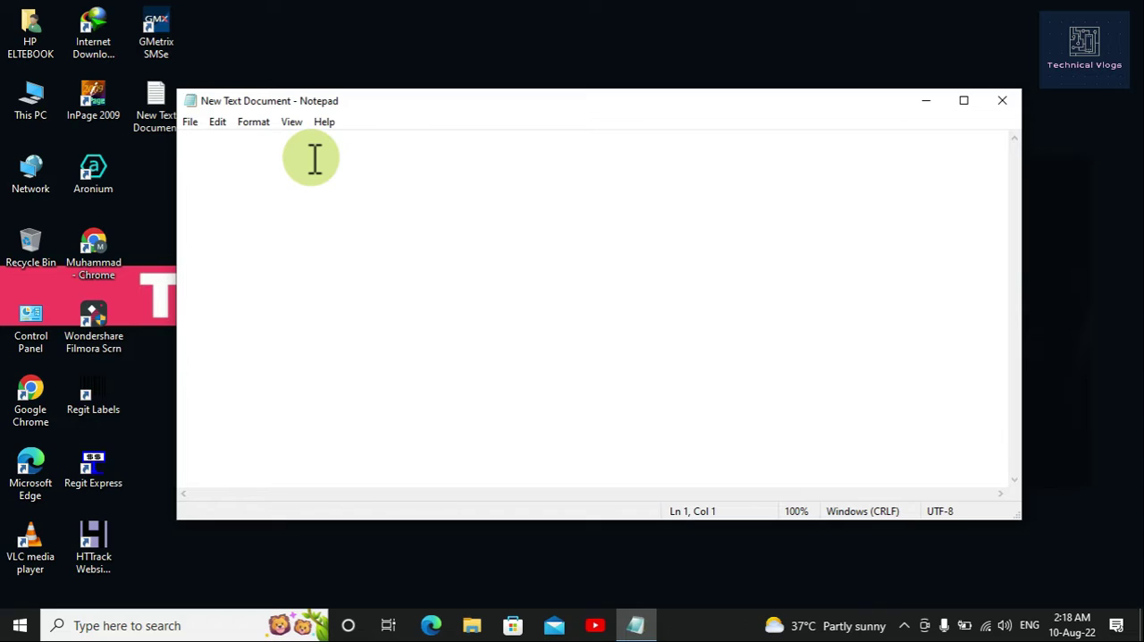
# Step: Write the greeting "Asslamo Alikum," as the first line of the empty text document
pyautogui.click(425, 143)
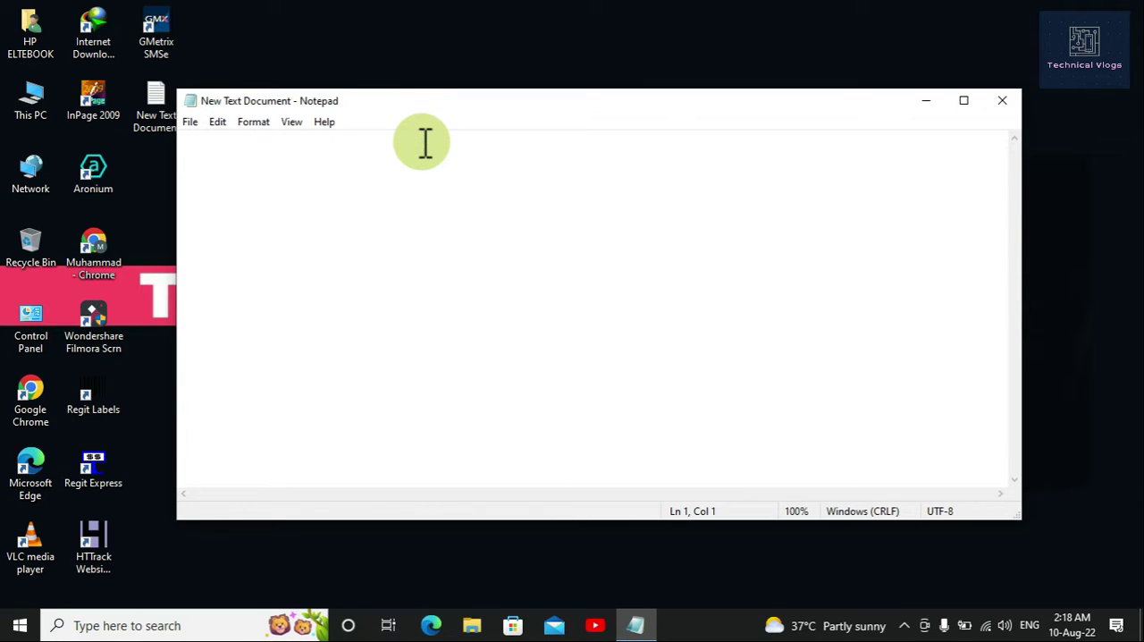
pyautogui.write('Ass')
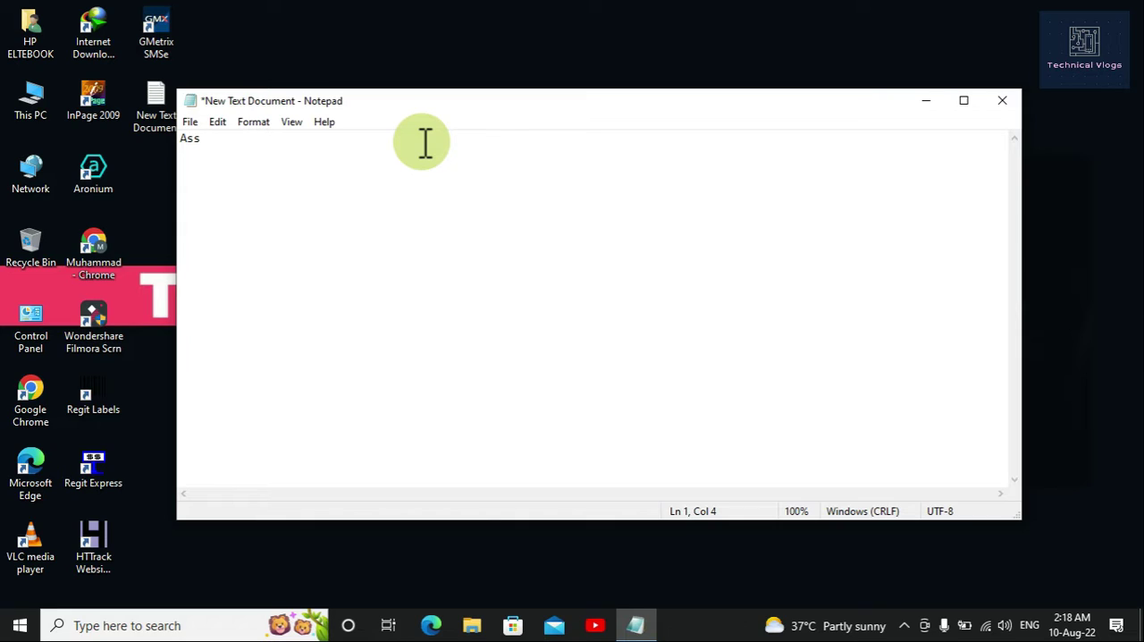
pyautogui.write('}')
pyautogui.scroll(15, 426, 143)
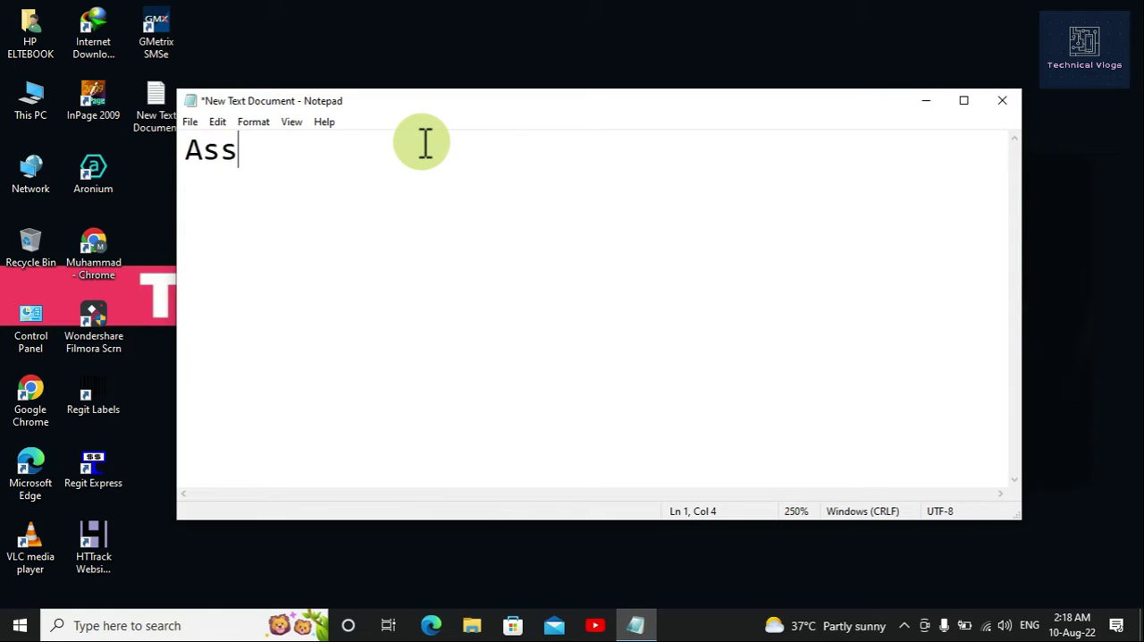
pyautogui.scroll(5, 425, 143)
pyautogui.write('lamo ')
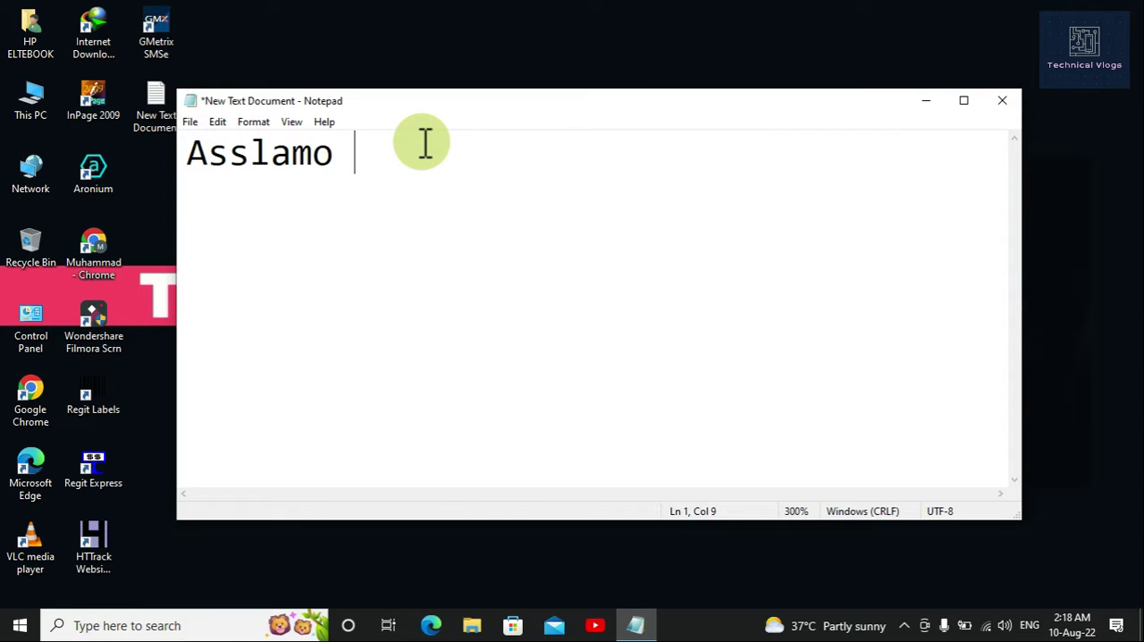
pyautogui.write('Aliku')
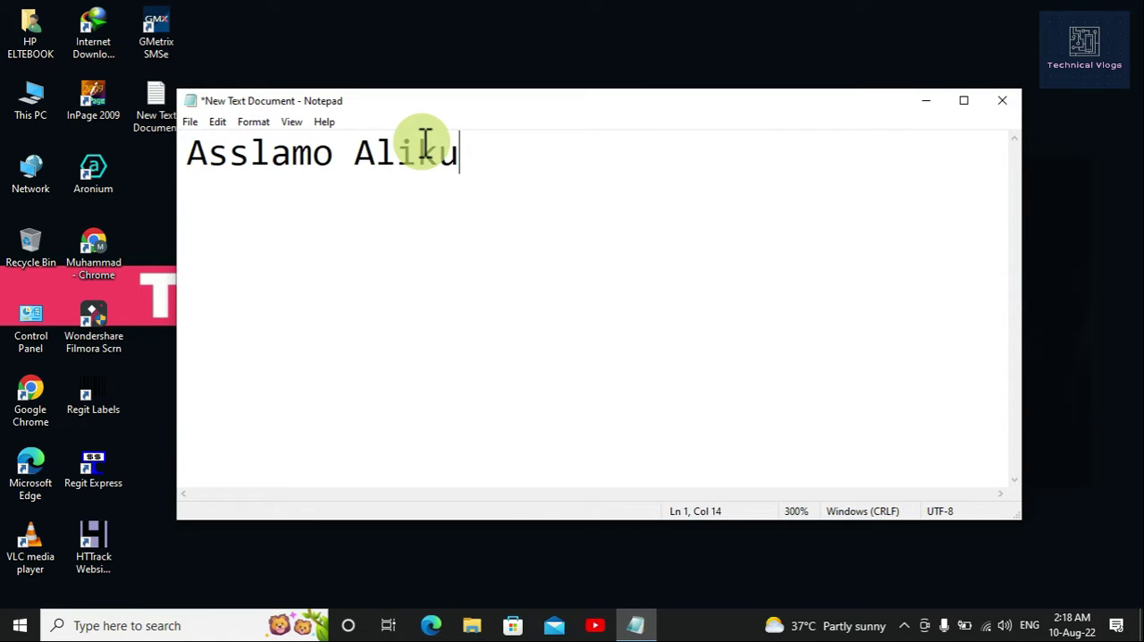
pyautogui.write('m.')
pyautogui.press('BackSpace')
pyautogui.write(',')
pyautogui.press('Return')
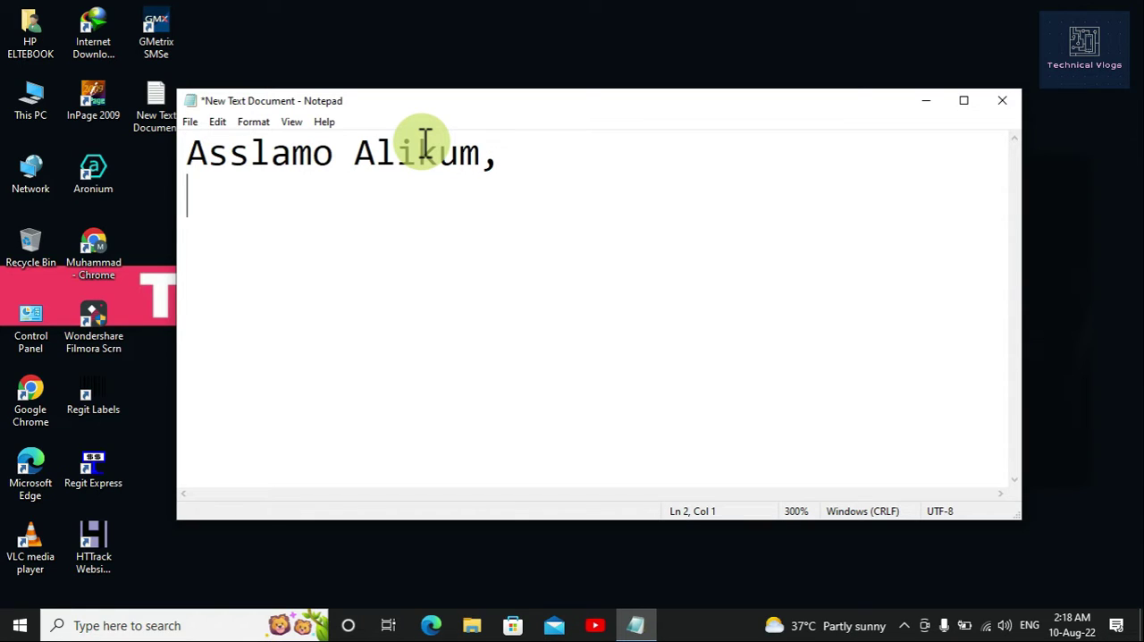
# Step: Add the second line "How are you friends?" below the greeting
pyautogui.write('How ar')
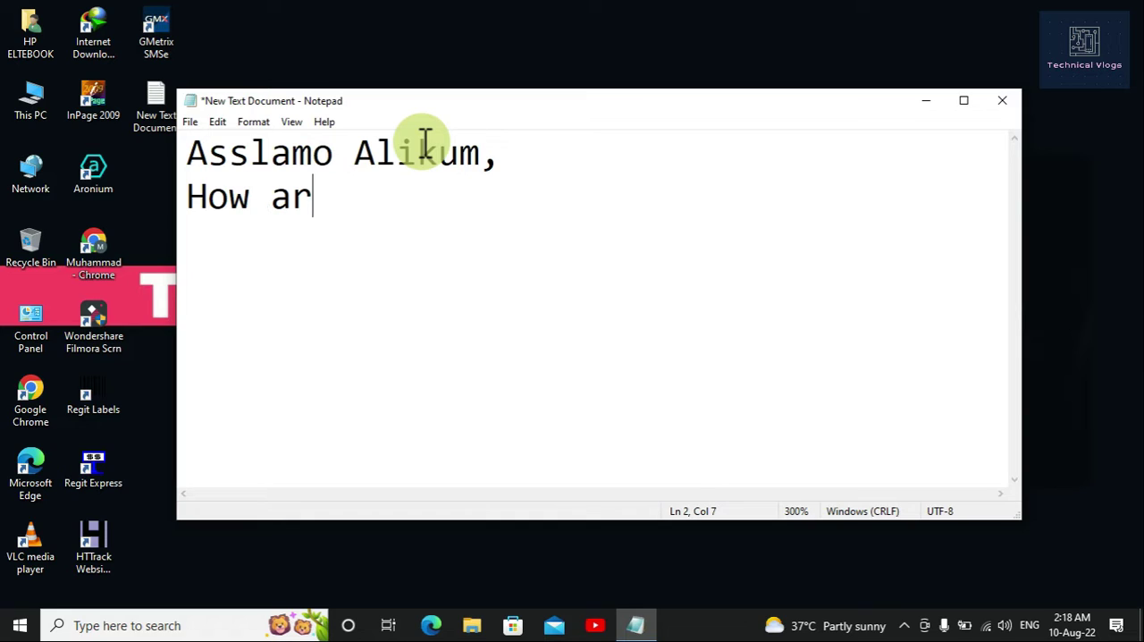
pyautogui.write('e you ')
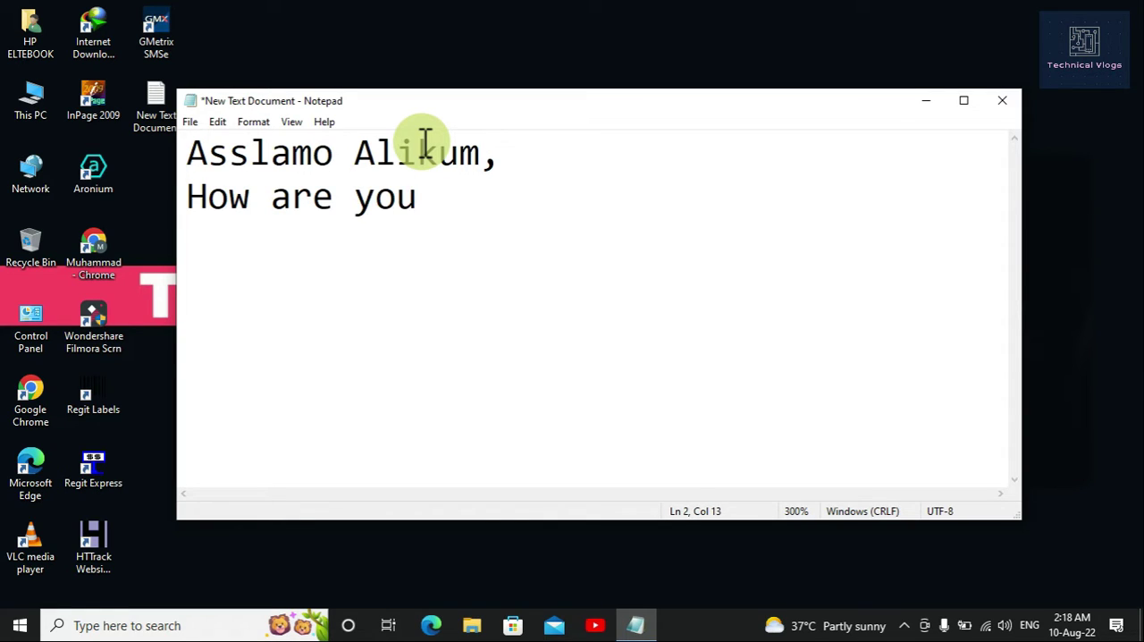
pyautogui.write('friend')
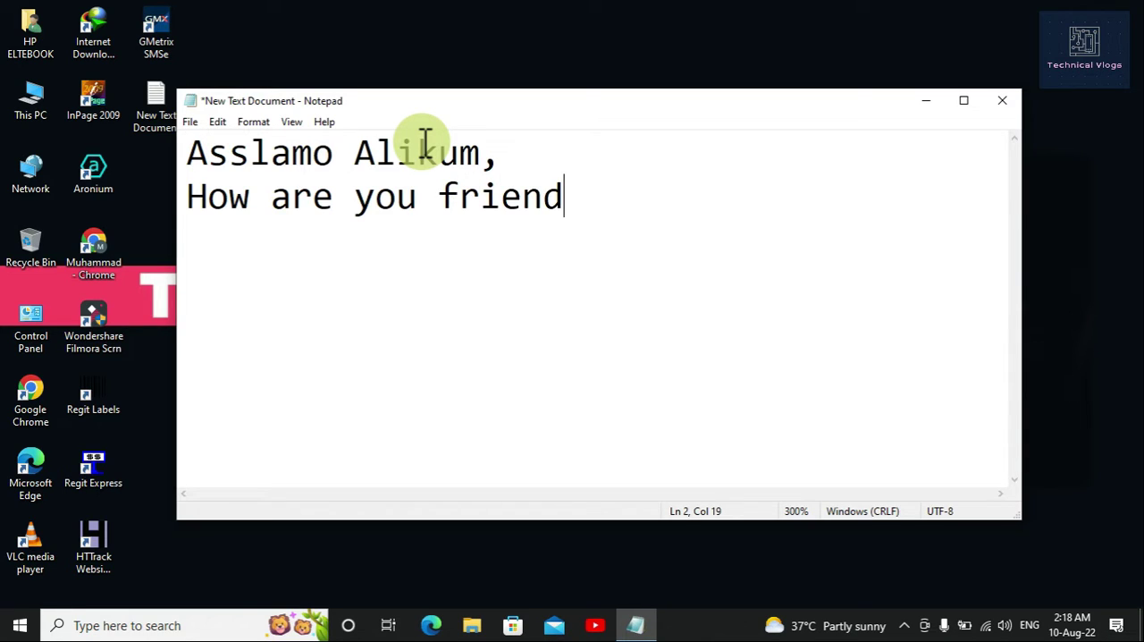
pyautogui.write('s?')
pyautogui.press('Return')
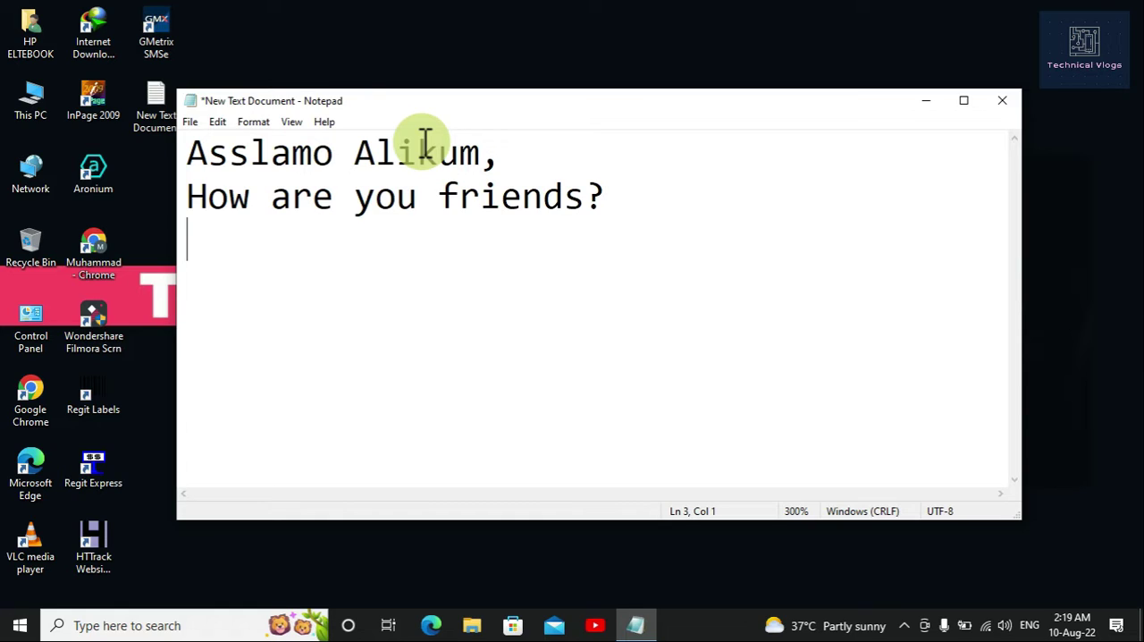
# Step: Add the line "Today we will start class 3 of MS Word." and leave a blank line after it
pyautogui.write('Tod')
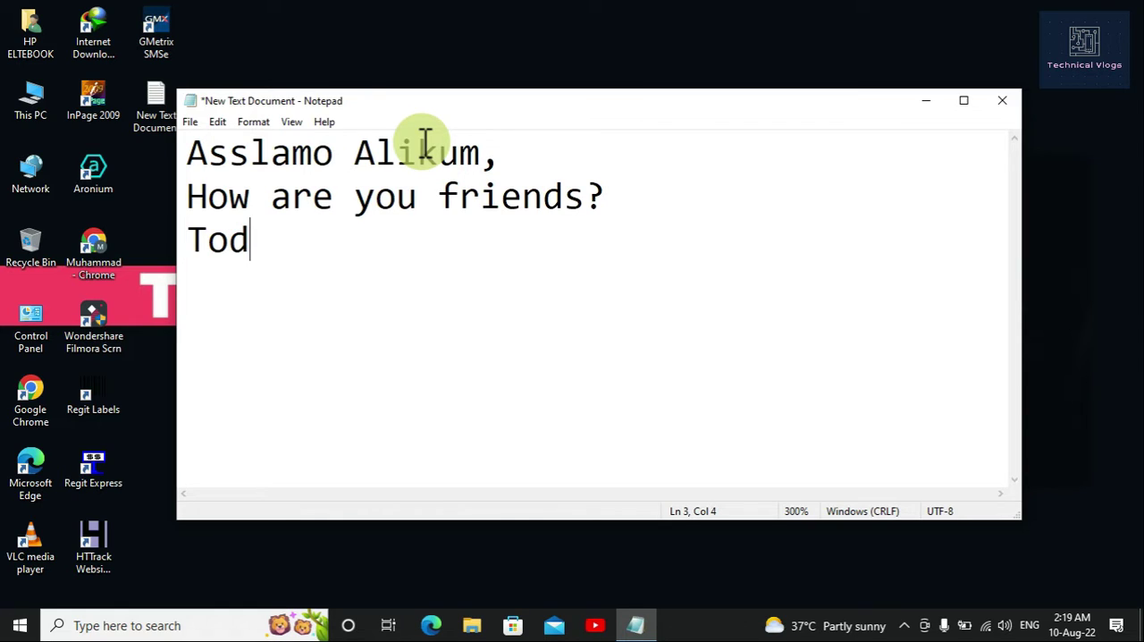
pyautogui.write('ay we ')
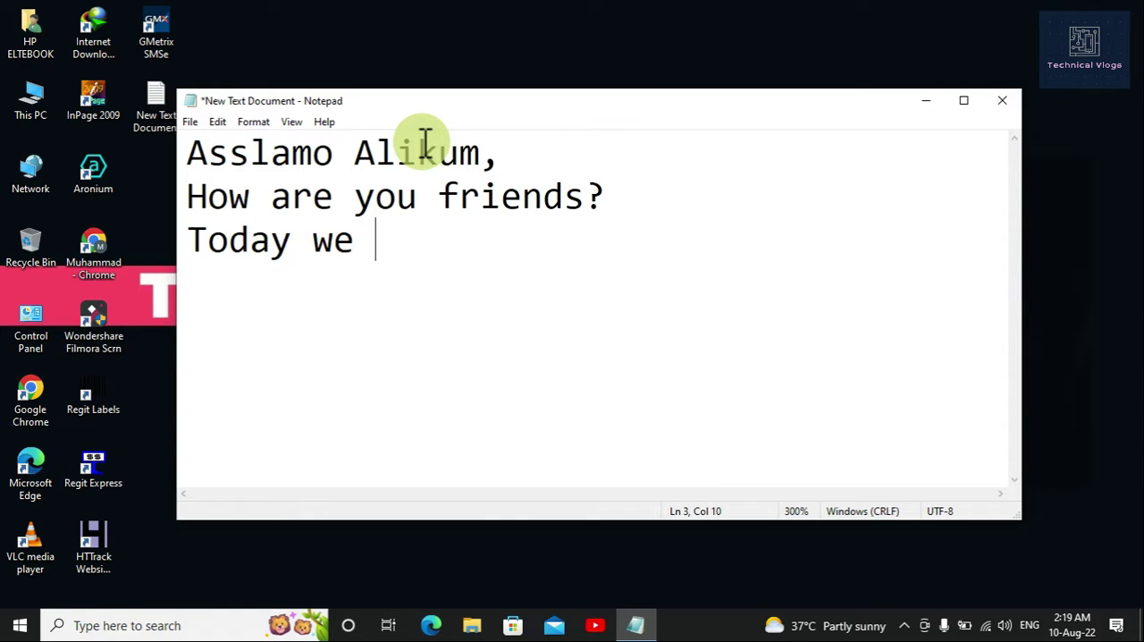
pyautogui.write('wi')
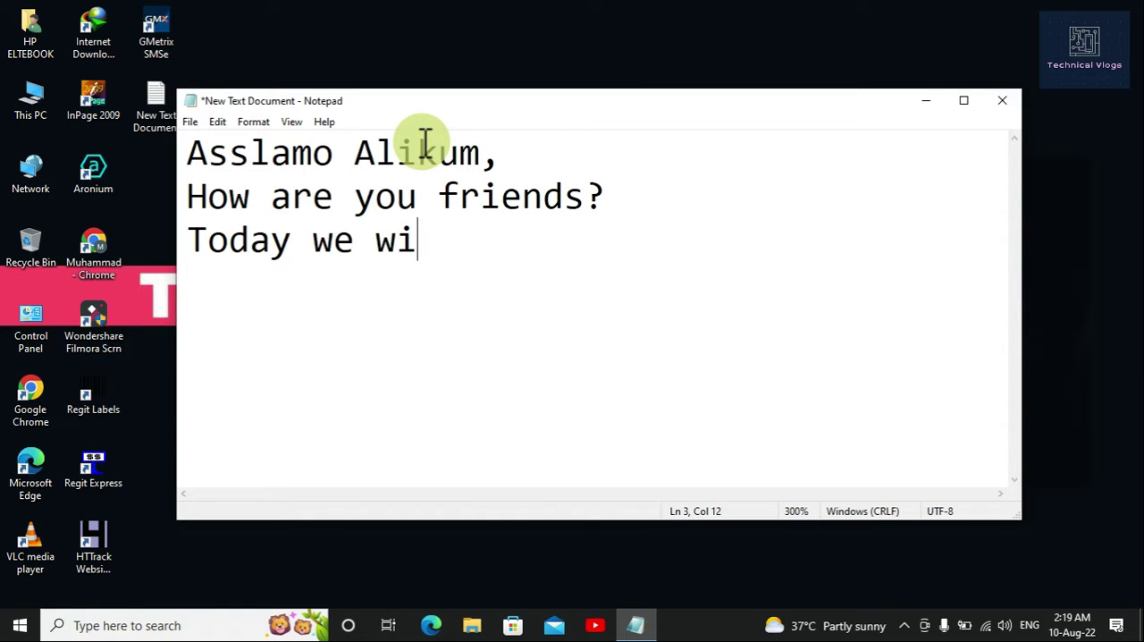
pyautogui.write('ll start ')
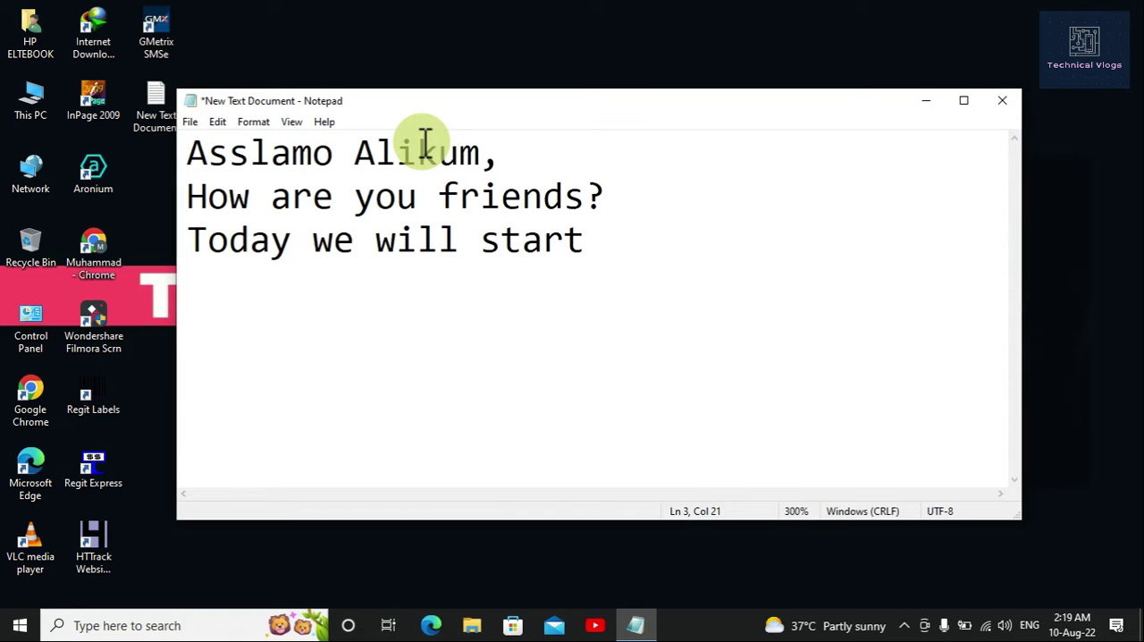
pyautogui.write('class')
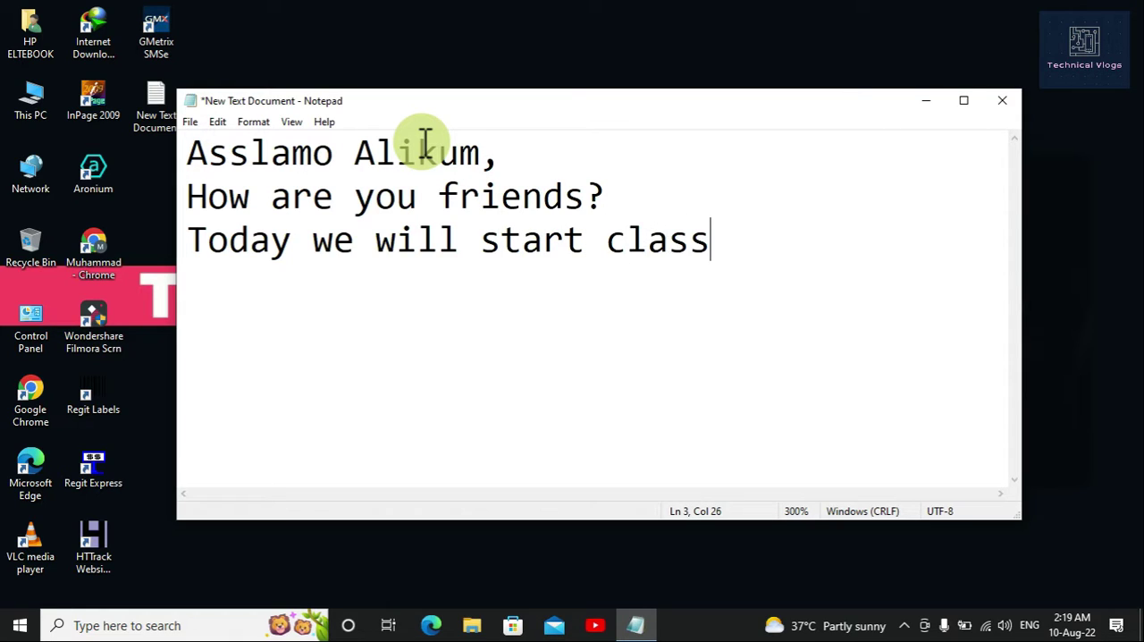
pyautogui.write(' 3 o')
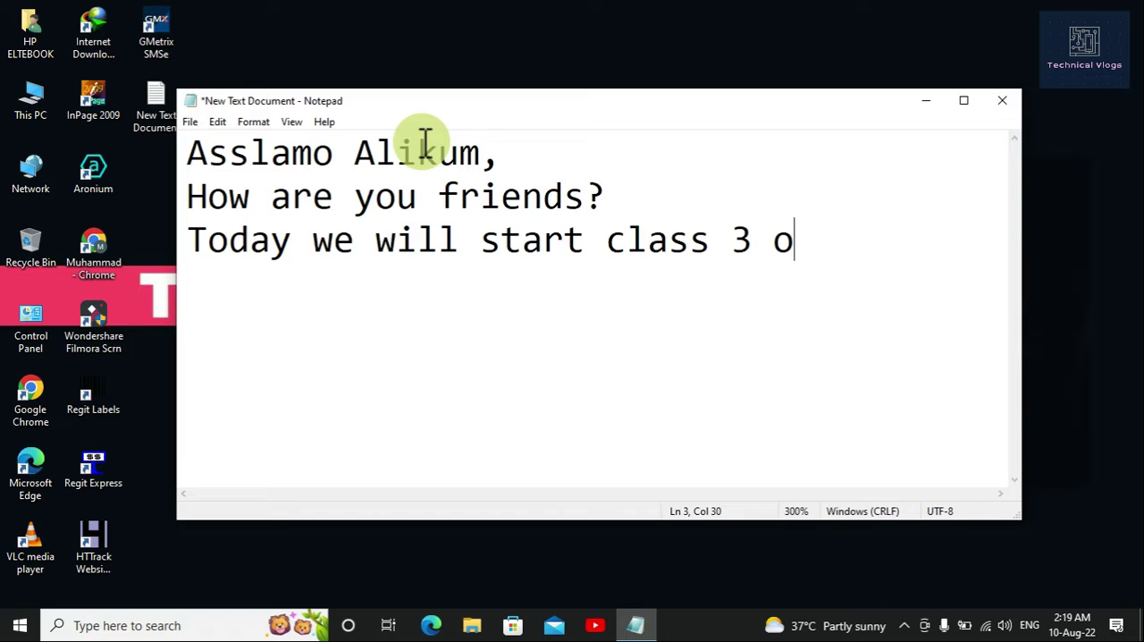
pyautogui.write('f MS ')
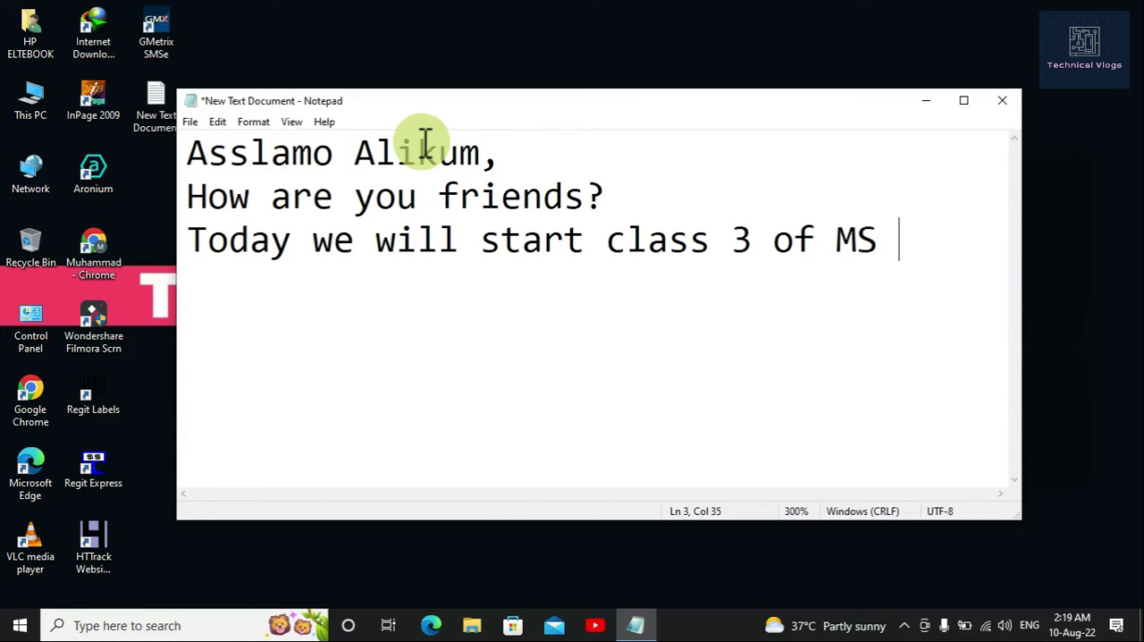
pyautogui.write('Word')
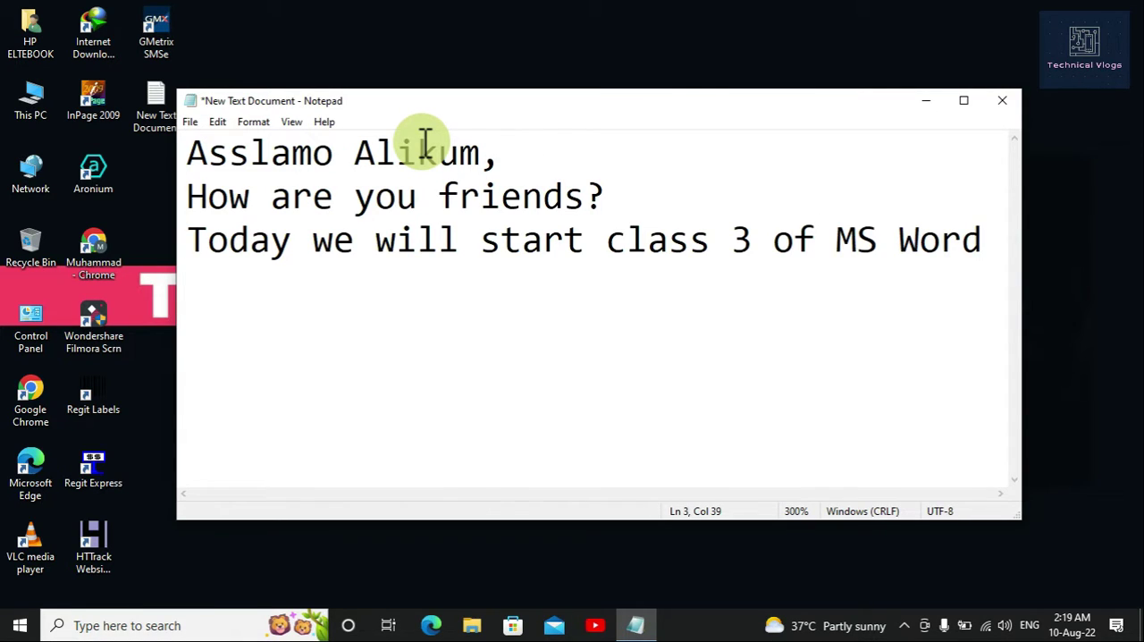
pyautogui.write('.')
pyautogui.press('Return')
pyautogui.press('Return')
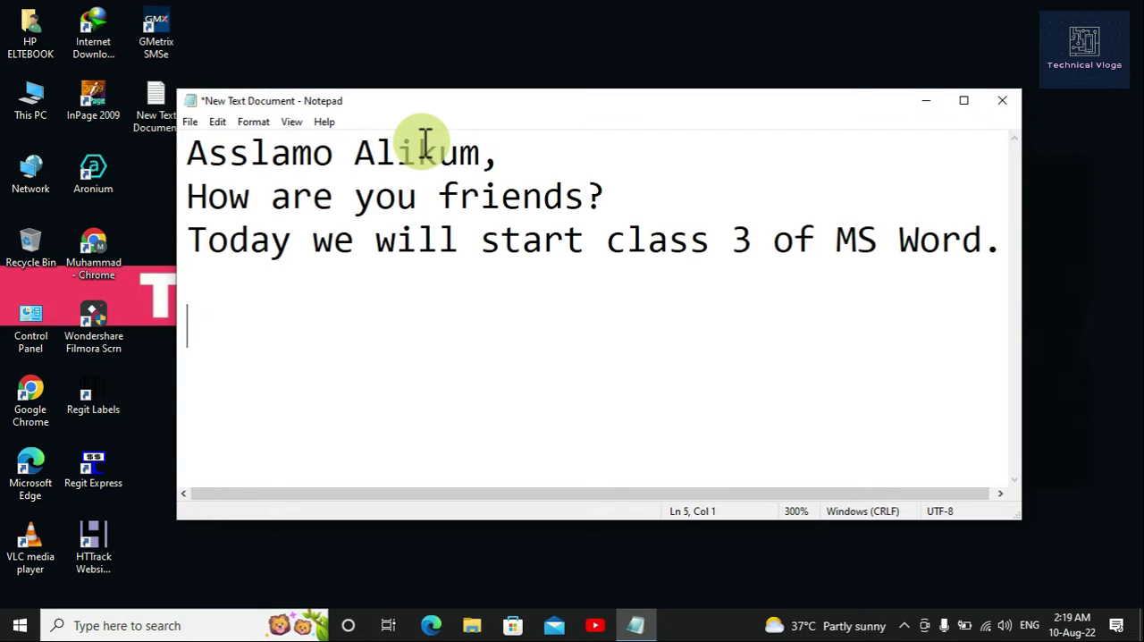
# Step: Write "Lets Start," below the blank line and begin a new line
pyautogui.write('Let')
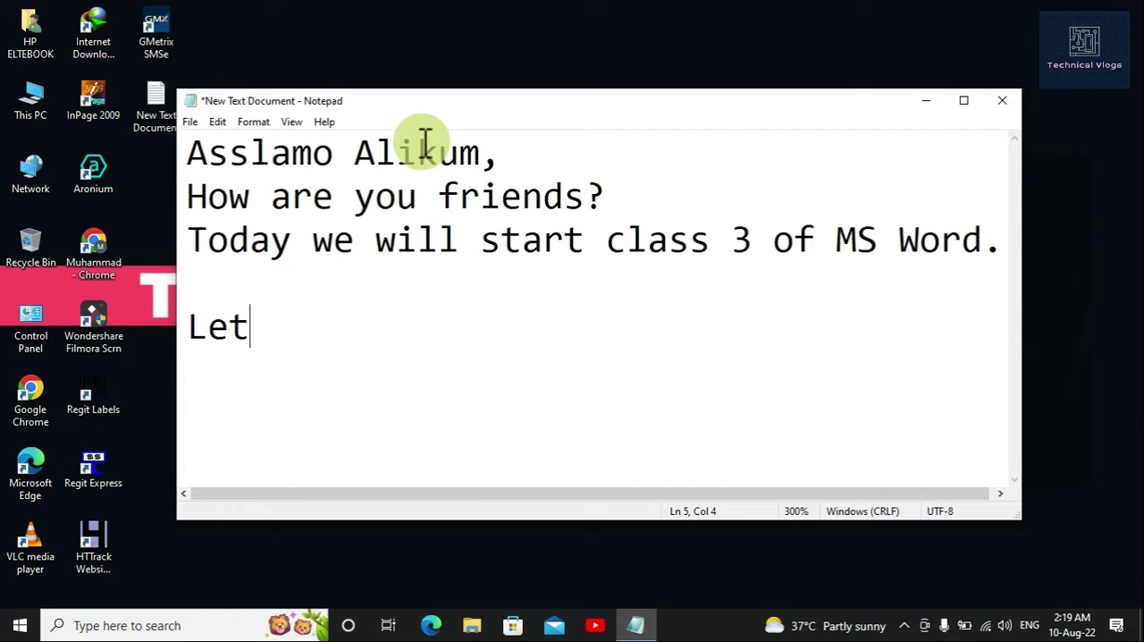
pyautogui.write('s Start')
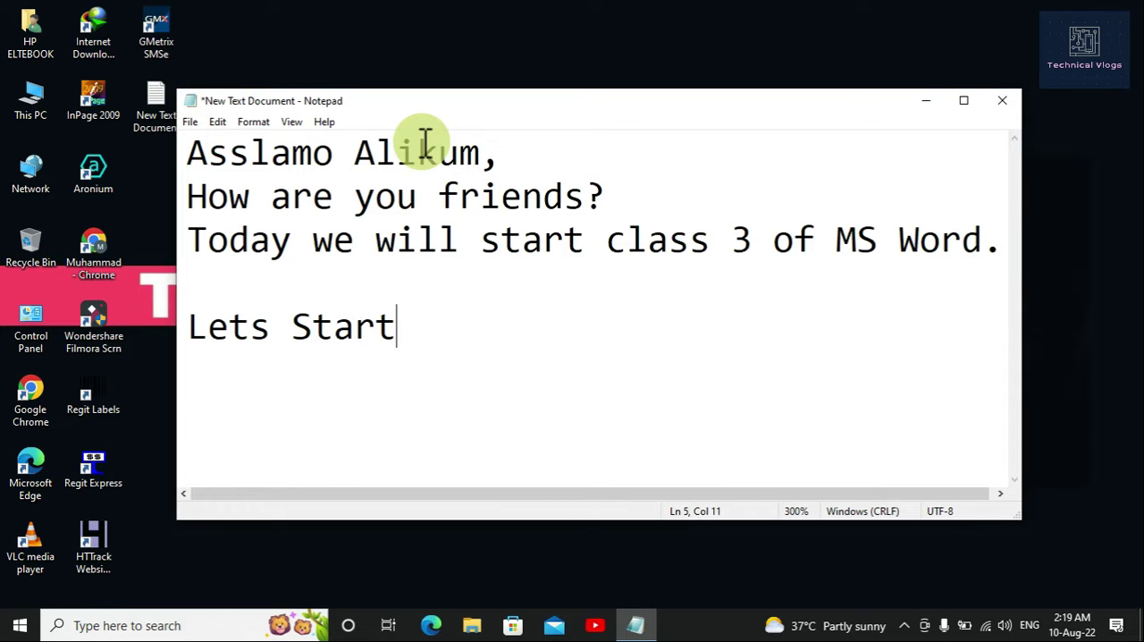
pyautogui.write(',')
pyautogui.press('Return')
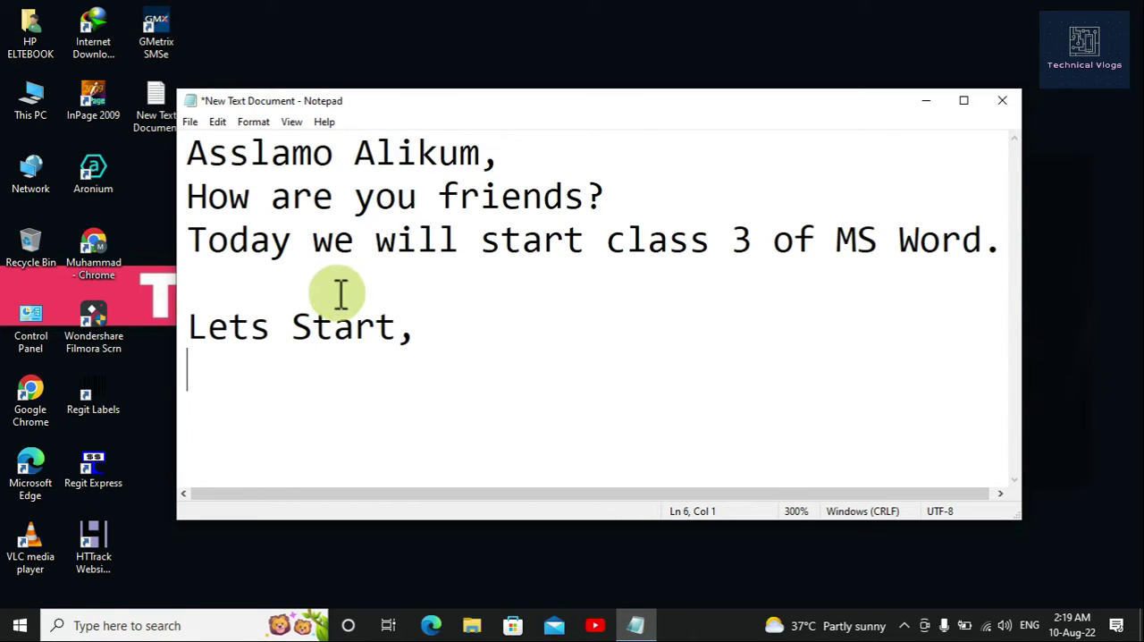
# Step: Launch Word and create a blank document, dismissing the genuine Office notices
pyautogui.click(19, 625)
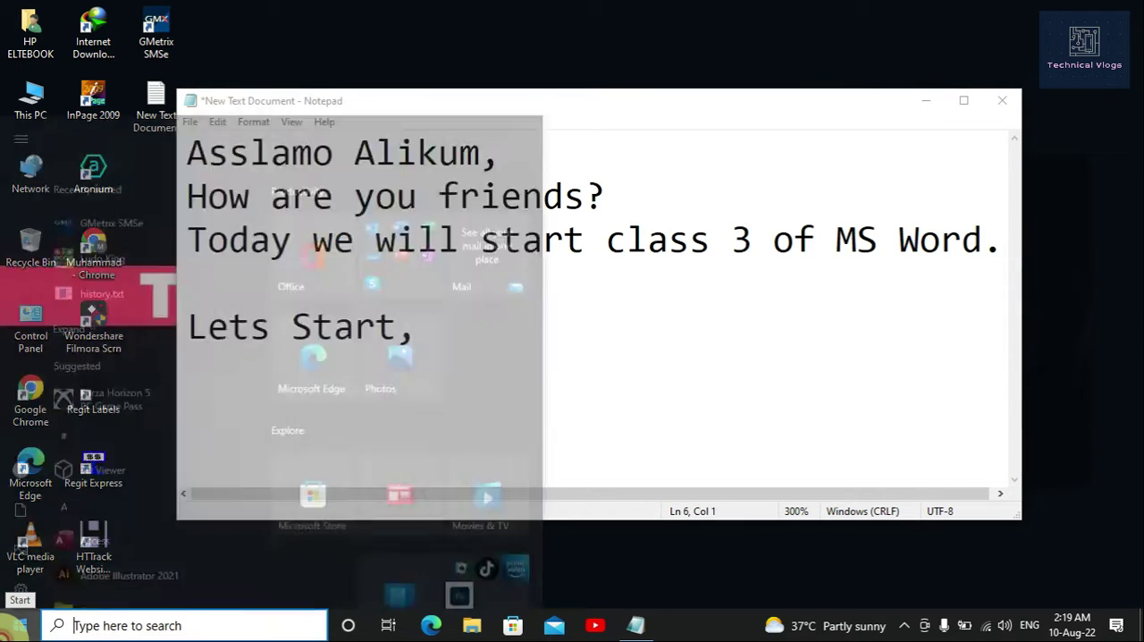
pyautogui.moveTo(11, 357)
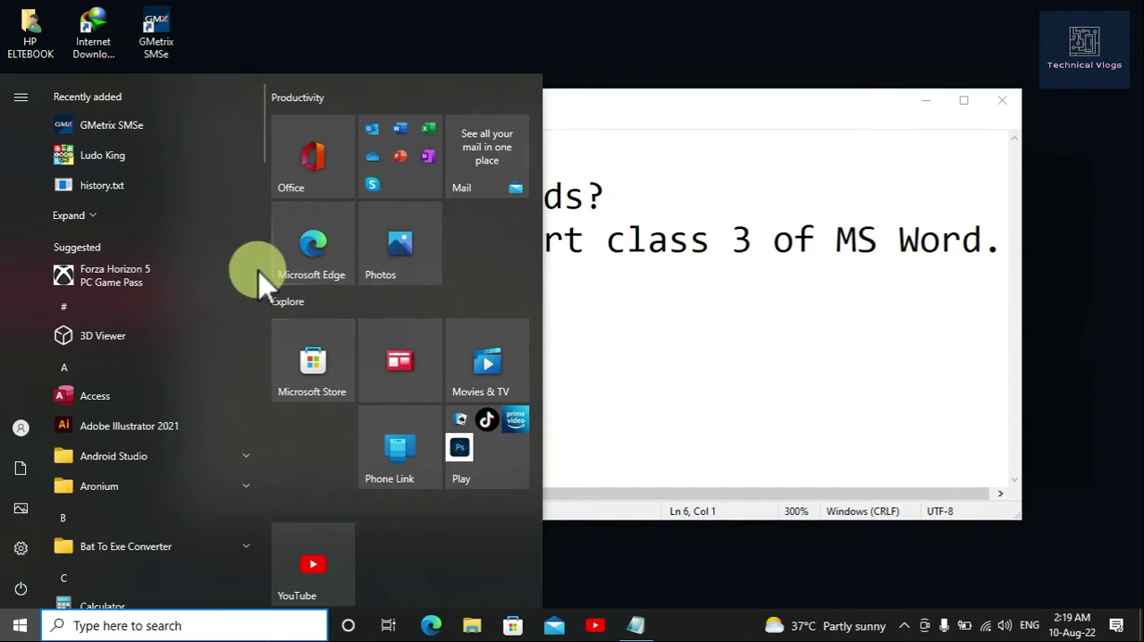
pyautogui.write('word')
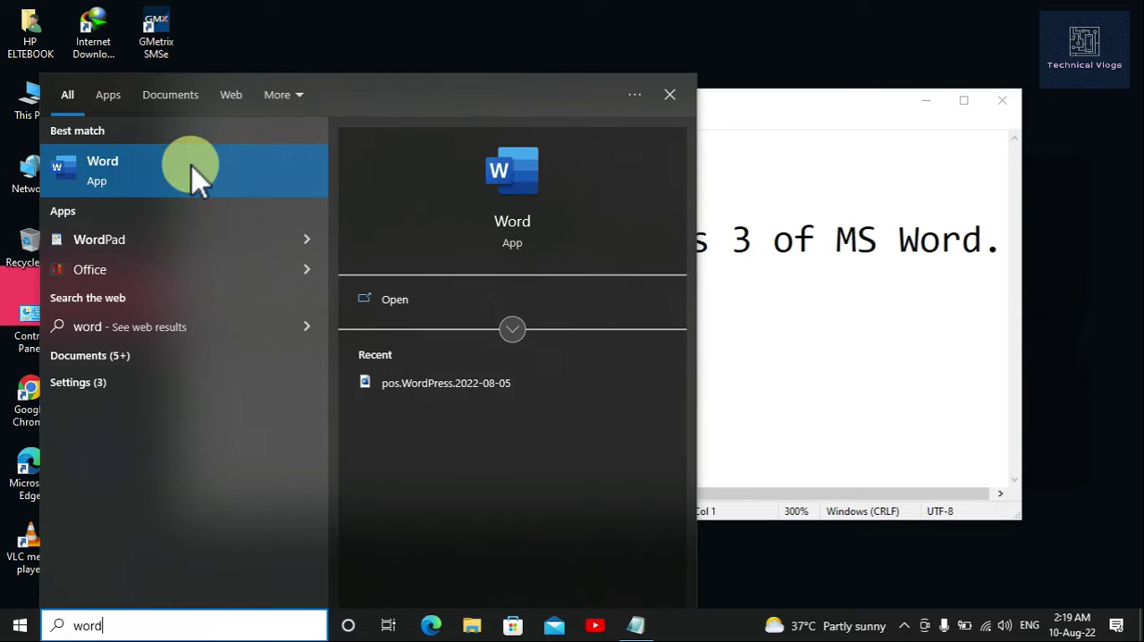
pyautogui.click(191, 167)
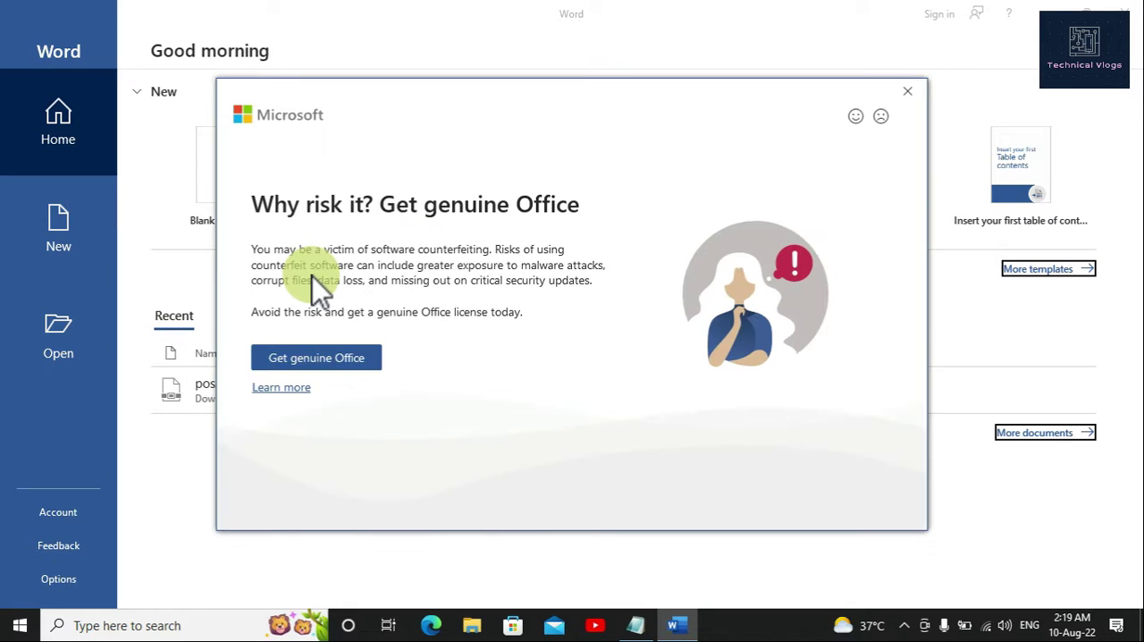
pyautogui.click(898, 88)
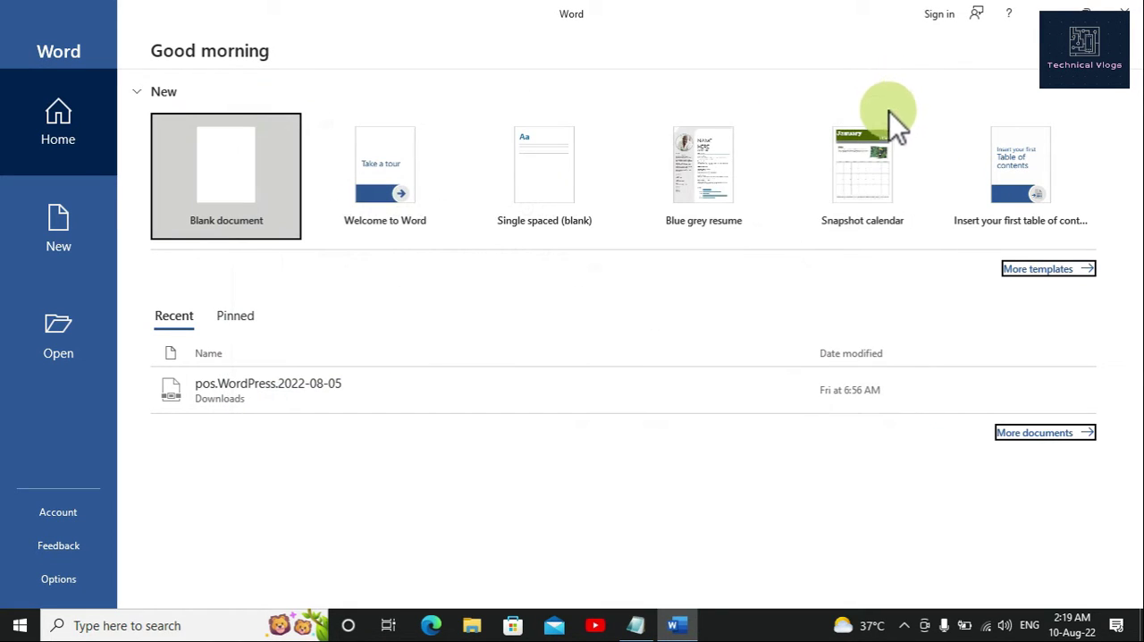
pyautogui.click(245, 196)
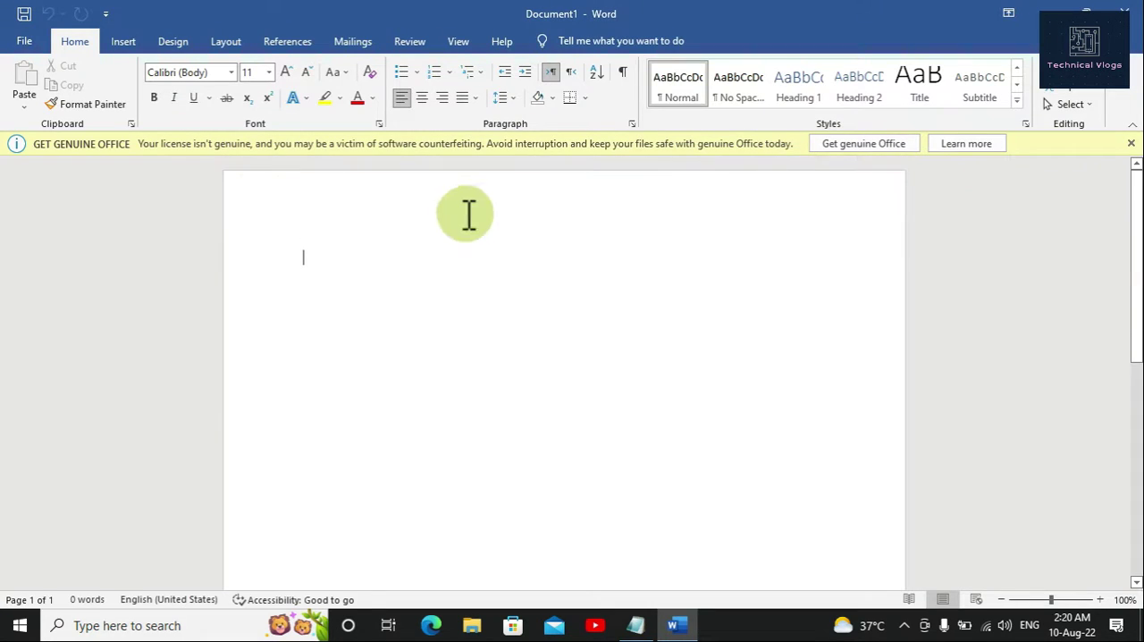
pyautogui.click(1130, 144)
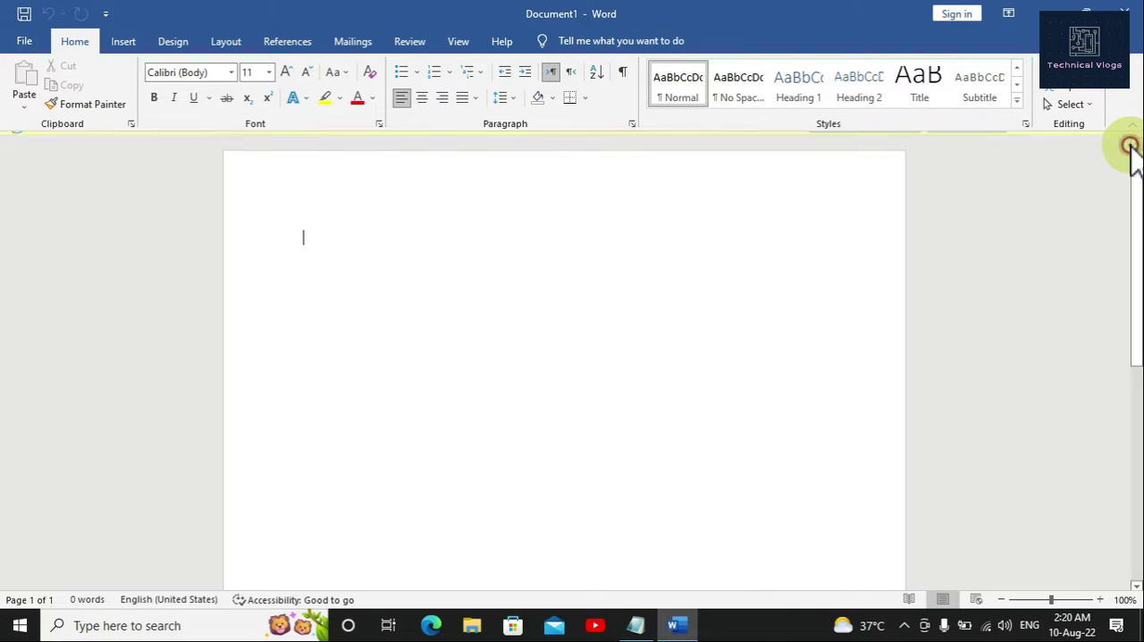
pyautogui.click(304, 232)
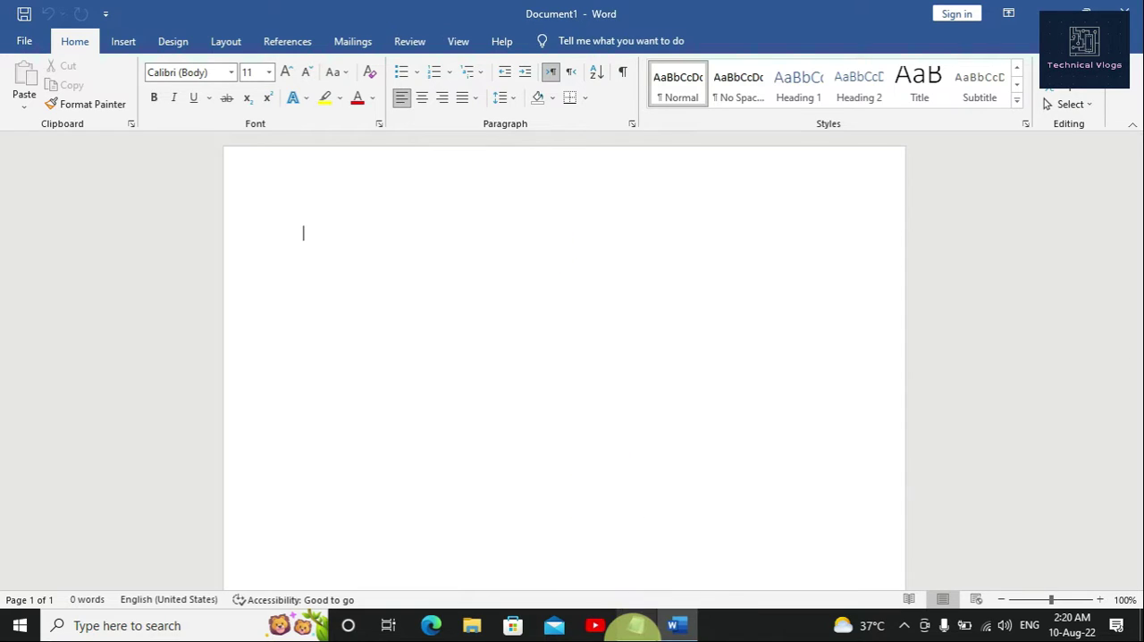
# Step: Switch to the Notepad notes and write "Now First we change the size of page." below "Lets Start,"
pyautogui.click(635, 624)
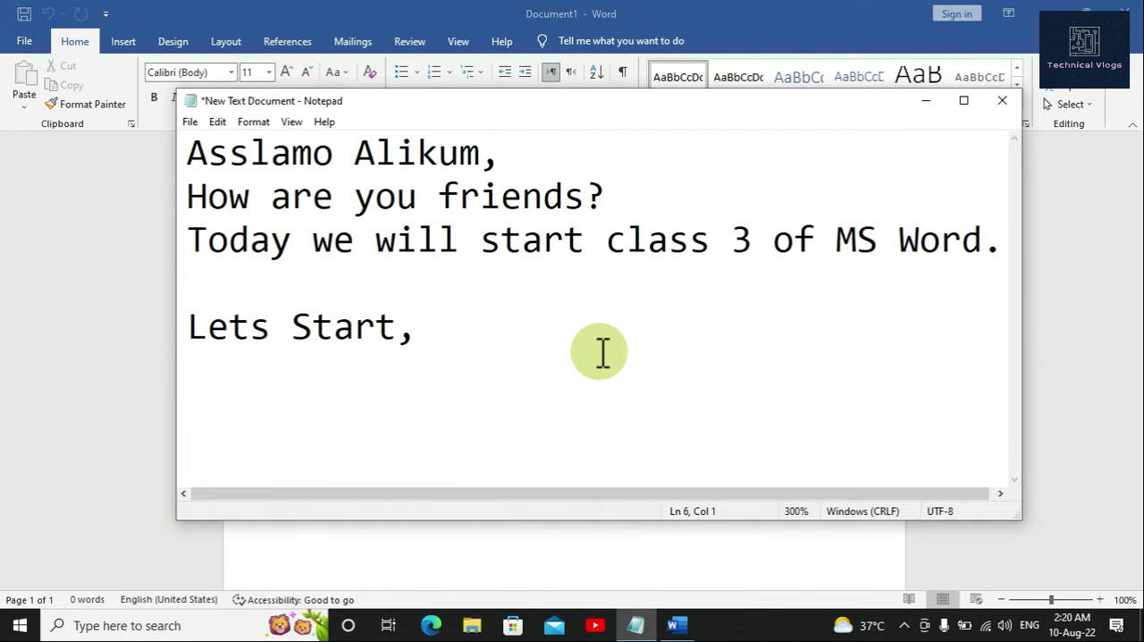
pyautogui.write('Now ')
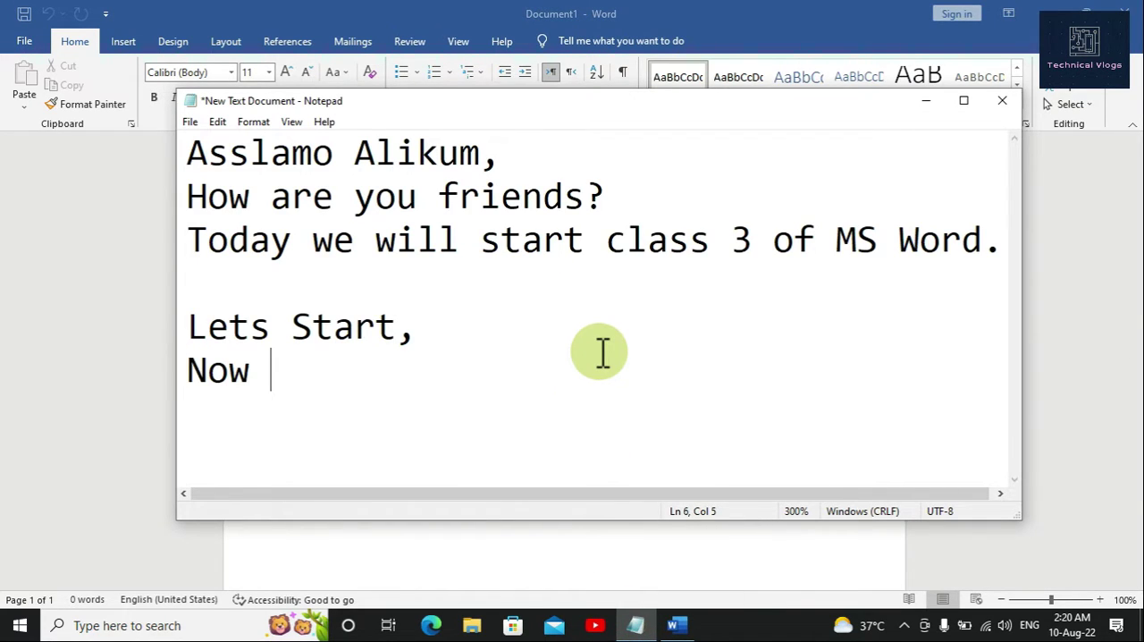
pyautogui.write('First ')
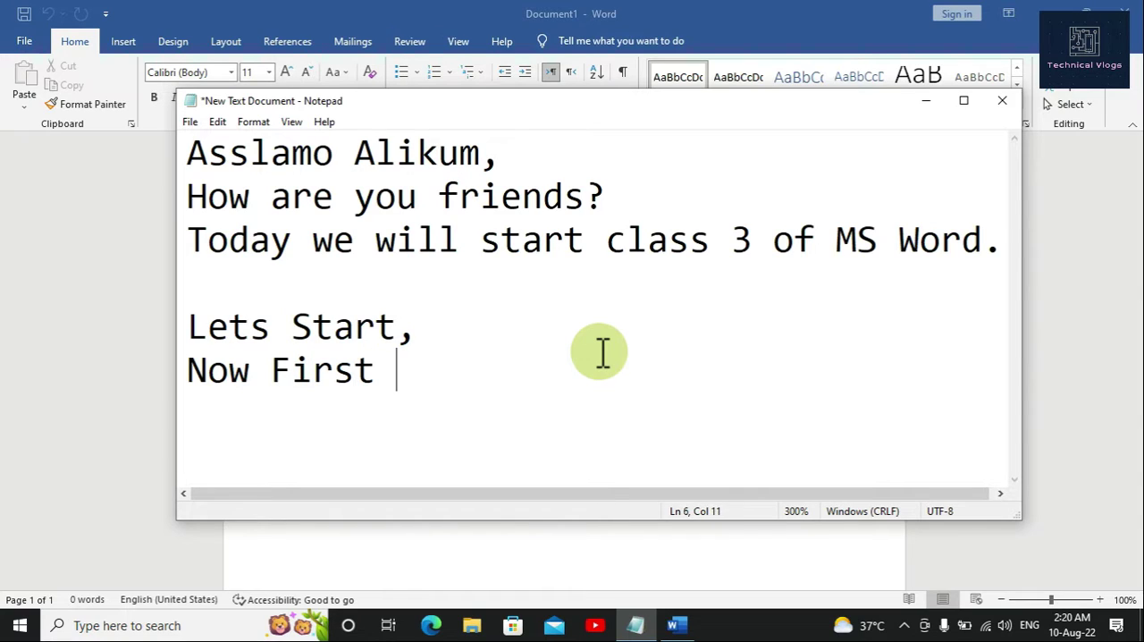
pyautogui.write('we chan')
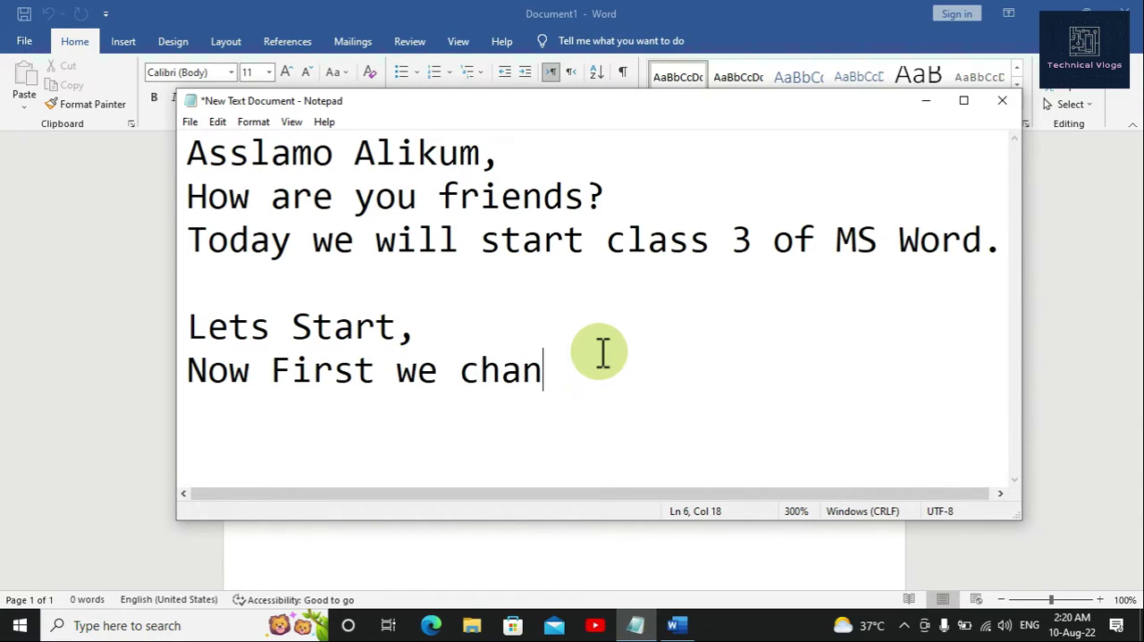
pyautogui.write('ge the ')
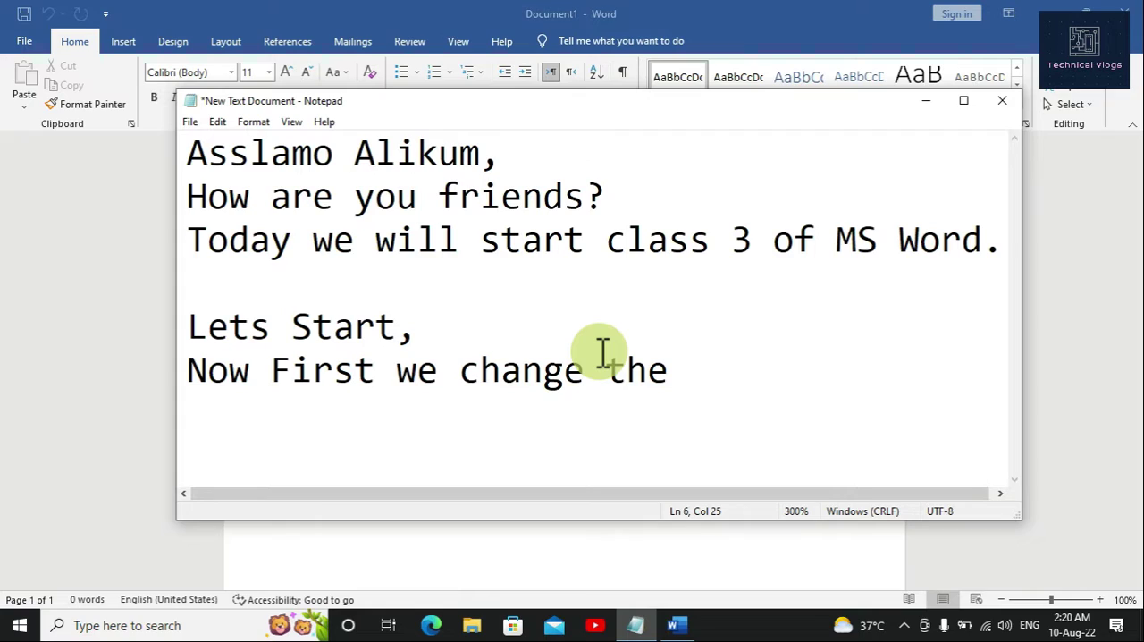
pyautogui.write('sizeof')
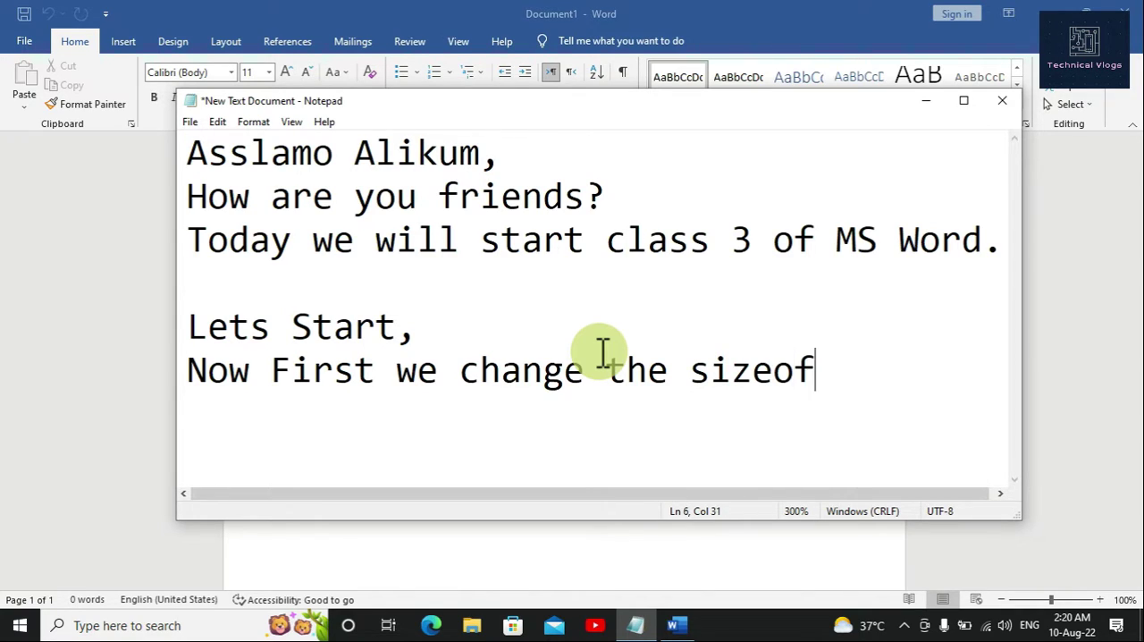
pyautogui.press('BackSpace')
pyautogui.press('BackSpace')
pyautogui.press('BackSpace')
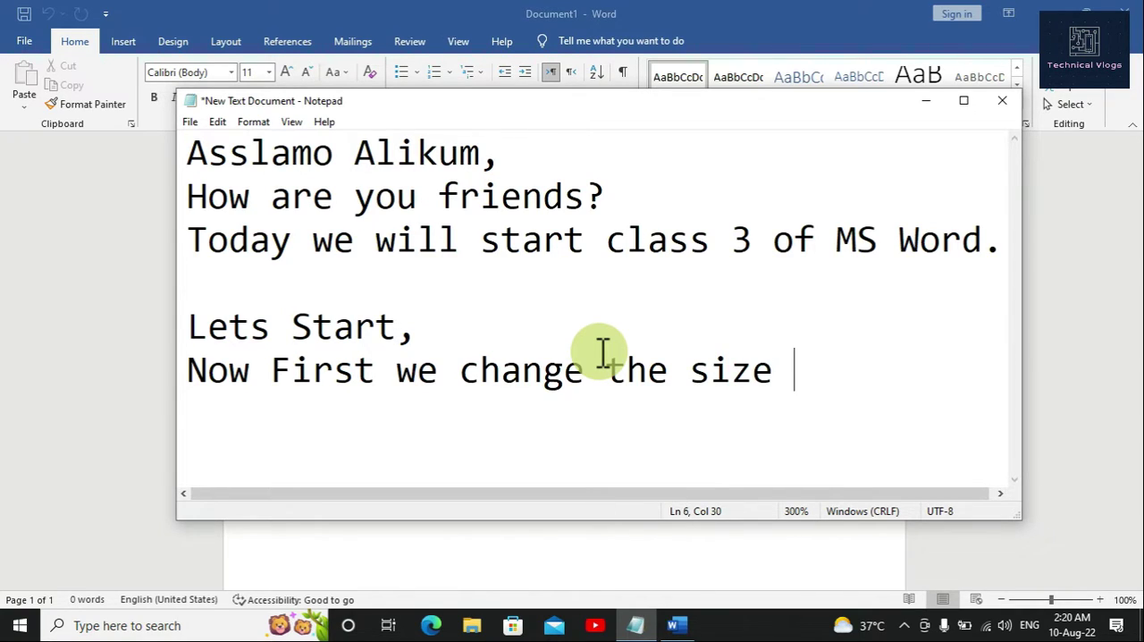
pyautogui.write('of page')
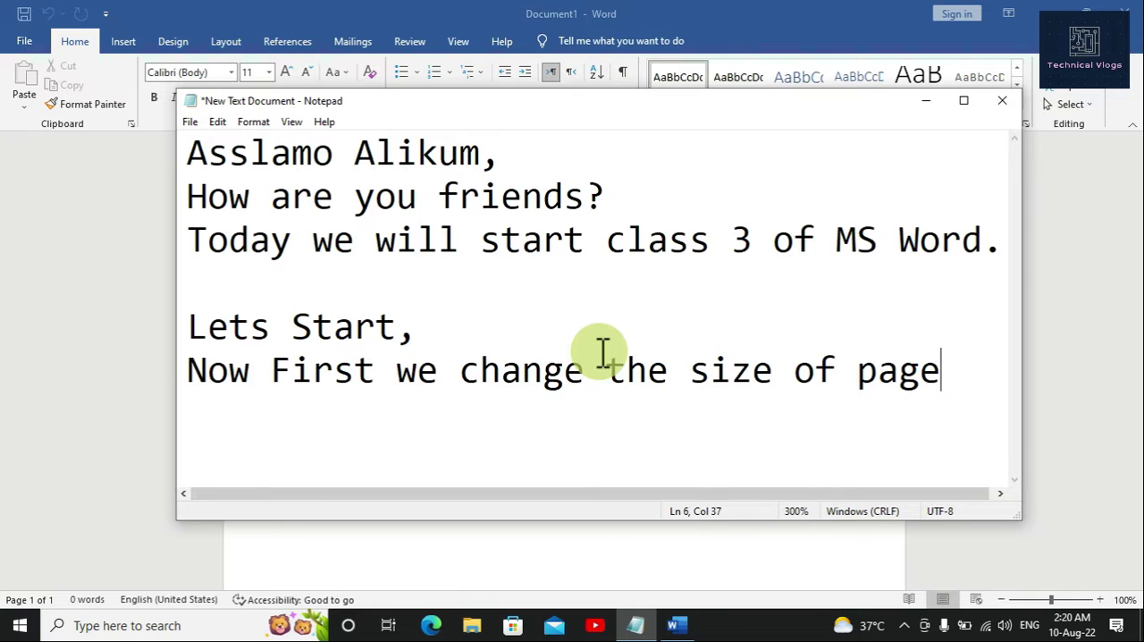
pyautogui.write('.')
# Step: Add the line "Defualt is Letter." below the sentence about changing the page size
pyautogui.press('Return')
pyautogui.write('Def')
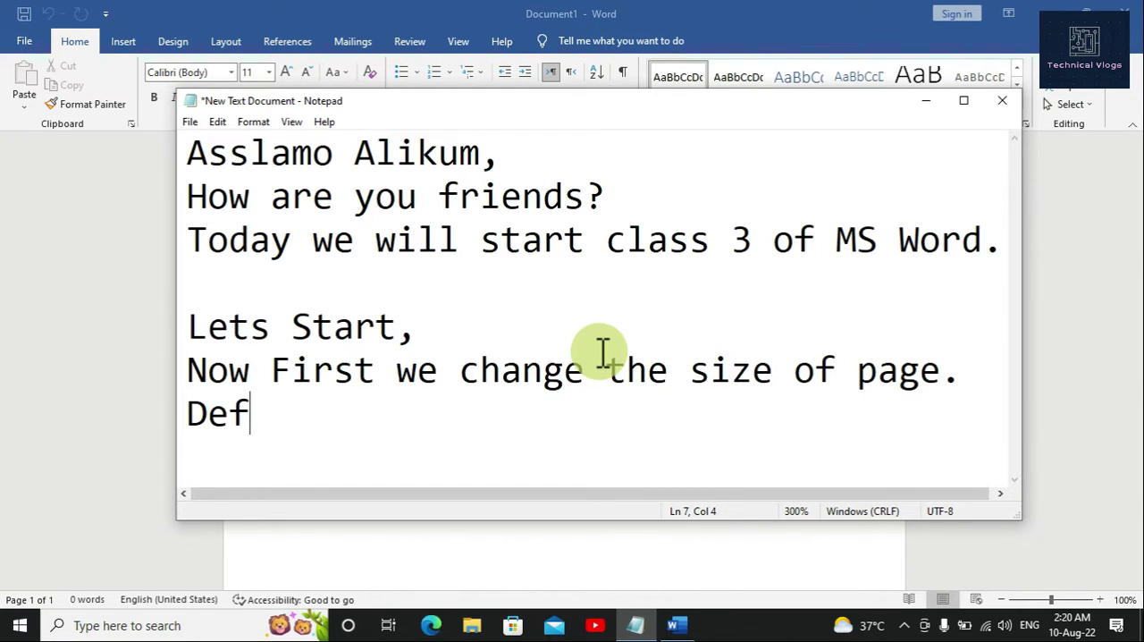
pyautogui.write('ualt is ')
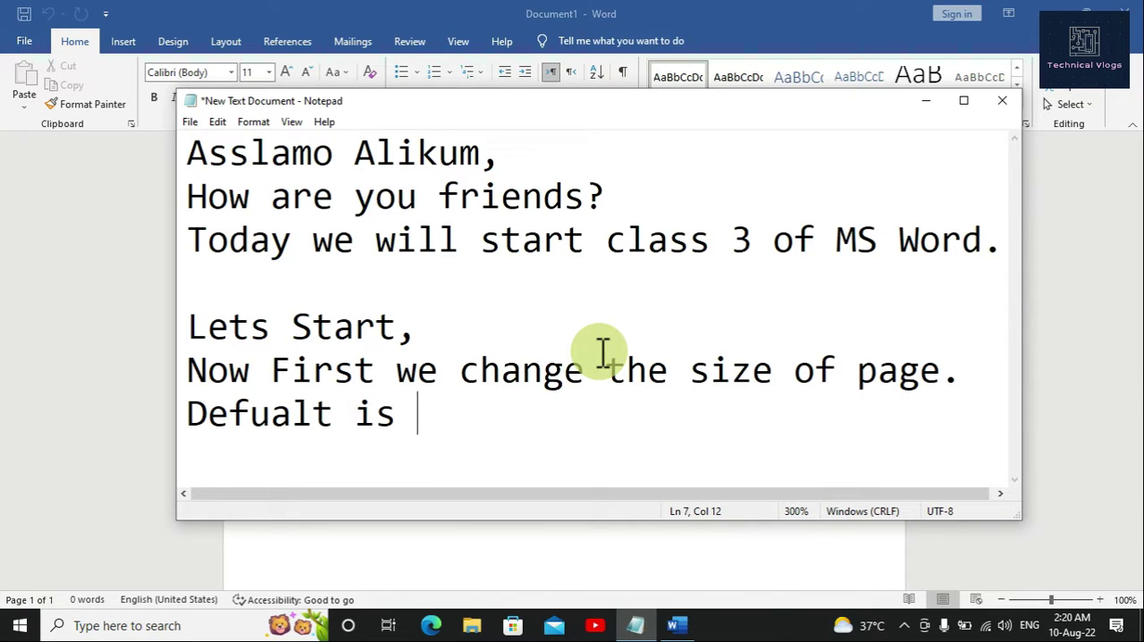
pyautogui.write('Let')
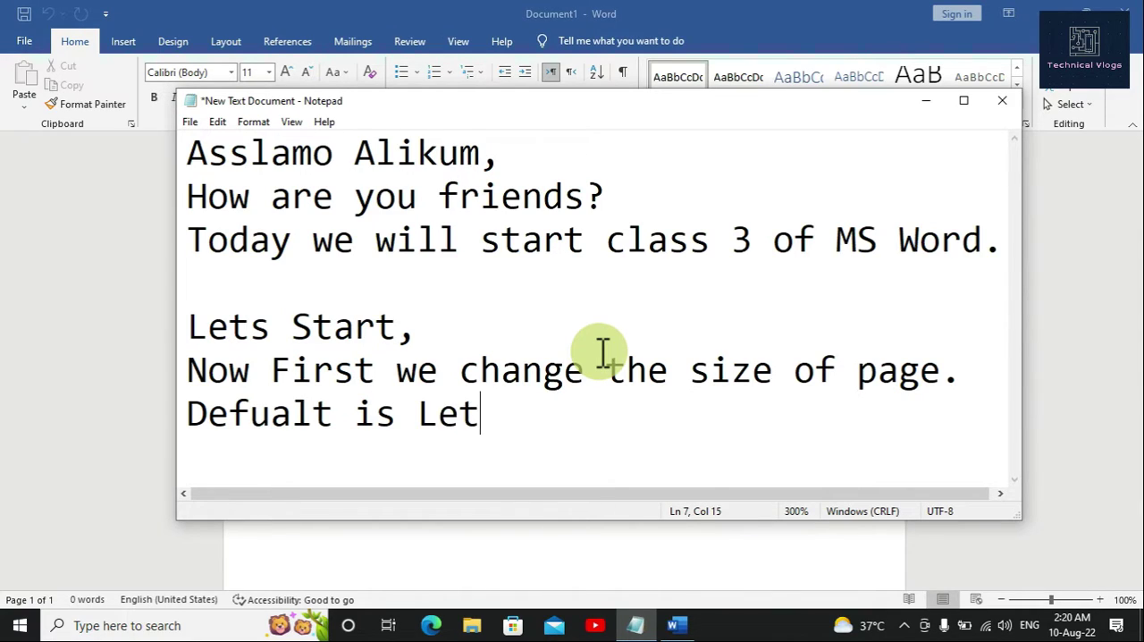
pyautogui.write('ter.')
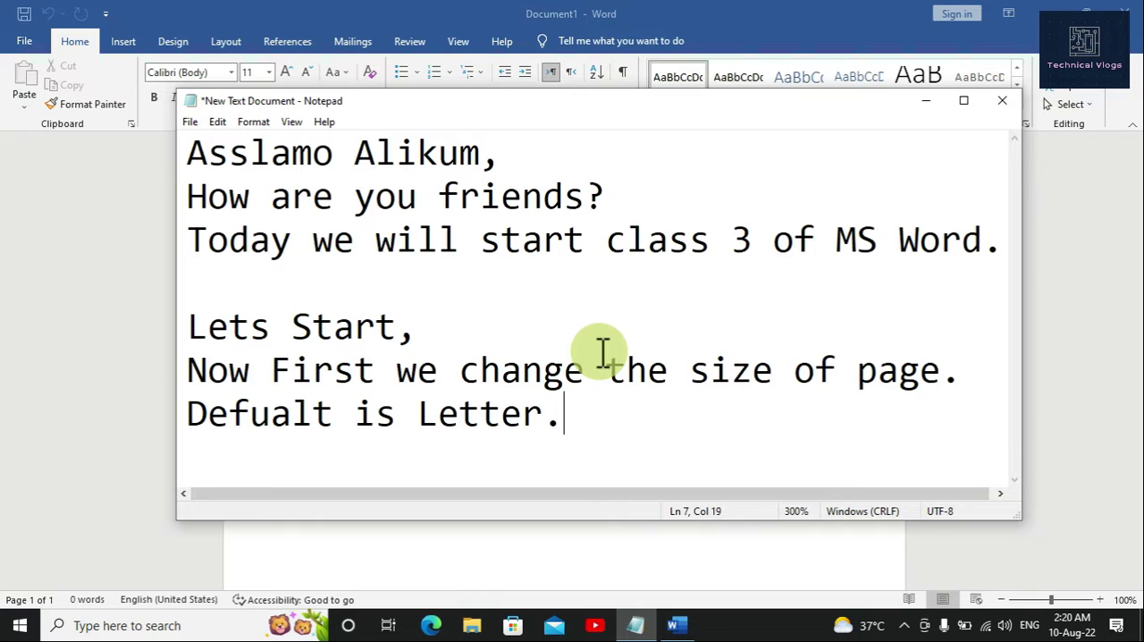
# Step: Add the line "Butt now a days A4 is used." at the end of the notes
pyautogui.press('Return')
pyautogui.write('Butt ')
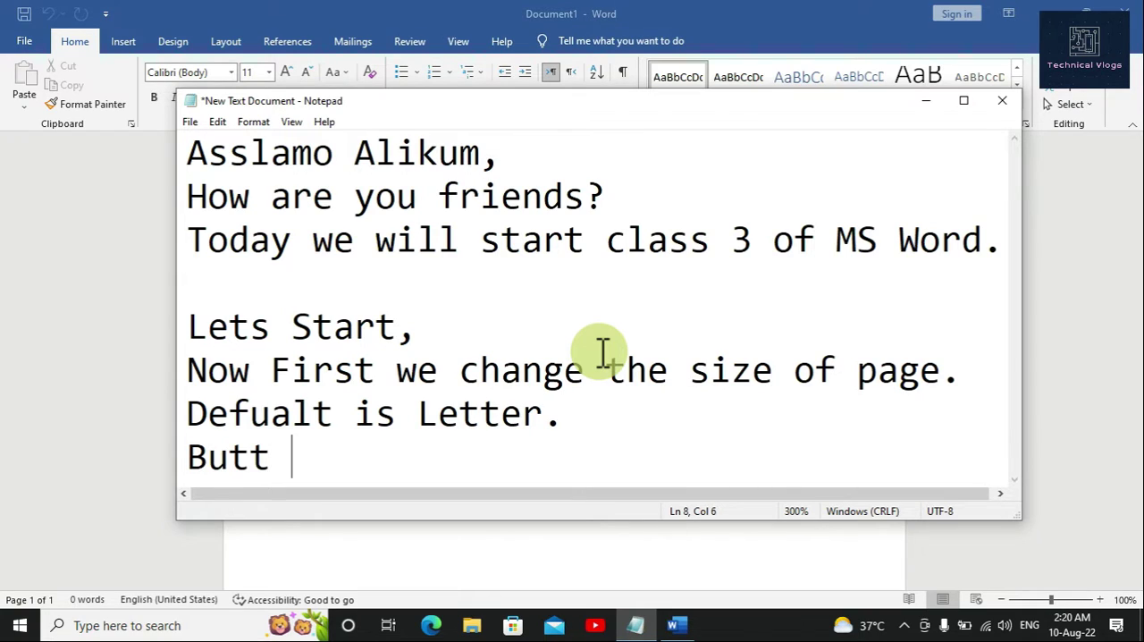
pyautogui.write('now')
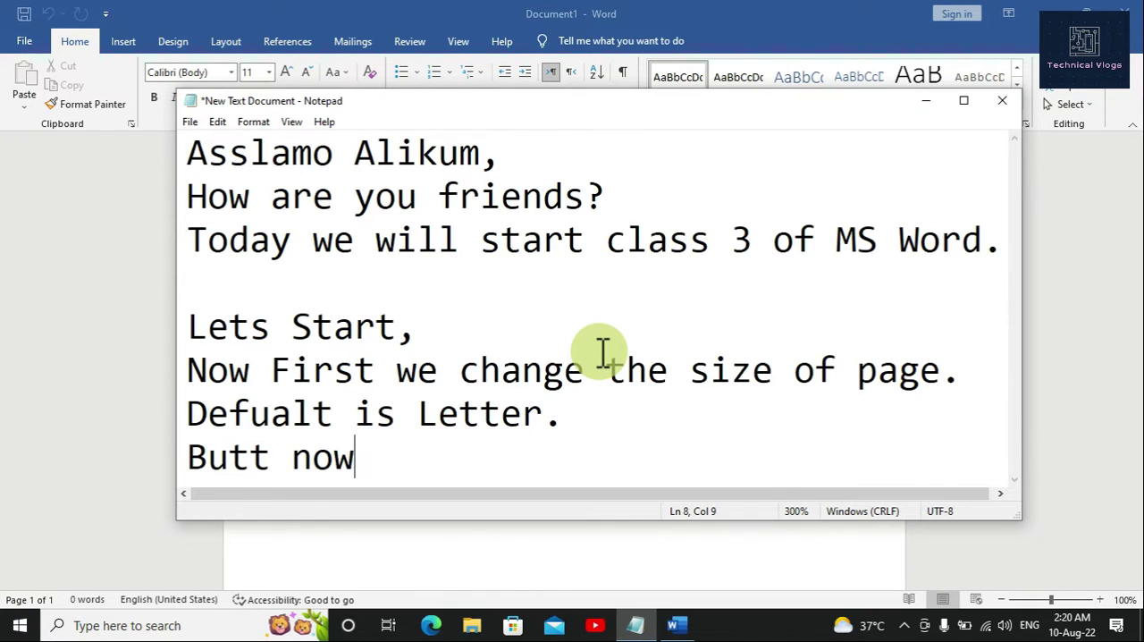
pyautogui.write(' a days ')
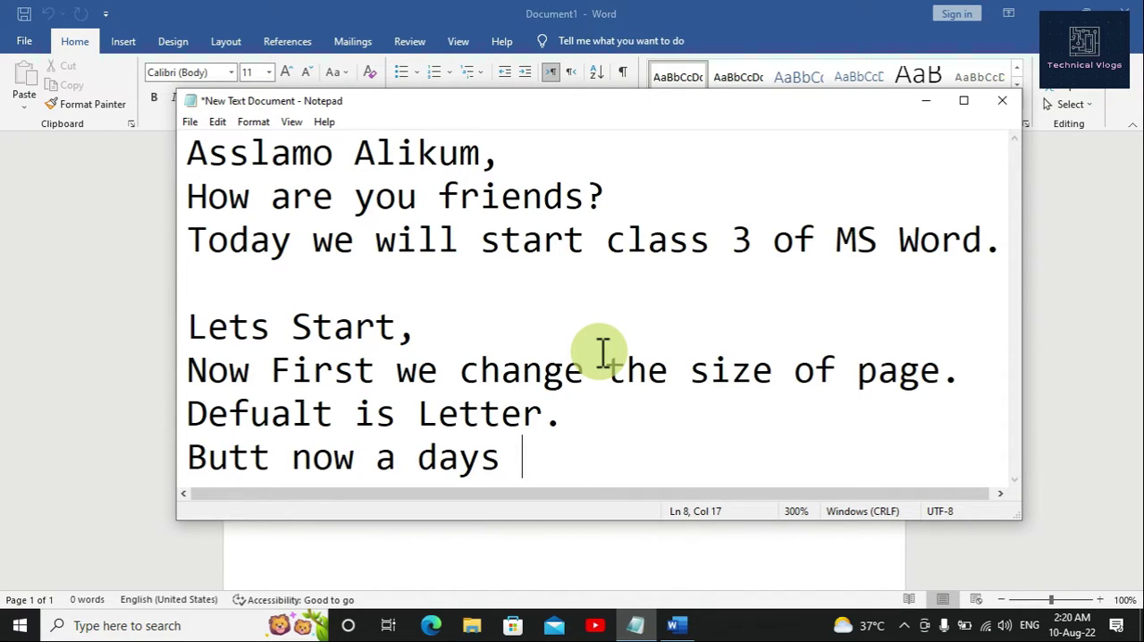
pyautogui.write('A$')
pyautogui.press('BackSpace')
pyautogui.write('4 is ')
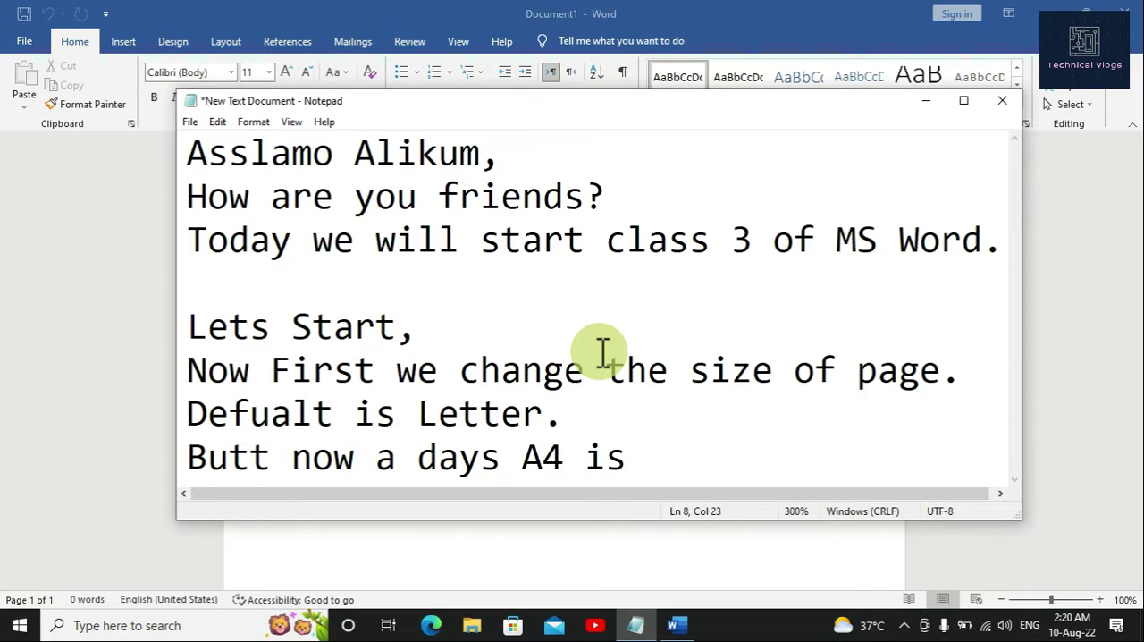
pyautogui.write('used.')
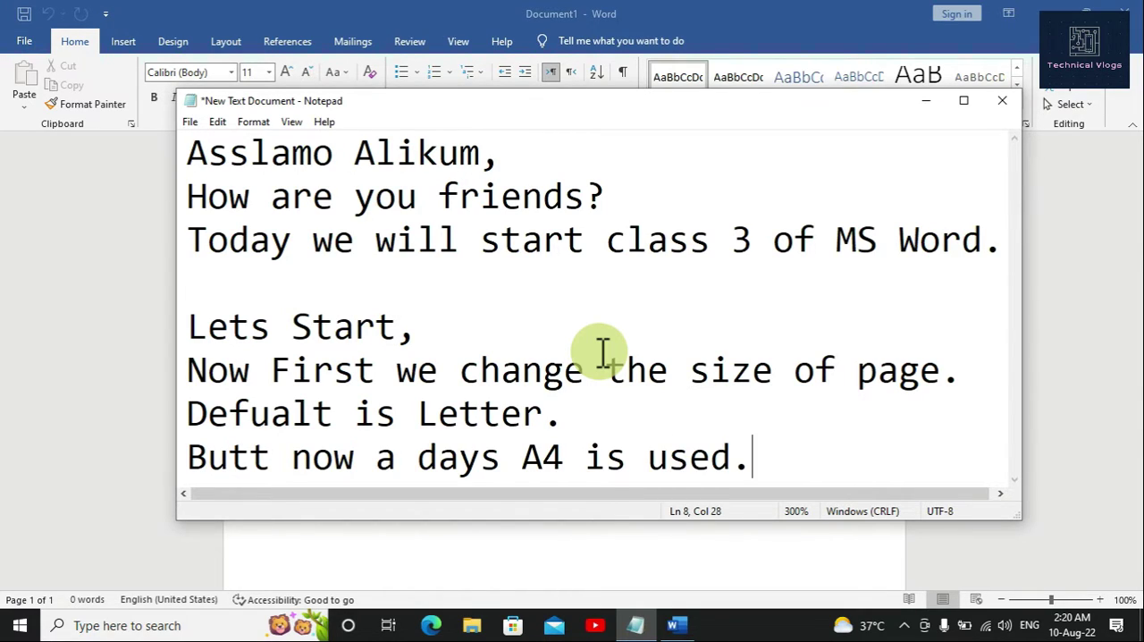
# Step: Minimize the notes and set the page size of the blank Word document to A4, then look over the page
pyautogui.click(926, 106)
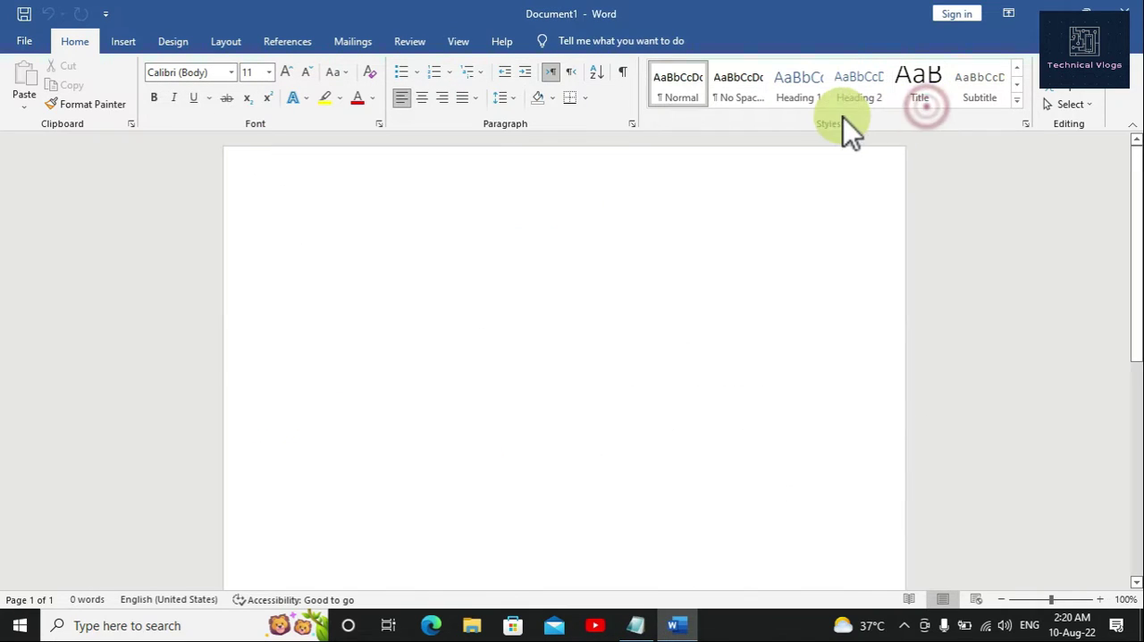
pyautogui.click(225, 42)
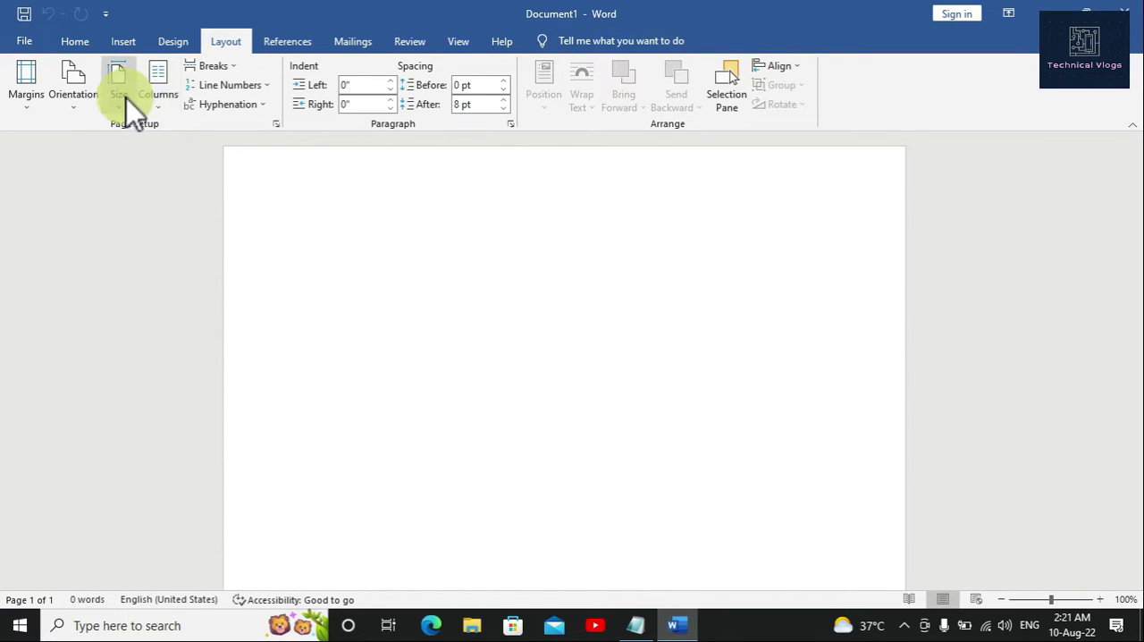
pyautogui.click(125, 98)
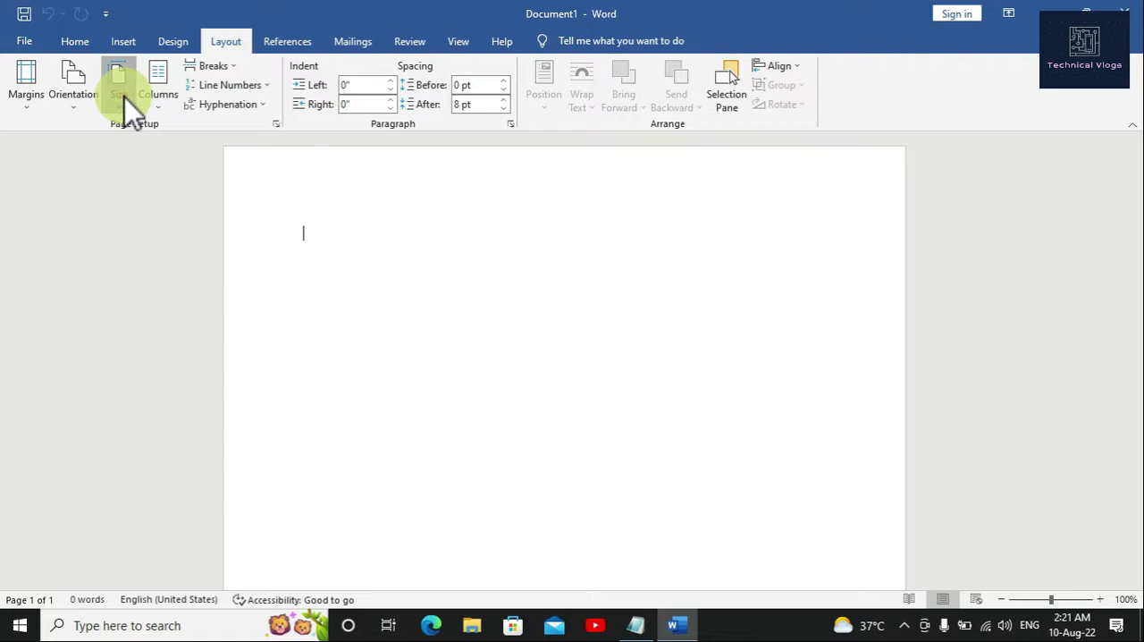
pyautogui.click(148, 140)
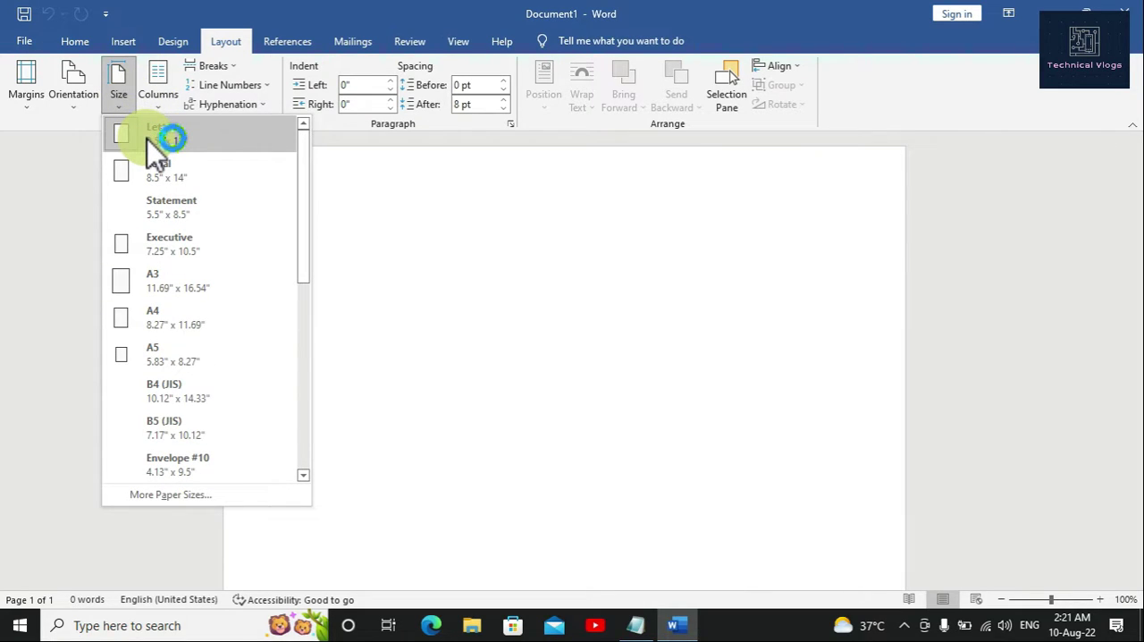
pyautogui.moveTo(147, 140); pyautogui.dragTo(154, 315)
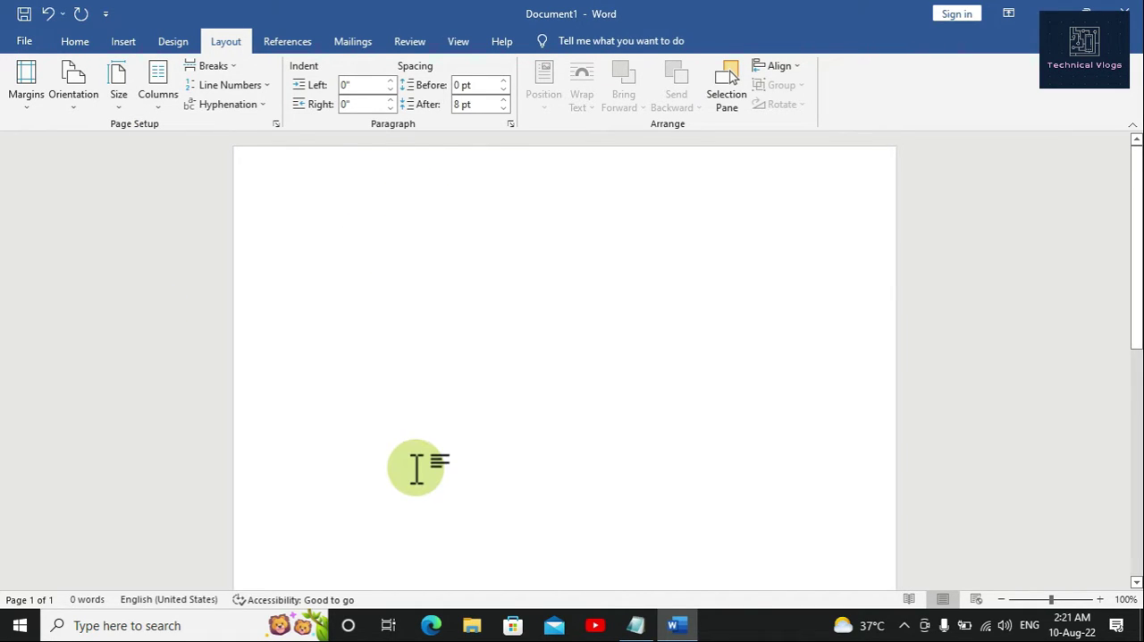
pyautogui.scroll(-3, 417, 464)
pyautogui.scroll(1, 416, 468)
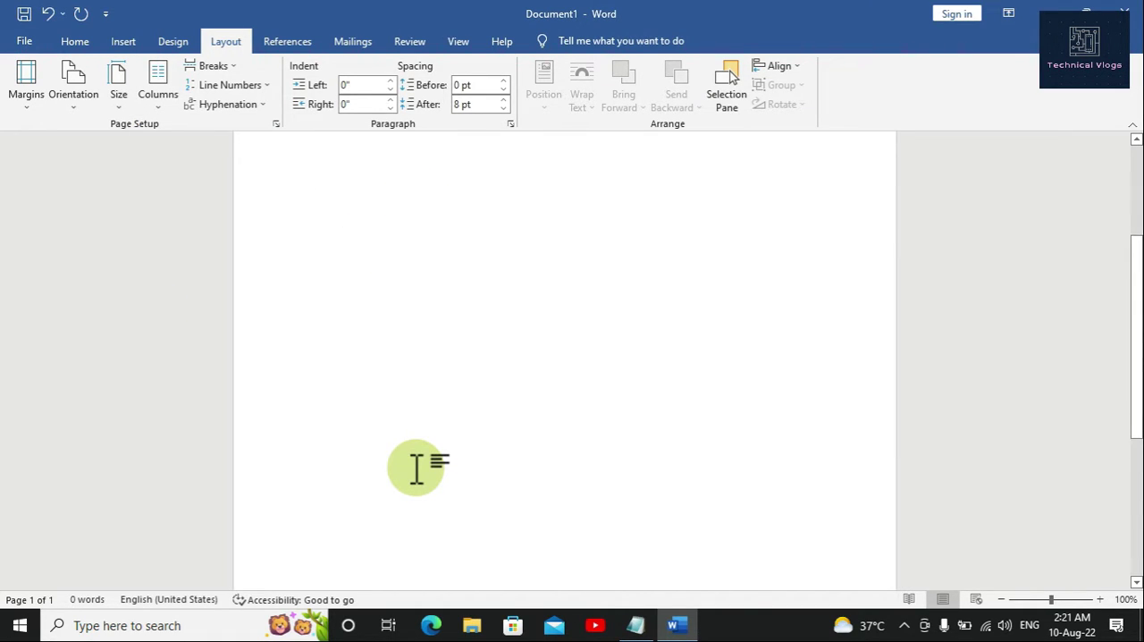
pyautogui.scroll(-5, 416, 465)
pyautogui.scroll(4, 417, 464)
pyautogui.scroll(4, 416, 464)
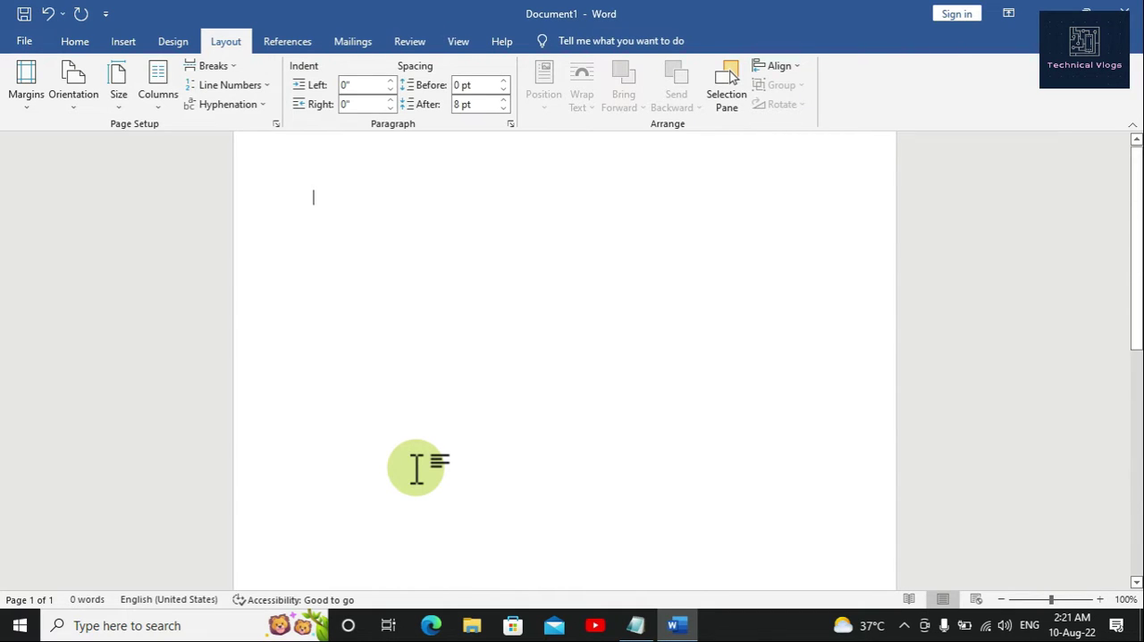
# Step: Return to the Notepad notes and add the line "So we changed the size." at the end
pyautogui.click(636, 625)
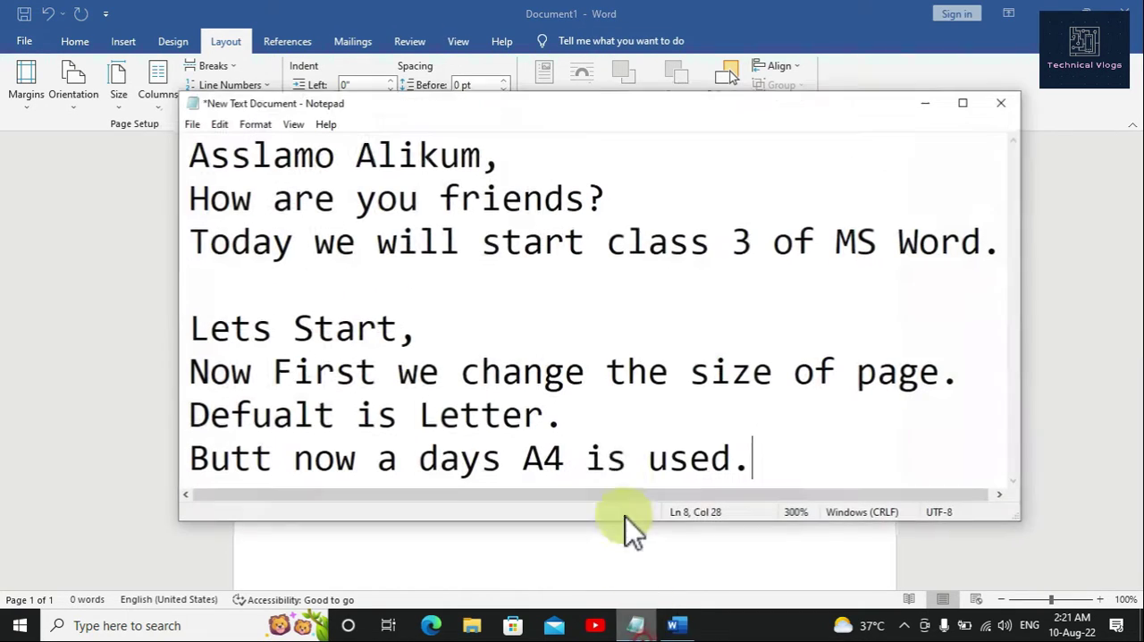
pyautogui.press('Return')
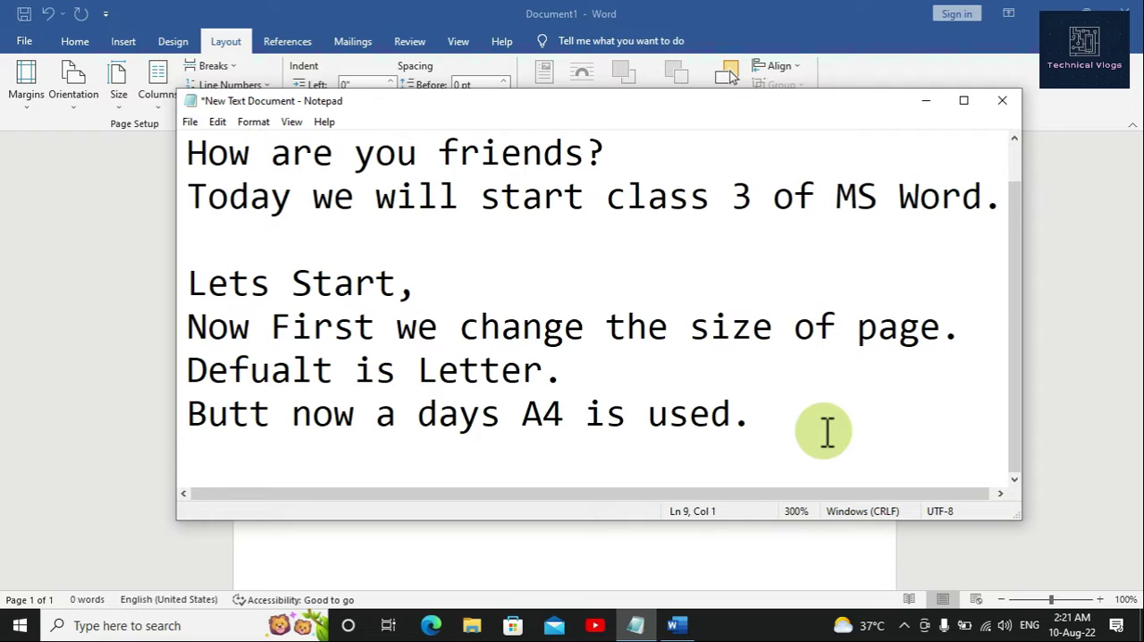
pyautogui.write('So we chan')
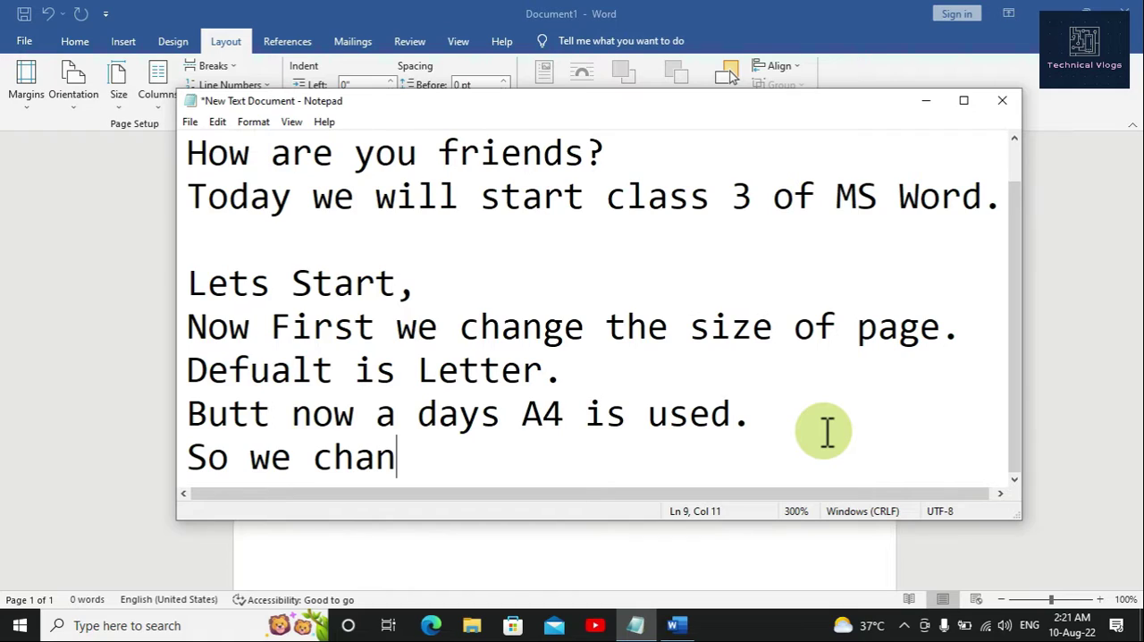
pyautogui.press('BackSpace')
pyautogui.write('nged')
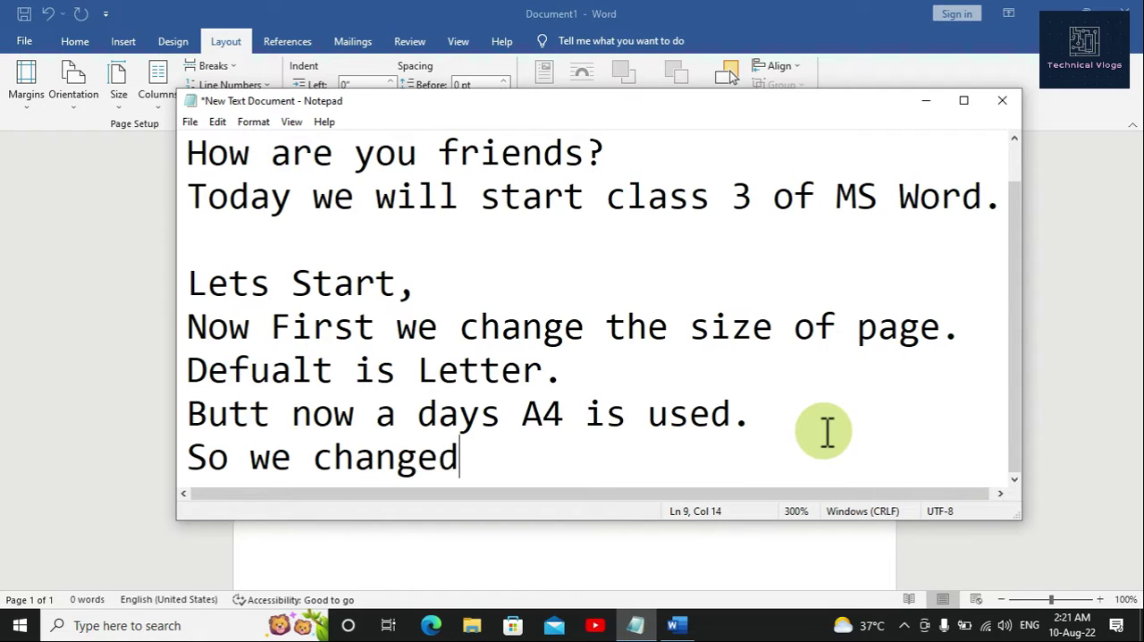
pyautogui.write(' the ')
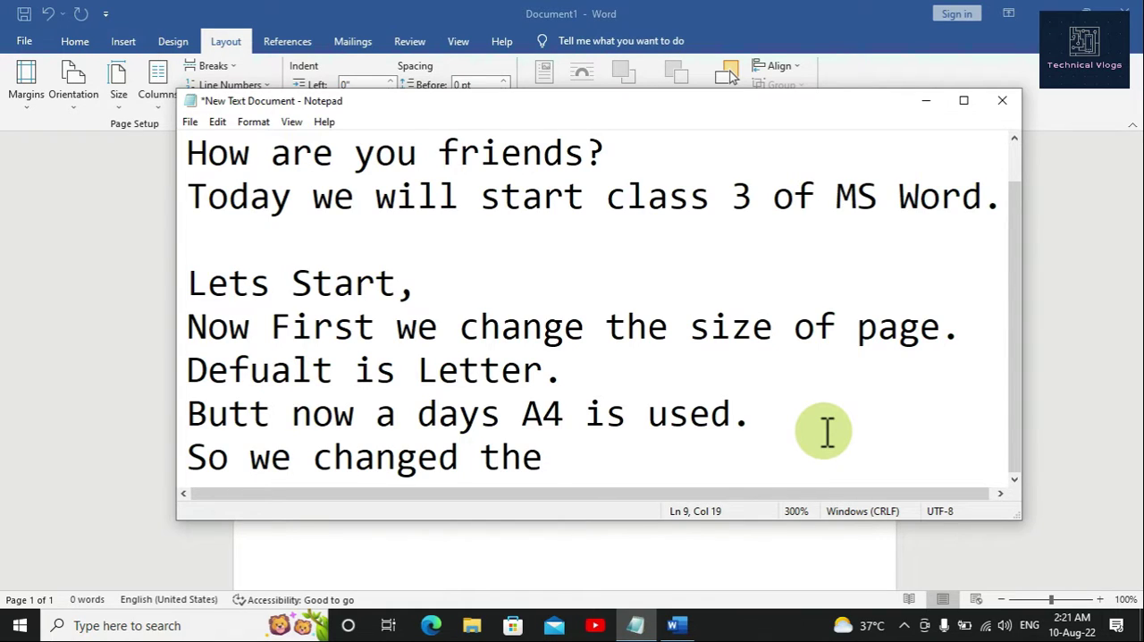
pyautogui.write('size.')
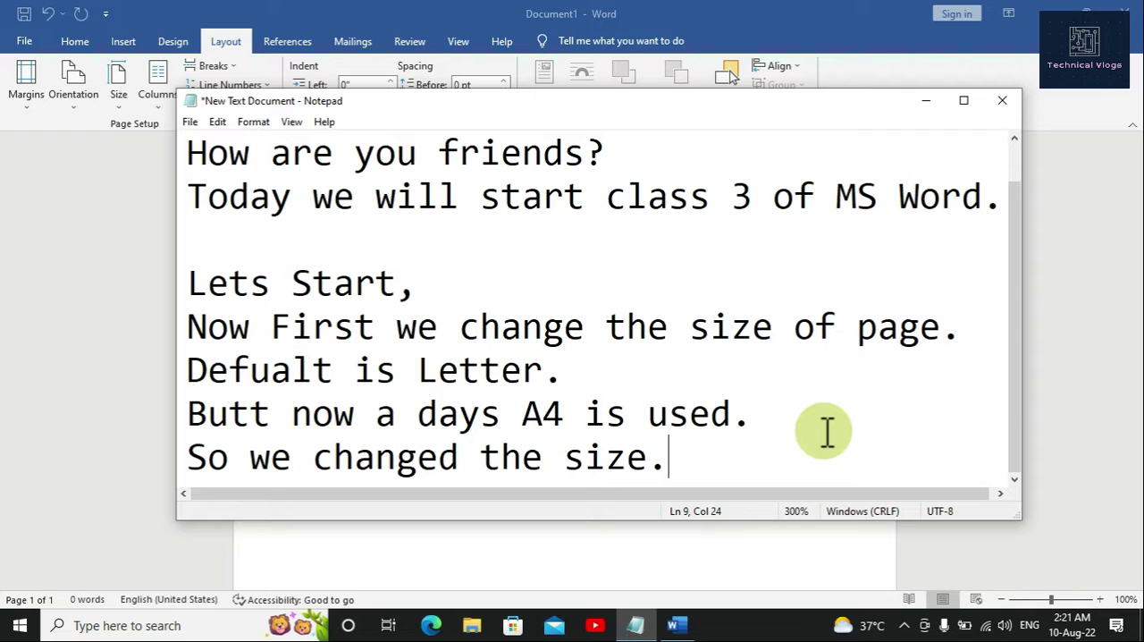
# Step: Add the line "Now we change the margins." at the end of the notes, with "change" spelled correctly
pyautogui.press('Return')
pyautogui.write('No')
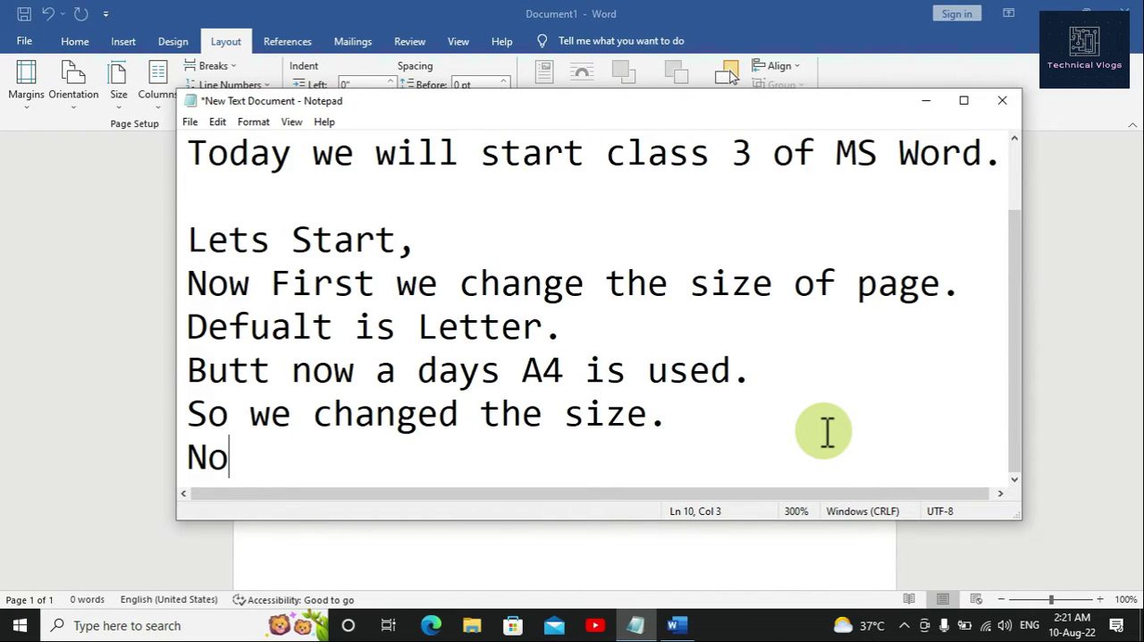
pyautogui.write('w w')
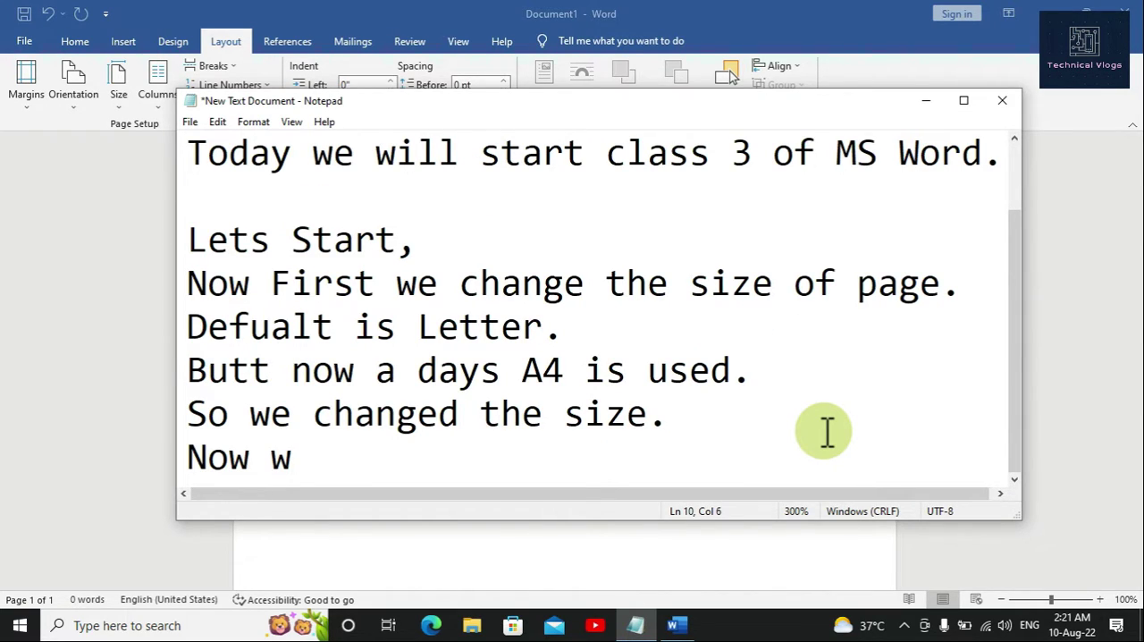
pyautogui.write('e chane ')
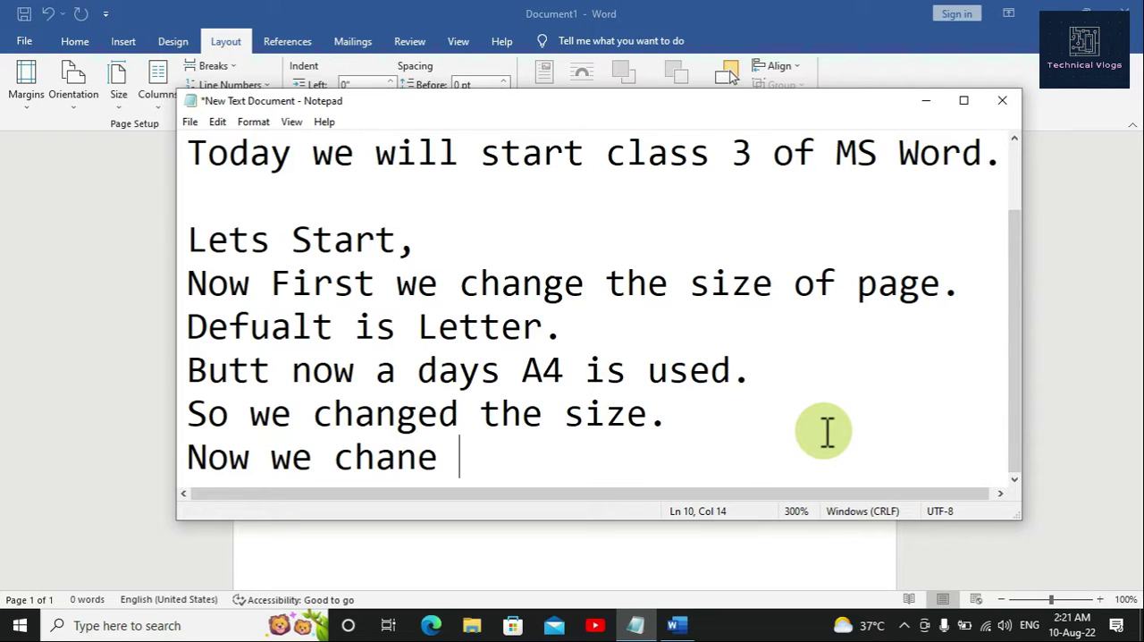
pyautogui.write('the m')
pyautogui.write('argins.')
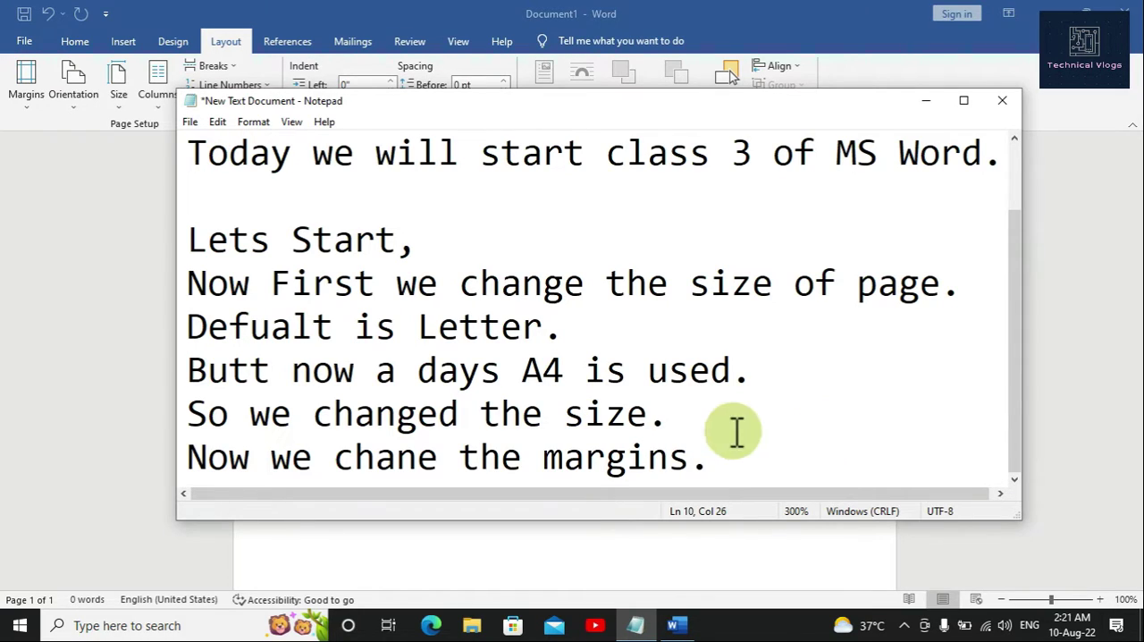
pyautogui.click(426, 458)
pyautogui.write('g')
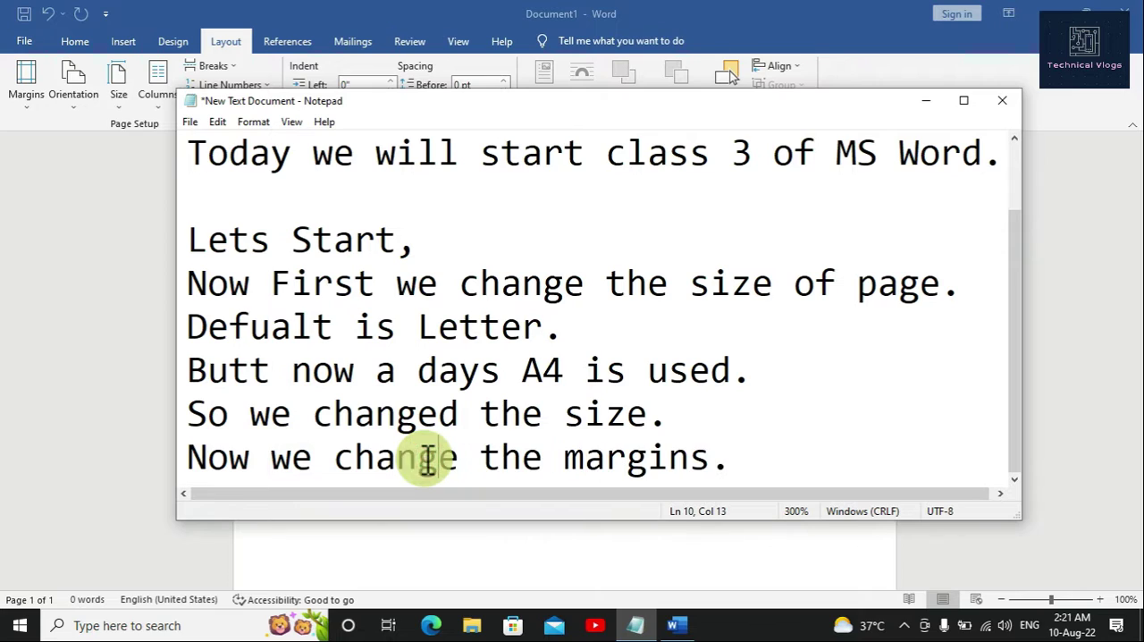
# Step: Minimize the notes and apply the Narrow margins preset to the blank Word document, then look over the page
pyautogui.click(923, 101)
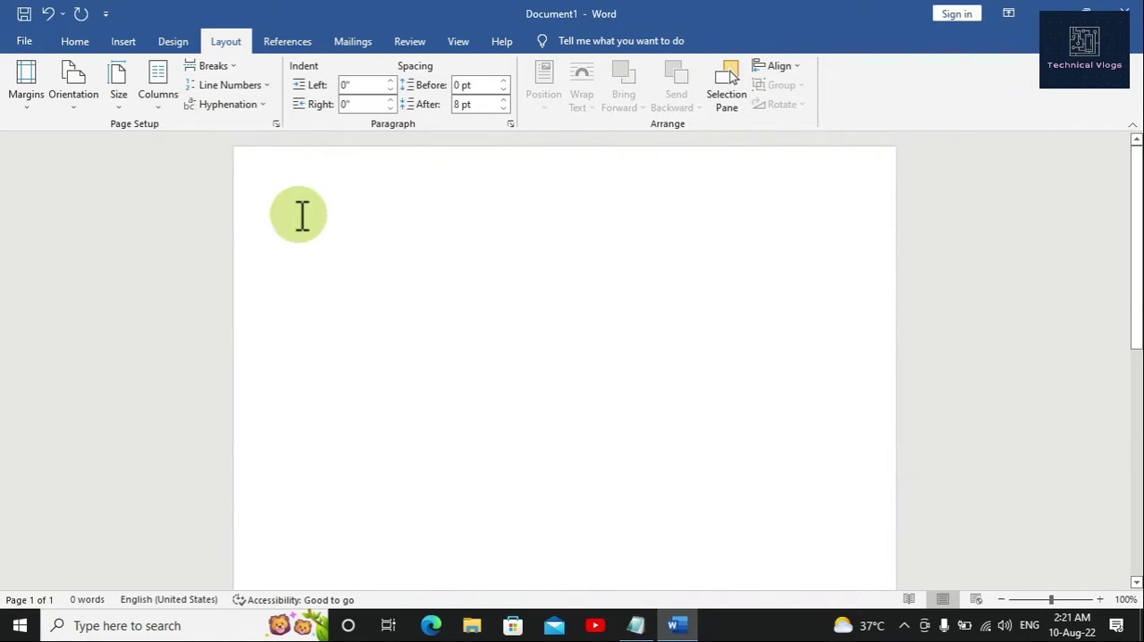
pyautogui.click(23, 105)
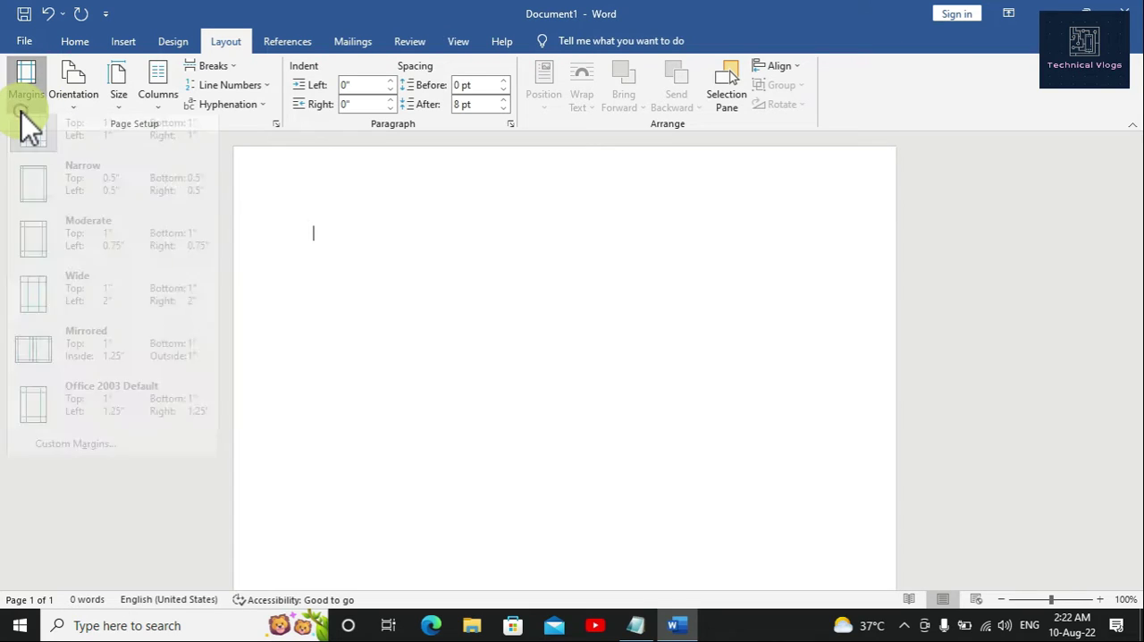
pyautogui.click(31, 206)
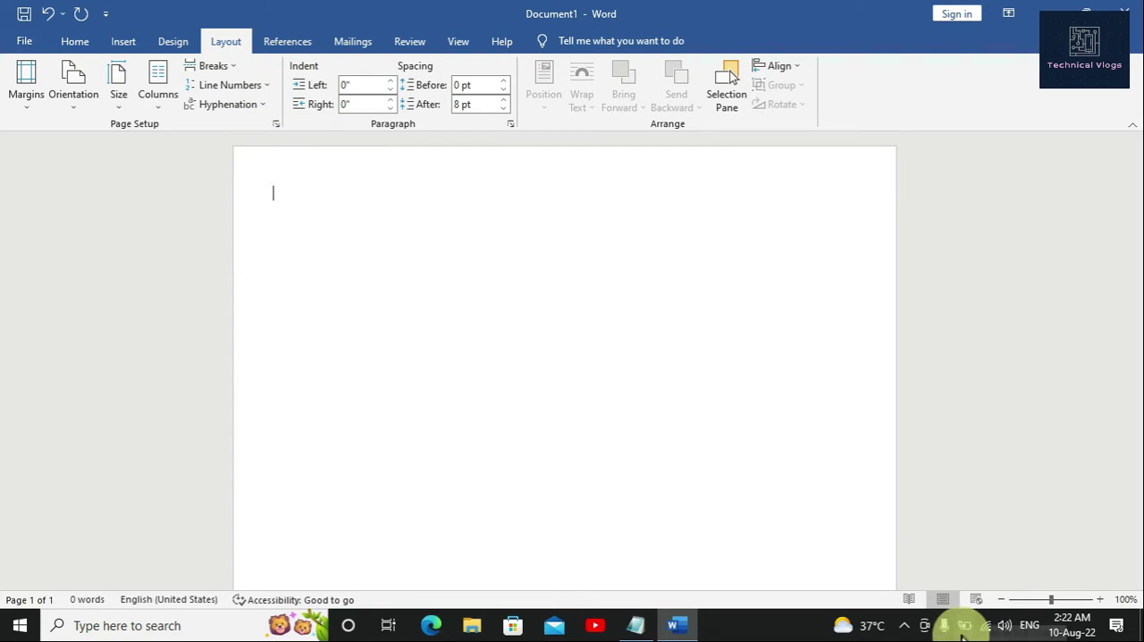
pyautogui.scroll(-2, 695, 398)
pyautogui.scroll(4, 694, 398)
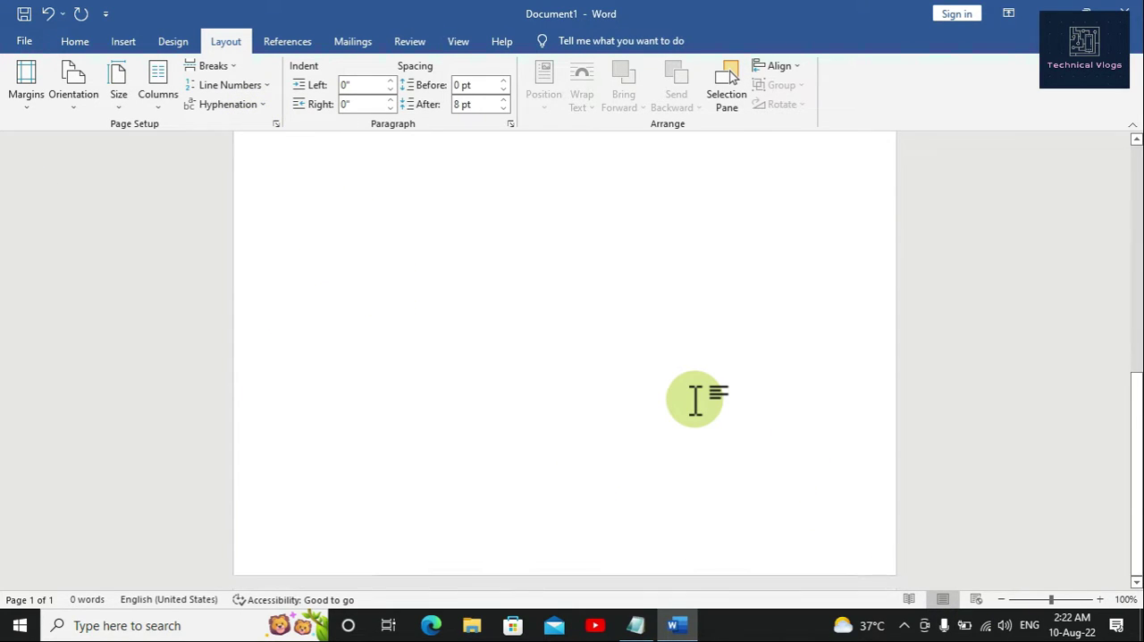
pyautogui.scroll(2, 694, 399)
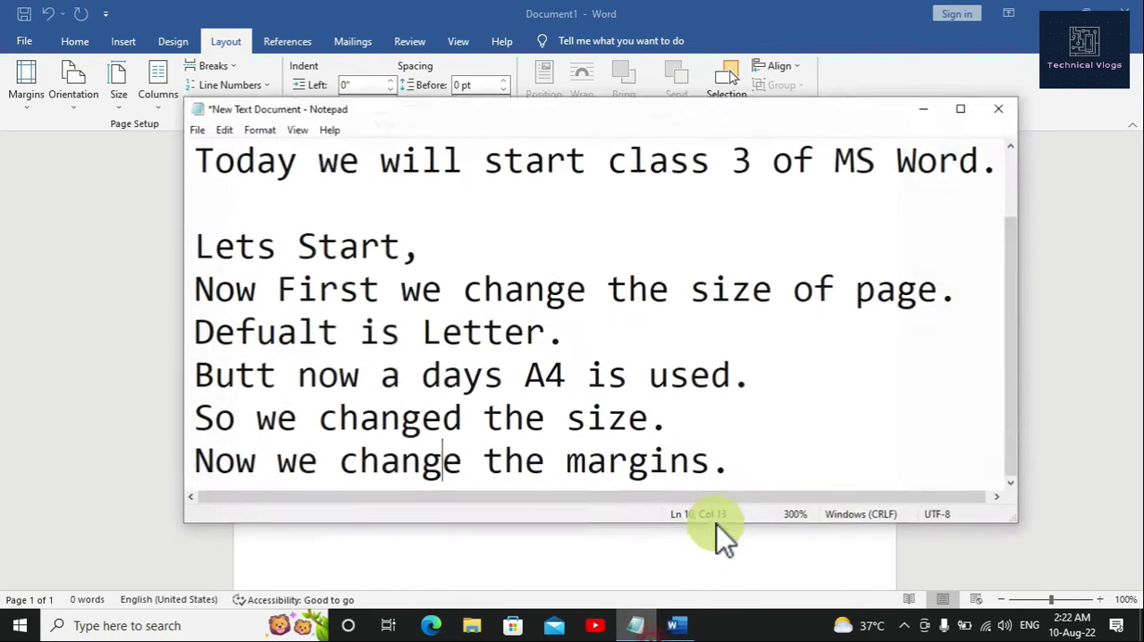
# Step: Return to the Notepad notes and add the line "Orientation means page is landscape or portrait" at the end
pyautogui.click(636, 624)
pyautogui.click(843, 421)
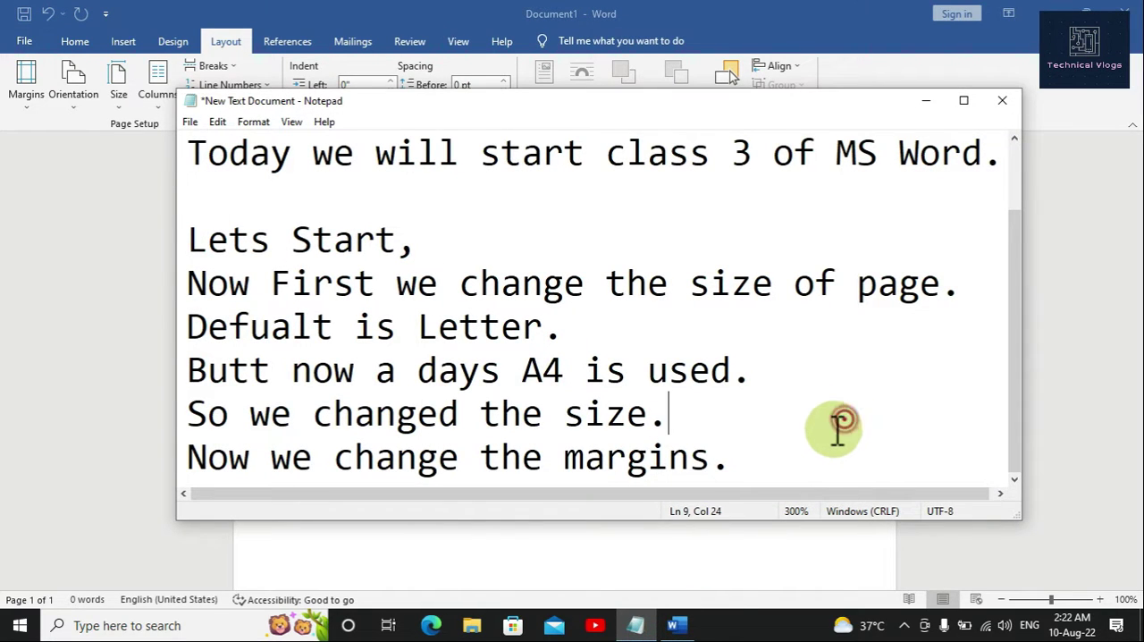
pyautogui.click(796, 460)
pyautogui.press('Return')
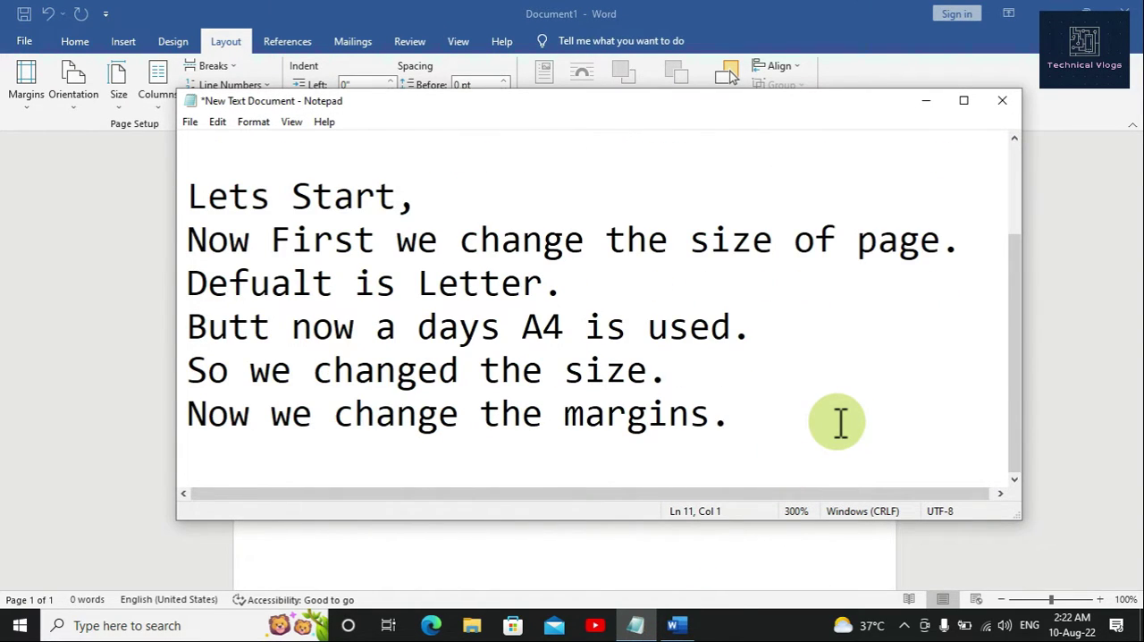
pyautogui.write('Ori')
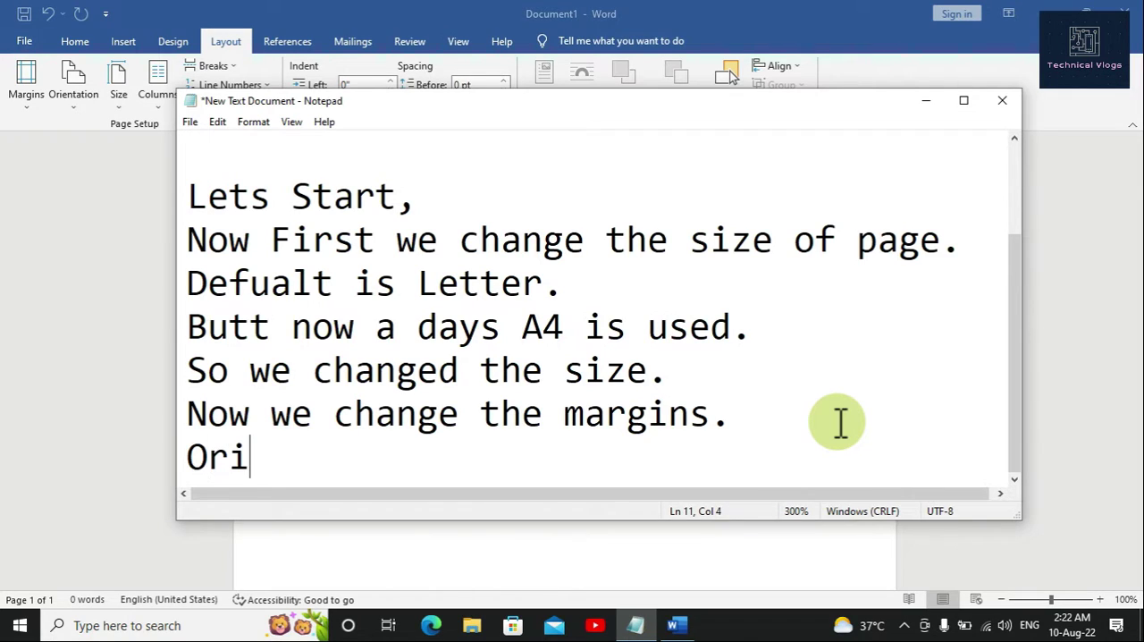
pyautogui.write('entati')
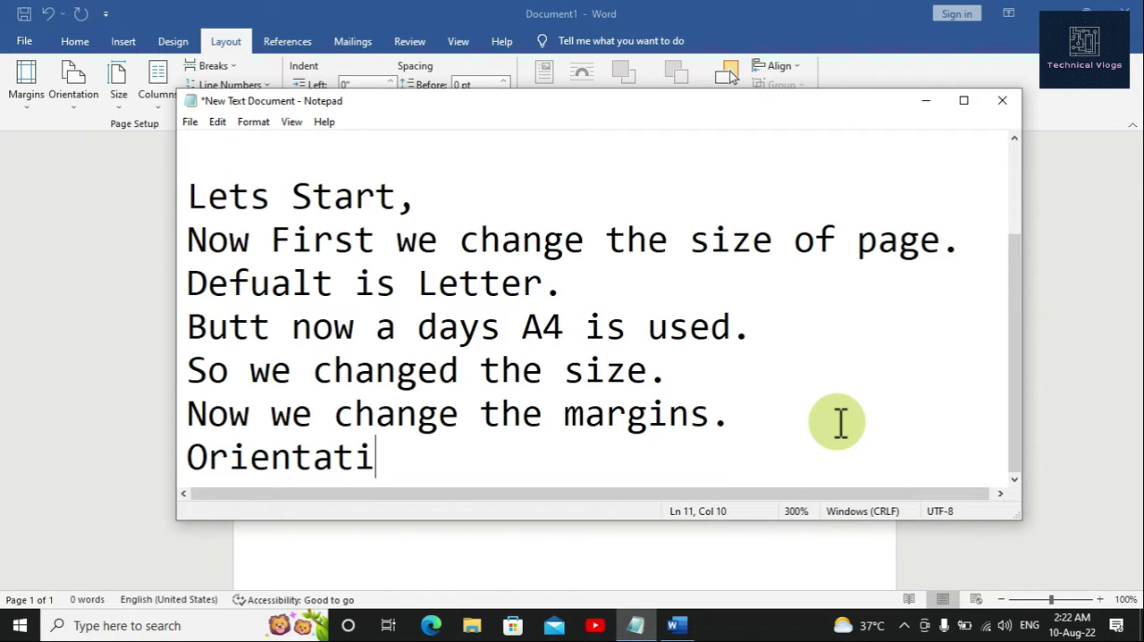
pyautogui.write('on means')
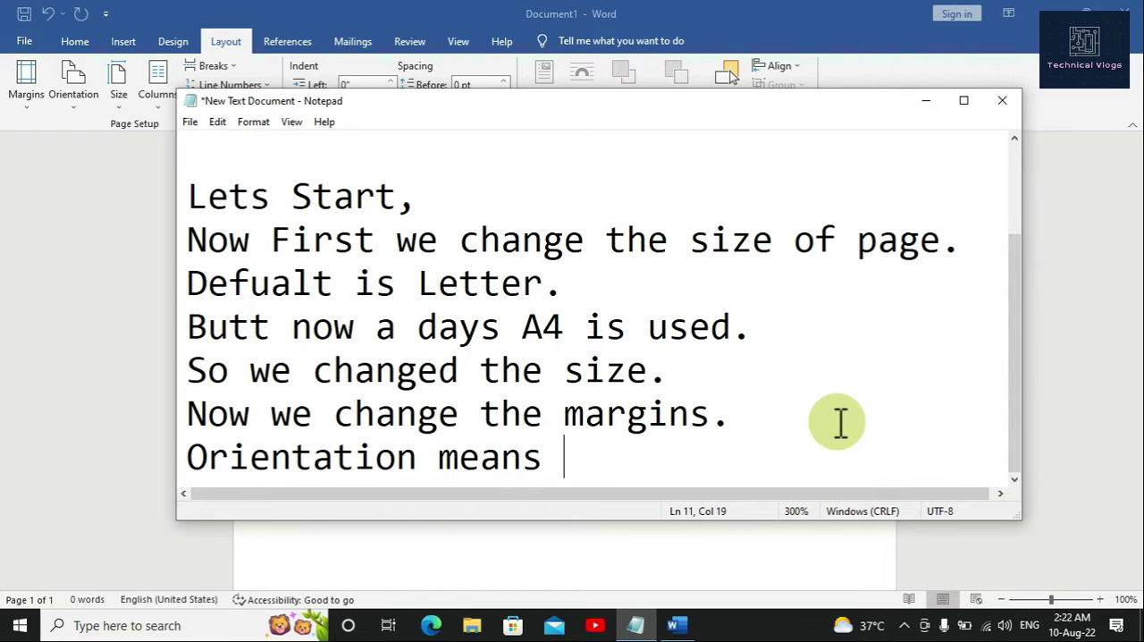
pyautogui.write('page is land')
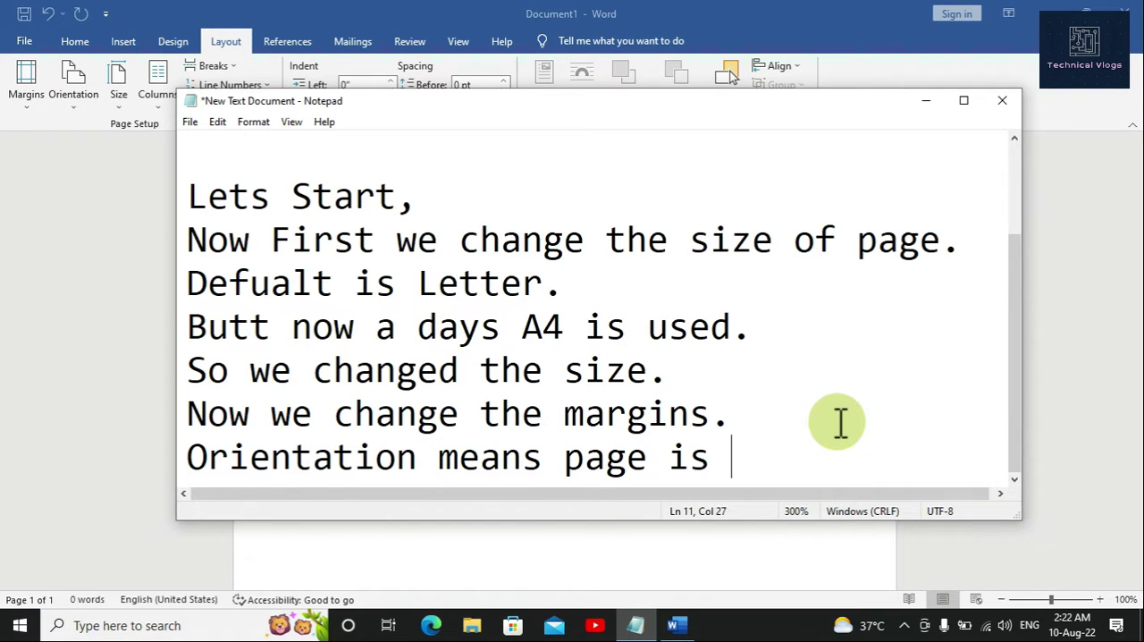
pyautogui.write('scap')
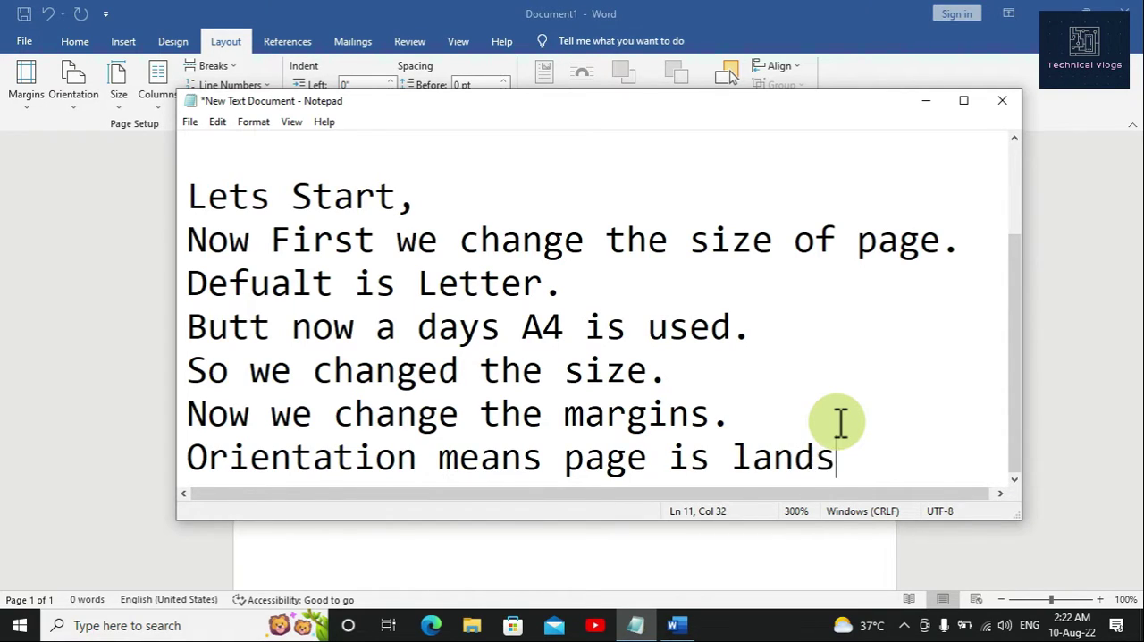
pyautogui.write('e or ')
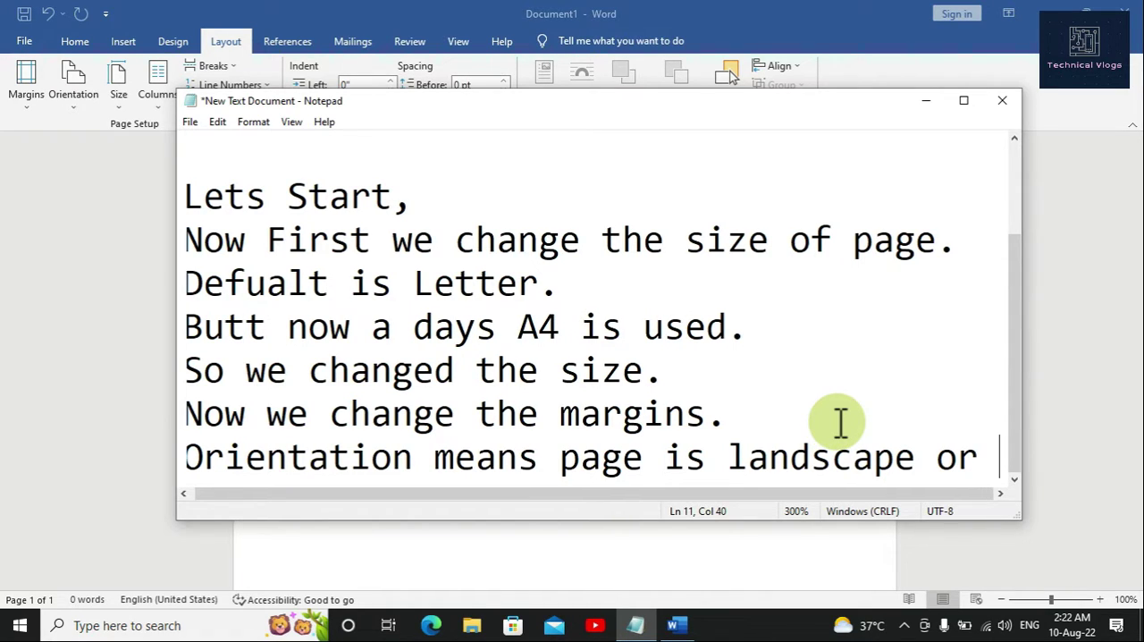
pyautogui.write('p')
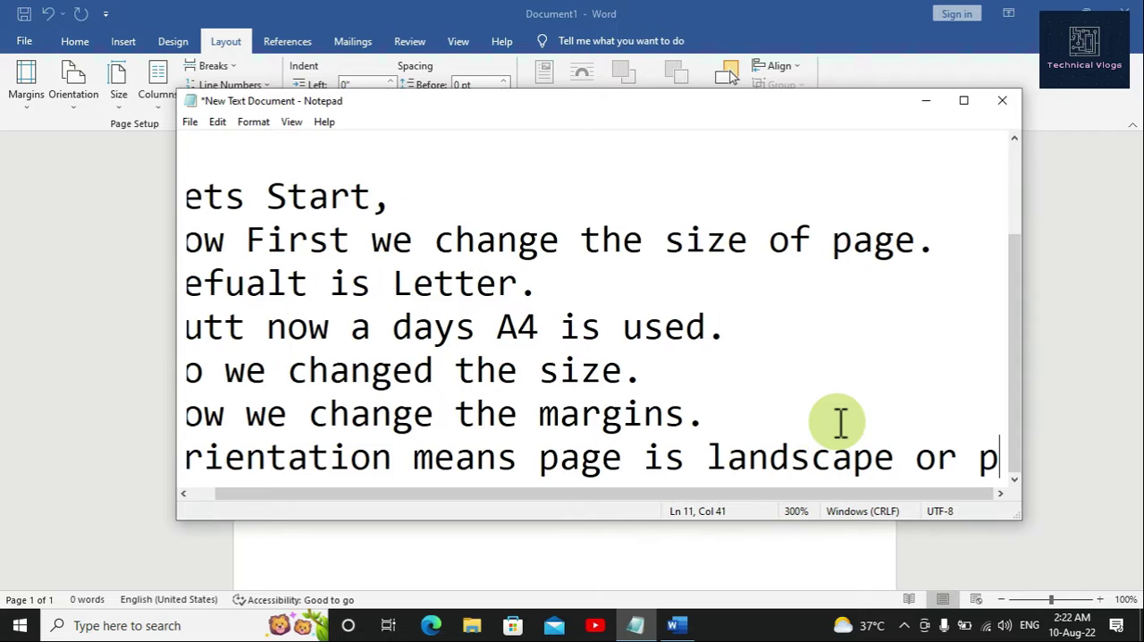
pyautogui.write('ortrait')
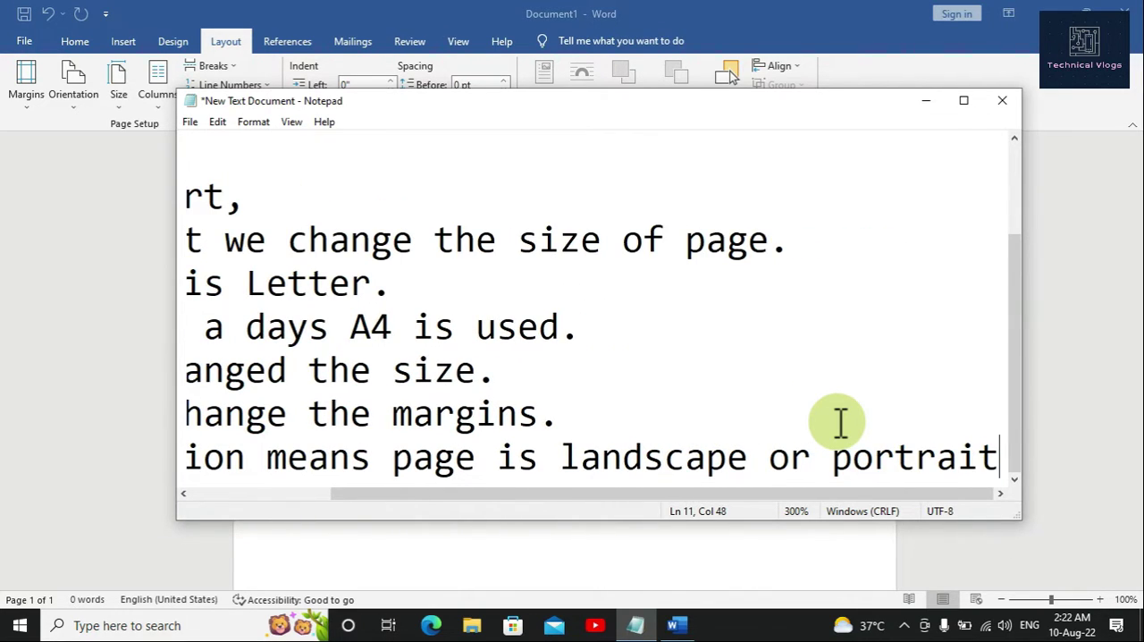
# Step: Add the line "In simple words page is horizontal or verticall." at the end of the notes, maximizing the Notepad window
pyautogui.press('Return')
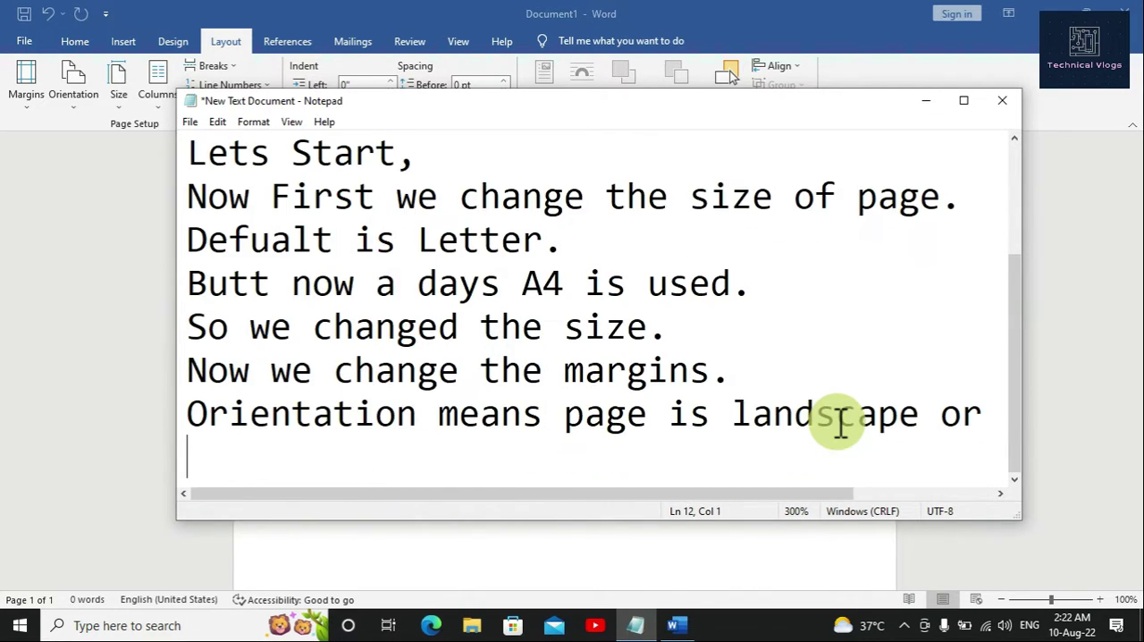
pyautogui.write('in')
pyautogui.press('BackSpace')
pyautogui.press('BackSpace')
pyautogui.write('In ')
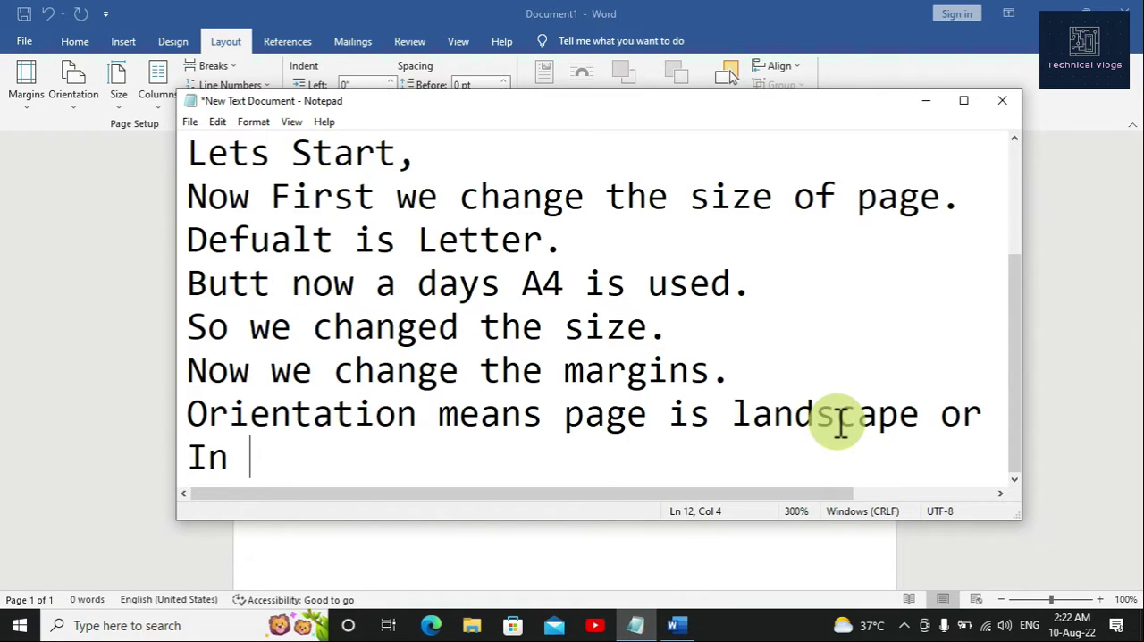
pyautogui.write('simple')
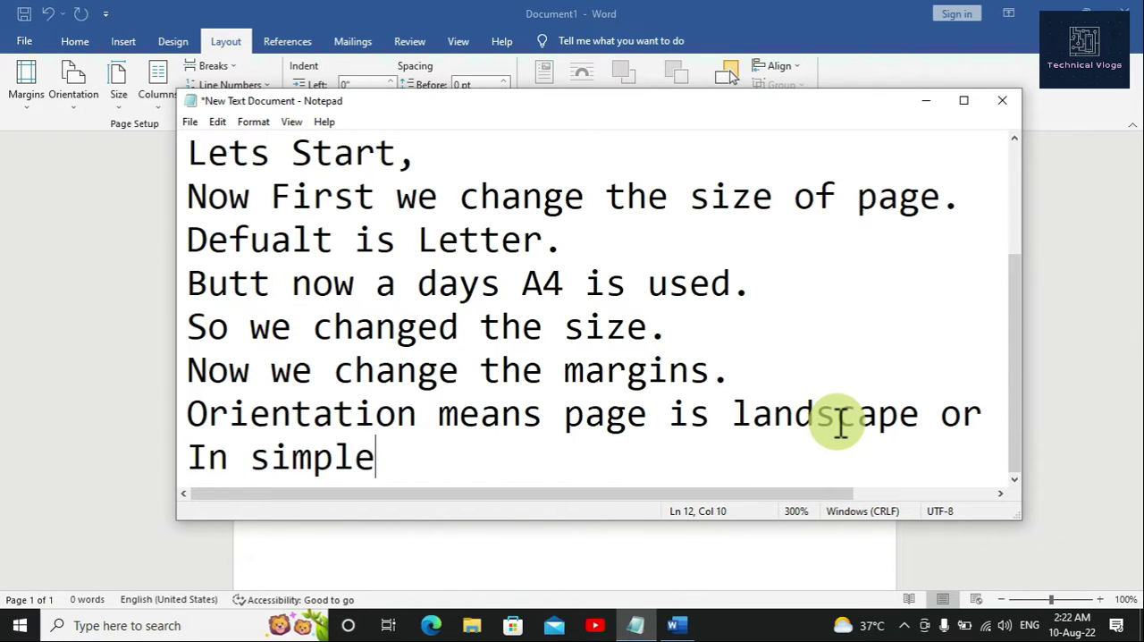
pyautogui.write(' words')
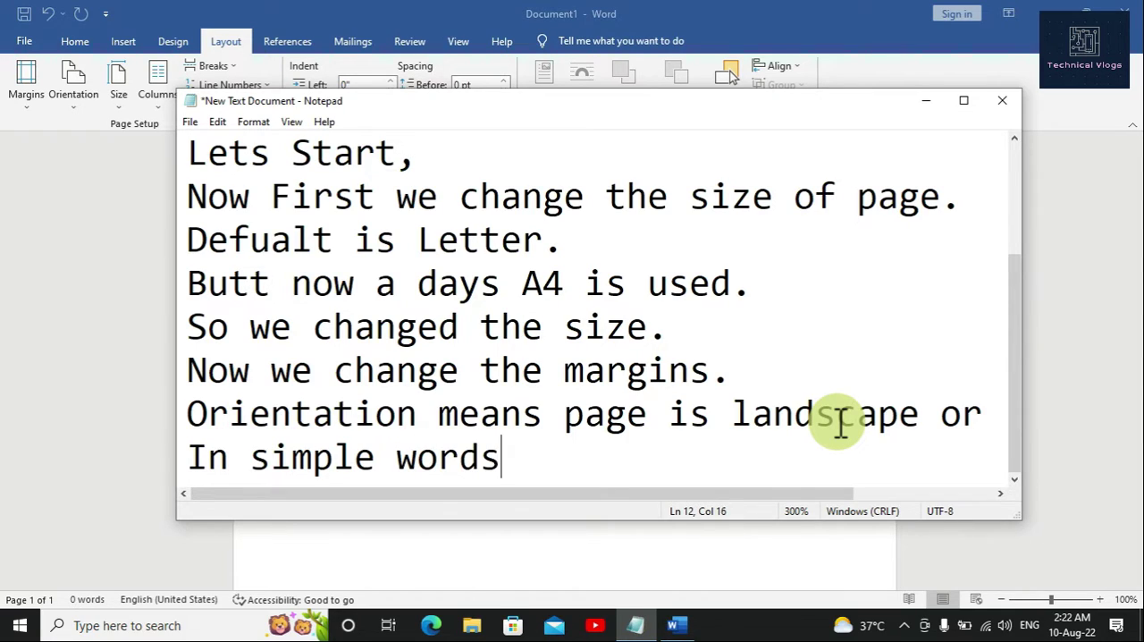
pyautogui.write(' page is')
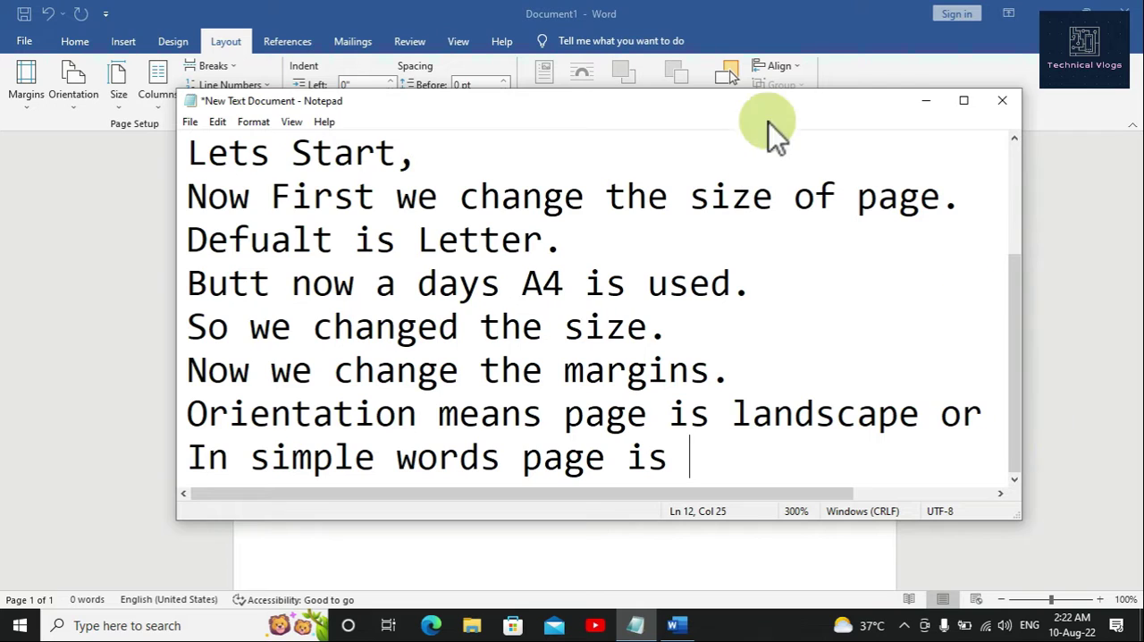
pyautogui.click(963, 101)
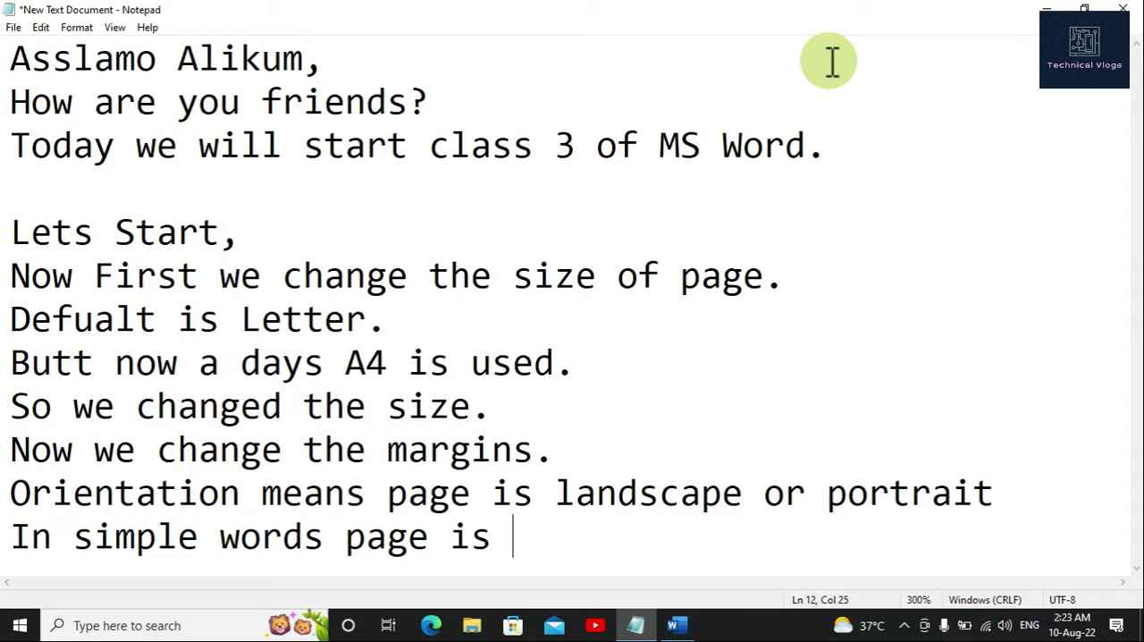
pyautogui.write('horizo')
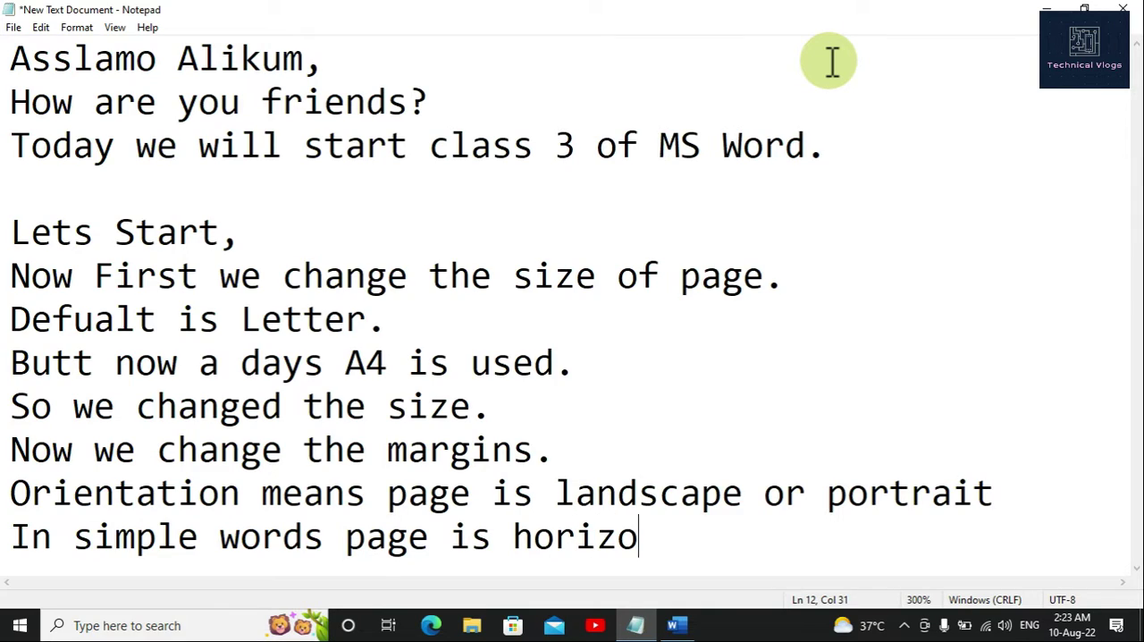
pyautogui.write('ntal o')
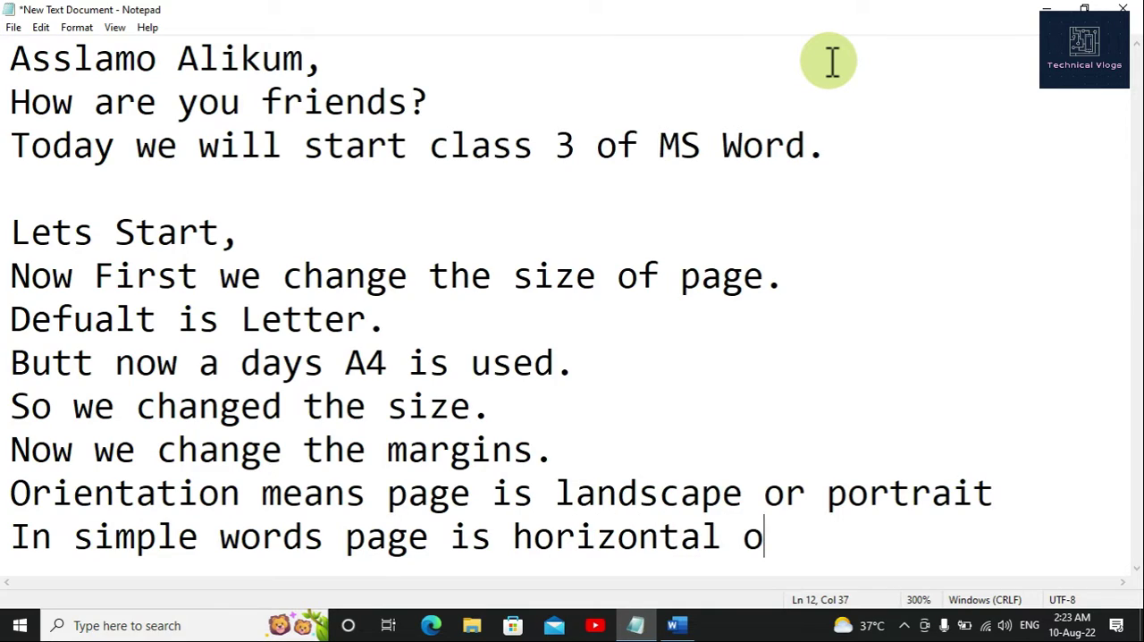
pyautogui.write('r ver')
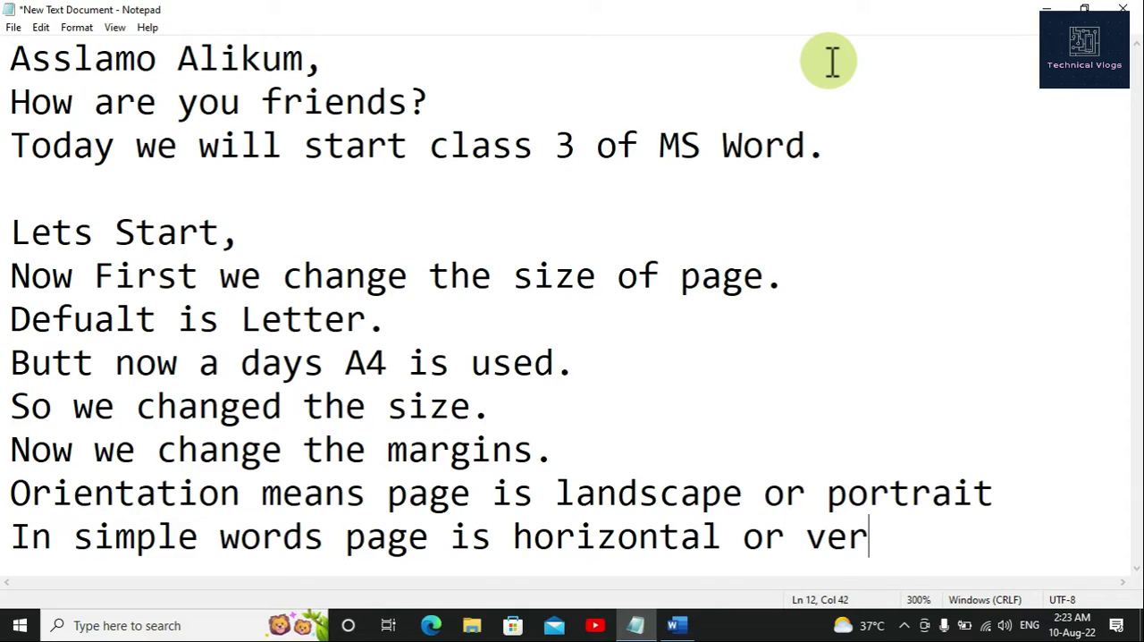
pyautogui.write('ticall.')
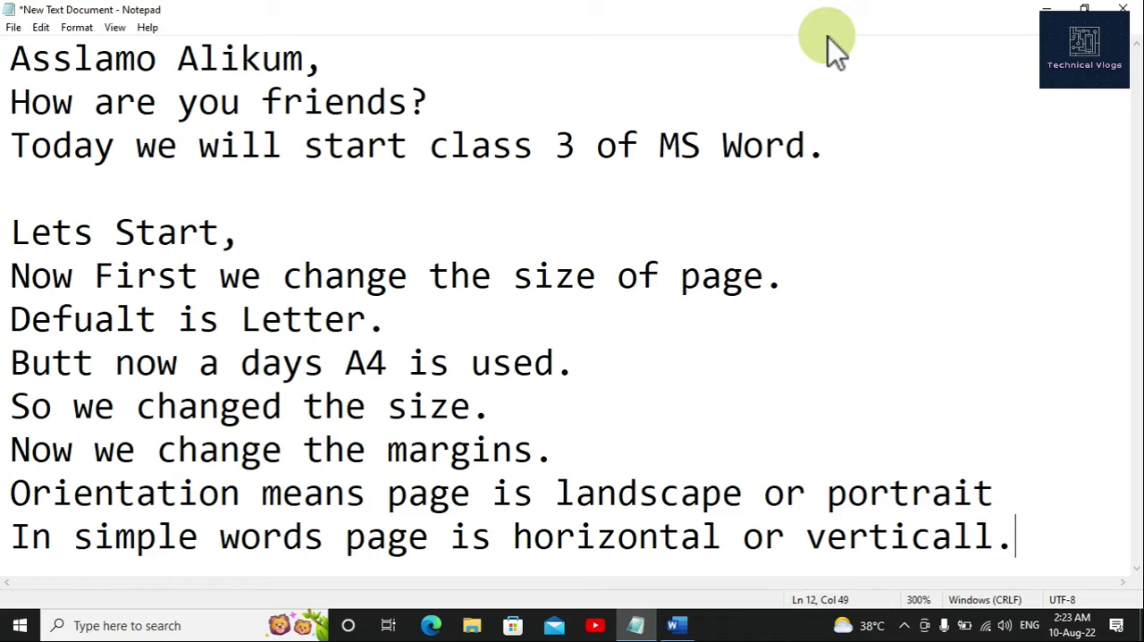
# Step: Switch to the Word document and set its page orientation to Landscape, then look over the page
pyautogui.click(676, 625)
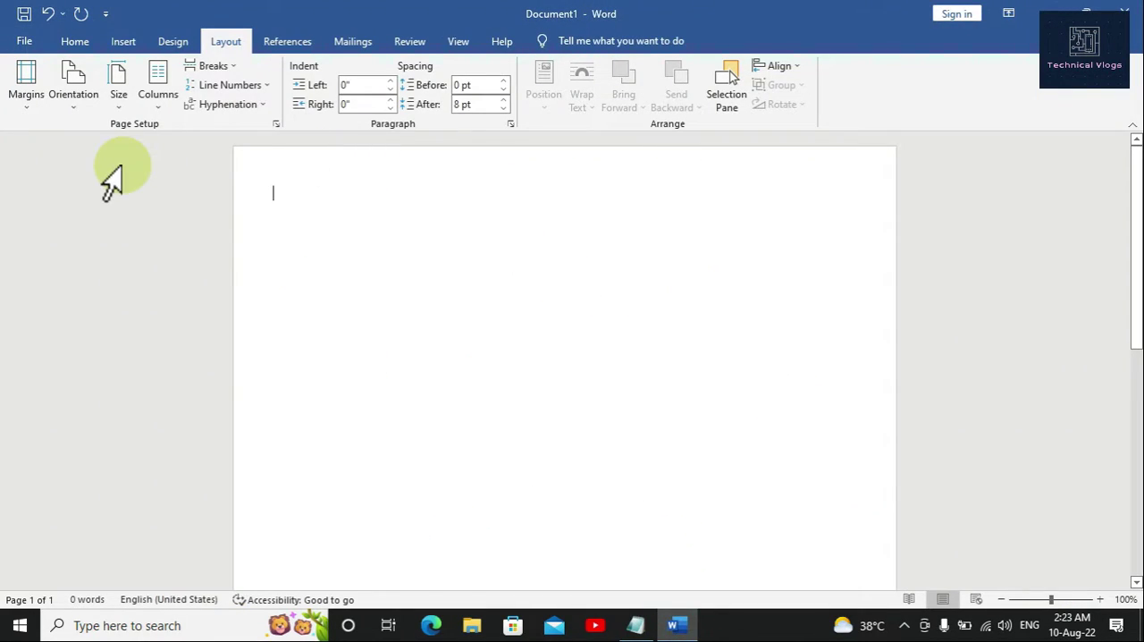
pyautogui.click(87, 95)
pyautogui.click(86, 168)
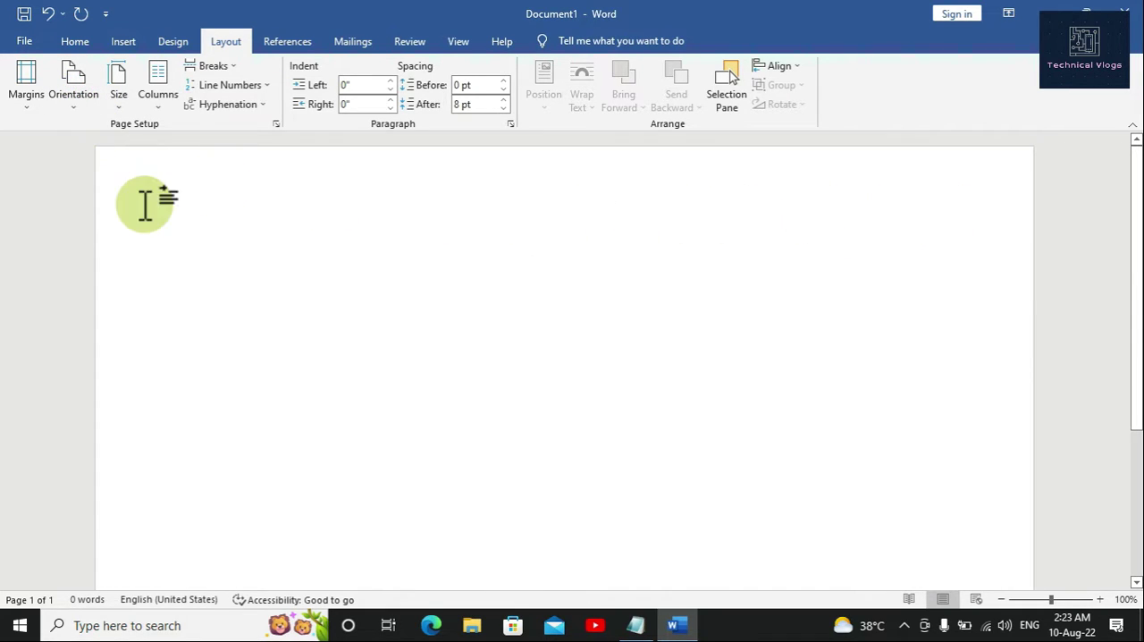
pyautogui.scroll(-2, 273, 288)
pyautogui.scroll(2, 273, 288)
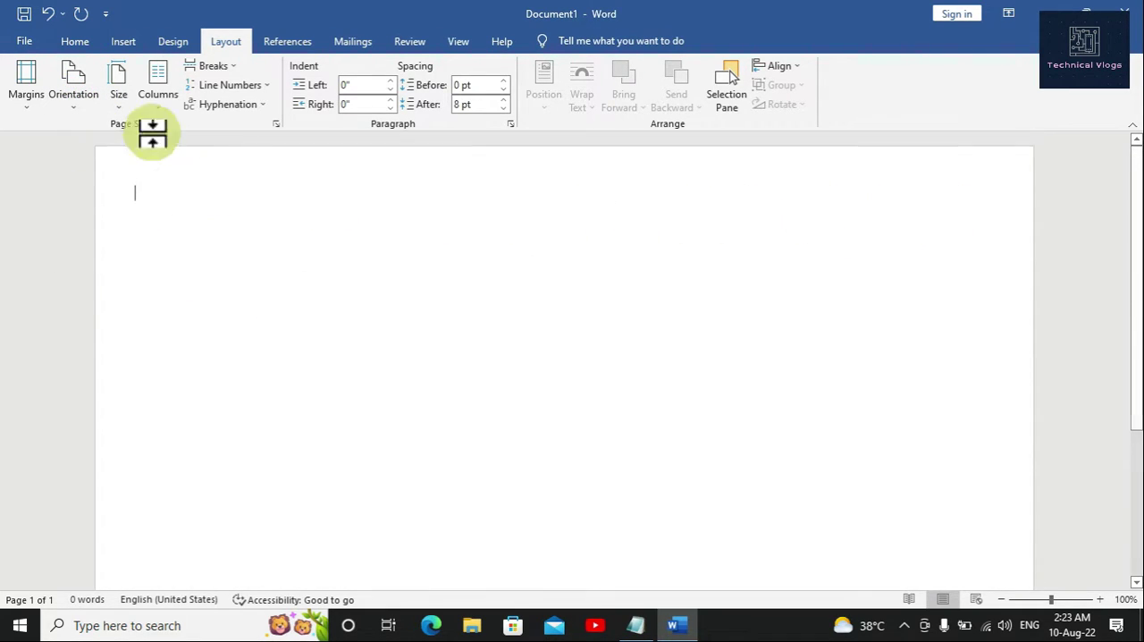
# Step: Set the page orientation back to Portrait and bring up the Home commands
pyautogui.click(83, 101)
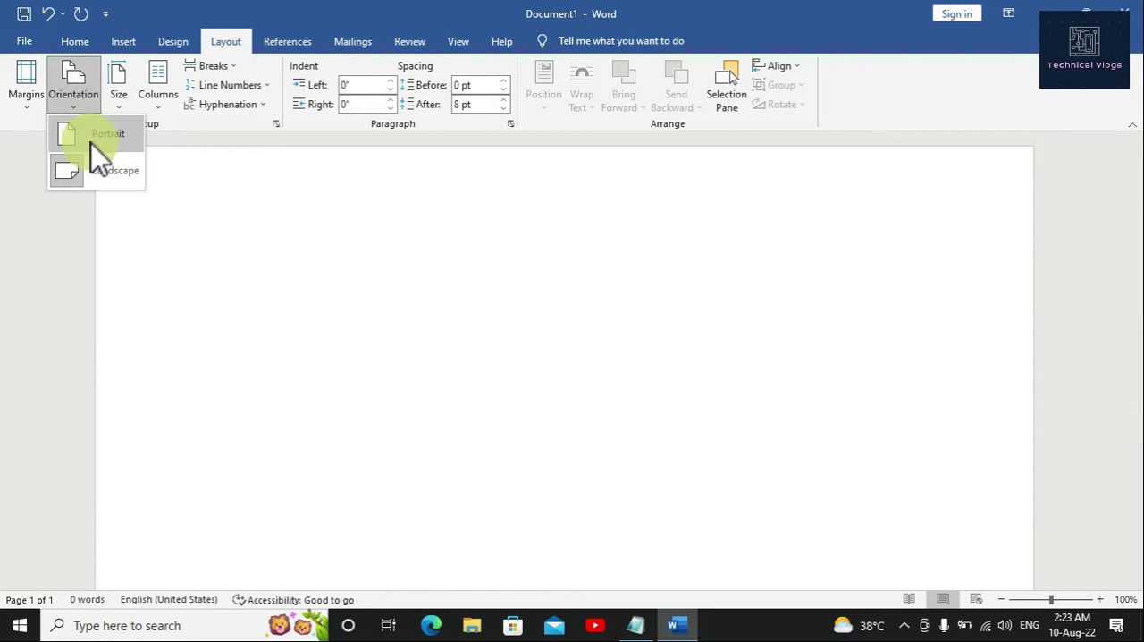
pyautogui.click(91, 143)
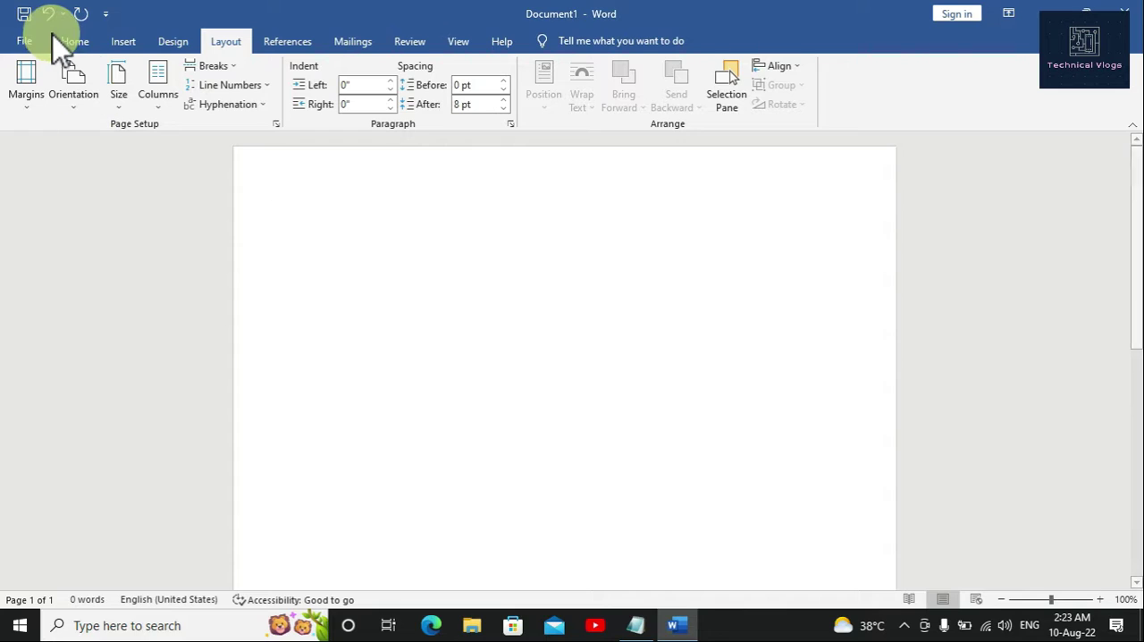
pyautogui.click(77, 41)
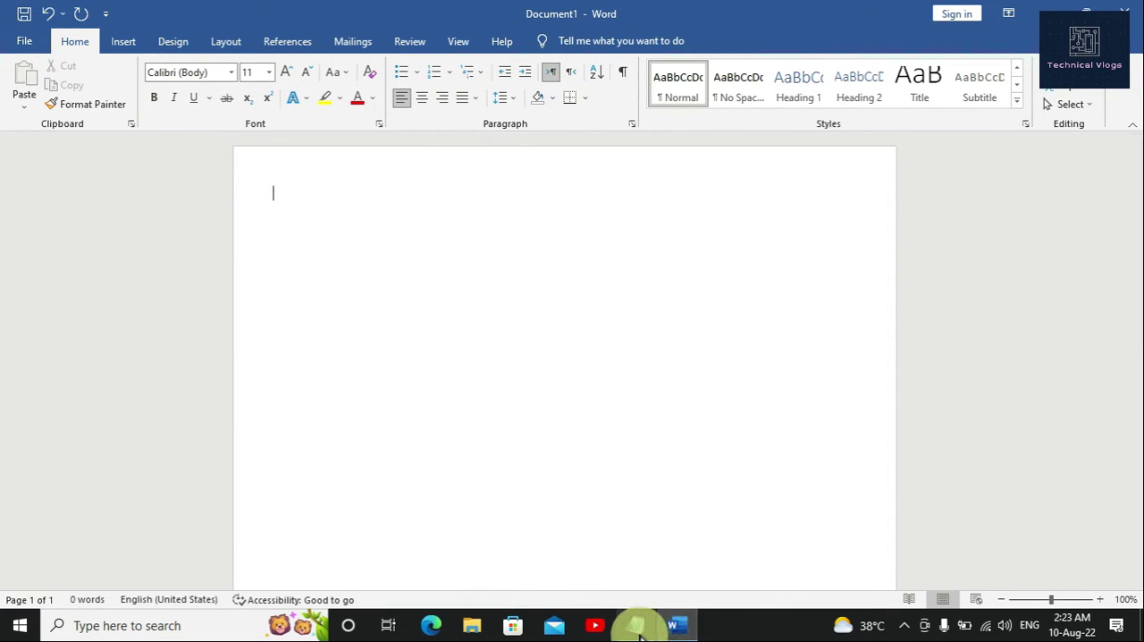
# Step: Return to the Notepad notes and add the line "Now I will write something on it." at the end
pyautogui.moveTo(656, 622)
pyautogui.click(655, 547)
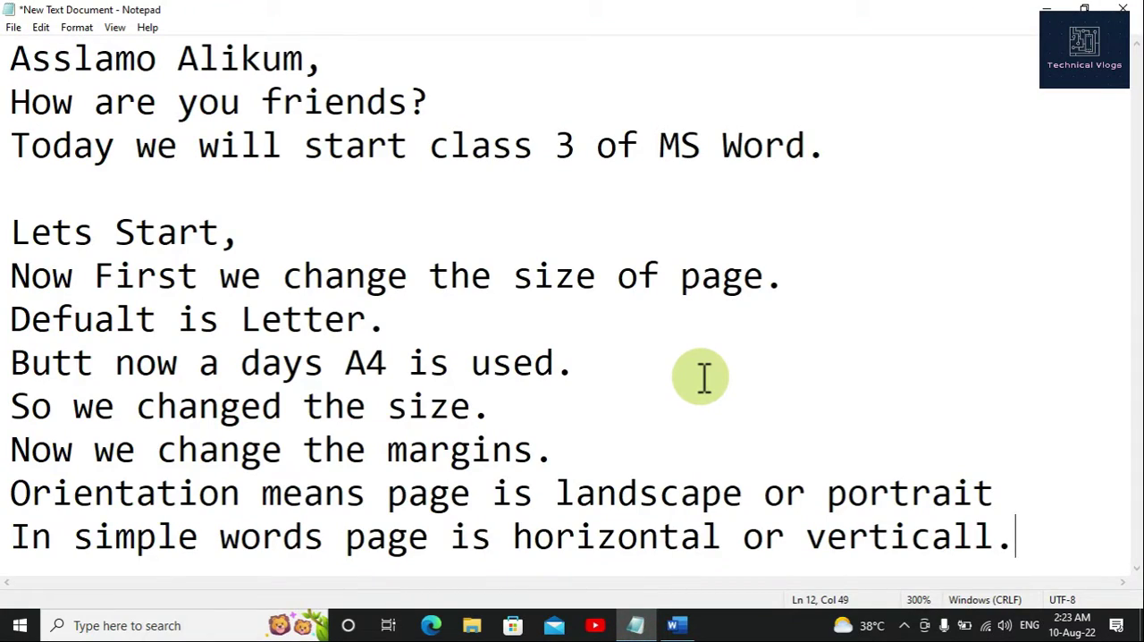
pyautogui.press('Return')
pyautogui.write('Now ')
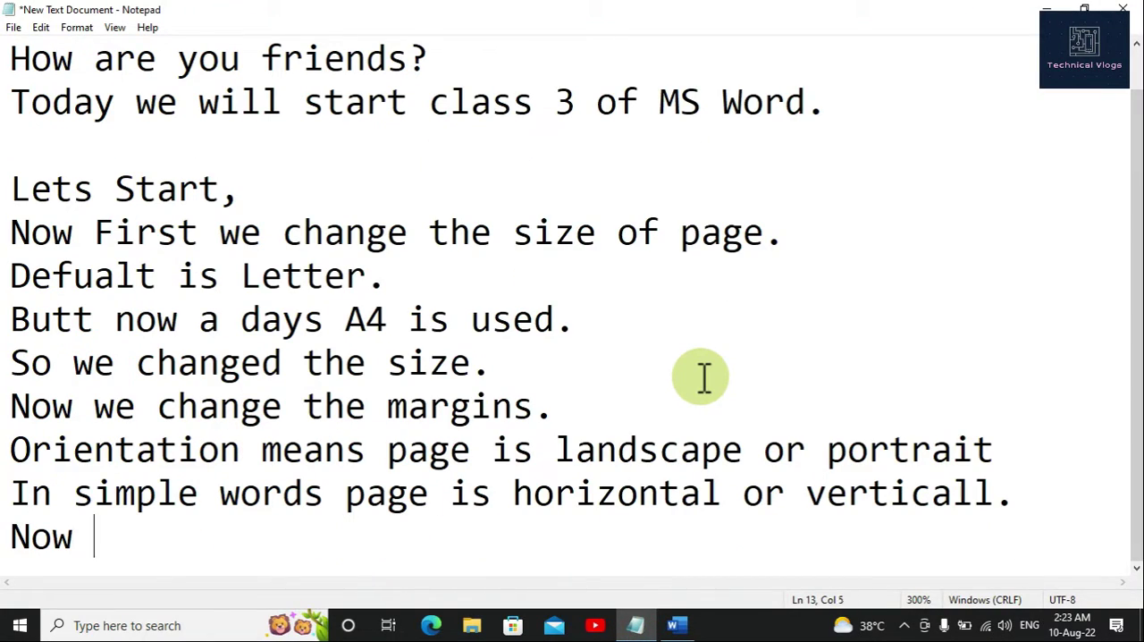
pyautogui.write('I will ')
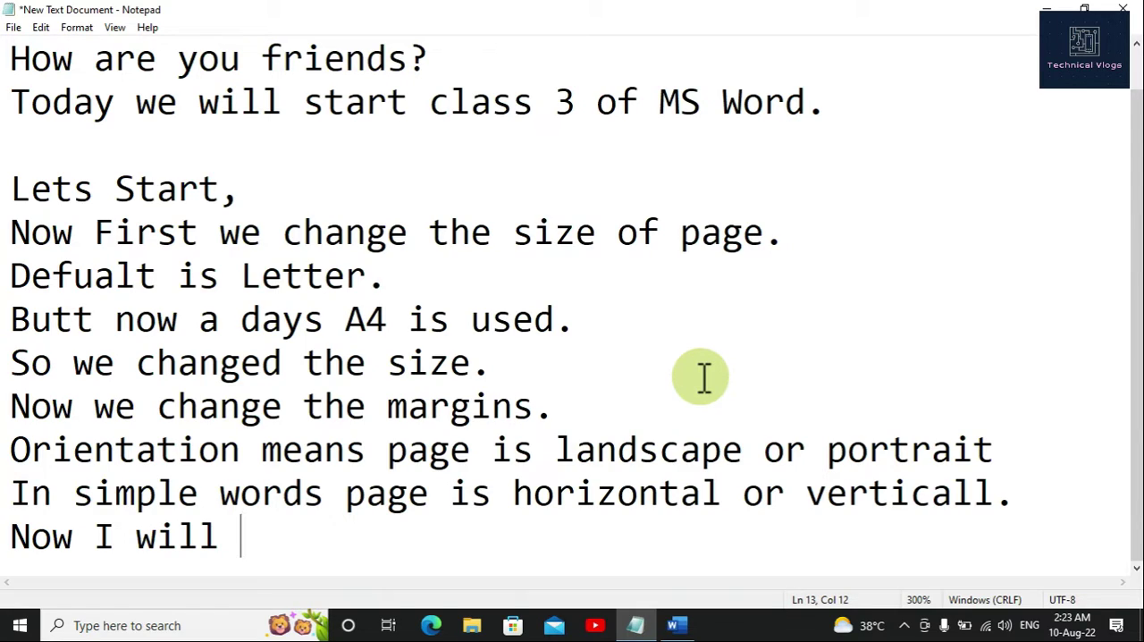
pyautogui.write('write so')
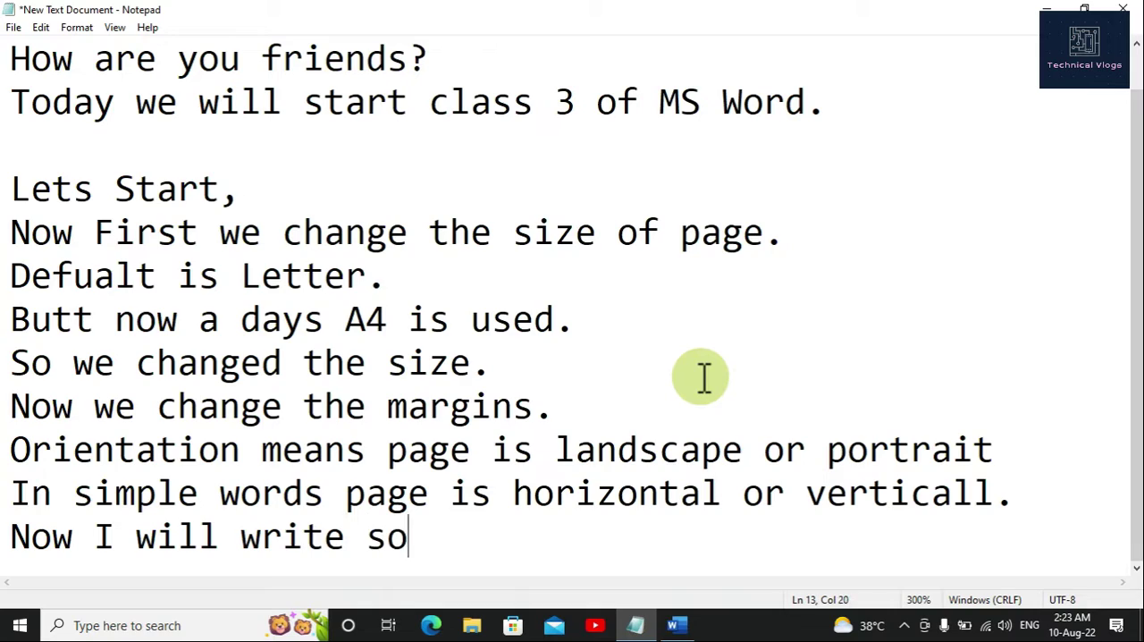
pyautogui.write('thing')
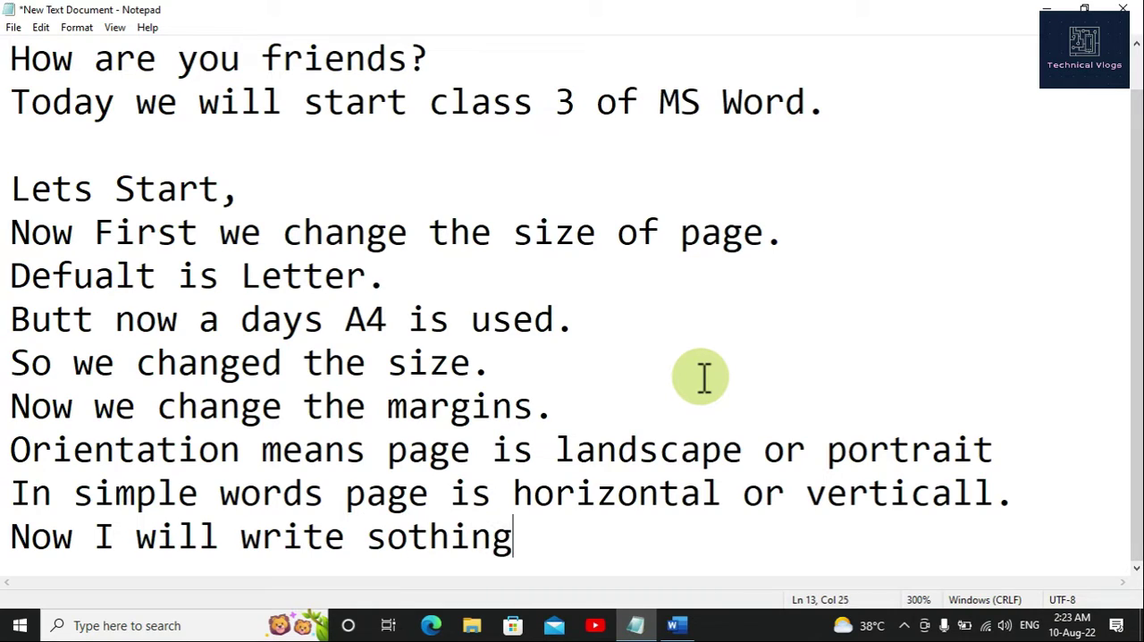
pyautogui.press('BackSpace')
pyautogui.press('BackSpace')
pyautogui.press('BackSpace')
pyautogui.press('BackSpace')
pyautogui.press('BackSpace')
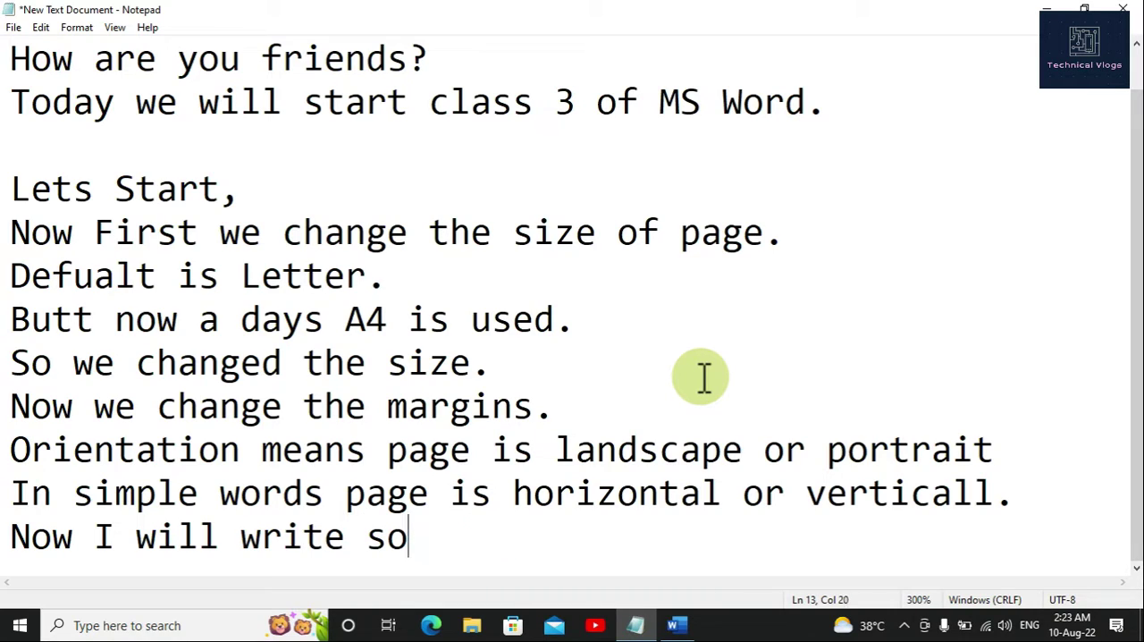
pyautogui.write('methin')
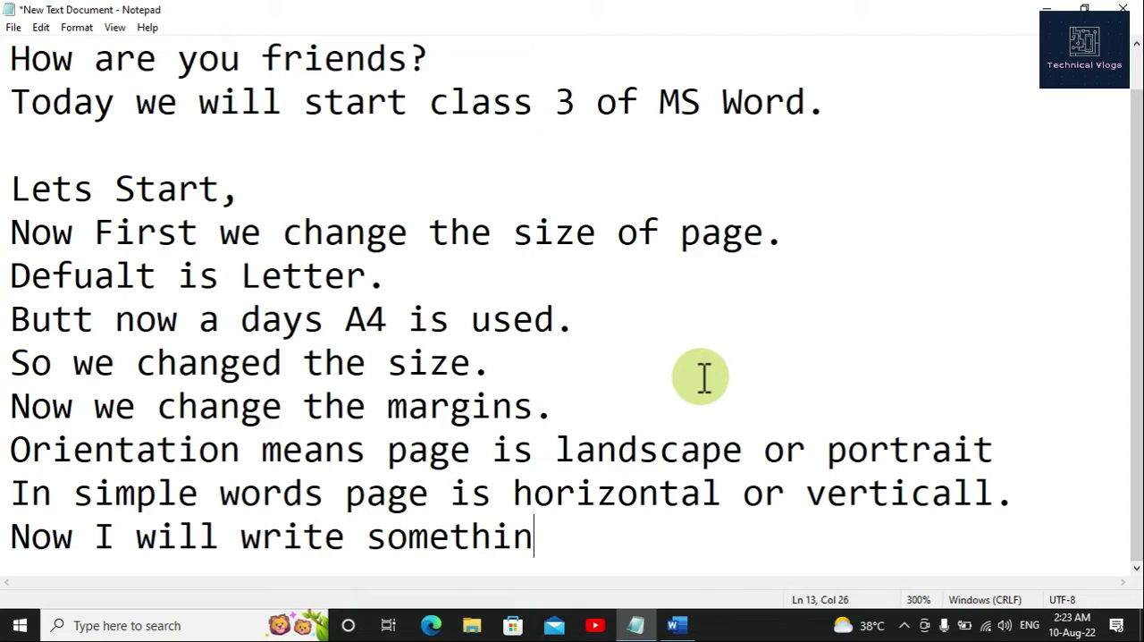
pyautogui.write('g on it.')
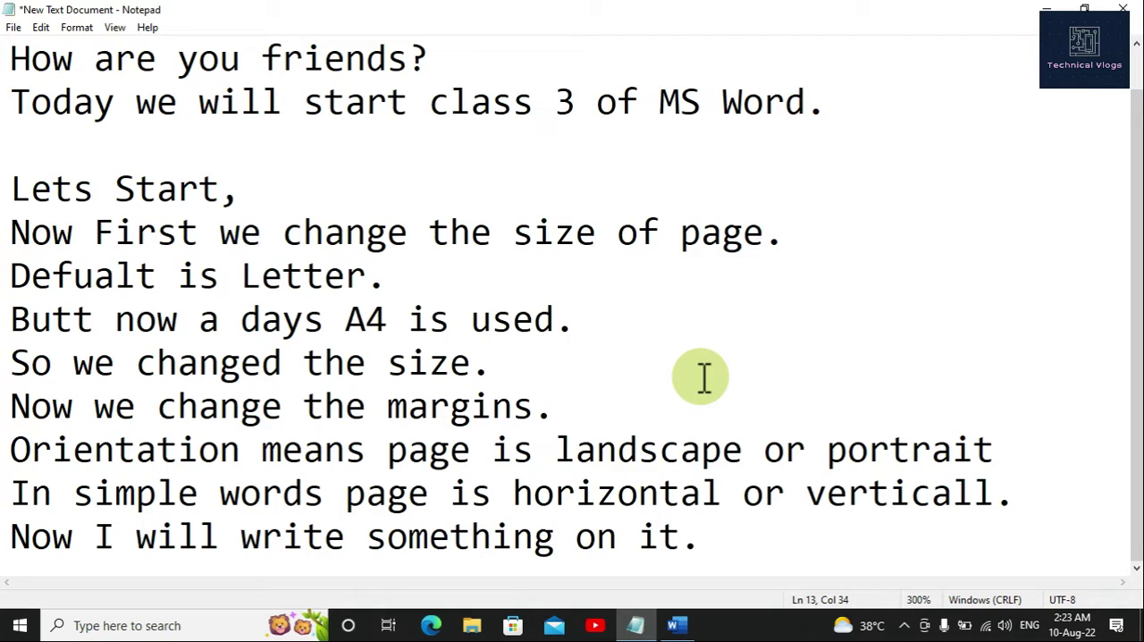
# Step: Switch to the blank Word document and paste the copied paragraph starting "A paragraph in Word is any text that ends with a hard return."
pyautogui.moveTo(683, 627)
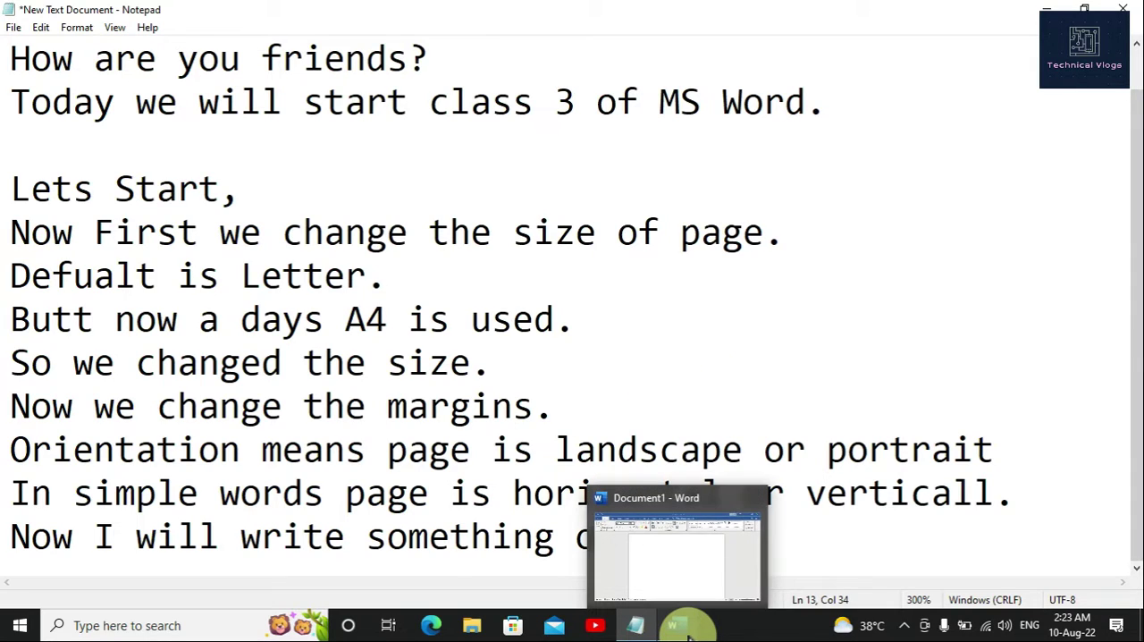
pyautogui.click(687, 629)
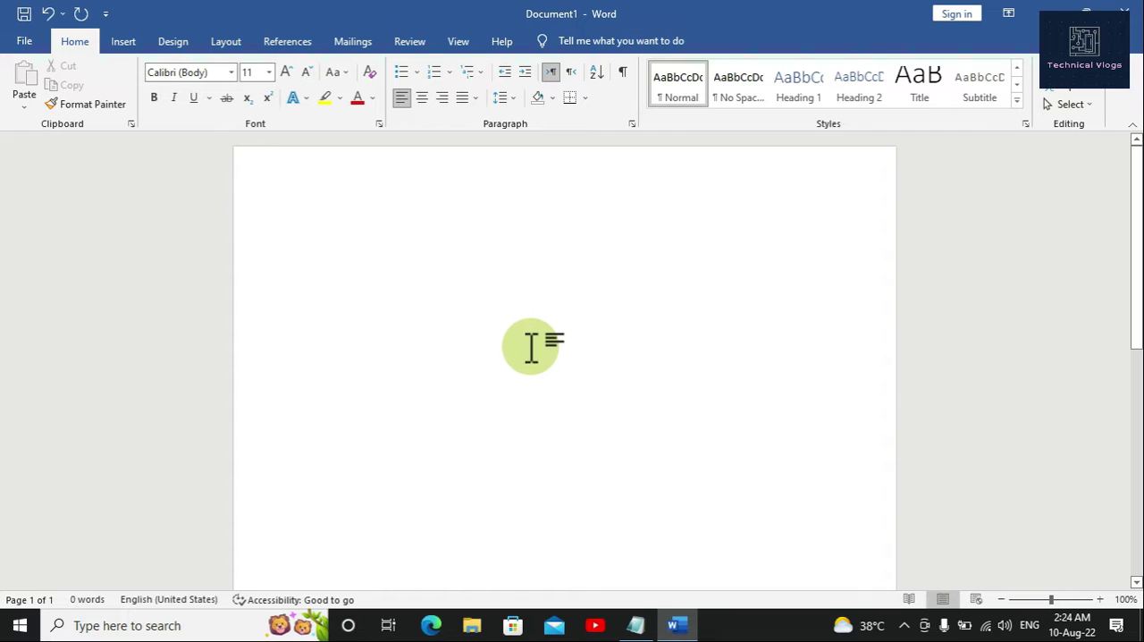
pyautogui.write('A paragraph in Word is any text that ends with a hard return. You insert a hard return anytime you press the Enter key. Paragraph formatting lets you control the appearance if individual paragraphs. For example, you can change the alignment of text from left to center or the spacing between lines form single to double.')
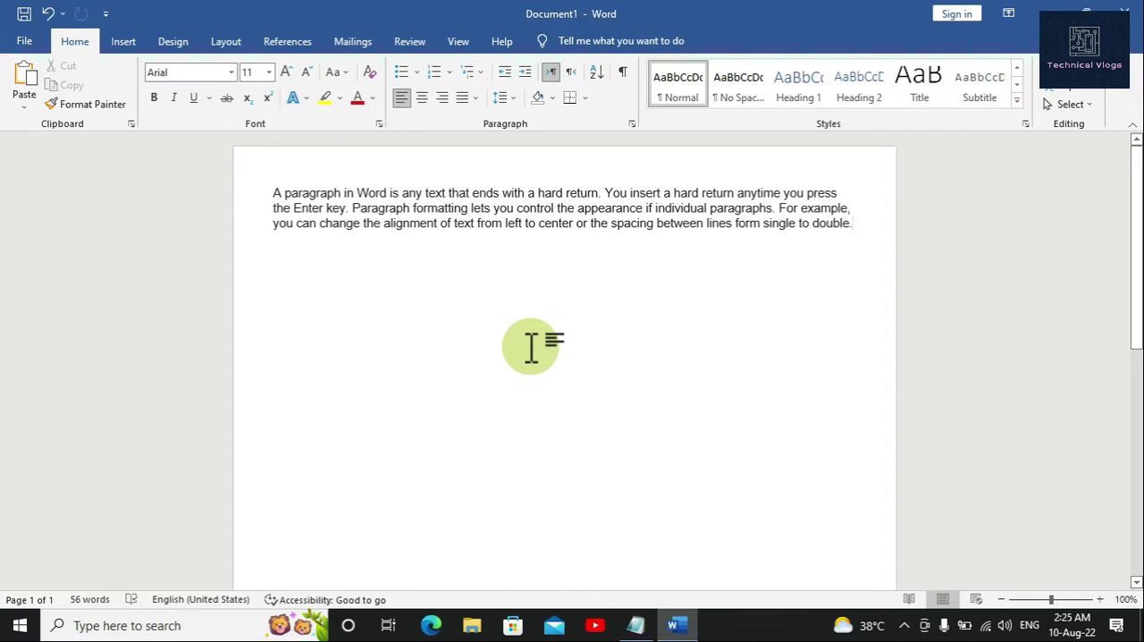
pyautogui.click(904, 625)
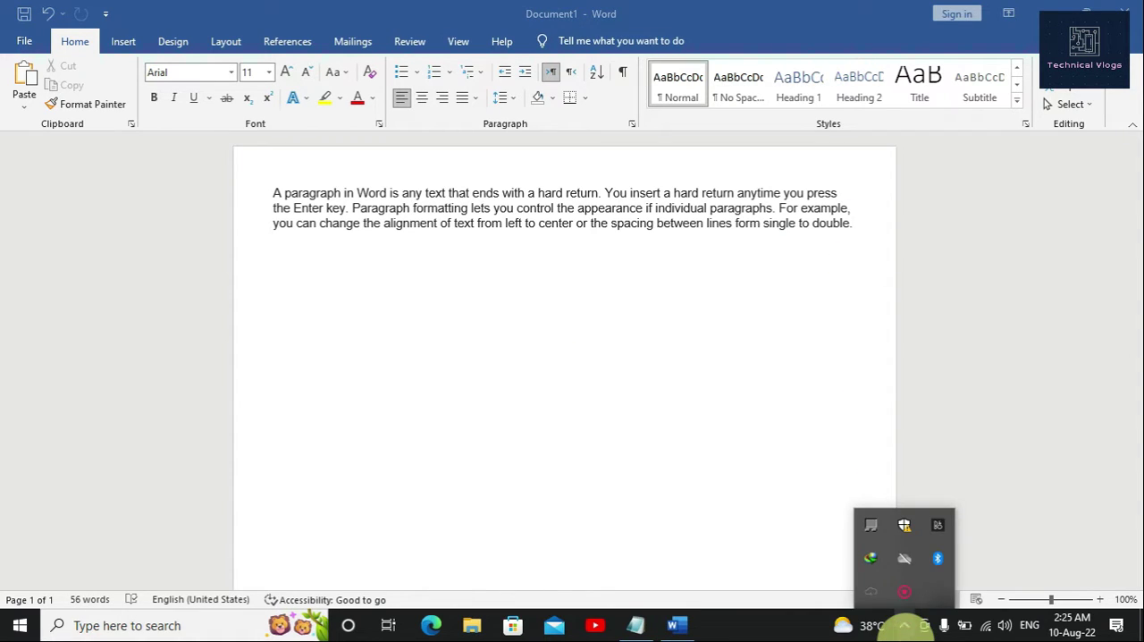
# Step: Add the line "I wrote few lines as you see." at the end of the Notepad notes, then bring the Word document back up
pyautogui.click(635, 625)
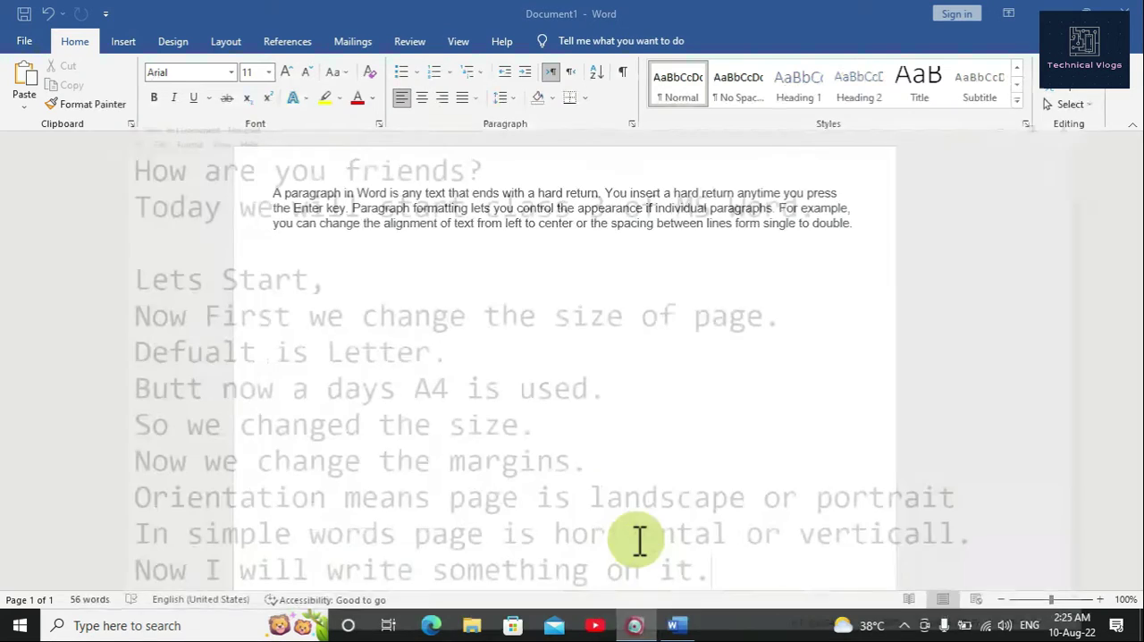
pyautogui.press('Return')
pyautogui.write('I')
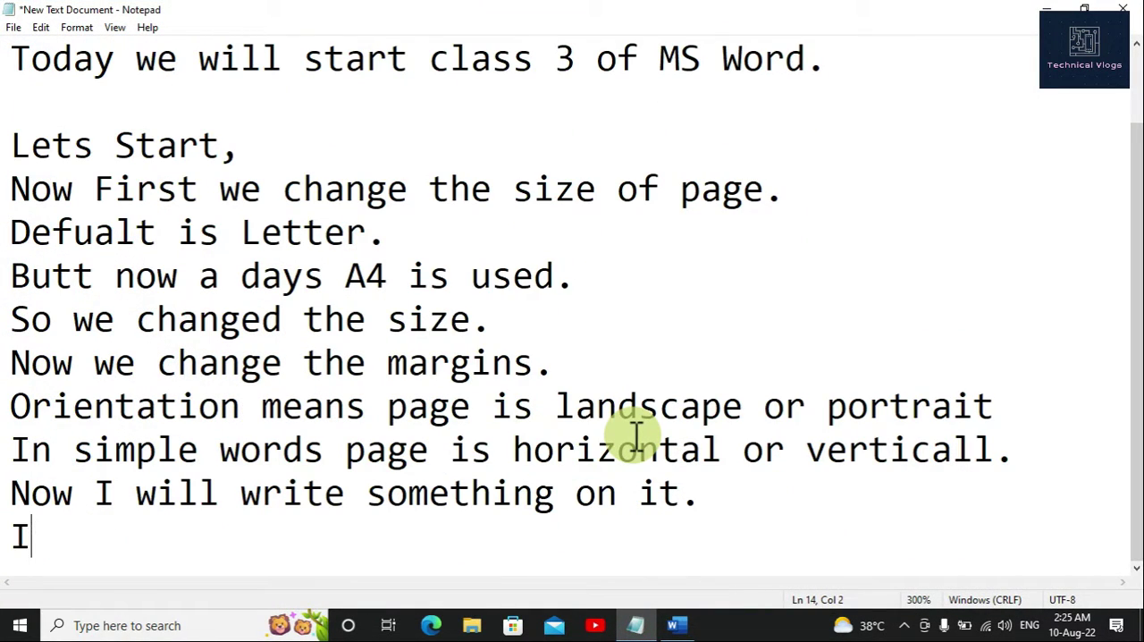
pyautogui.write(' wrot')
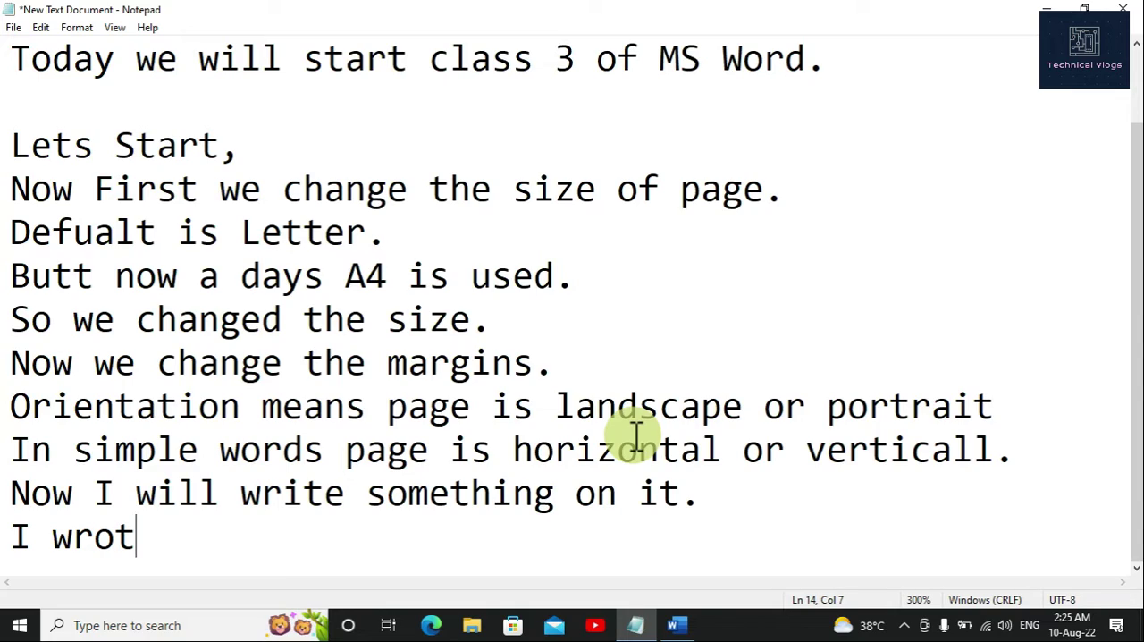
pyautogui.write('e few lin')
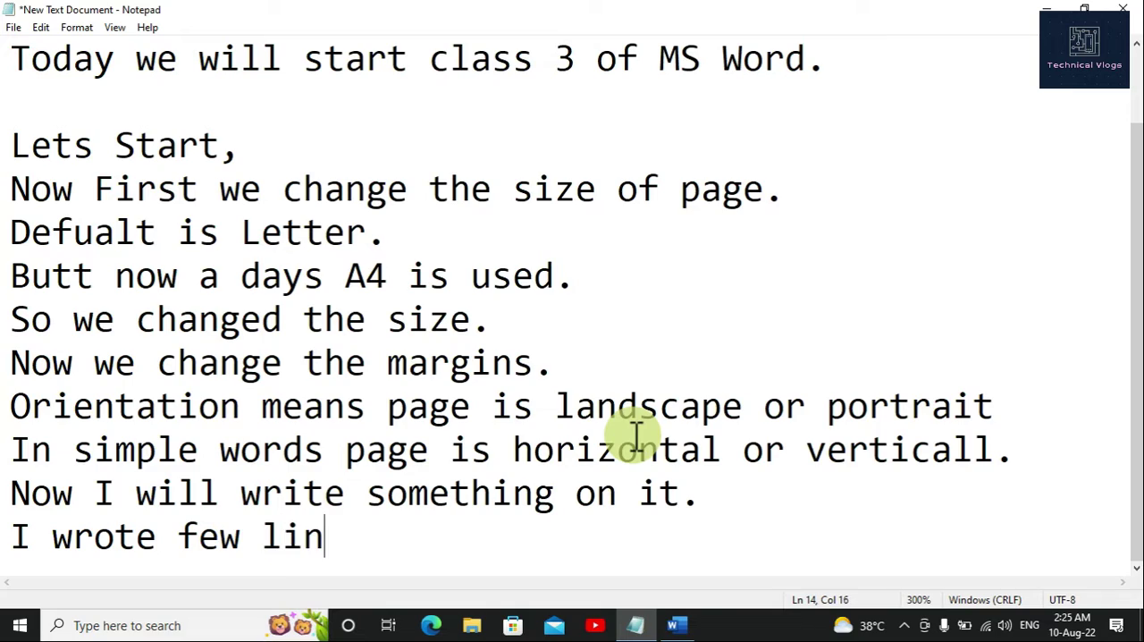
pyautogui.write('es as ')
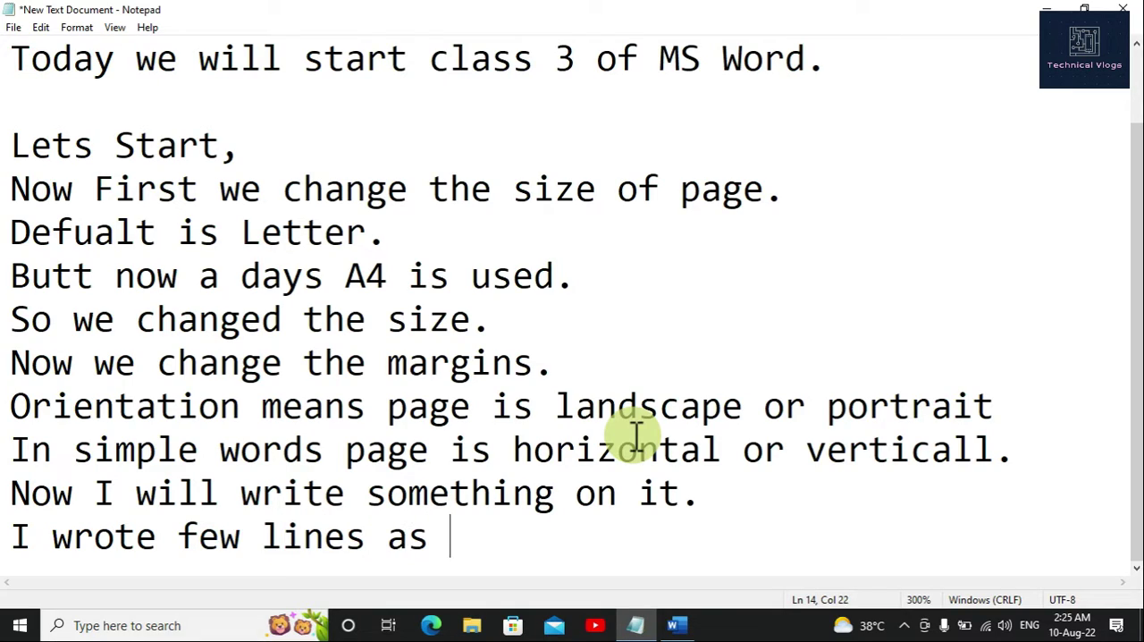
pyautogui.write('you see.')
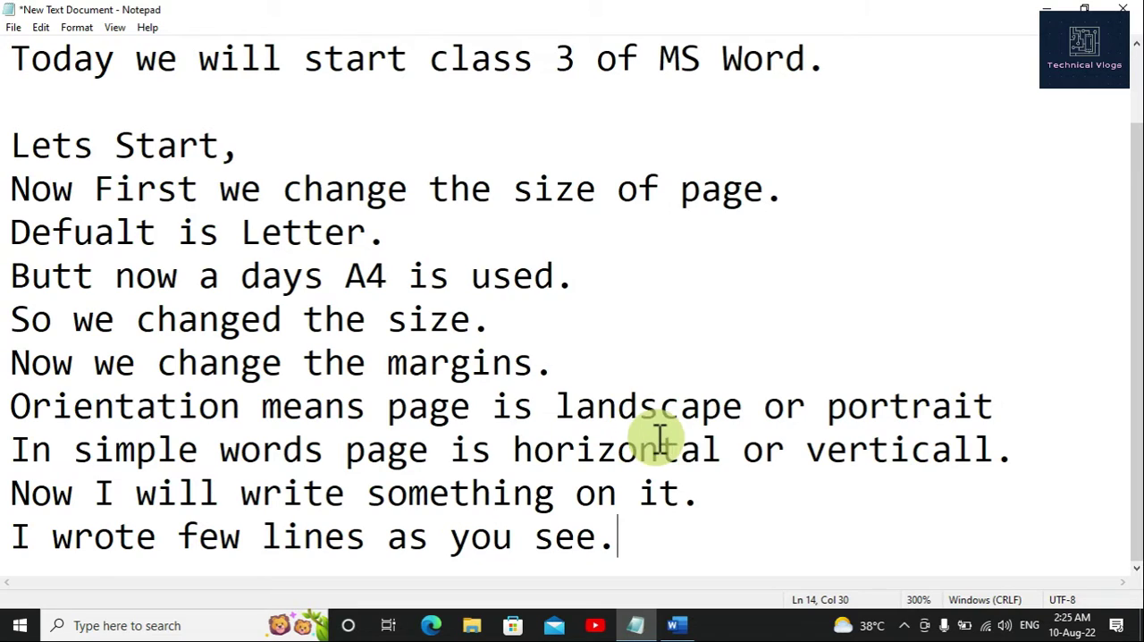
pyautogui.click(676, 625)
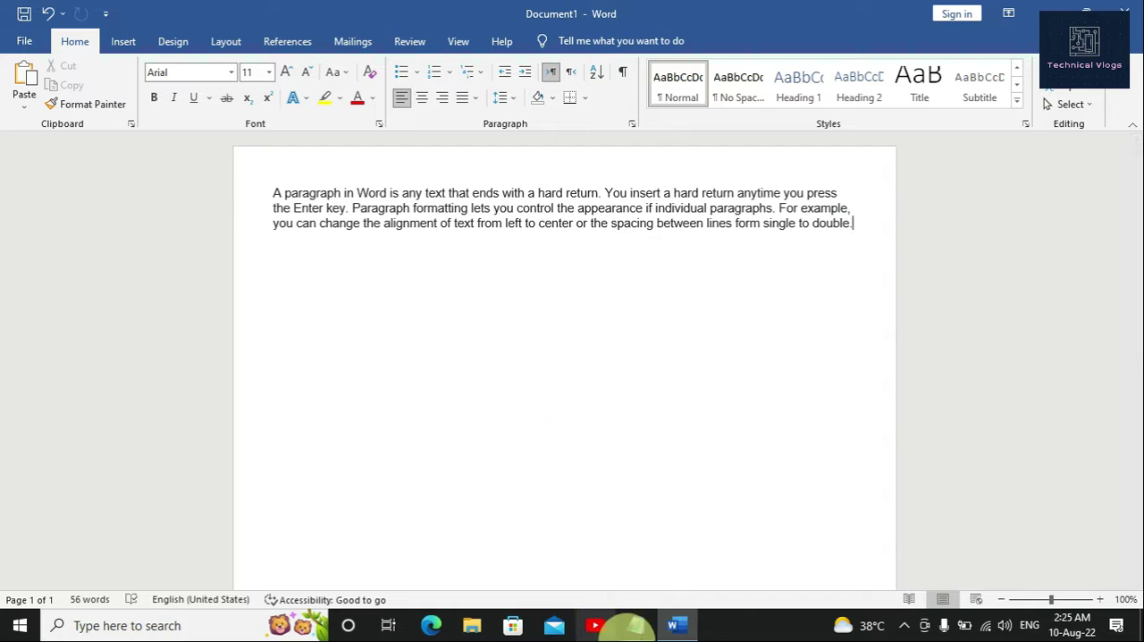
# Step: Return to the Notepad notes and add the line "We change its size and font style bold important things." at the end
pyautogui.click(633, 622)
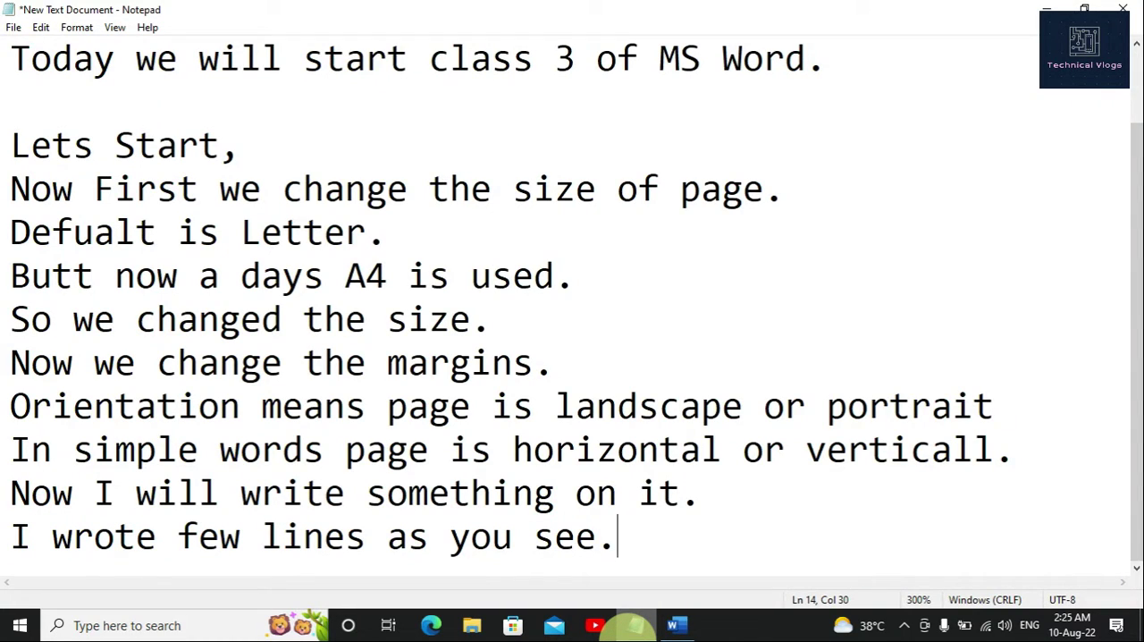
pyautogui.press('Return')
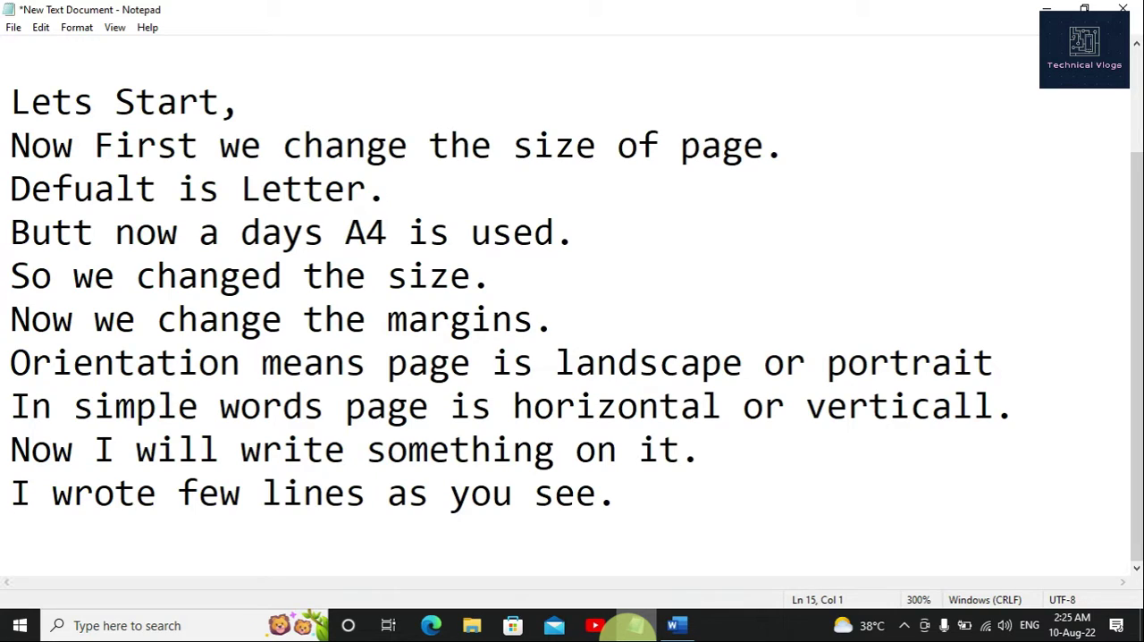
pyautogui.write('We c')
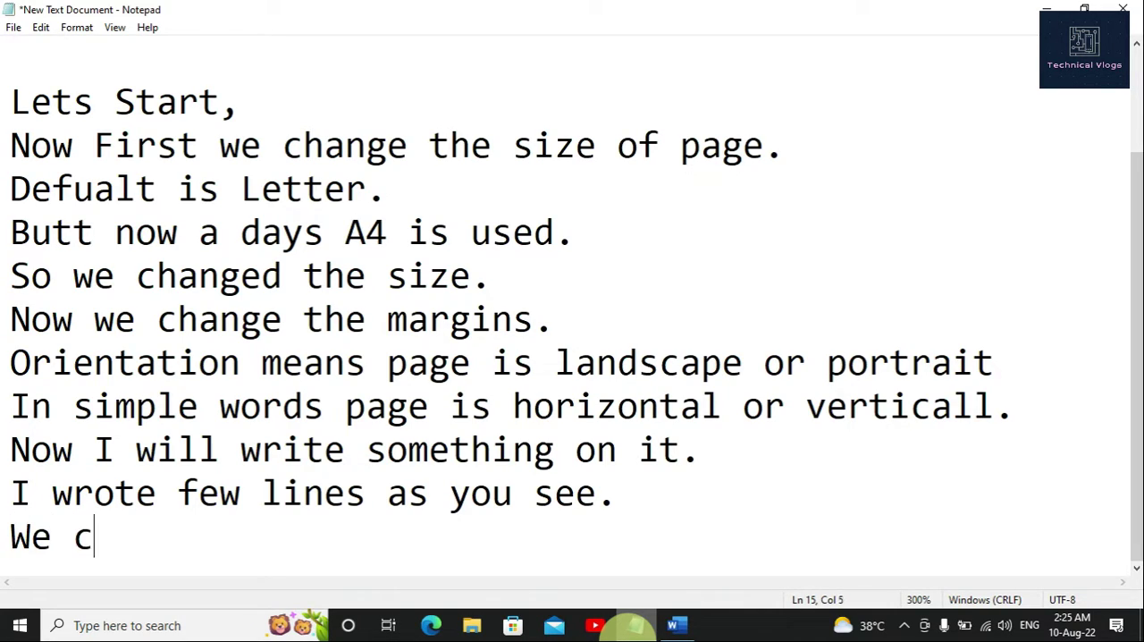
pyautogui.write('hange it ')
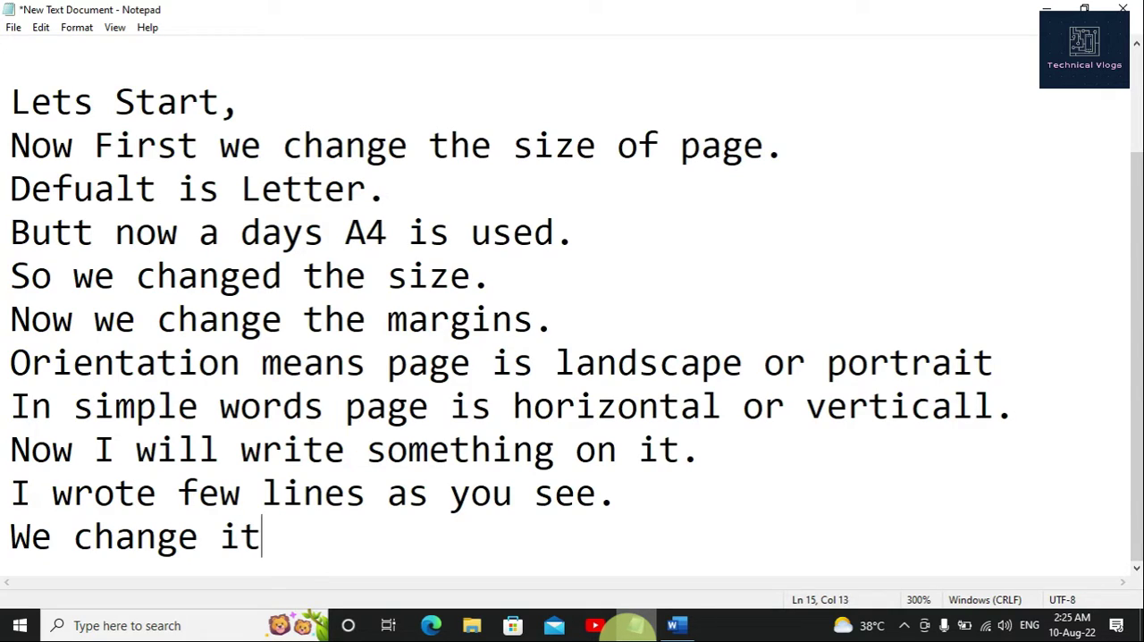
pyautogui.write('s size ')
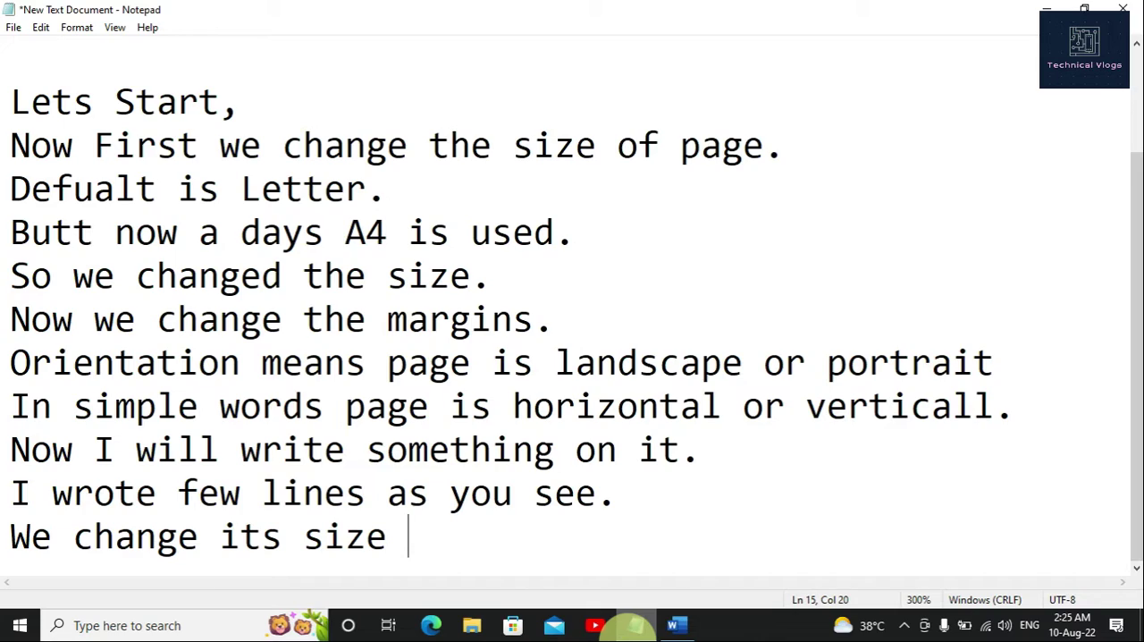
pyautogui.write('an')
pyautogui.write('d fo')
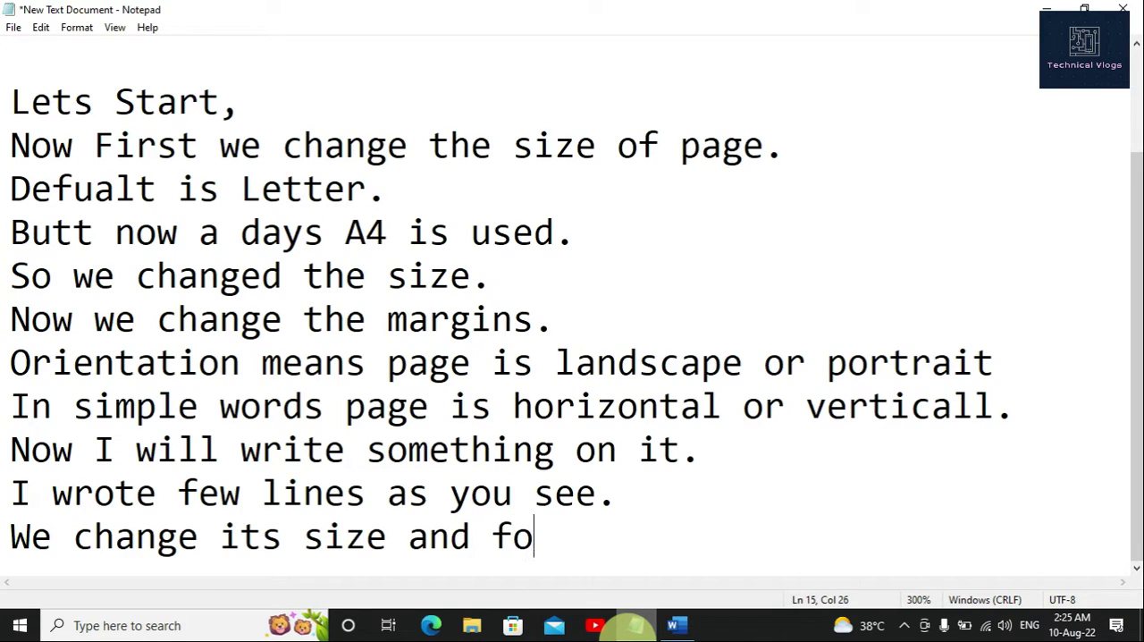
pyautogui.write('nt style')
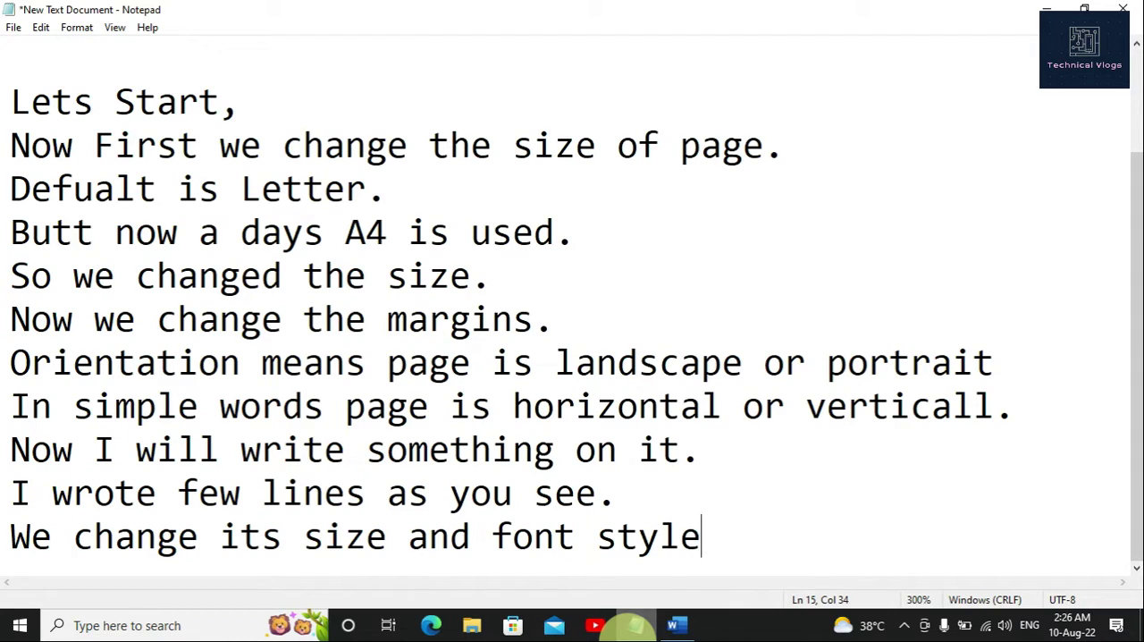
pyautogui.write('bold in')
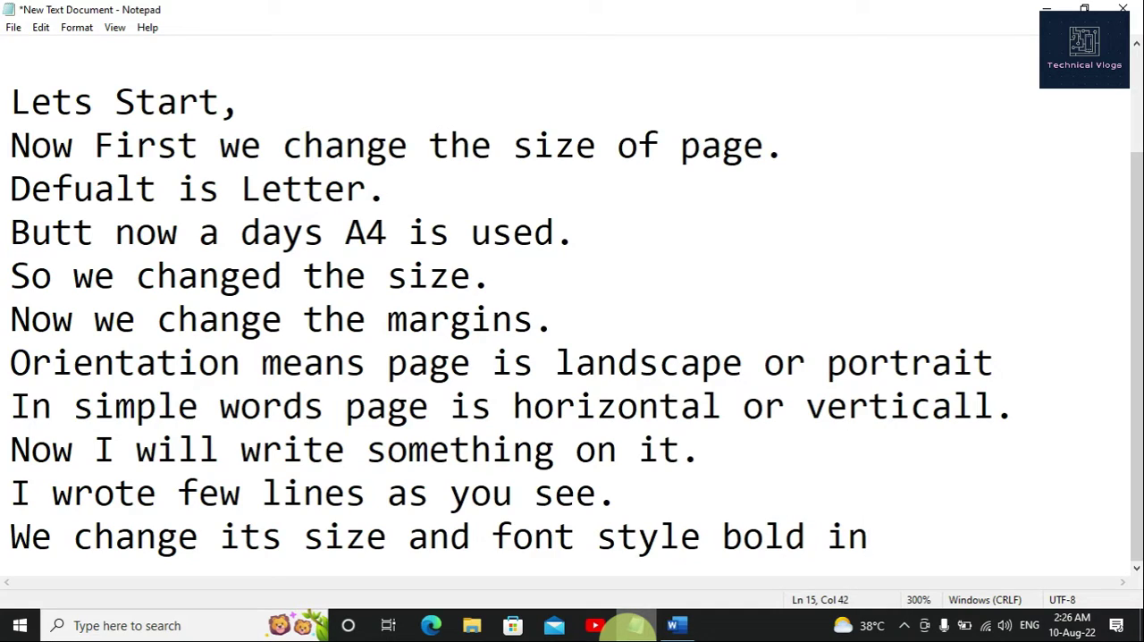
pyautogui.press('BackSpace')
pyautogui.write('mport')
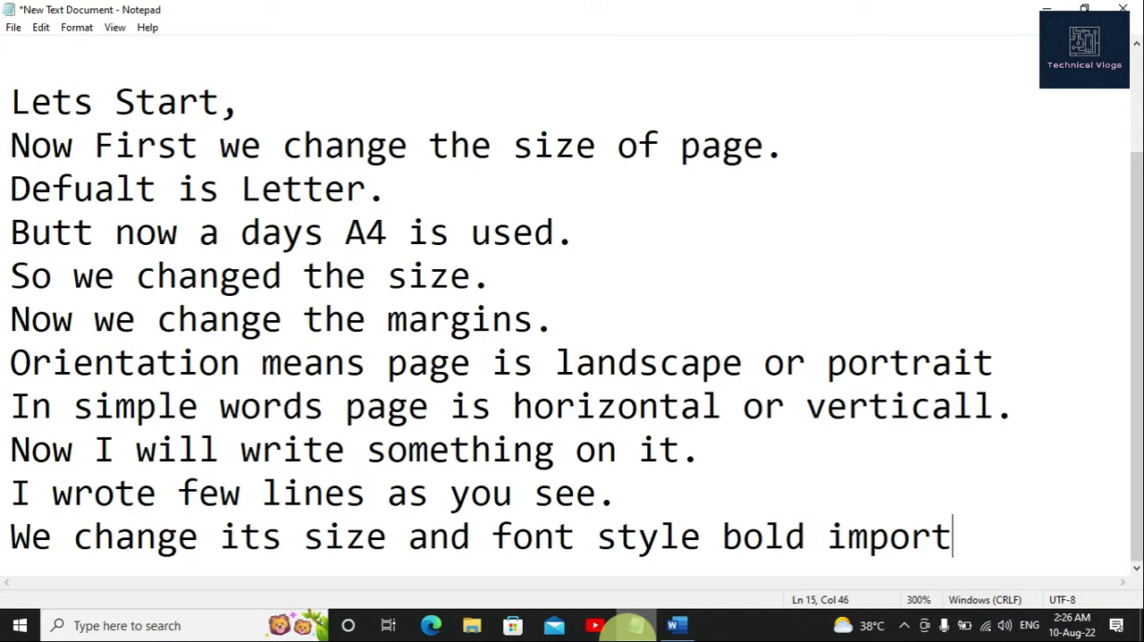
pyautogui.write('ant thin')
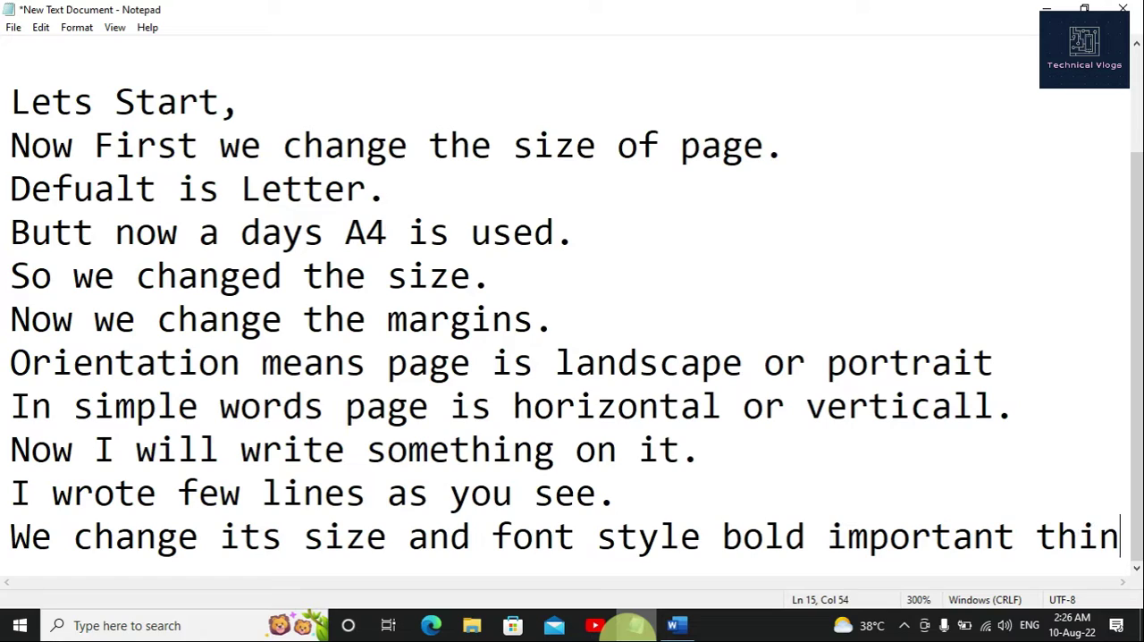
pyautogui.write('gs.')
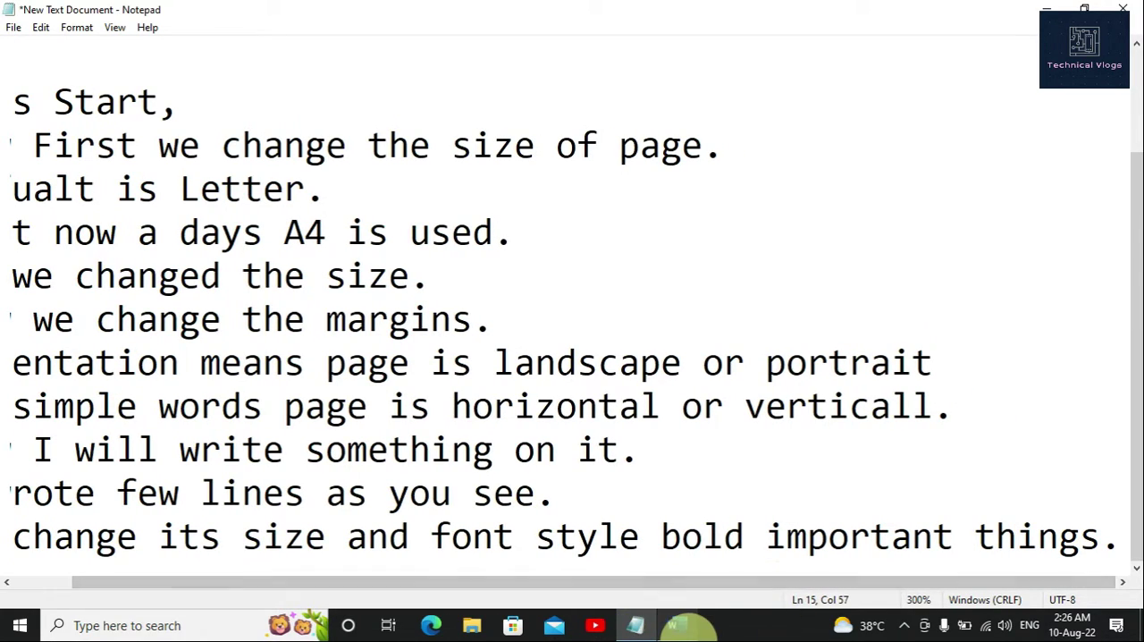
pyautogui.moveTo(676, 625)
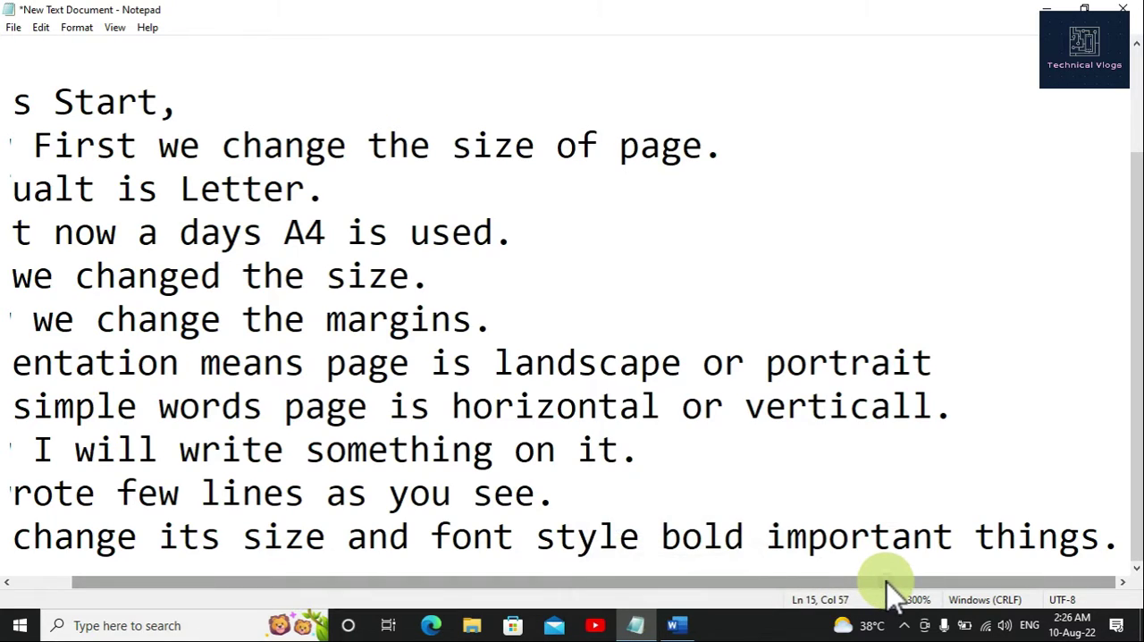
pyautogui.moveTo(886, 581); pyautogui.dragTo(743, 582)
# Step: Switch to the Word document, select the whole paragraph and enlarge its font size to 16
pyautogui.click(693, 630)
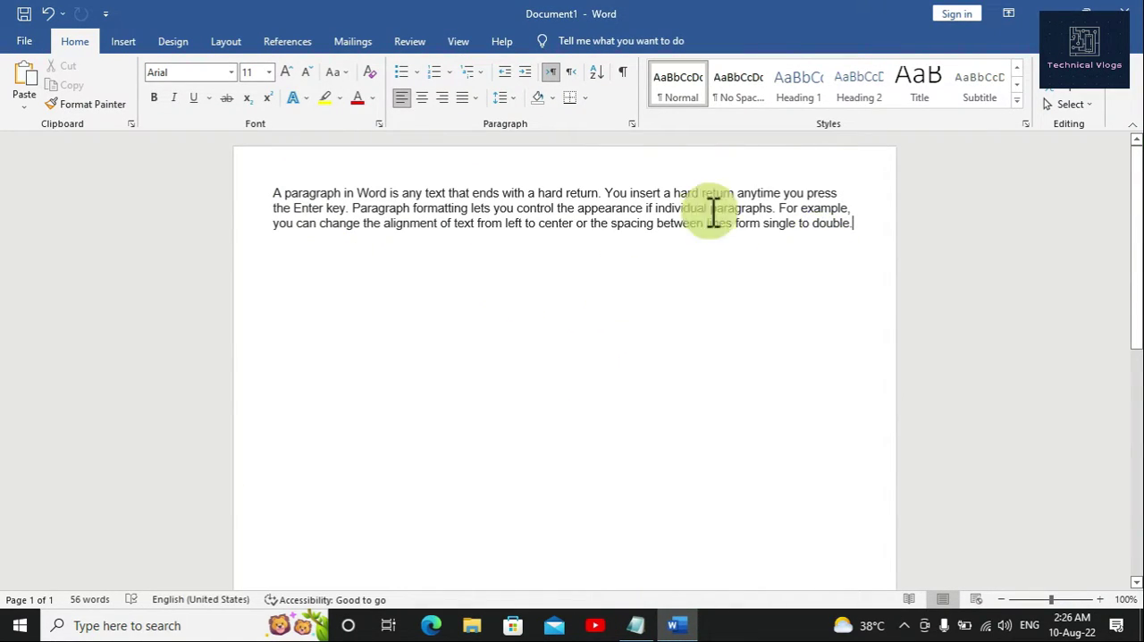
pyautogui.moveTo(275, 192); pyautogui.dragTo(854, 229)
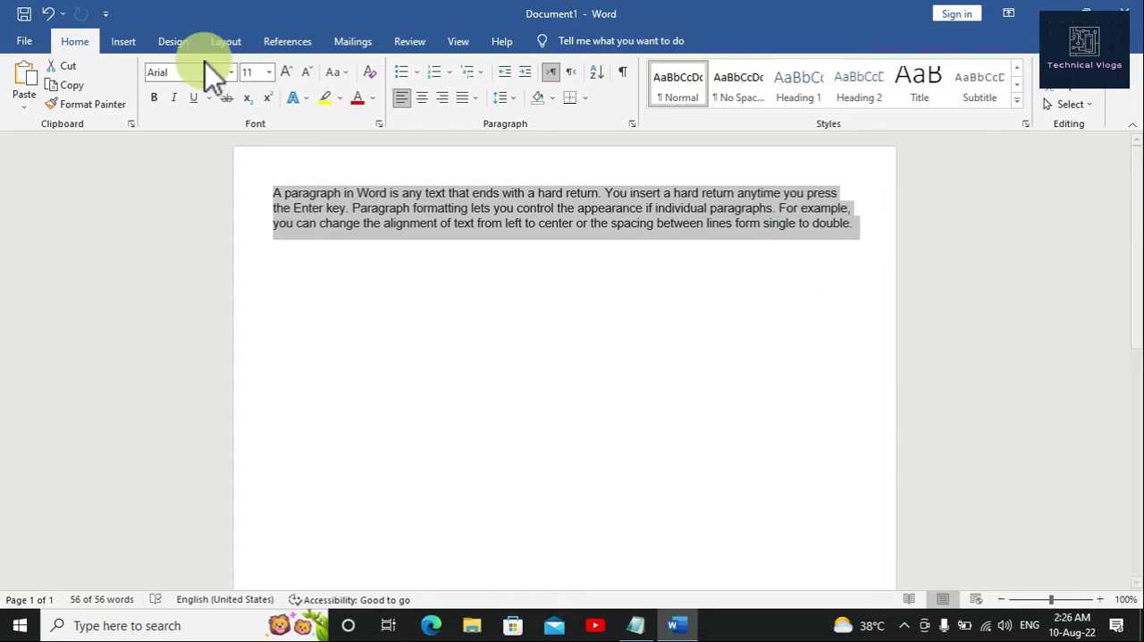
pyautogui.click(284, 75)
pyautogui.click(284, 76)
pyautogui.click(285, 75)
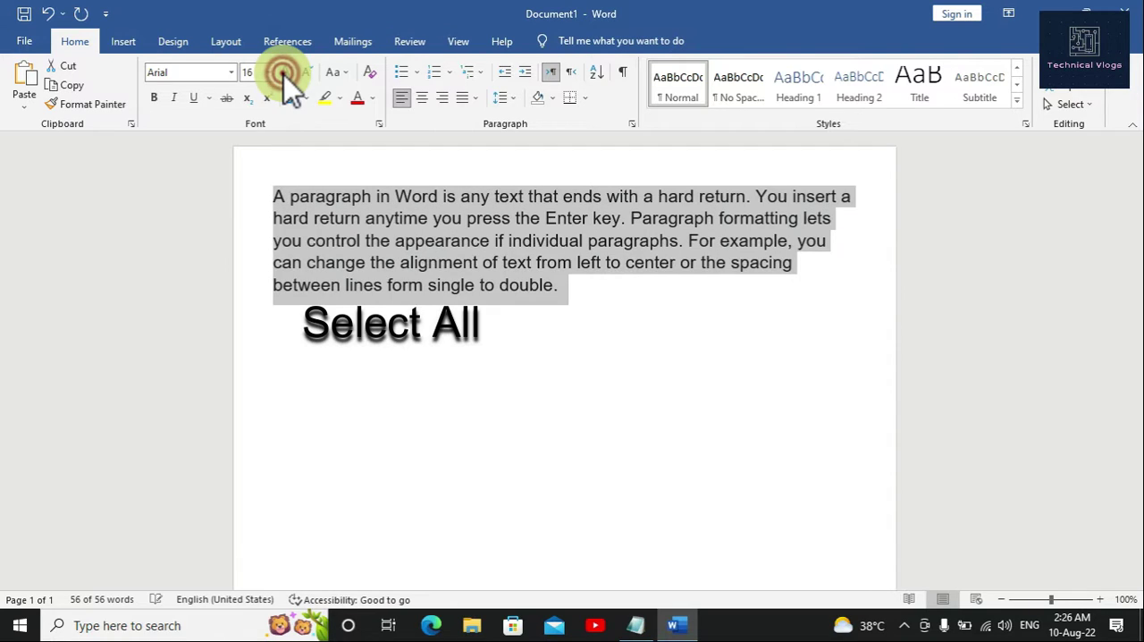
pyautogui.click(284, 75)
pyautogui.click(301, 72)
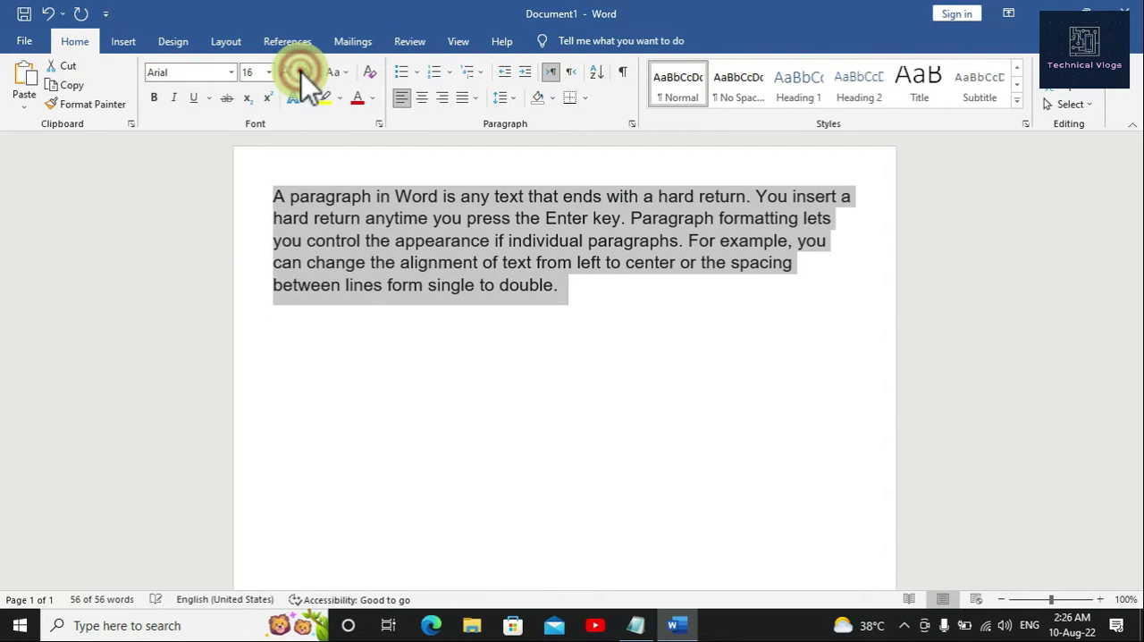
# Step: Shrink the selected paragraph's font size to 11
pyautogui.click(301, 72)
pyautogui.click(301, 72)
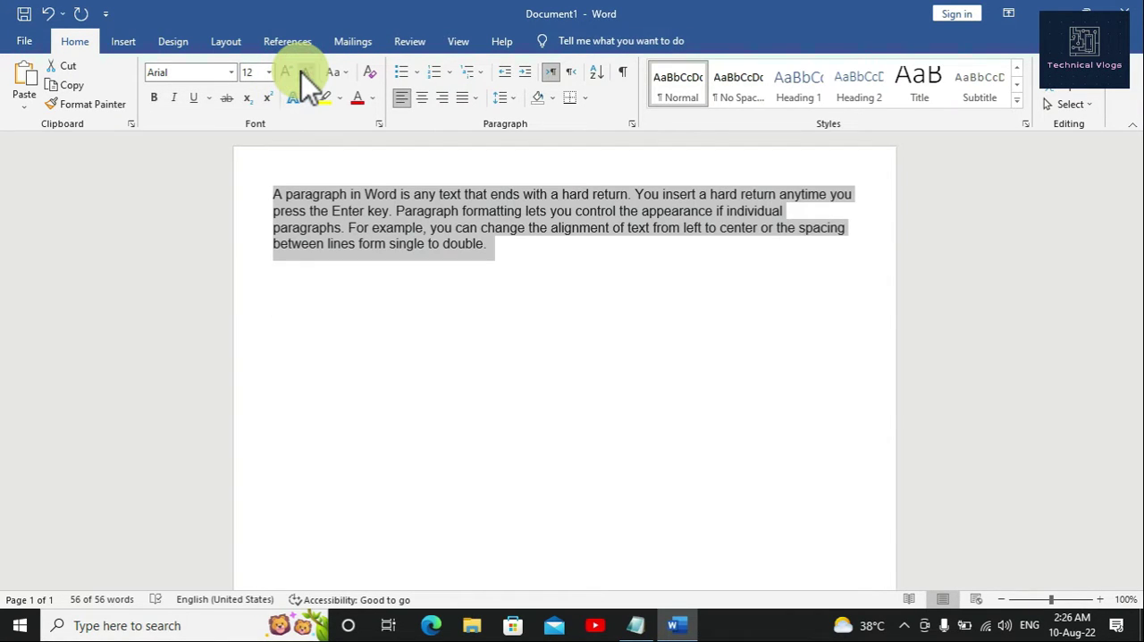
pyautogui.click(301, 72)
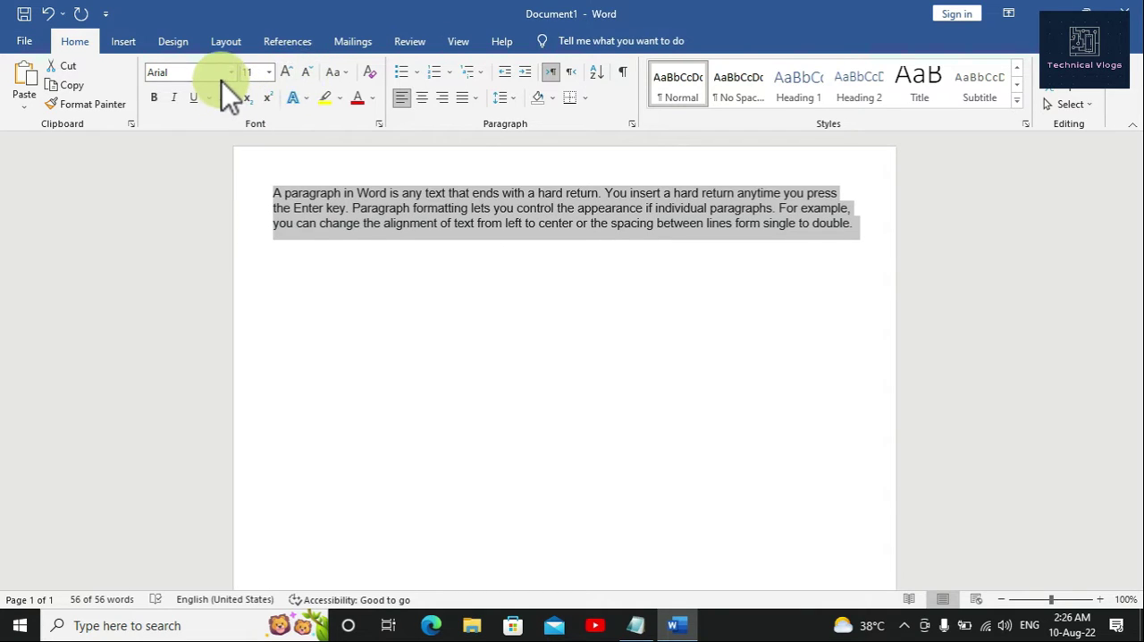
# Step: Set the selected paragraph's font size to 18 and deselect the text
pyautogui.click(267, 72)
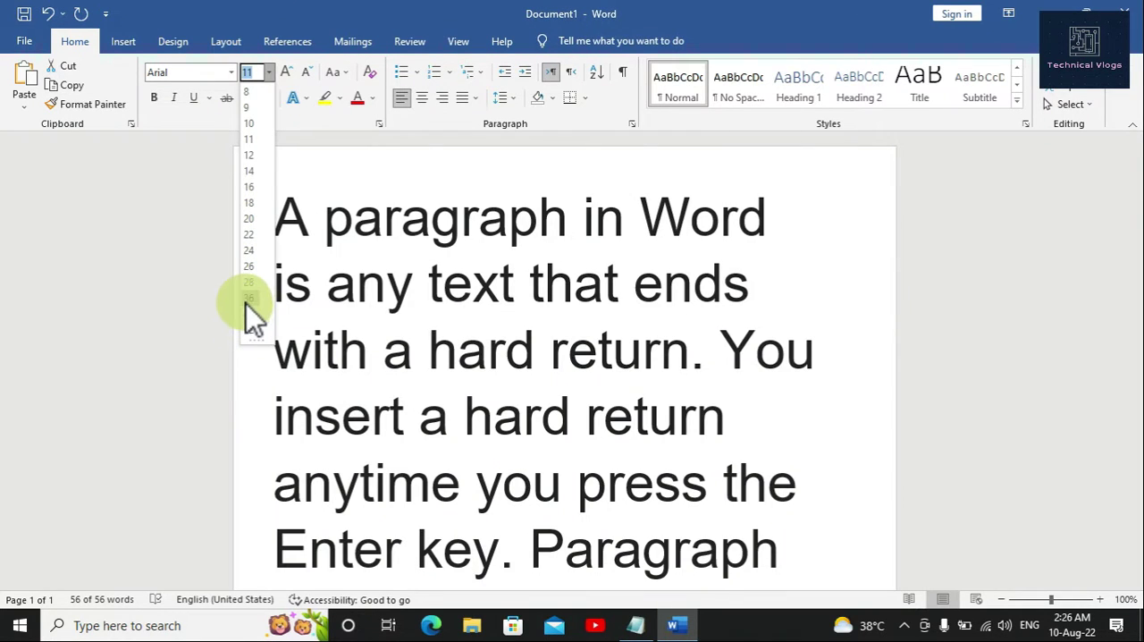
pyautogui.click(249, 208)
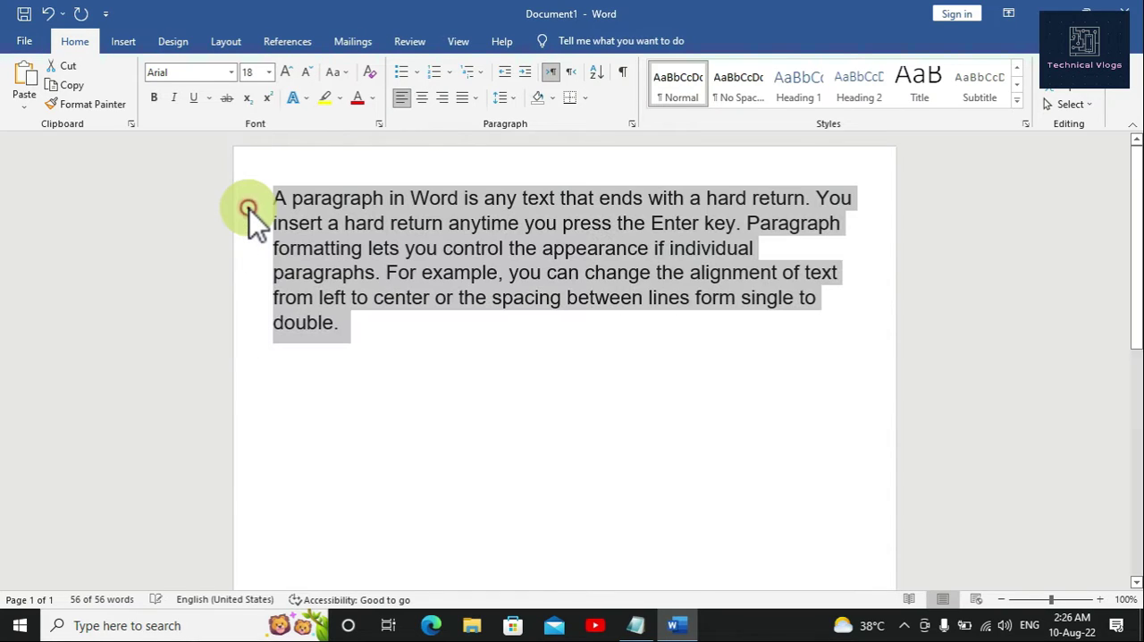
pyautogui.click(393, 336)
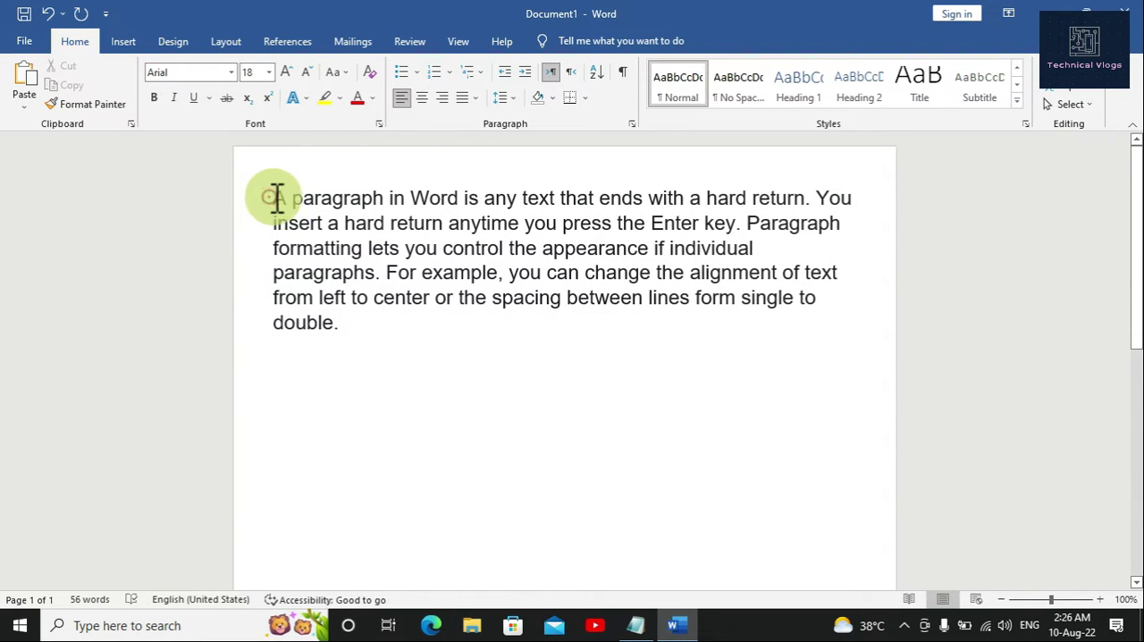
# Step: Select the whole paragraph again, change its font to Times New Roman, and deselect it
pyautogui.moveTo(274, 197); pyautogui.dragTo(339, 328)
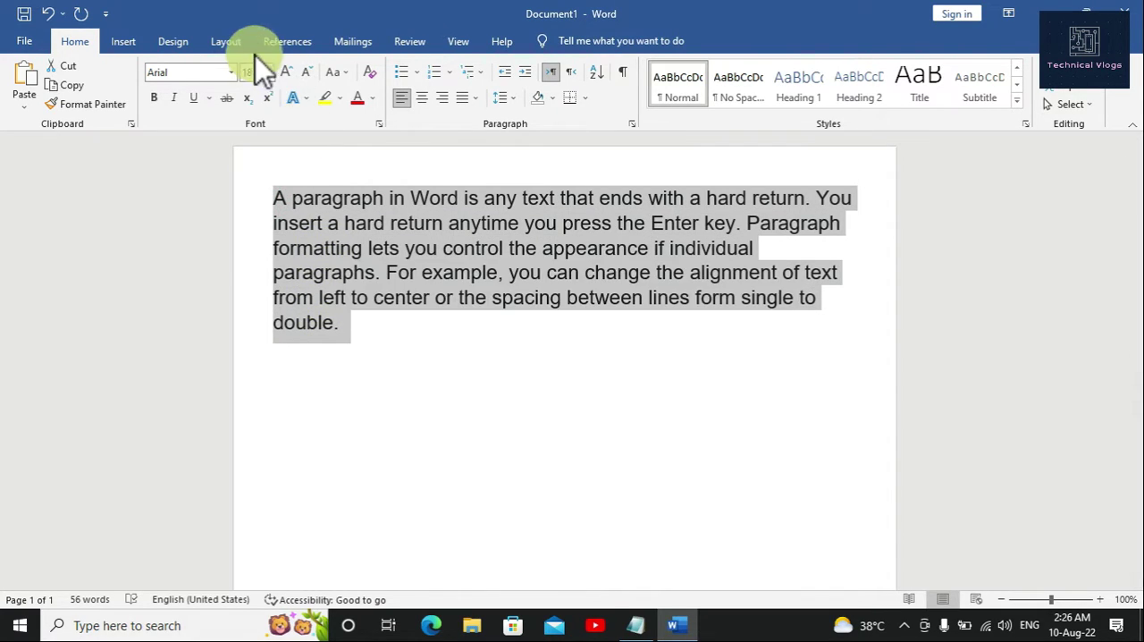
pyautogui.click(218, 71)
pyautogui.write('Timer')
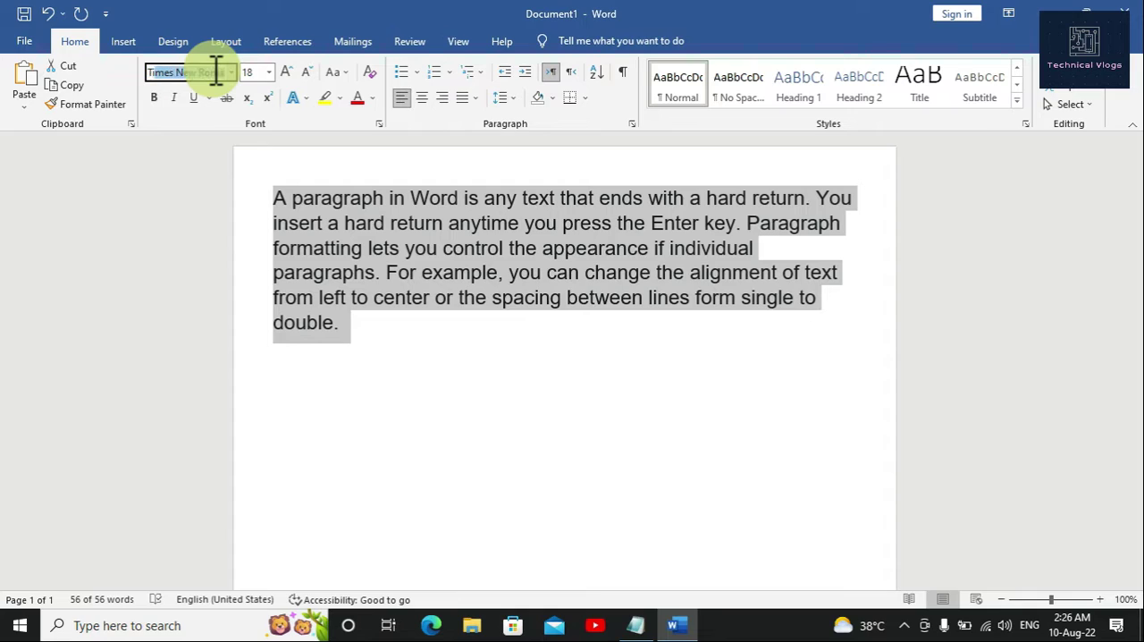
pyautogui.write('s')
pyautogui.press('Return')
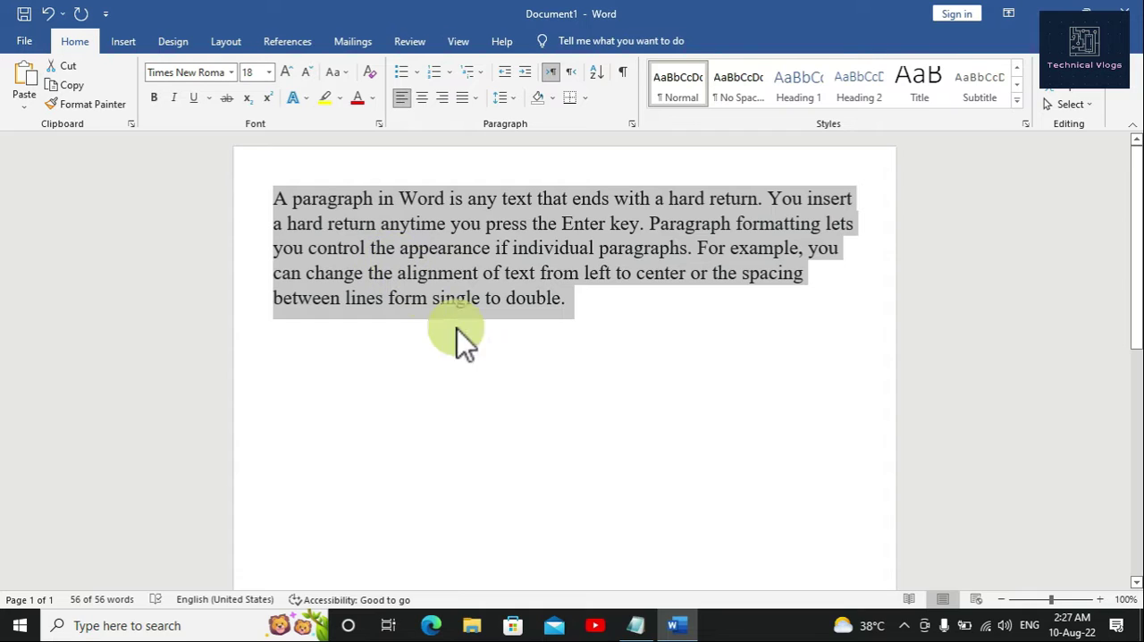
pyautogui.click(487, 353)
pyautogui.click(577, 312)
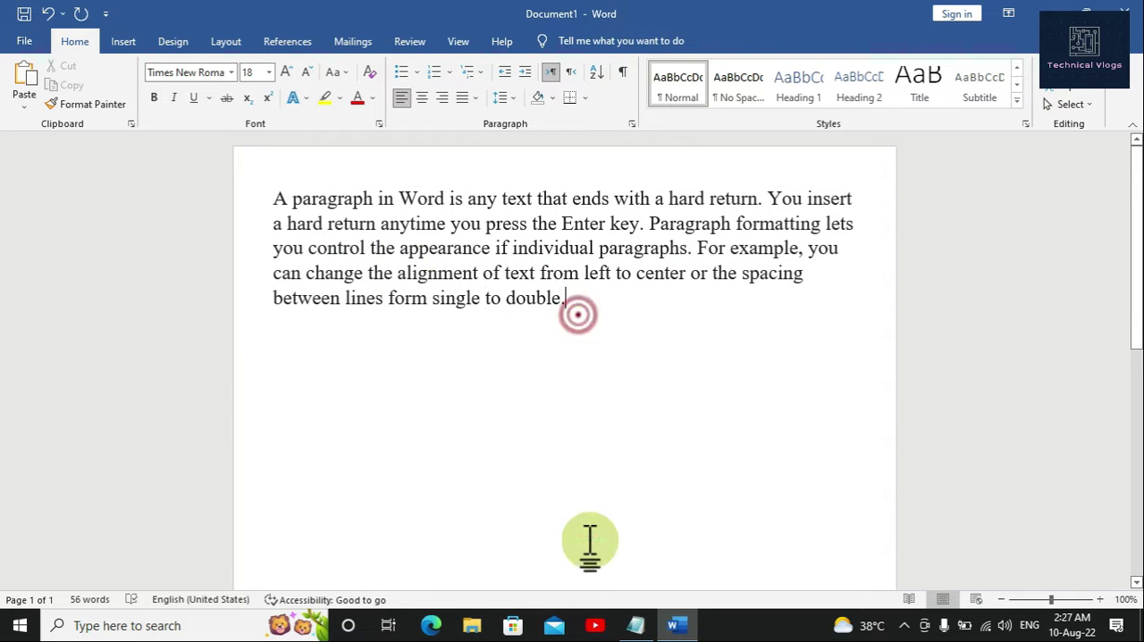
# Step: Switch to the Notepad notes and add the line "I choose times new roman becuase It is universal font." at the end
pyautogui.click(635, 625)
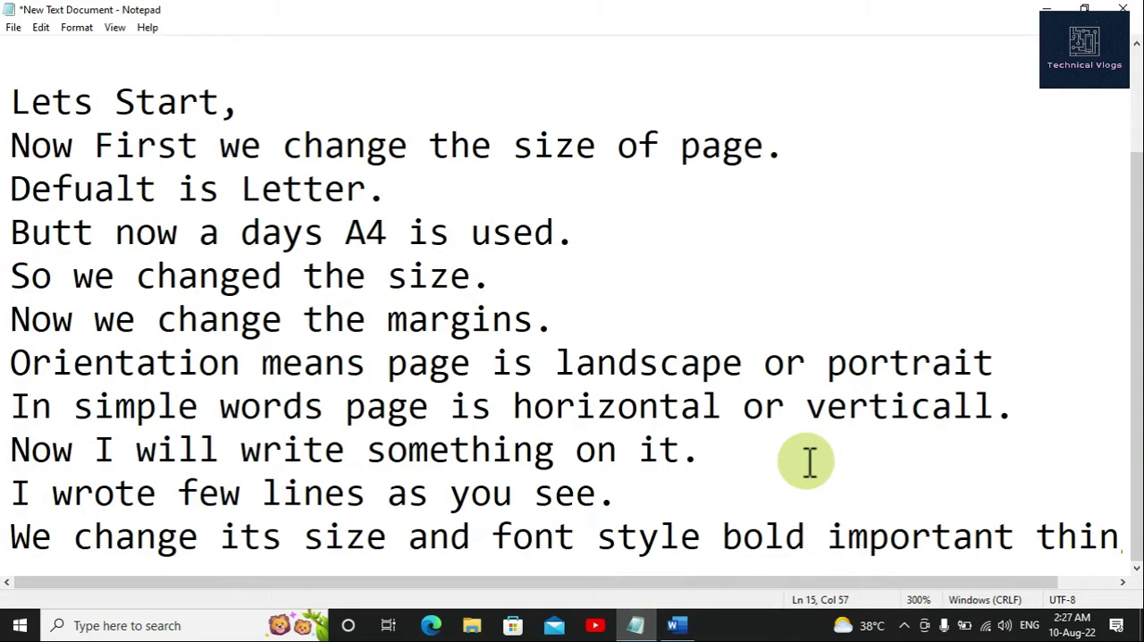
pyautogui.press('Return')
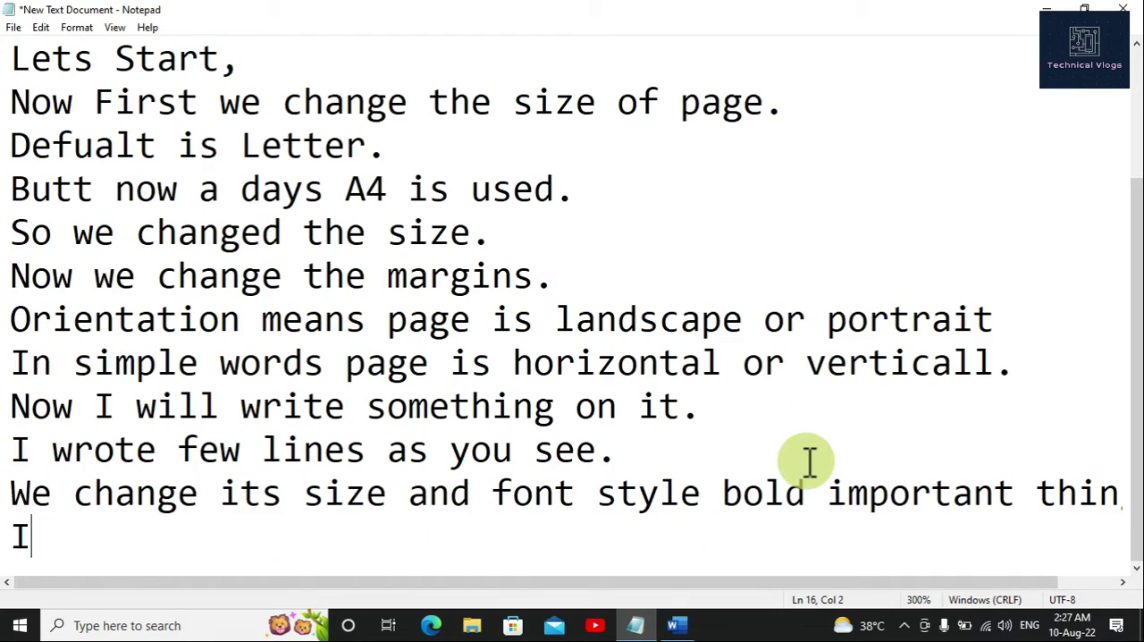
pyautogui.write('I choose ')
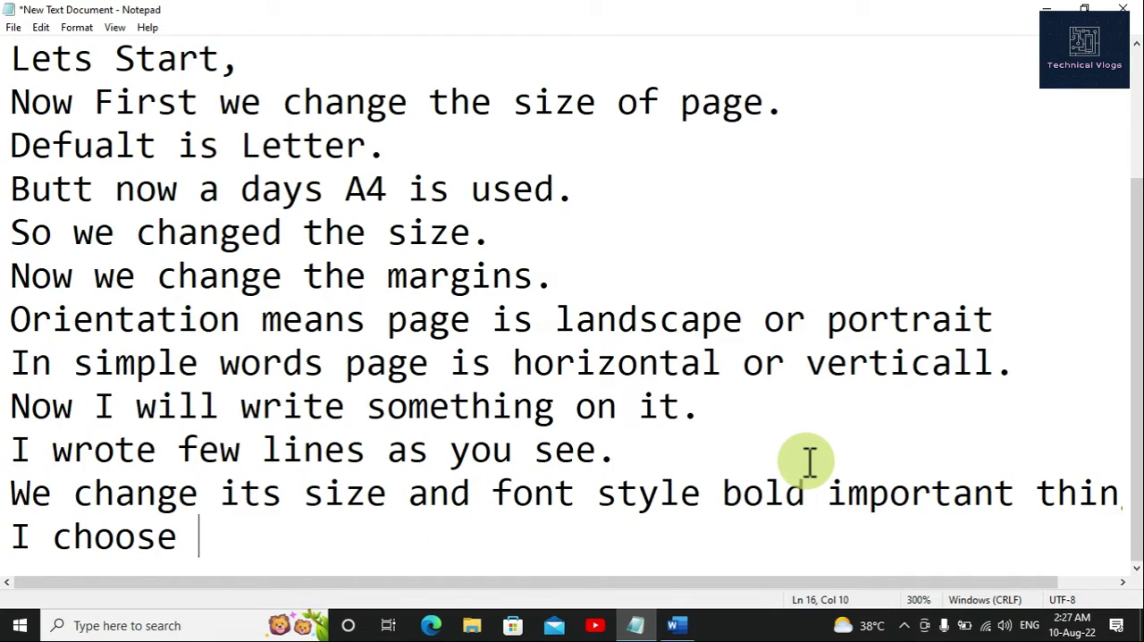
pyautogui.write('times ne')
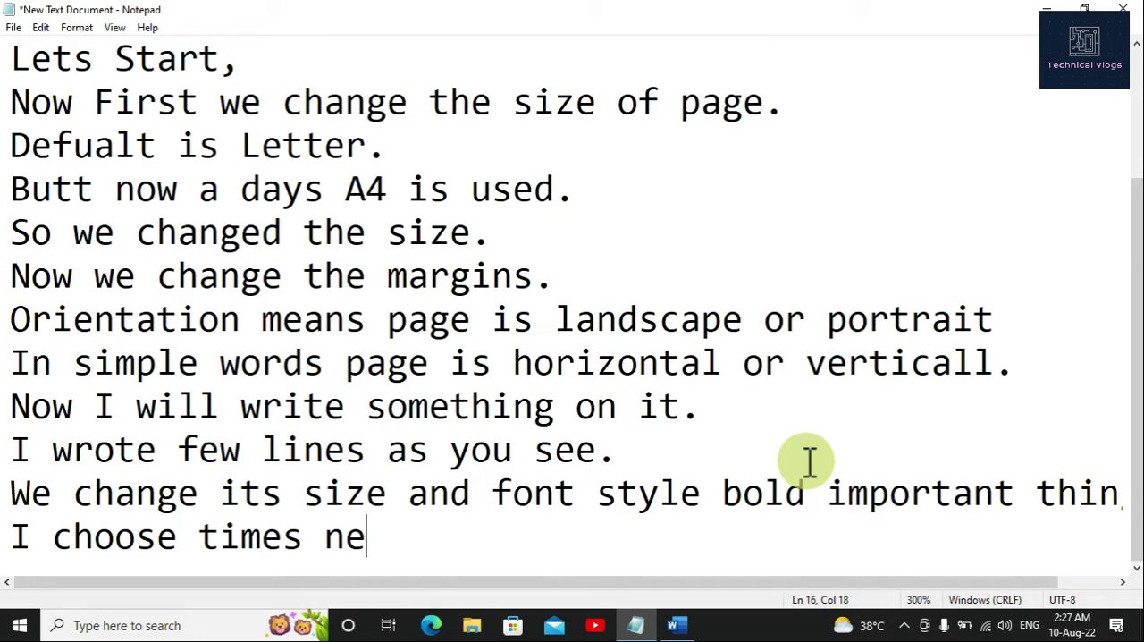
pyautogui.write('w roman')
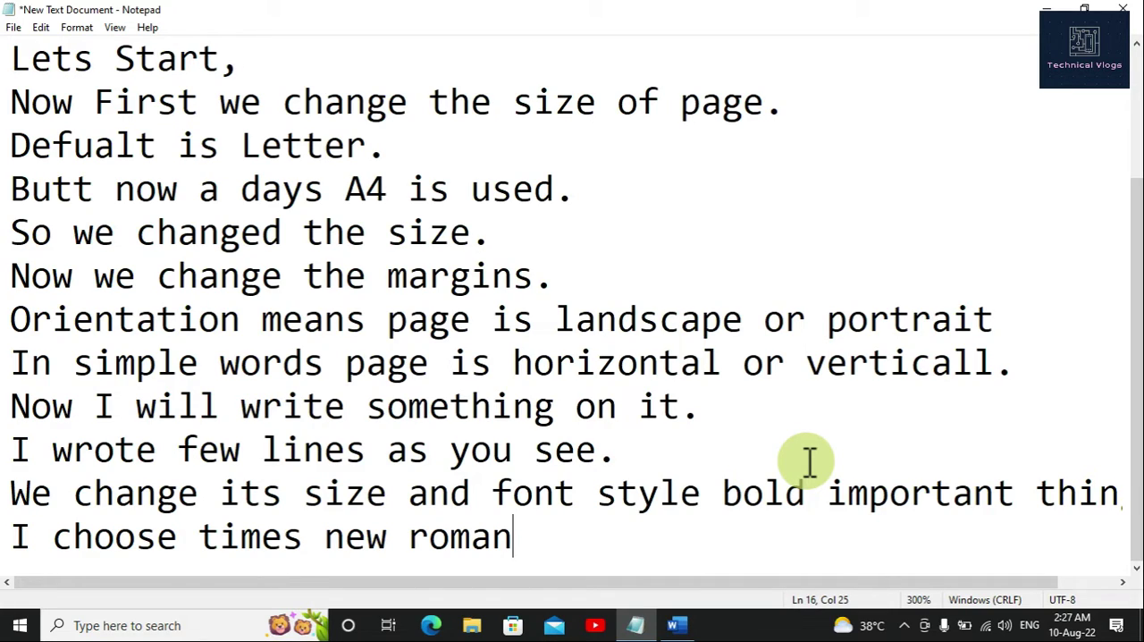
pyautogui.write('becuase')
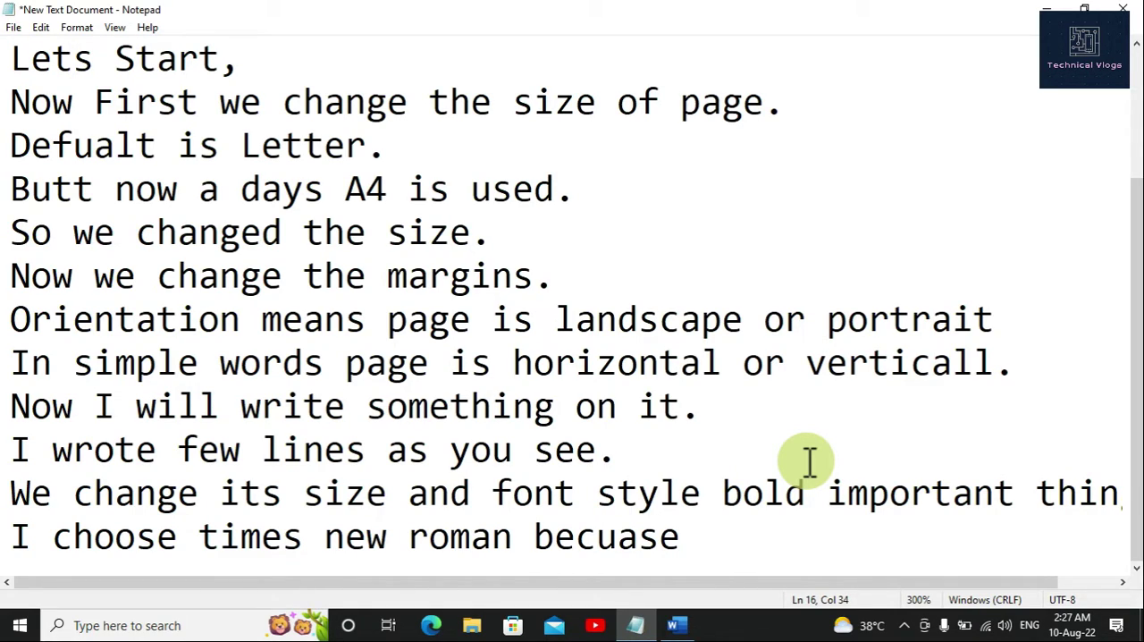
pyautogui.write(' It si')
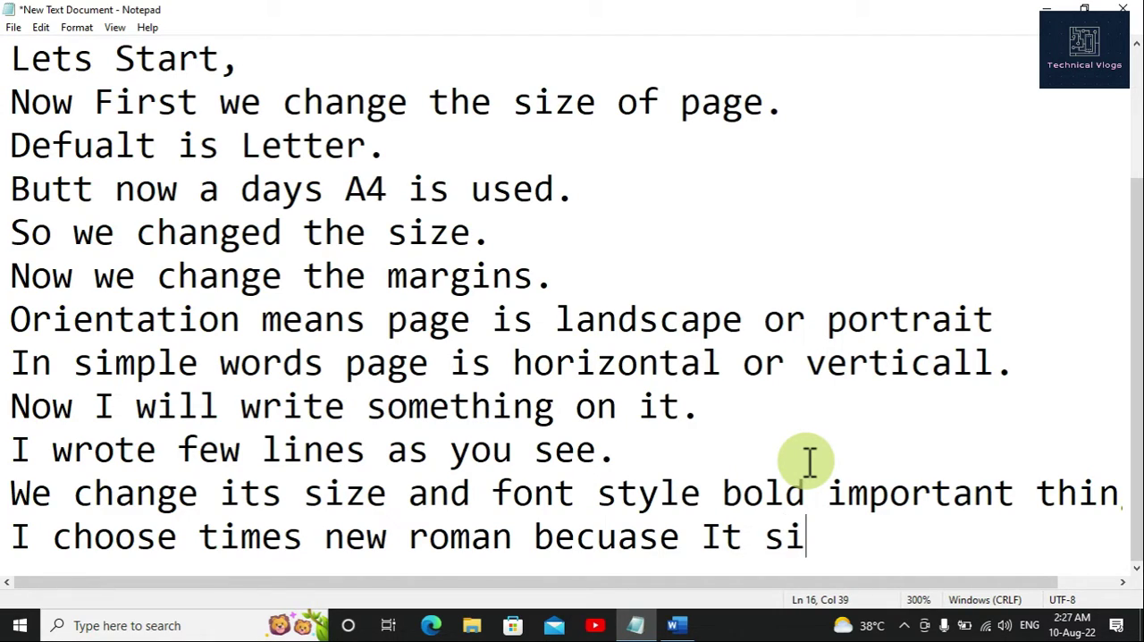
pyautogui.press('BackSpace')
pyautogui.press('BackSpace')
pyautogui.write('is')
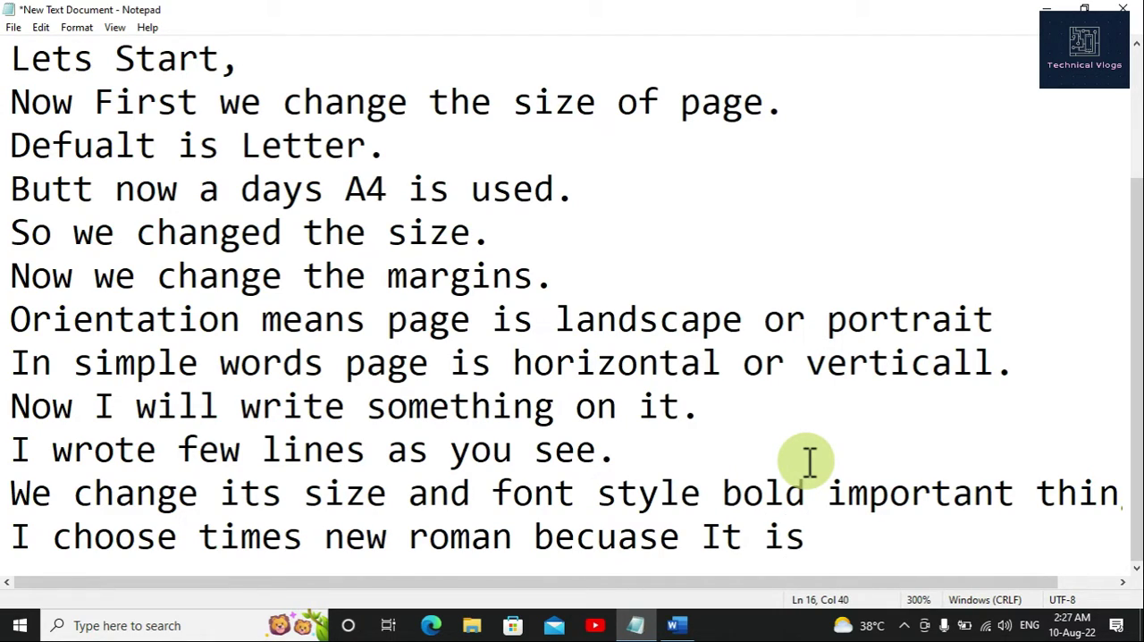
pyautogui.write(' uni')
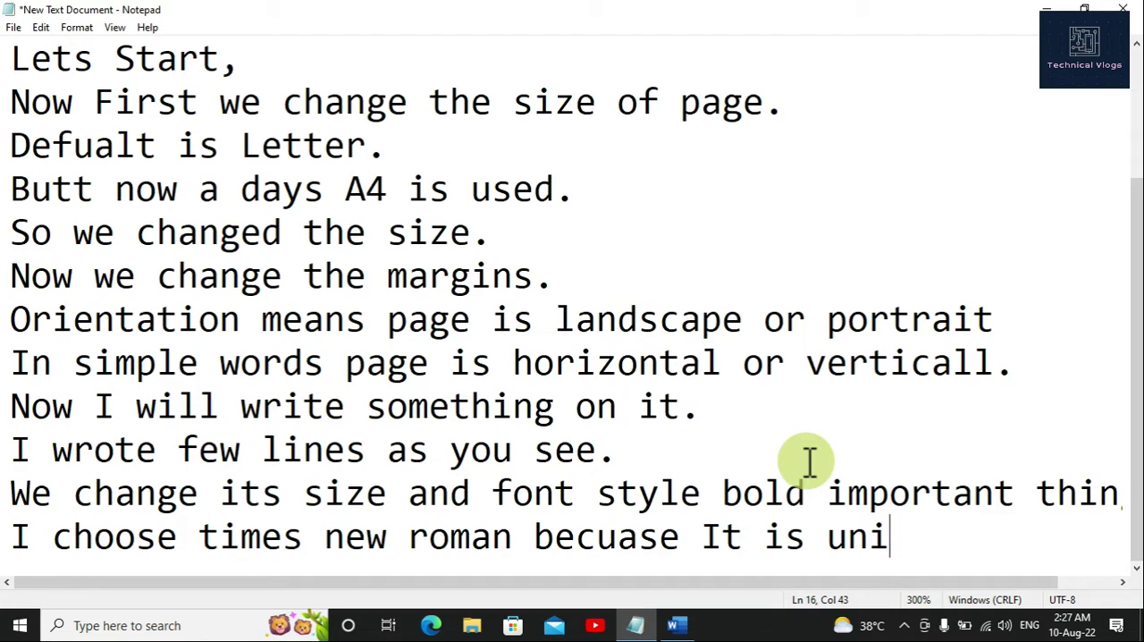
pyautogui.write('versal')
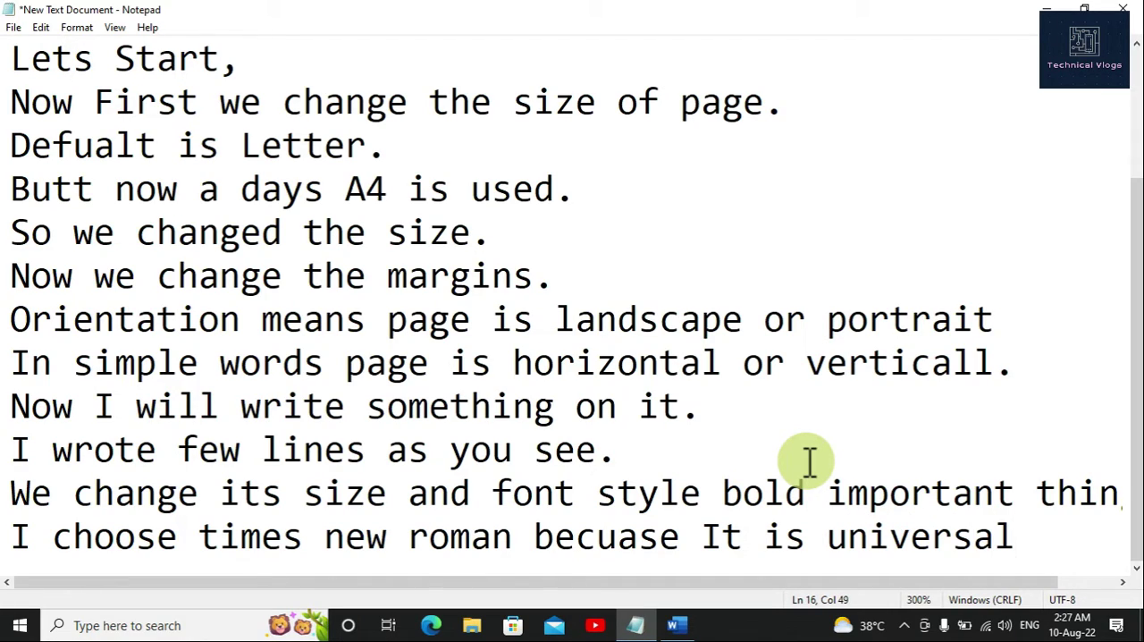
pyautogui.write(' fon')
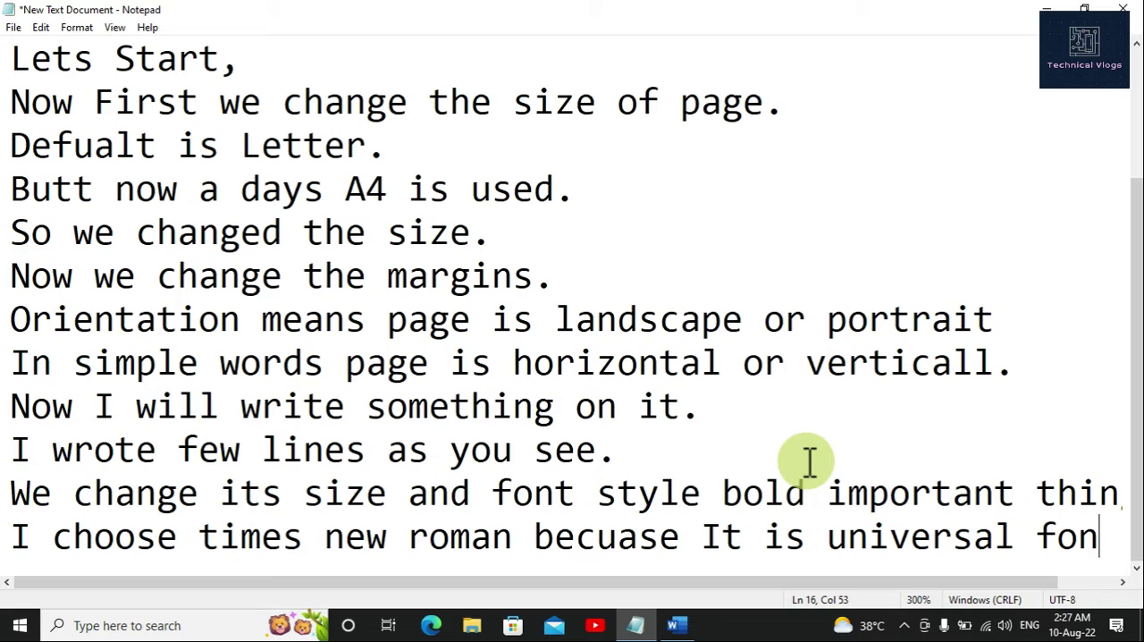
pyautogui.write('t.')
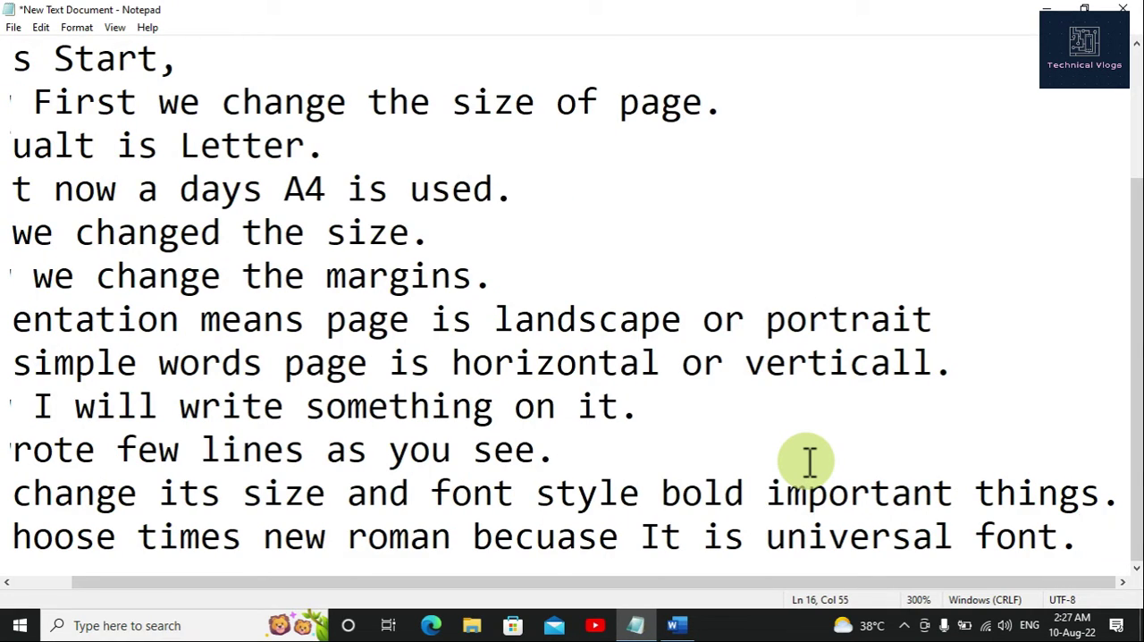
pyautogui.press('Return')
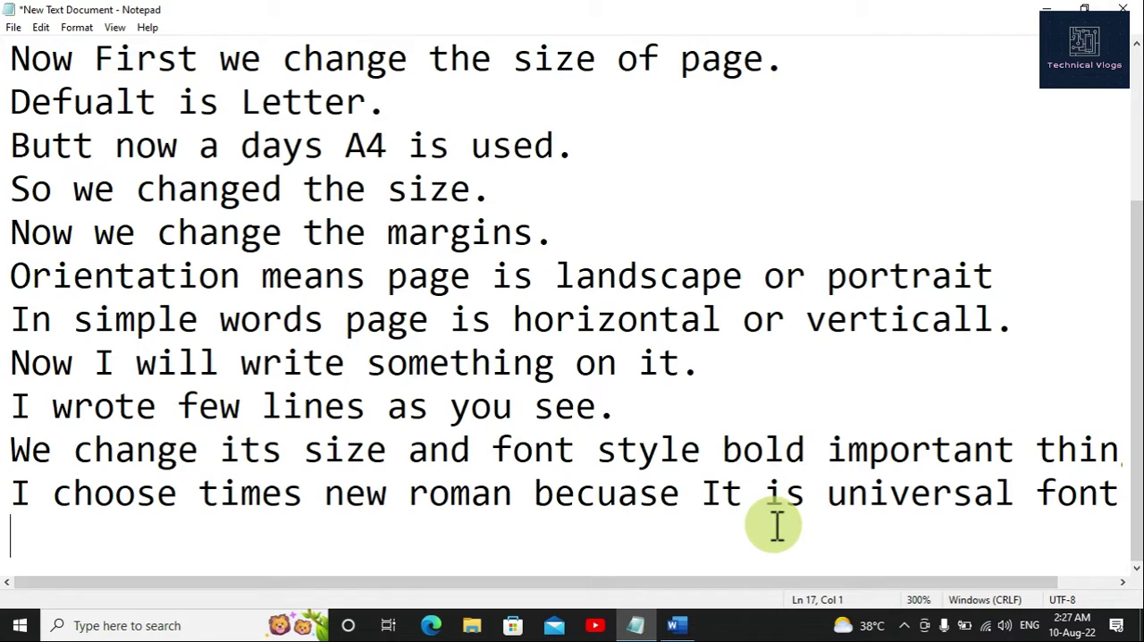
# Step: Switch back to the Word document and make "Word" in the first line of the paragraph bold
pyautogui.click(679, 623)
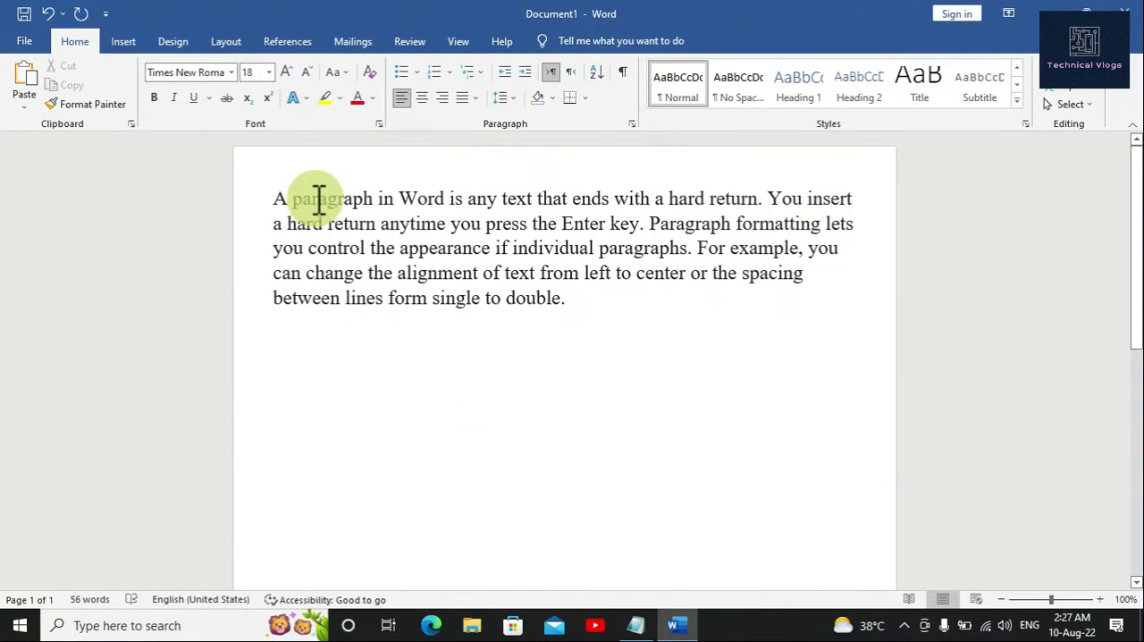
pyautogui.click(400, 194)
pyautogui.doubleClick(436, 192)
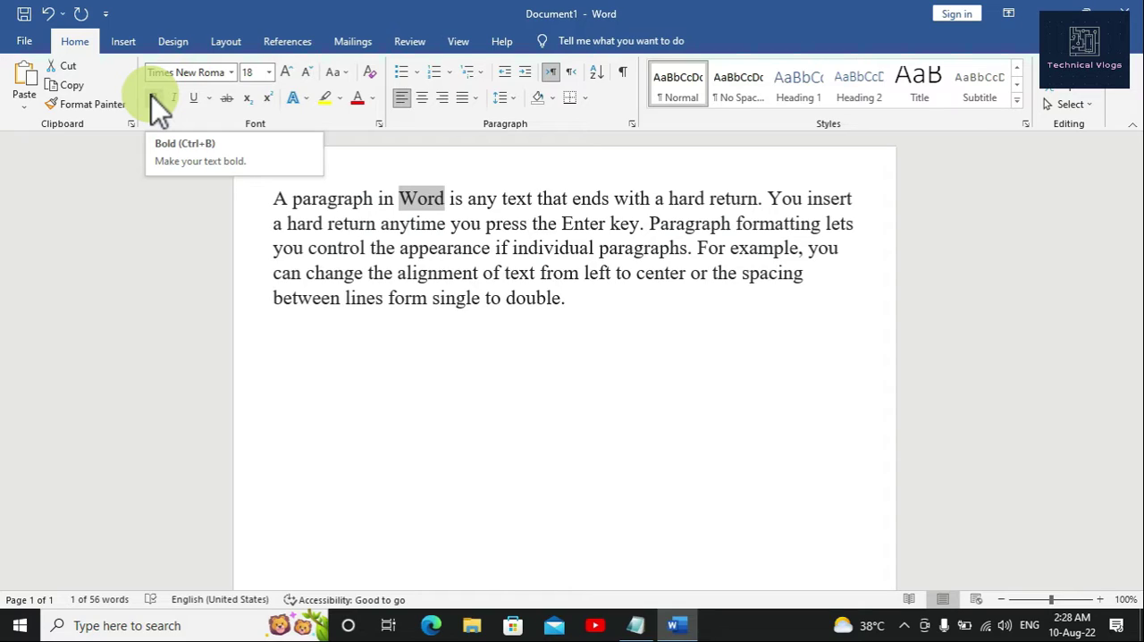
pyautogui.click(152, 97)
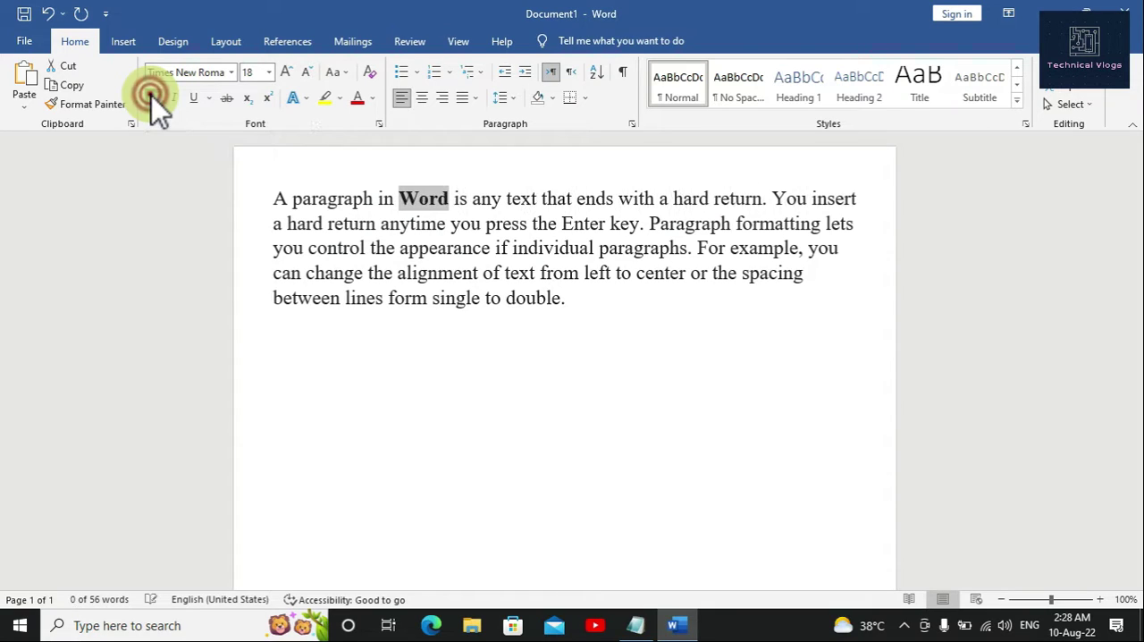
pyautogui.click(444, 202)
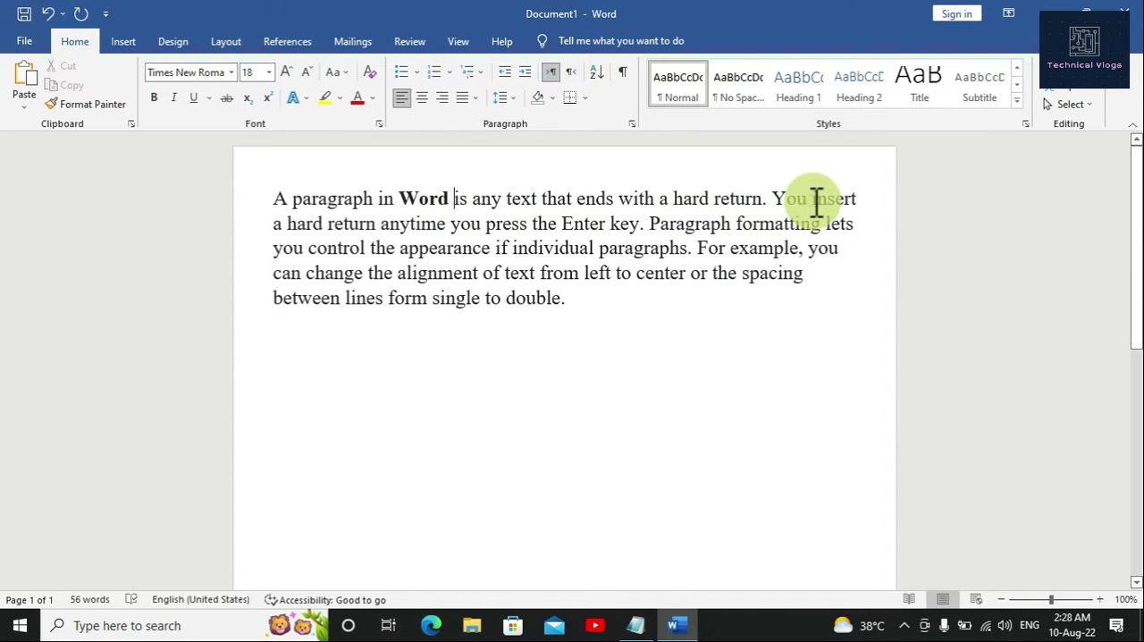
# Step: Make the words "insert" and "Enter" in the paragraph's second sentence bold
pyautogui.moveTo(812, 200); pyautogui.dragTo(857, 200)
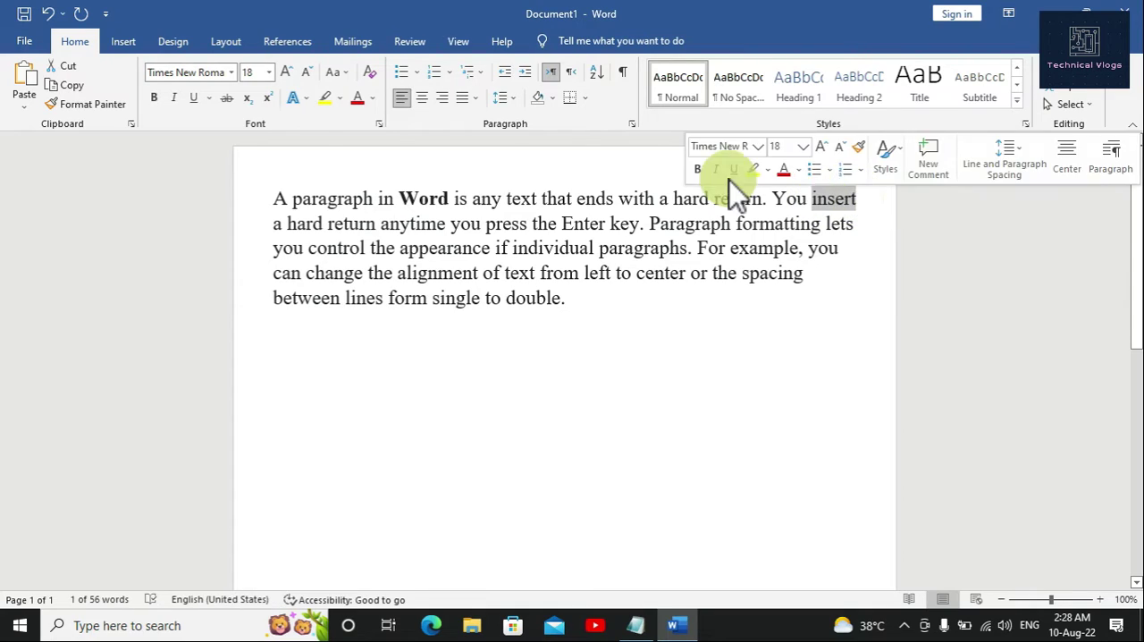
pyautogui.click(154, 99)
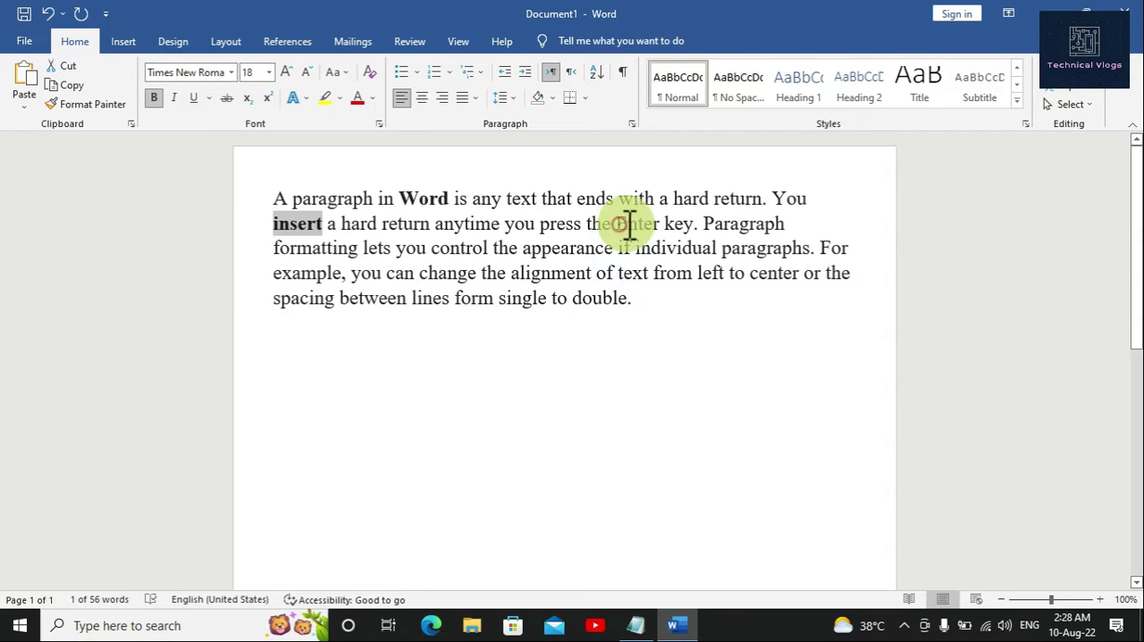
pyautogui.moveTo(617, 224); pyautogui.dragTo(659, 222)
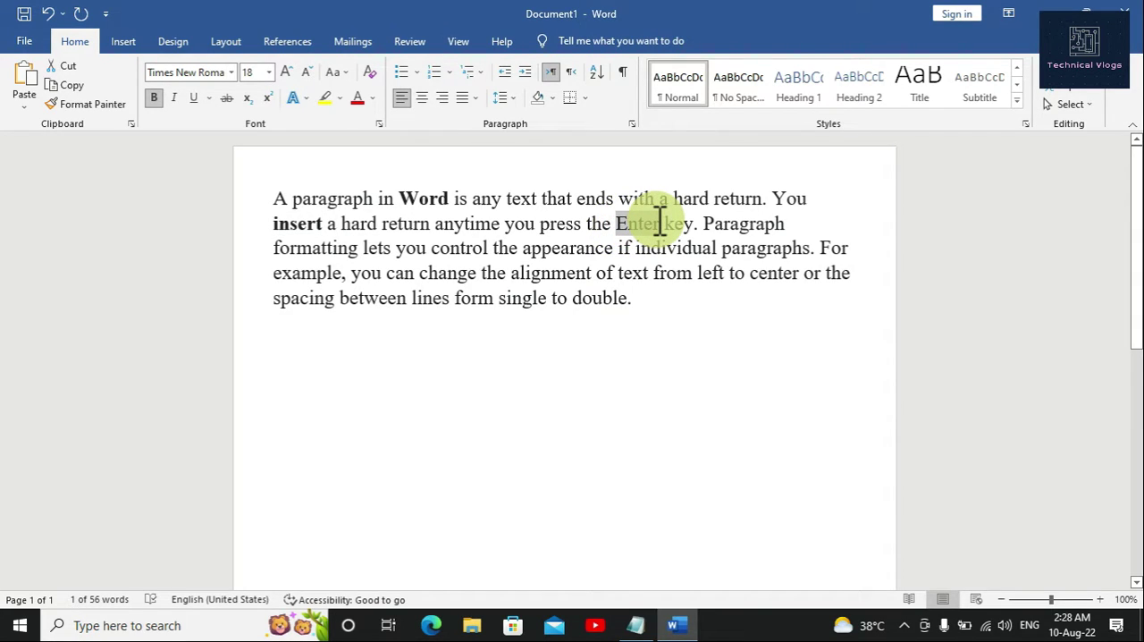
pyautogui.click(154, 96)
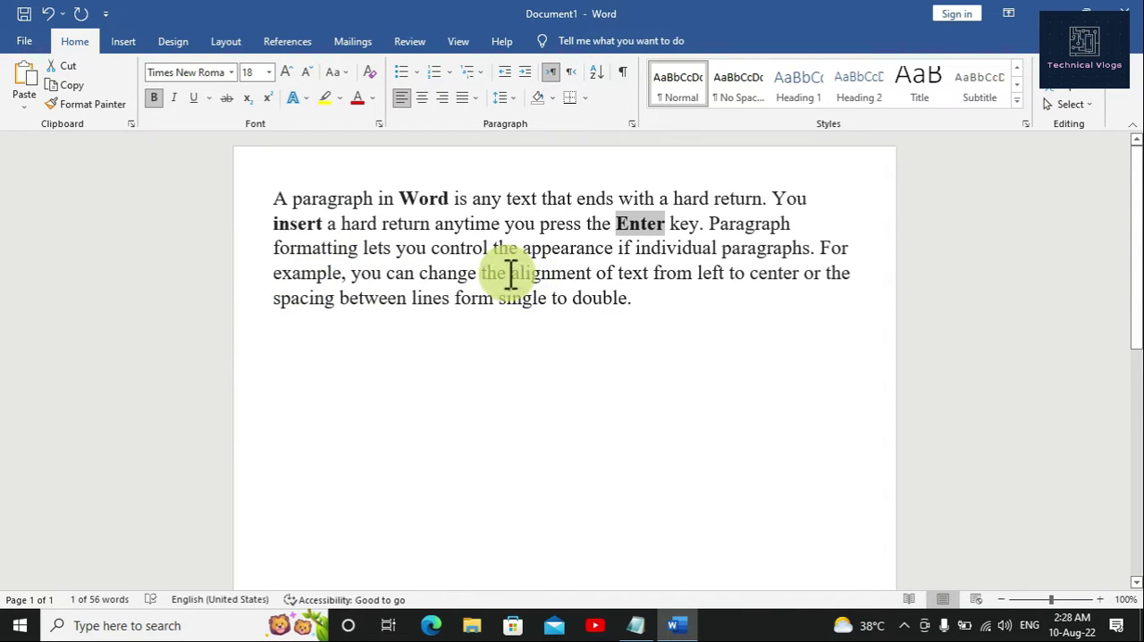
# Step: Make the word "alignment" and the phrase "left to center" in the last sentence bold
pyautogui.moveTo(522, 273); pyautogui.dragTo(593, 273)
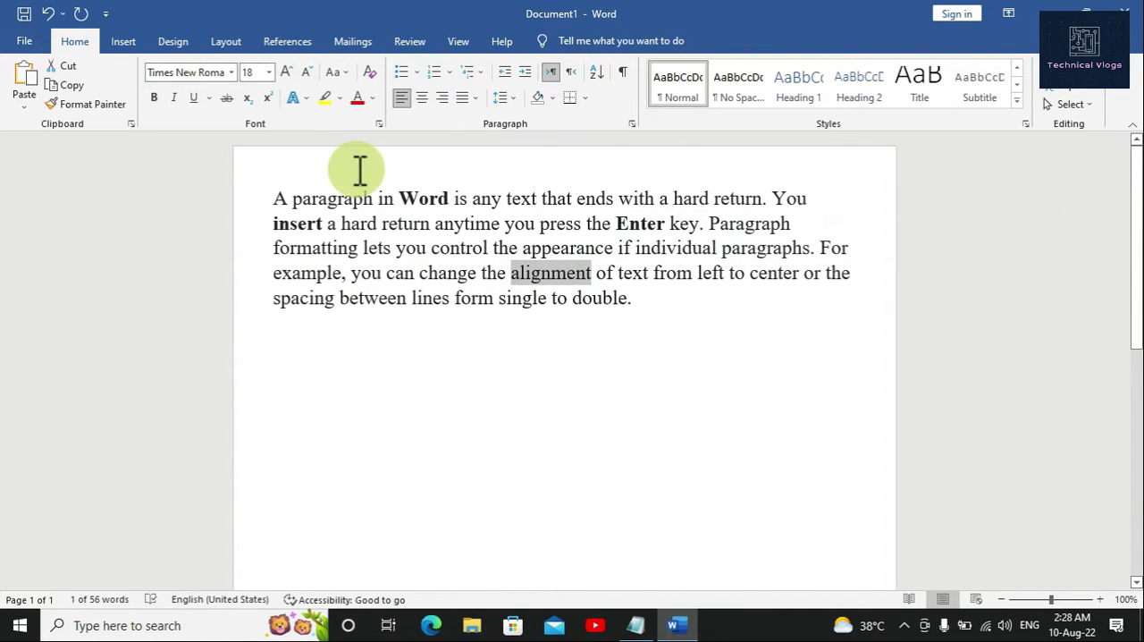
pyautogui.click(156, 98)
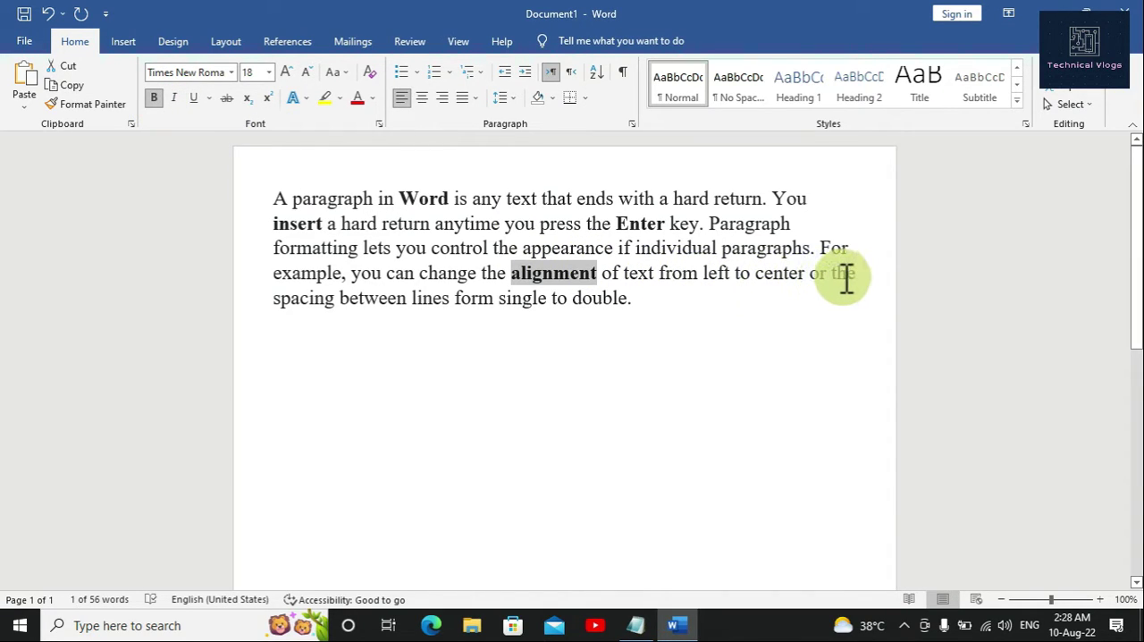
pyautogui.moveTo(708, 278); pyautogui.dragTo(800, 274)
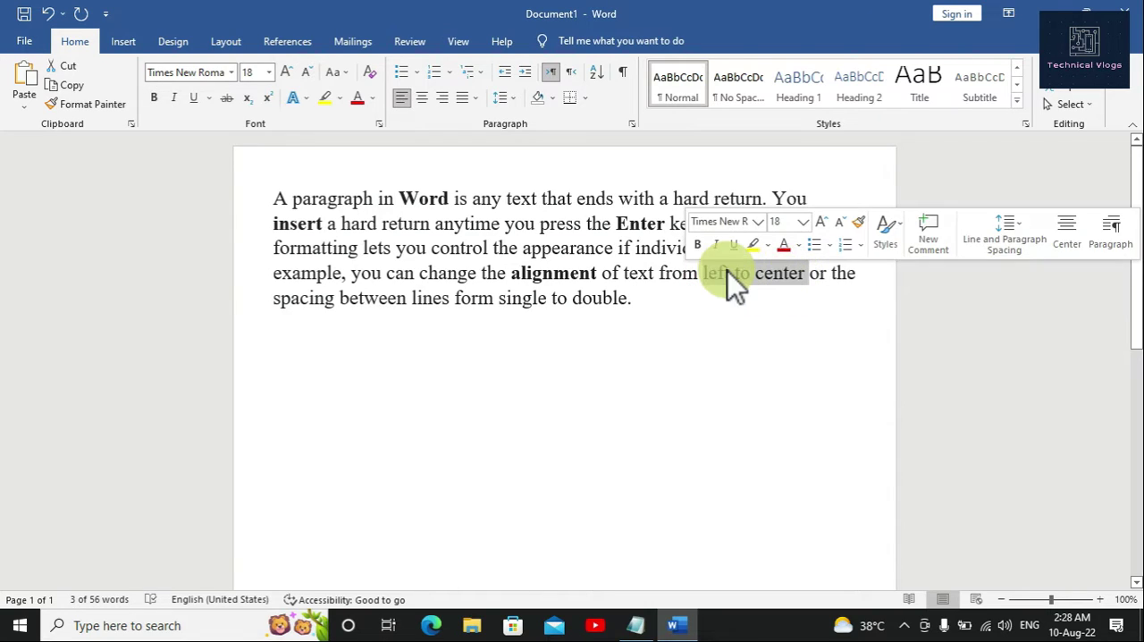
pyautogui.click(154, 98)
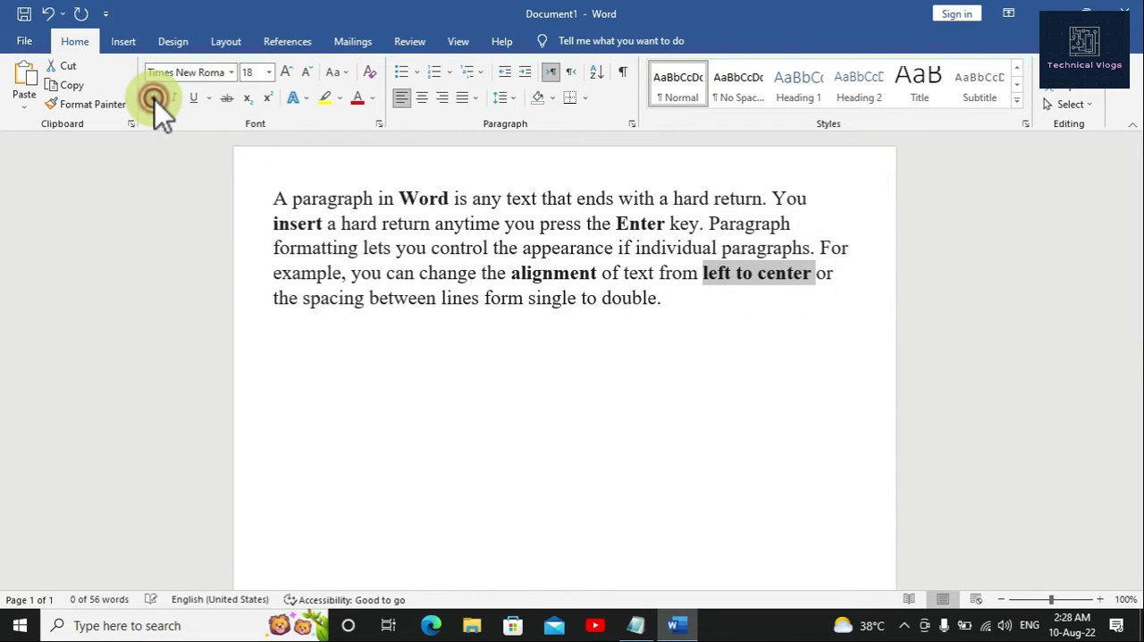
# Step: Make the word "spacing" and the phrase "single to double" in the paragraph's last line bold
pyautogui.click(306, 299)
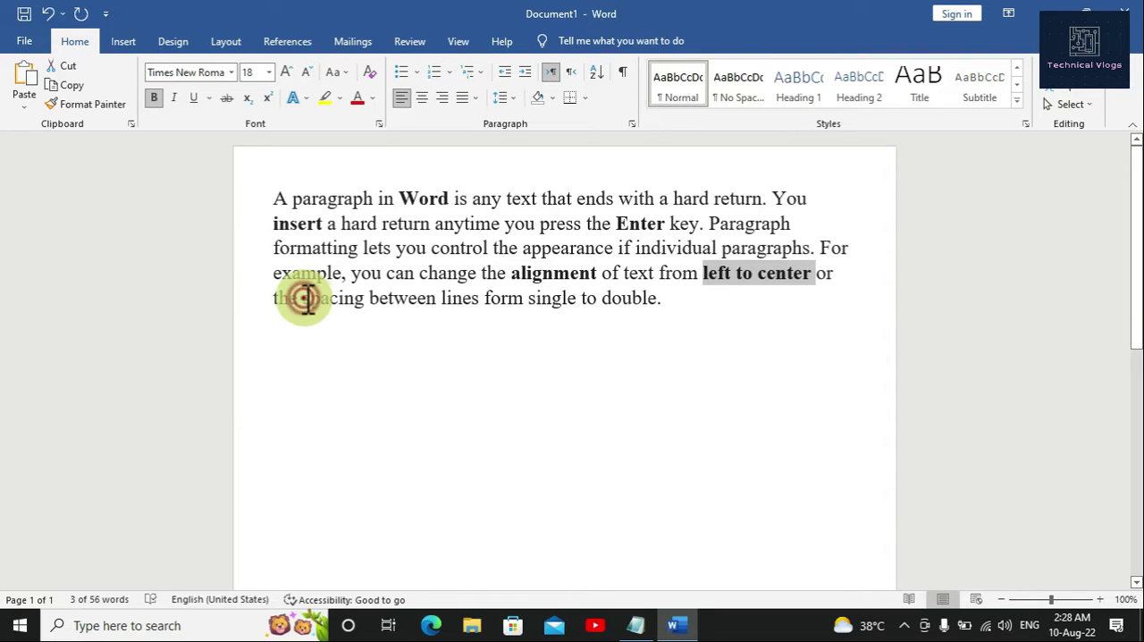
pyautogui.moveTo(304, 298); pyautogui.dragTo(366, 299)
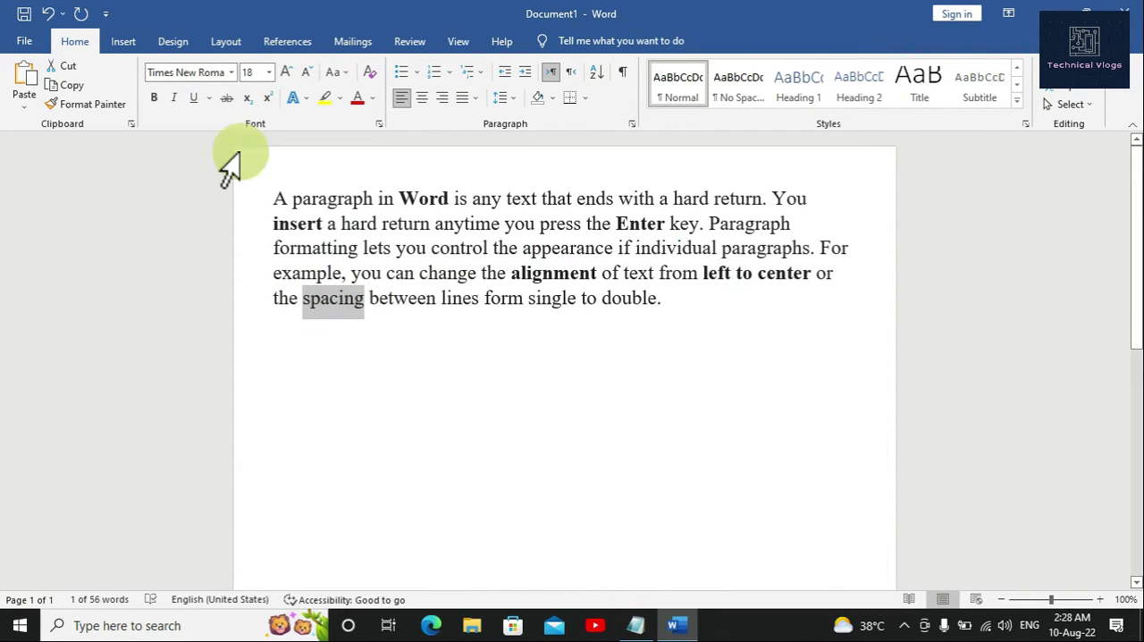
pyautogui.click(153, 98)
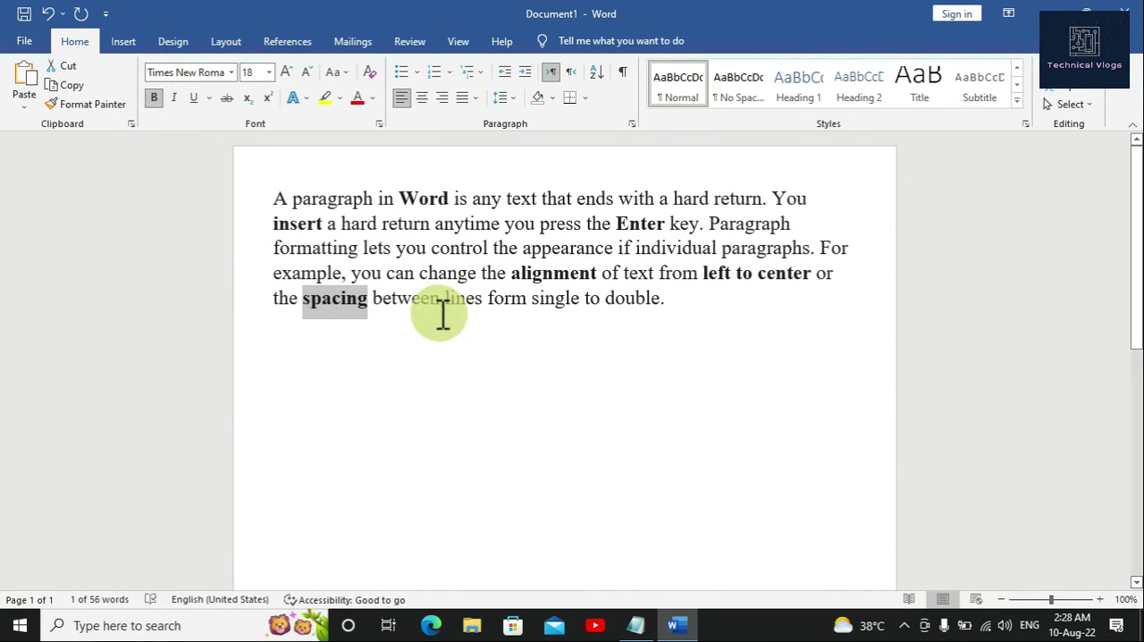
pyautogui.moveTo(533, 298); pyautogui.dragTo(649, 300)
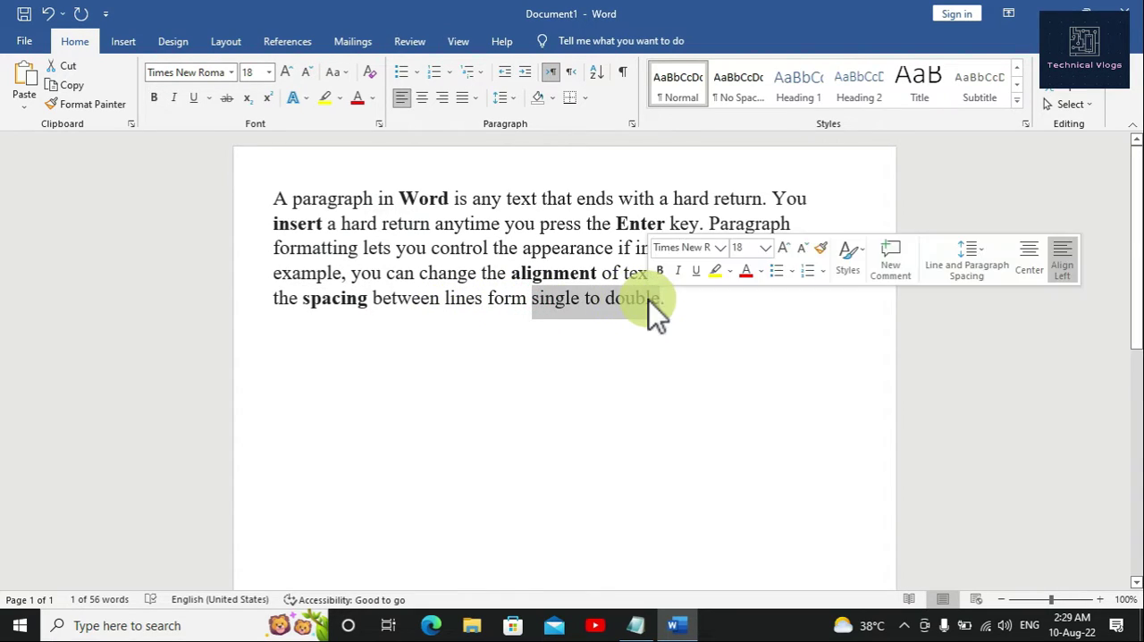
pyautogui.click(154, 101)
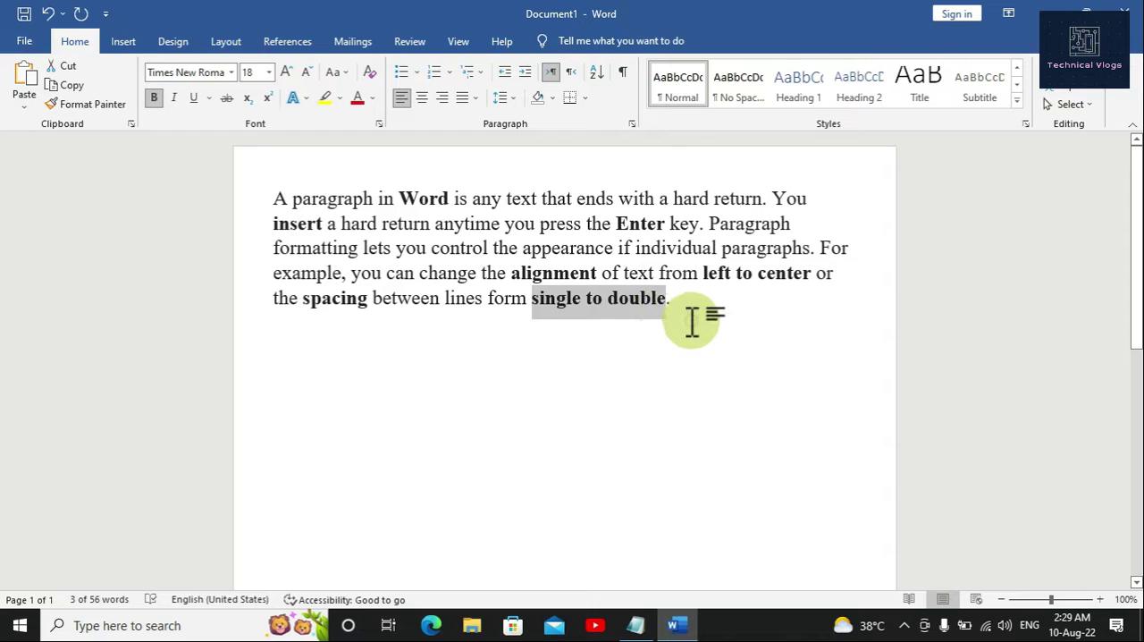
pyautogui.click(657, 353)
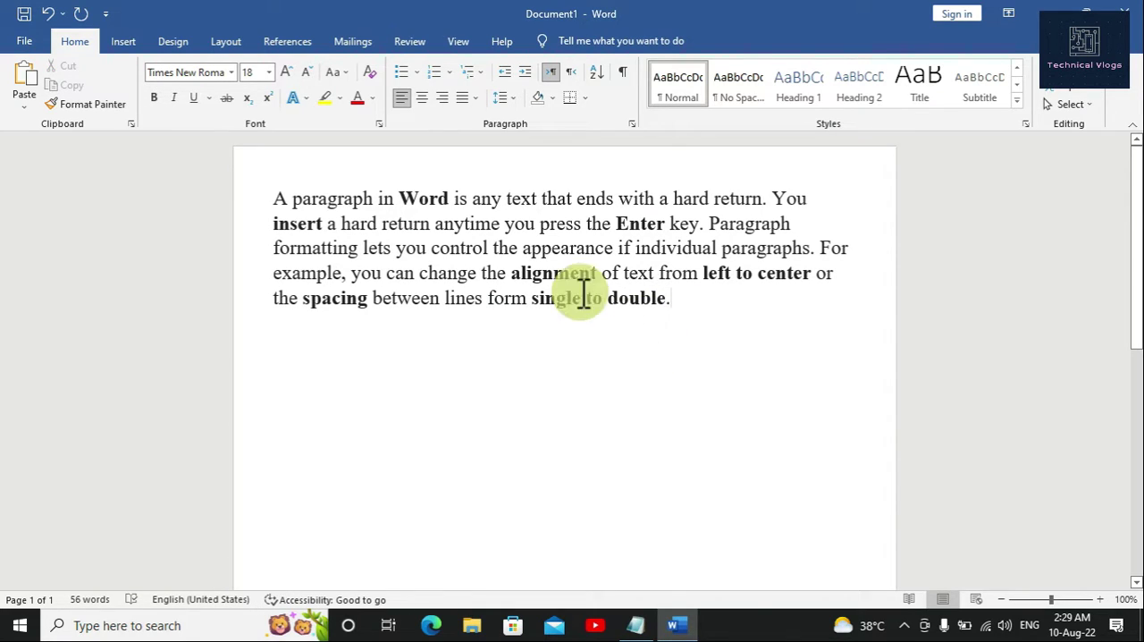
# Step: Select the word "alignment" in the paragraph, and add "What is Allinment" as a new line in the Notepad notes
pyautogui.doubleClick(516, 273)
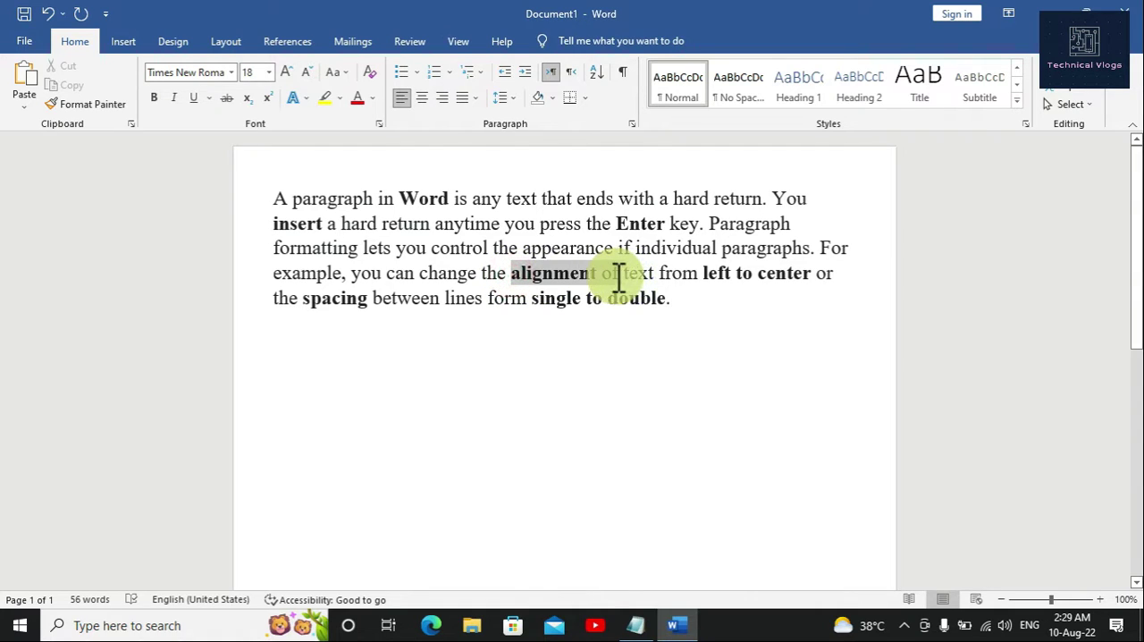
pyautogui.click(638, 624)
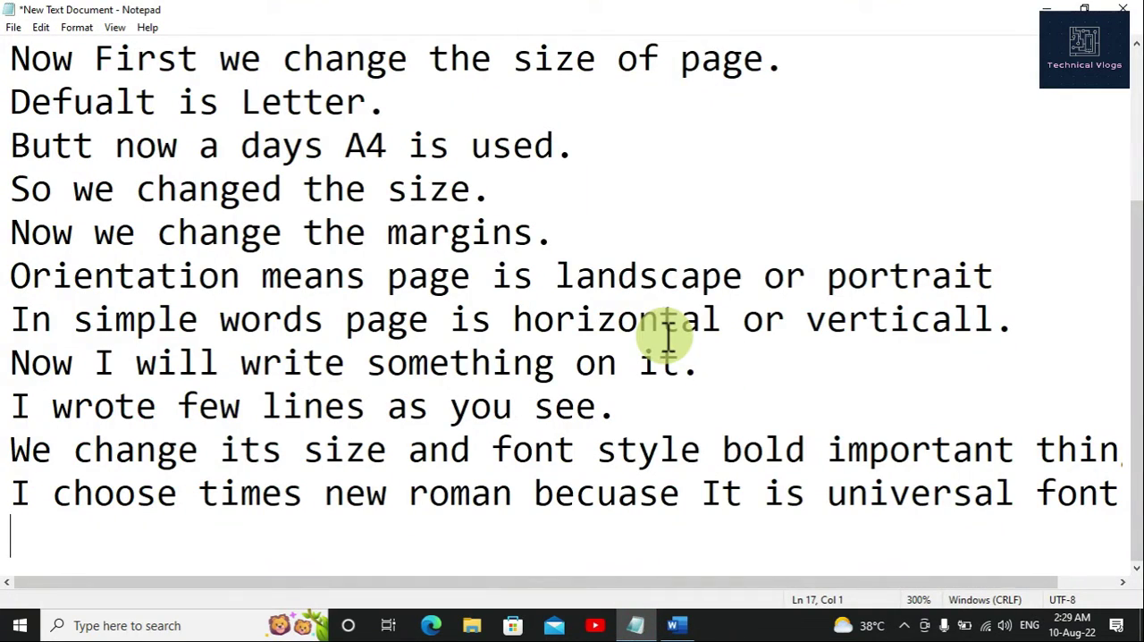
pyautogui.write('What ')
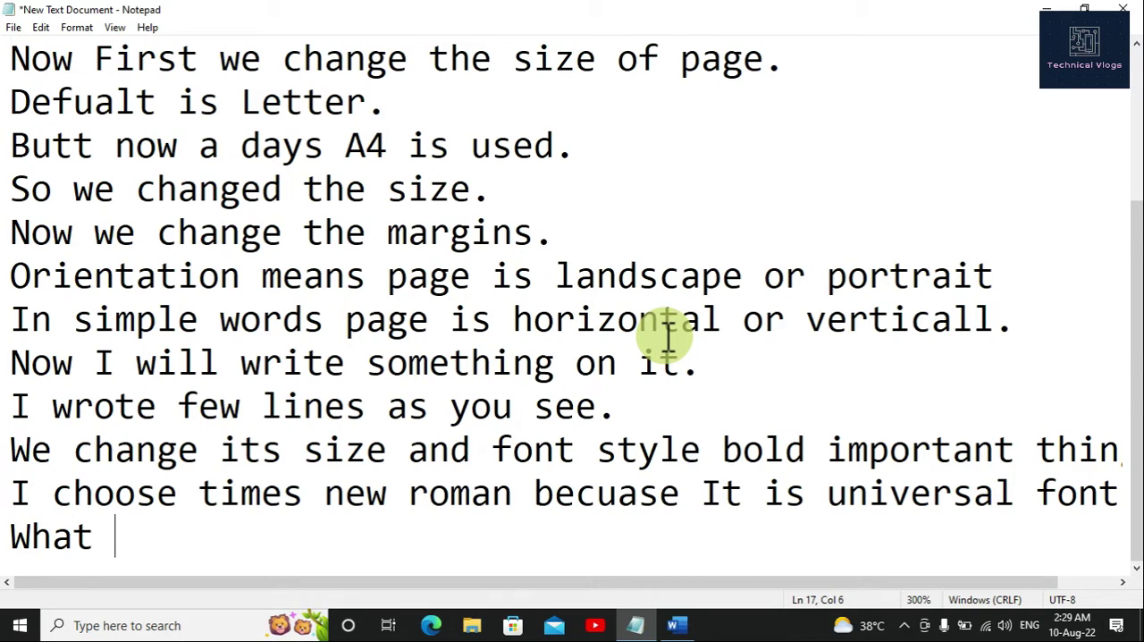
pyautogui.write('is Al')
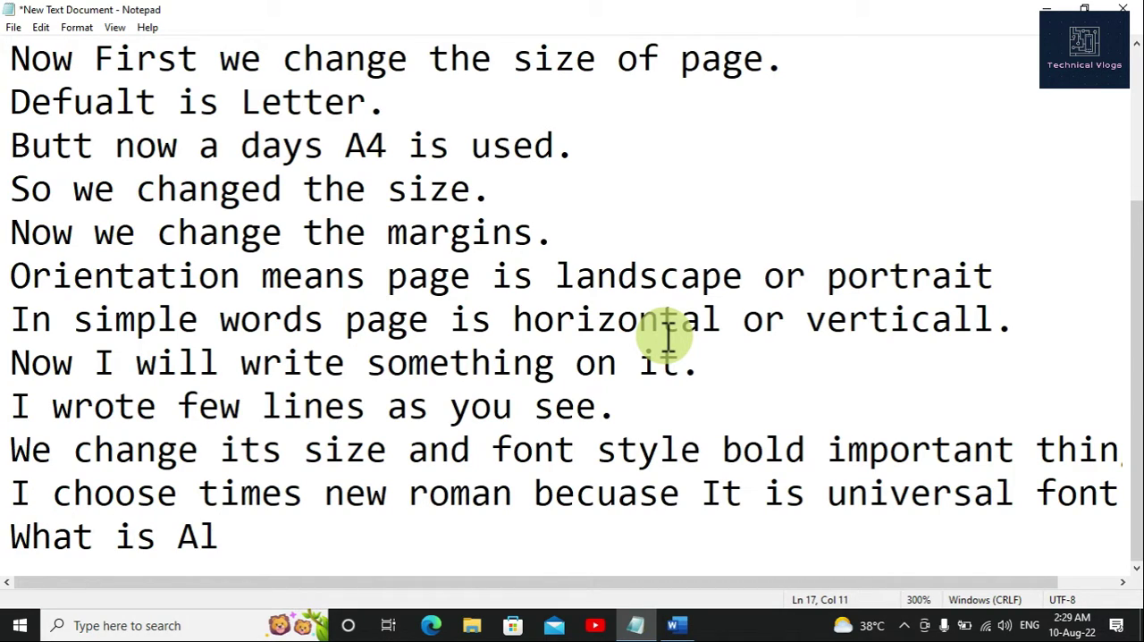
pyautogui.write('linment')
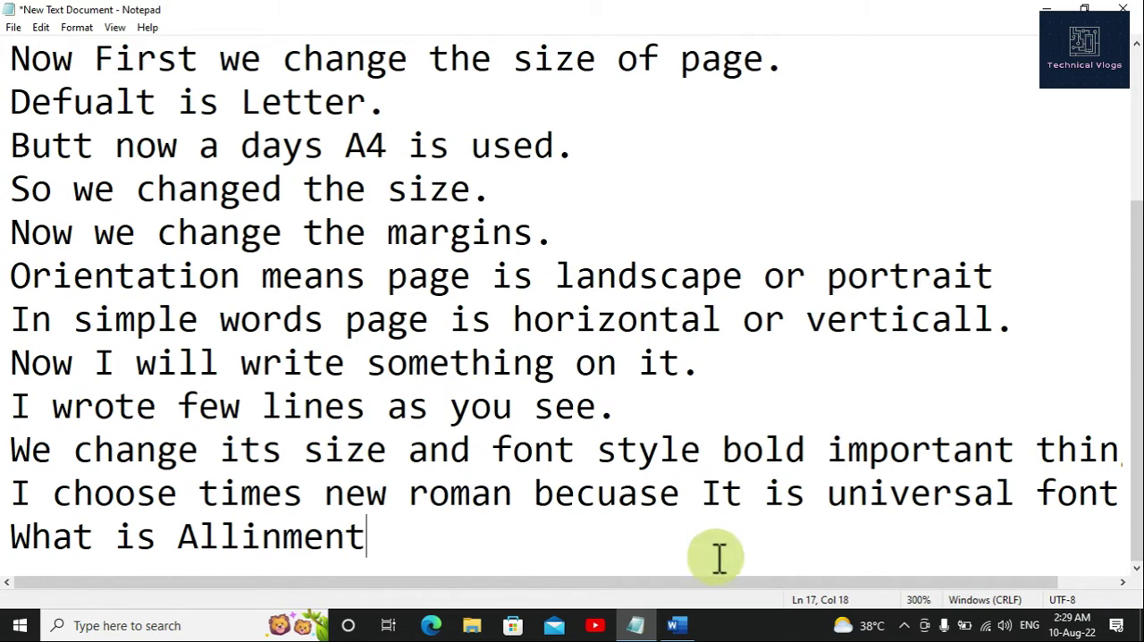
# Step: Switch back to the Word document and try center, right and left alignment on the paragraph
pyautogui.click(676, 625)
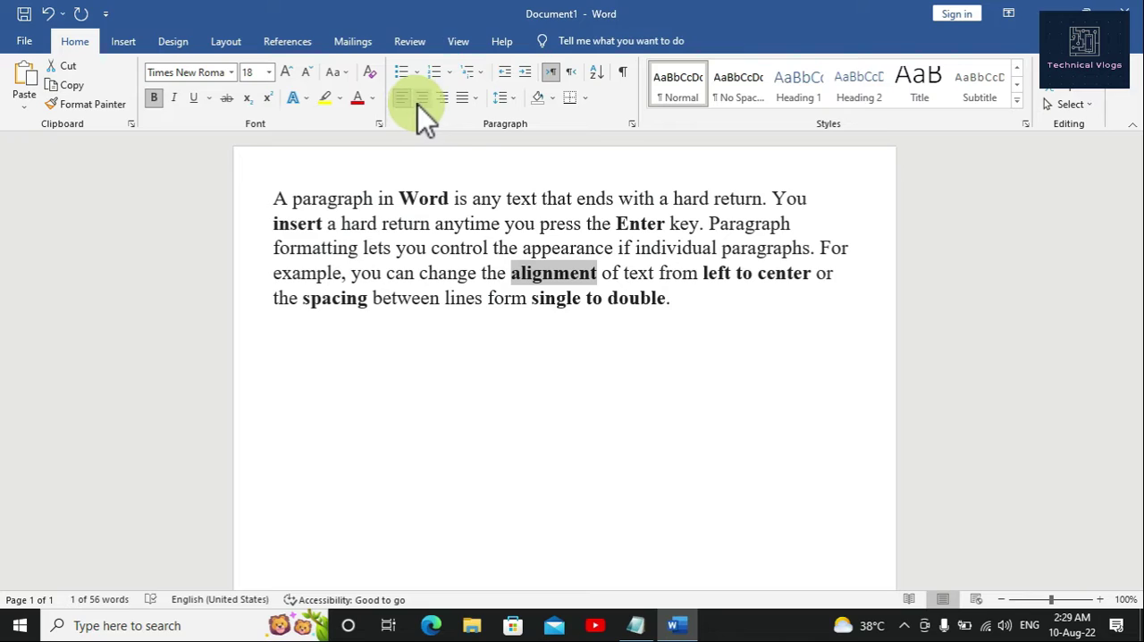
pyautogui.click(693, 308)
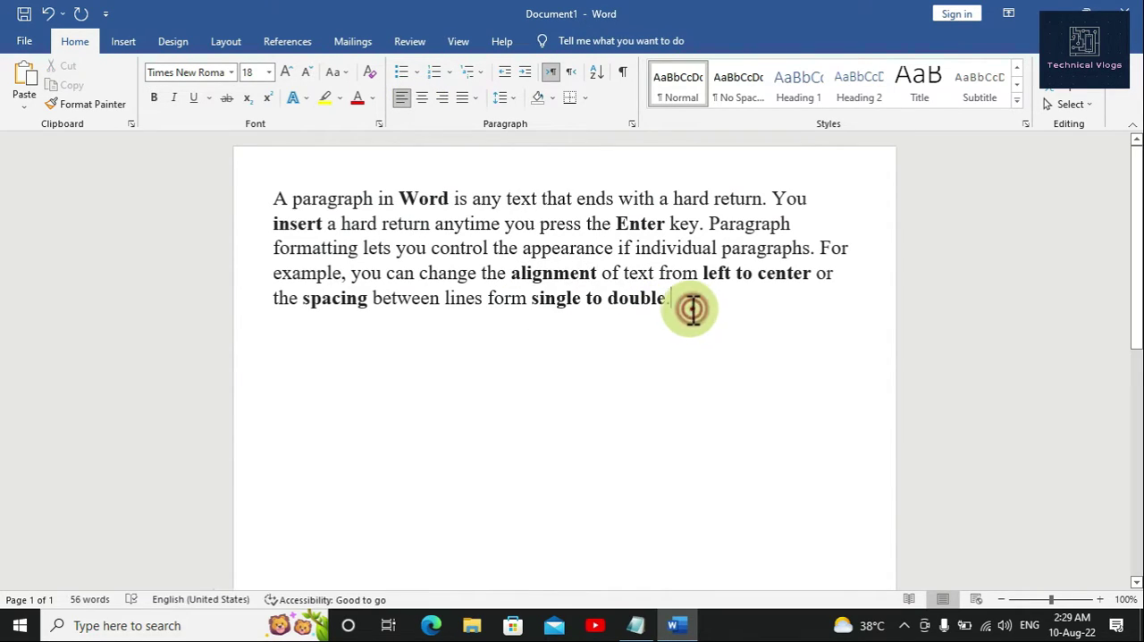
pyautogui.click(422, 100)
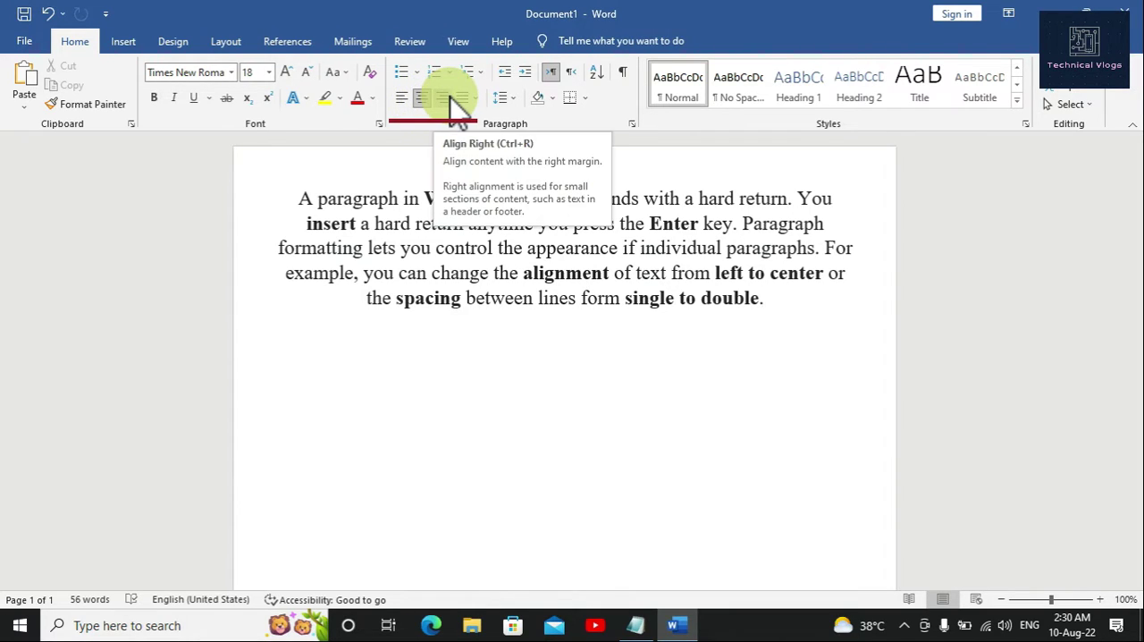
pyautogui.click(450, 97)
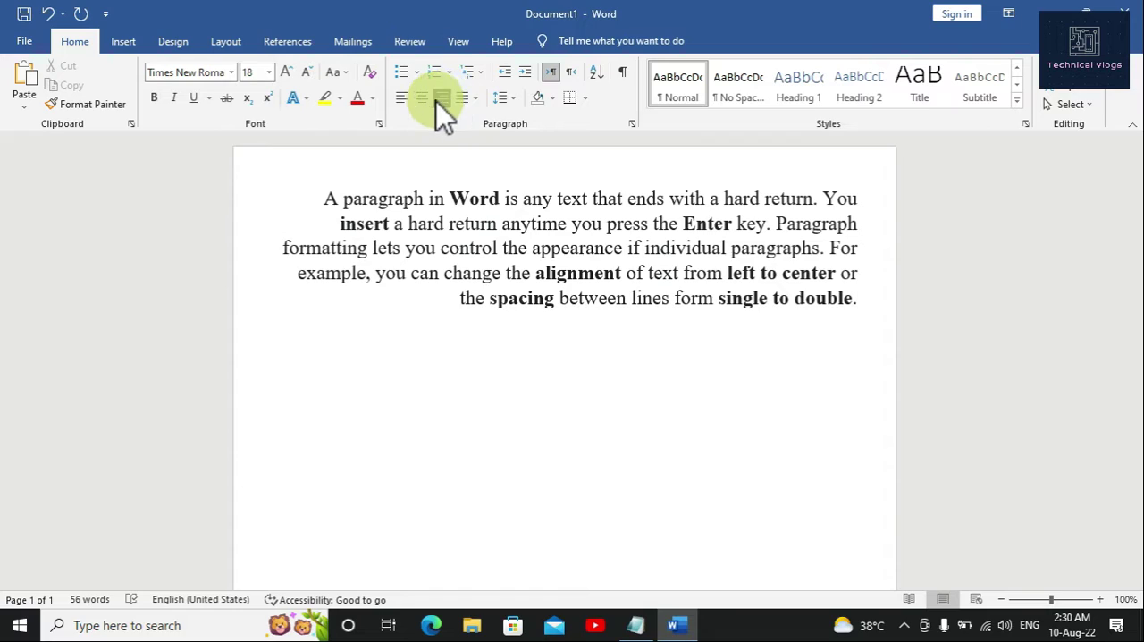
pyautogui.click(398, 99)
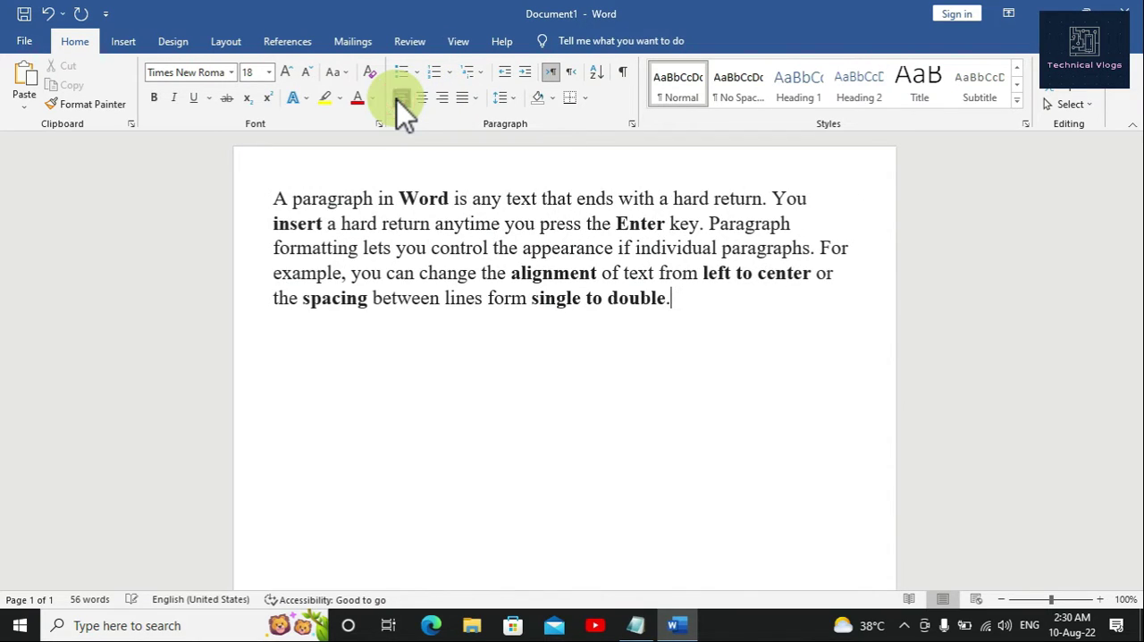
# Step: Justify the paragraph and highlight its lines to point out the even left edge
pyautogui.click(476, 100)
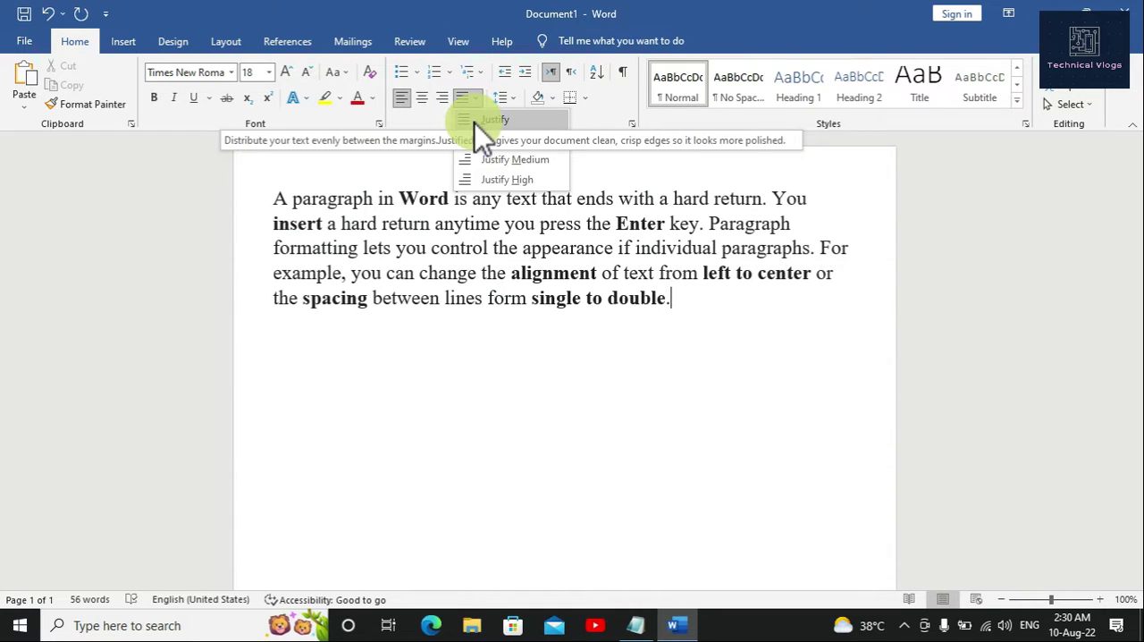
pyautogui.click(475, 123)
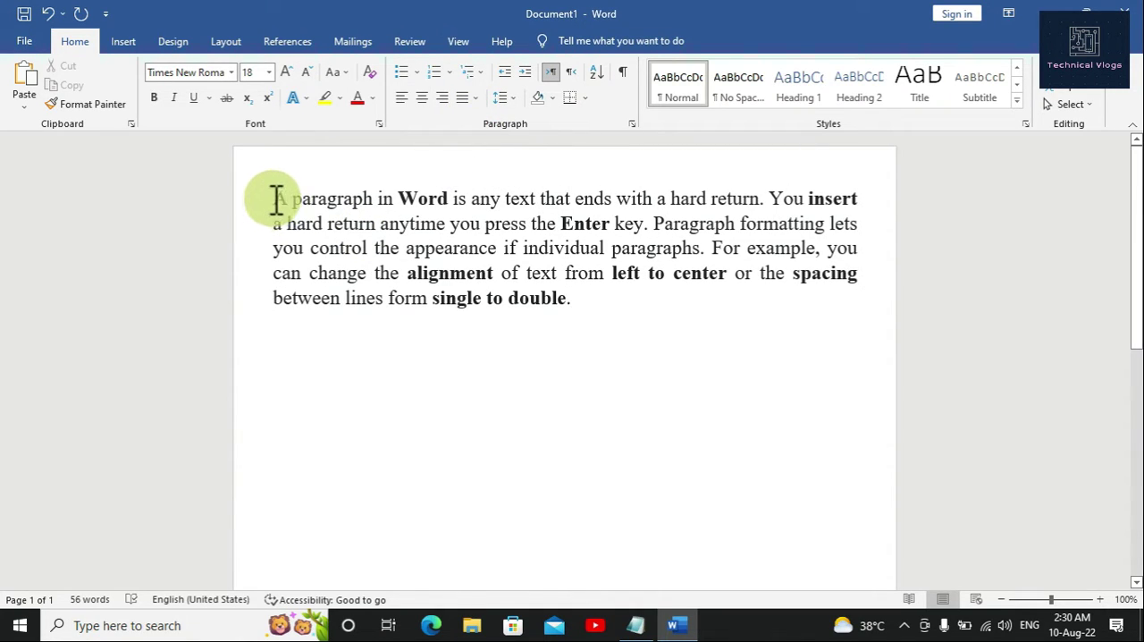
pyautogui.moveTo(276, 198); pyautogui.dragTo(271, 301)
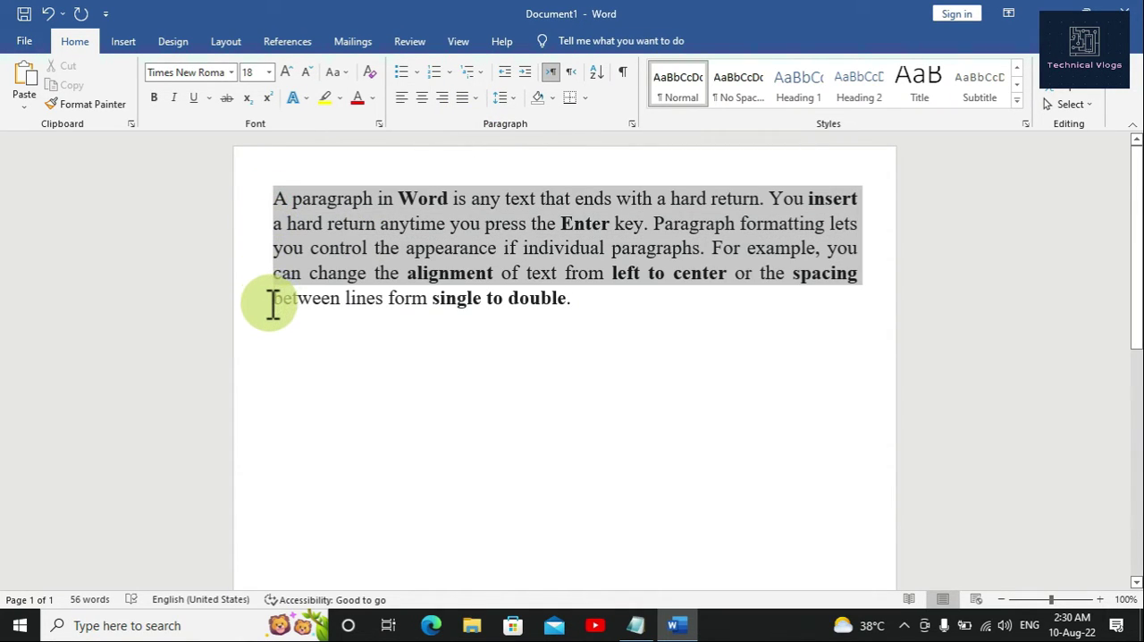
pyautogui.click(598, 349)
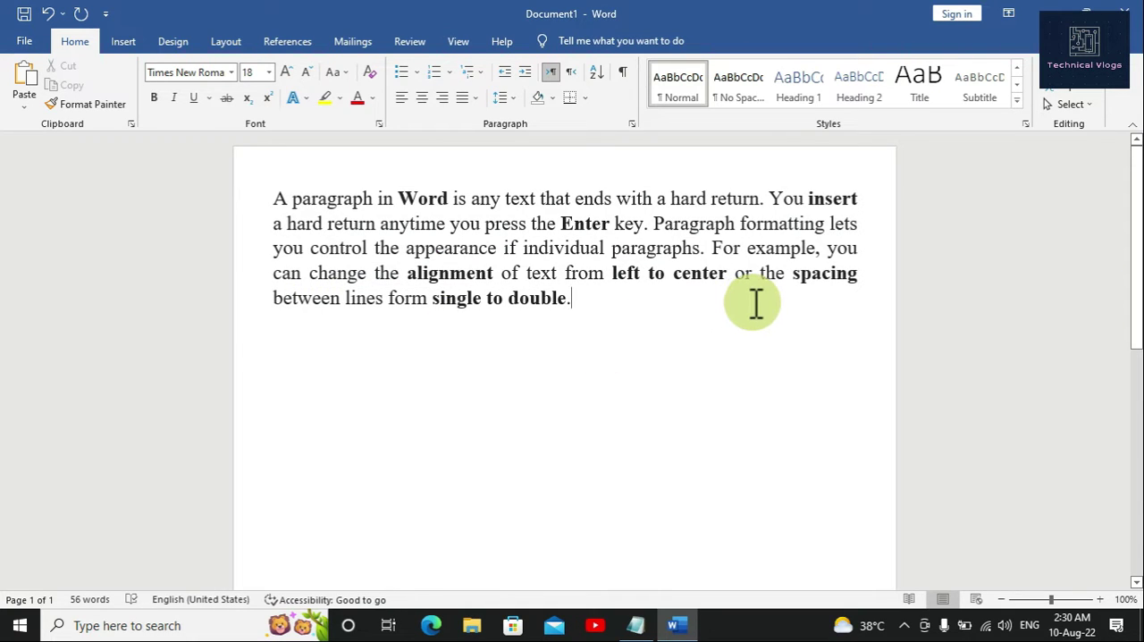
# Step: Switch to the Notepad notes, end the "What is Allinment" line with a question mark and start a new line
pyautogui.click(659, 592)
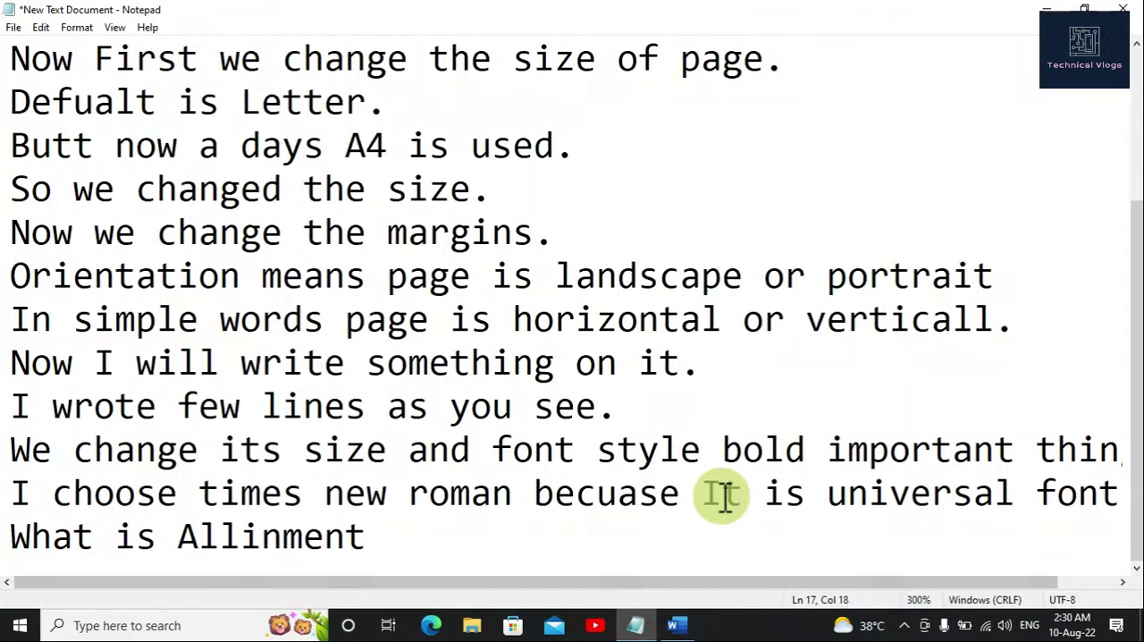
pyautogui.write('?')
pyautogui.press('Return')
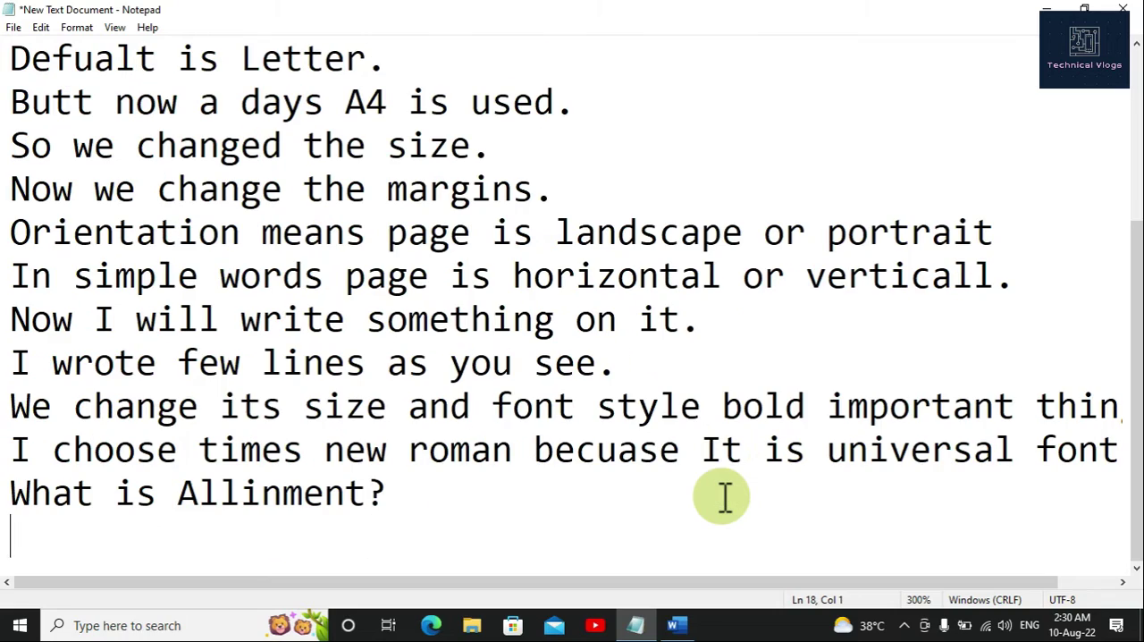
# Step: Write "As you can see with justify both ends are equal" on the last line of the notes
pyautogui.write('as')
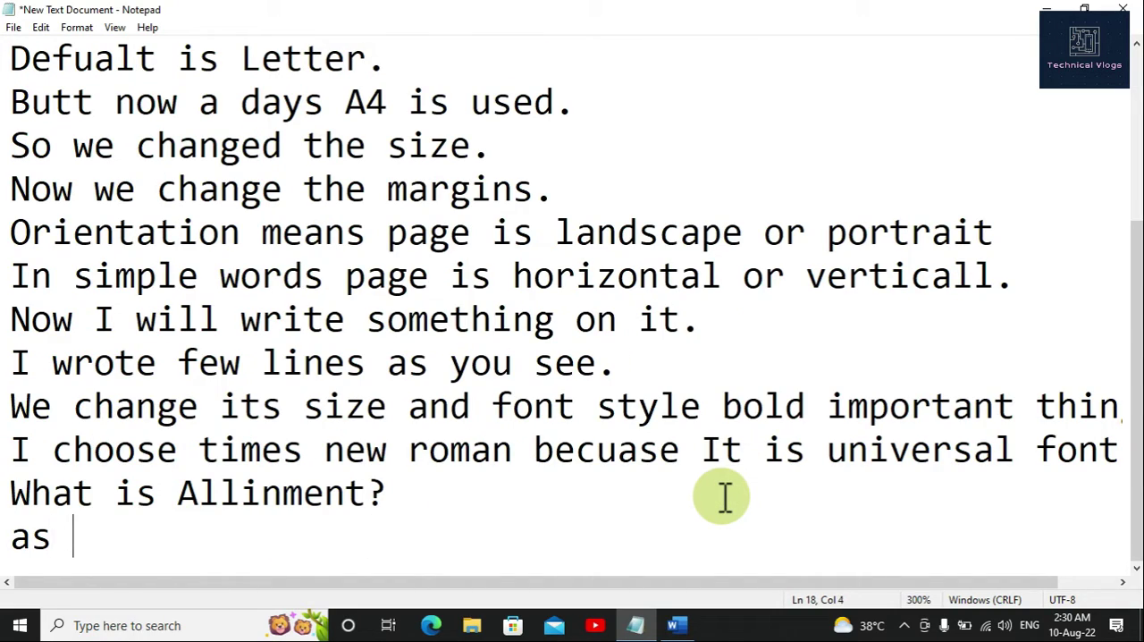
pyautogui.press('BackSpace')
pyautogui.press('BackSpace')
pyautogui.press('BackSpace')
pyautogui.write('As you ')
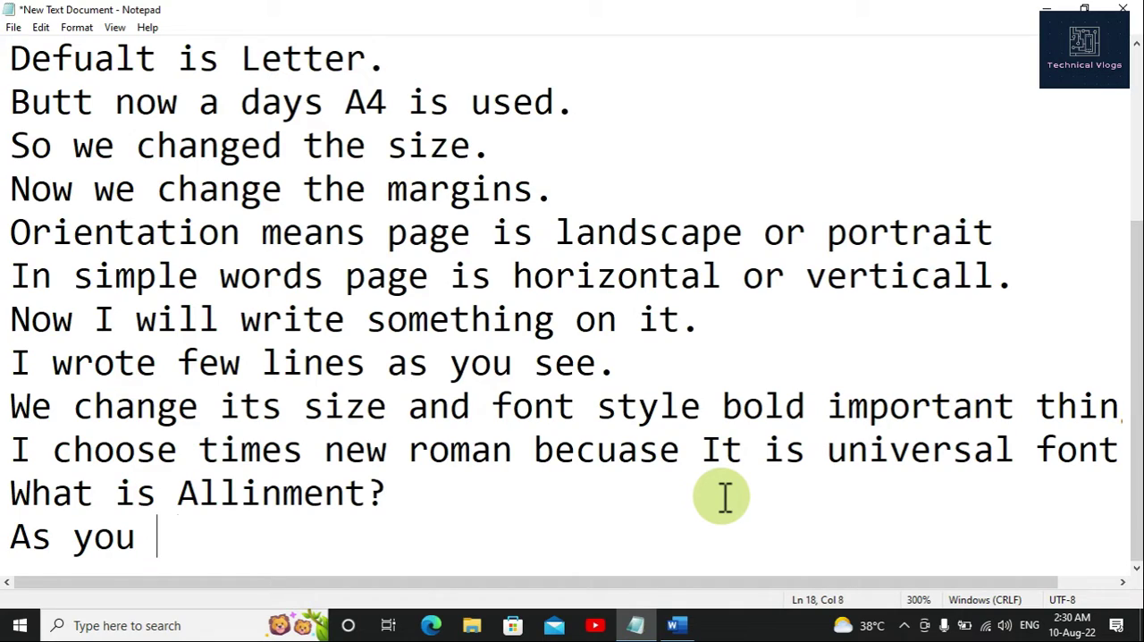
pyautogui.write('can see ')
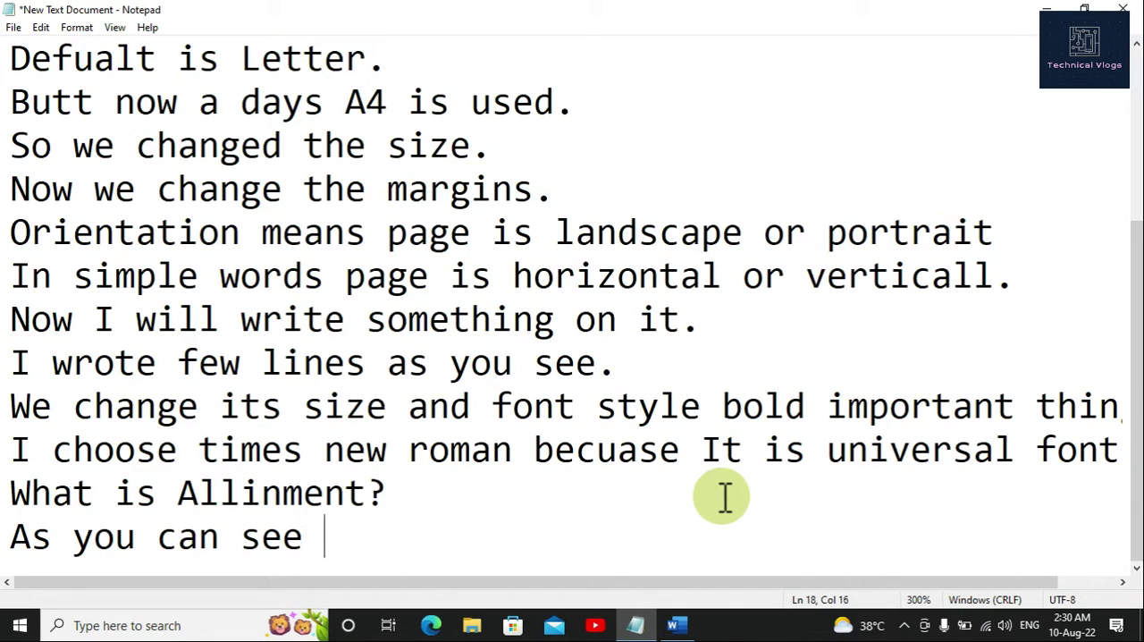
pyautogui.write('wit')
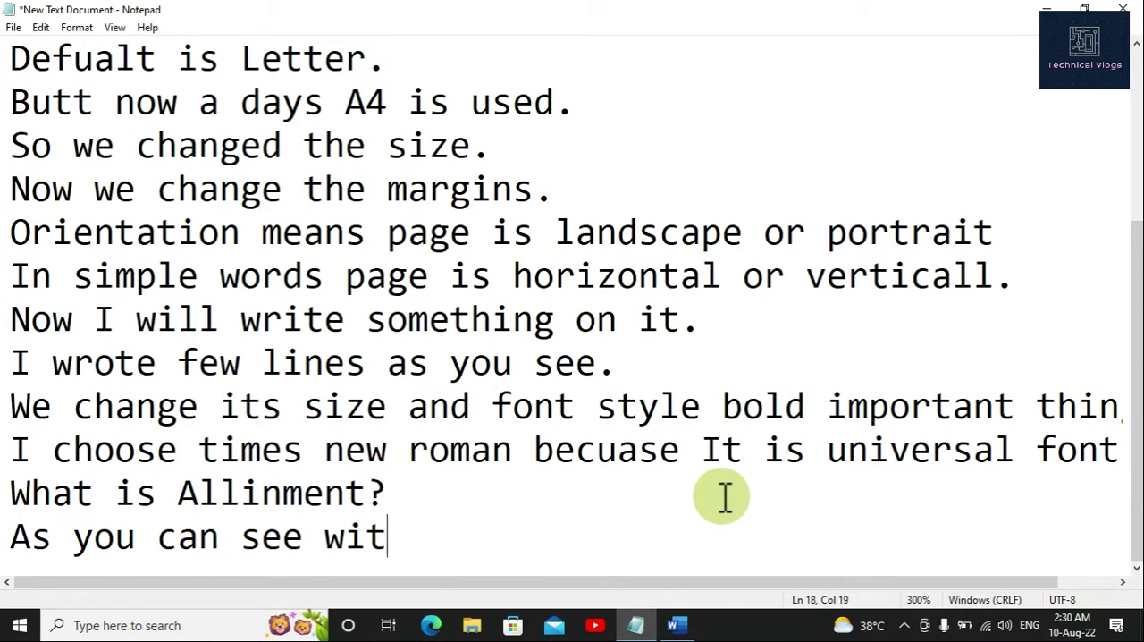
pyautogui.write('h j')
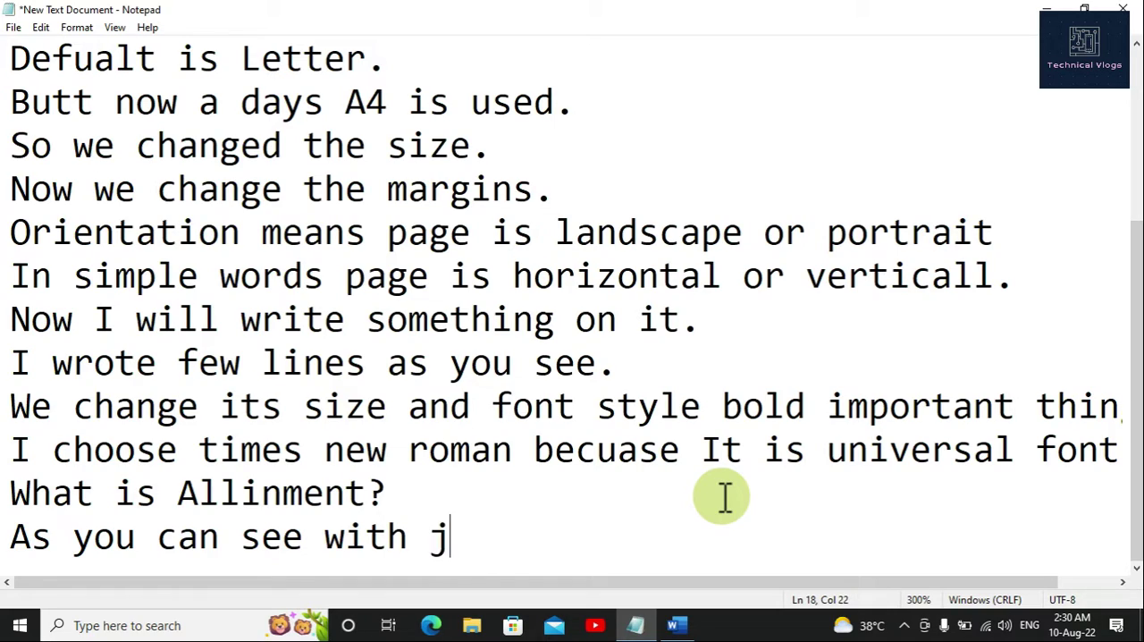
pyautogui.write('ustify ')
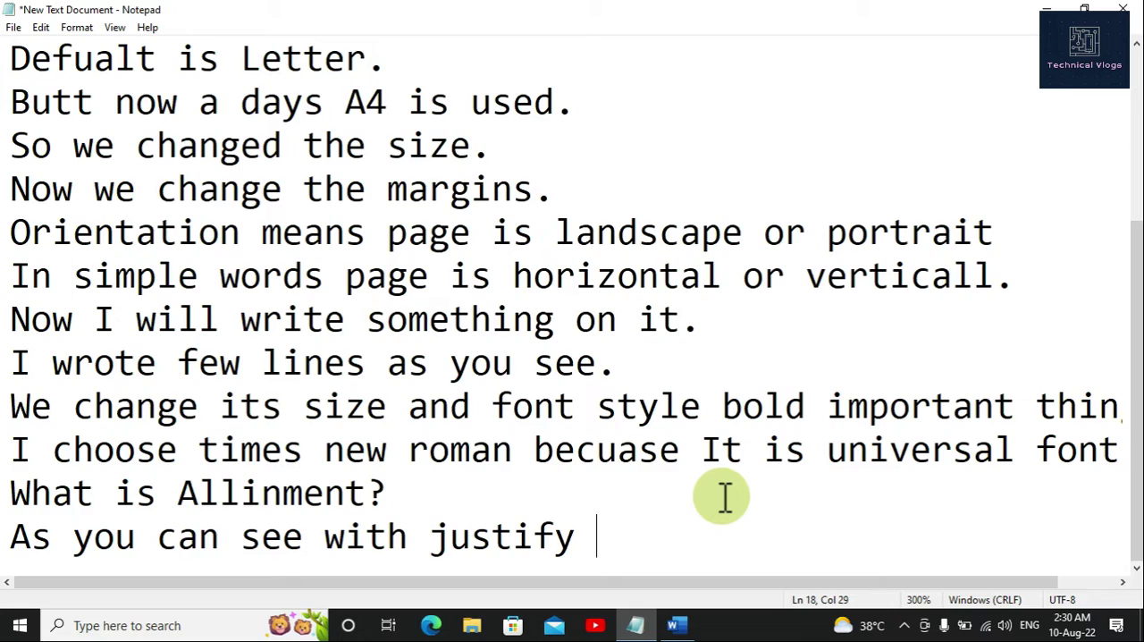
pyautogui.write('both end')
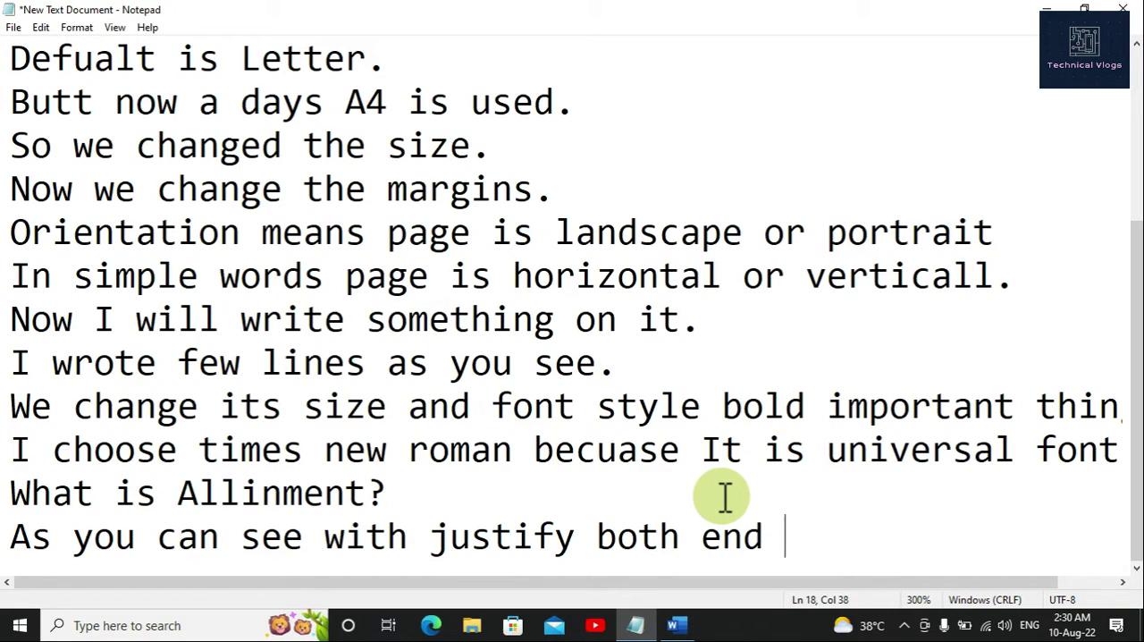
pyautogui.press('BackSpace')
pyautogui.write('s are e')
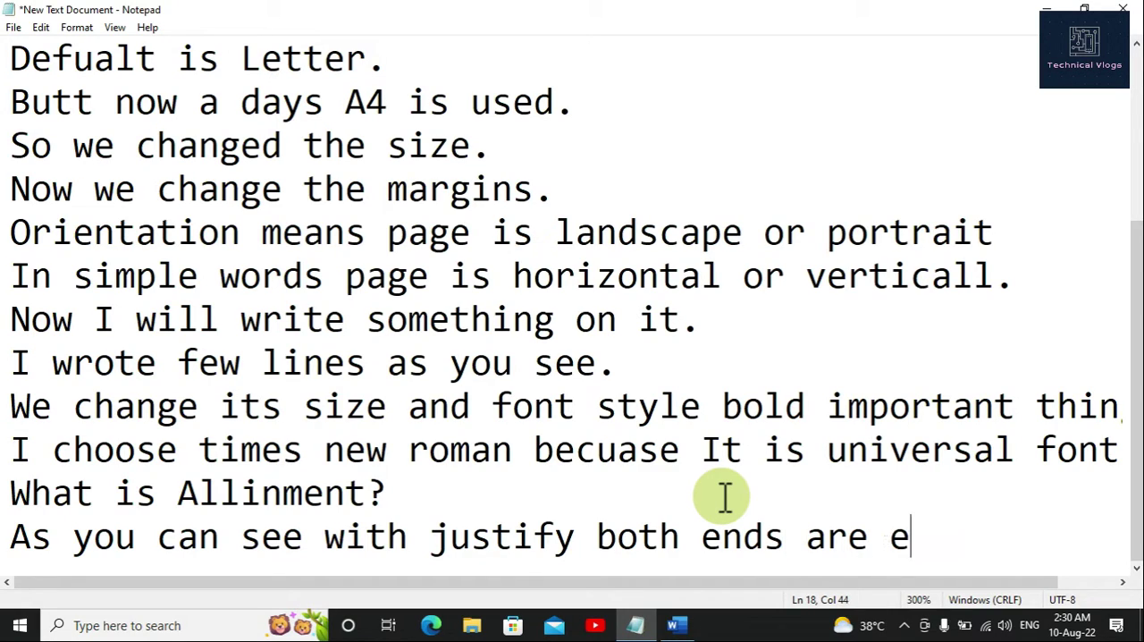
pyautogui.write('qual')
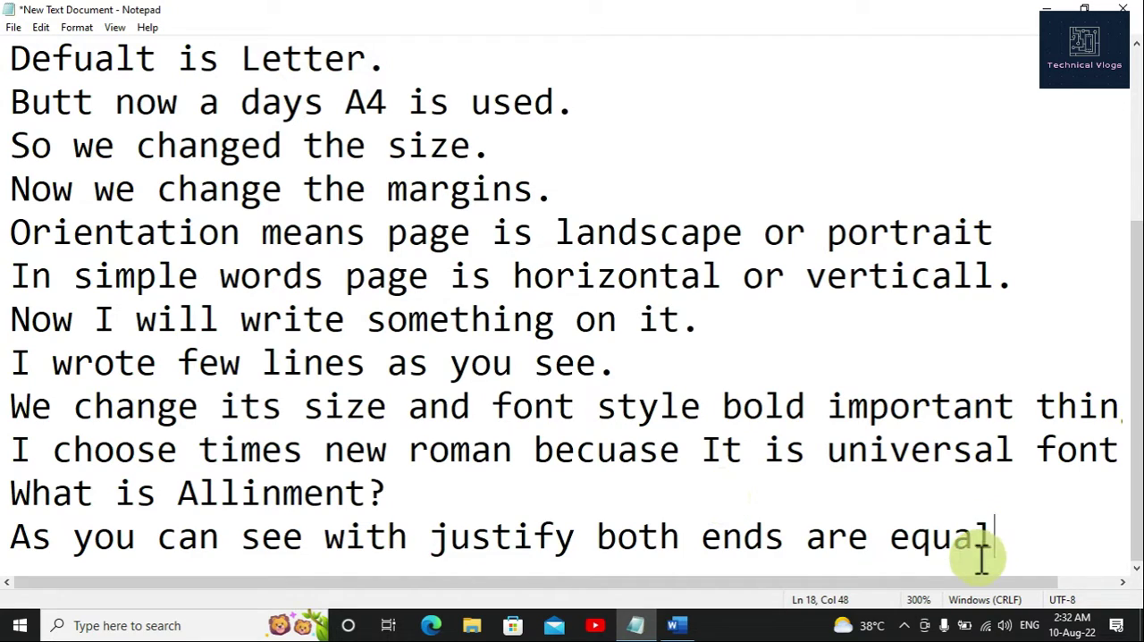
pyautogui.click(905, 625)
pyautogui.click(906, 623)
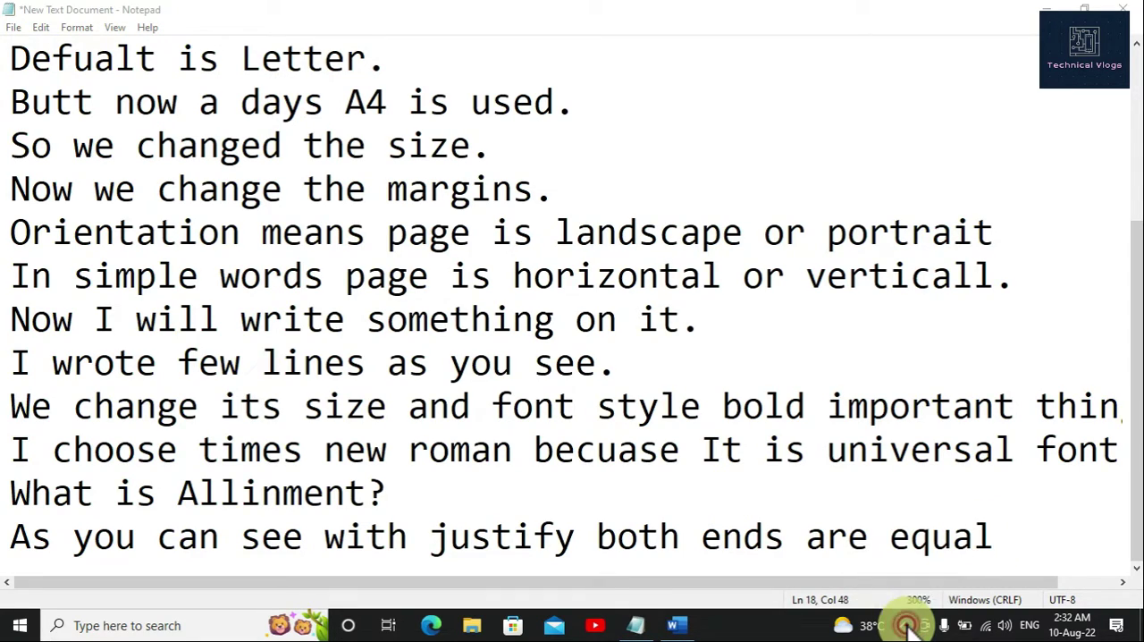
pyautogui.click(992, 531)
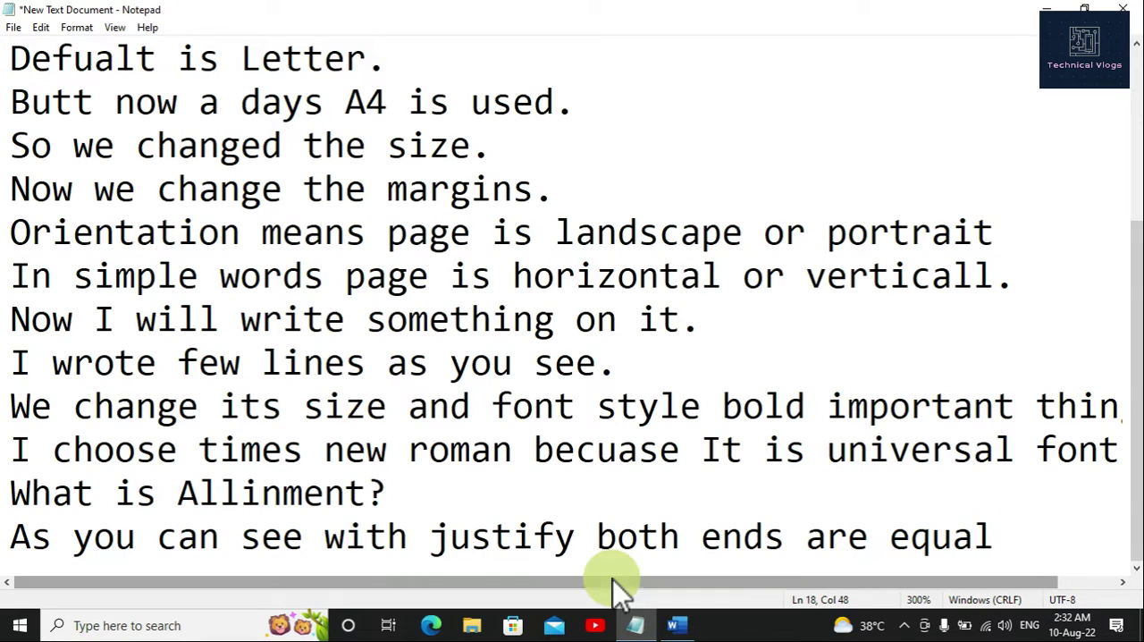
# Step: Switch to the Word document and try left and then center alignment on the whole paragraph
pyautogui.click(679, 623)
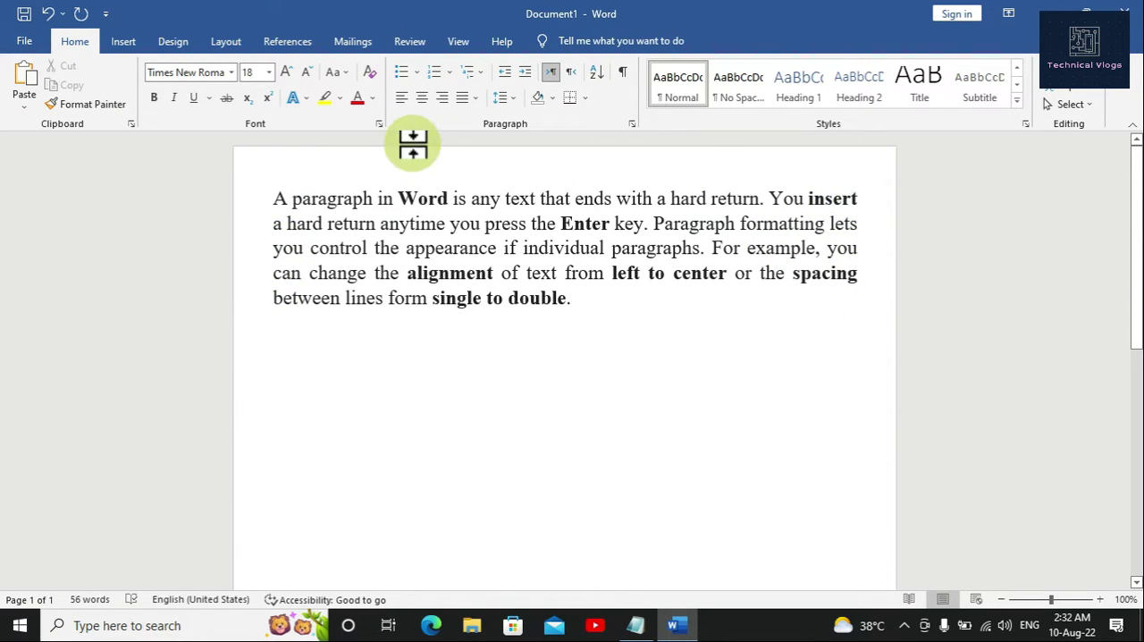
pyautogui.moveTo(577, 301); pyautogui.dragTo(283, 205)
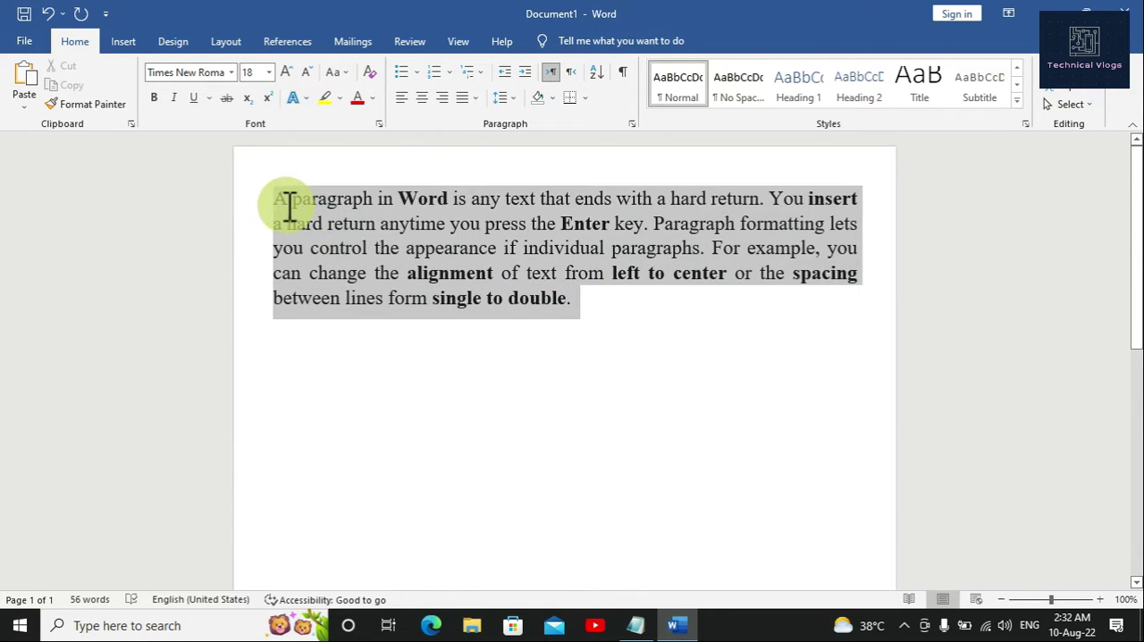
pyautogui.click(404, 97)
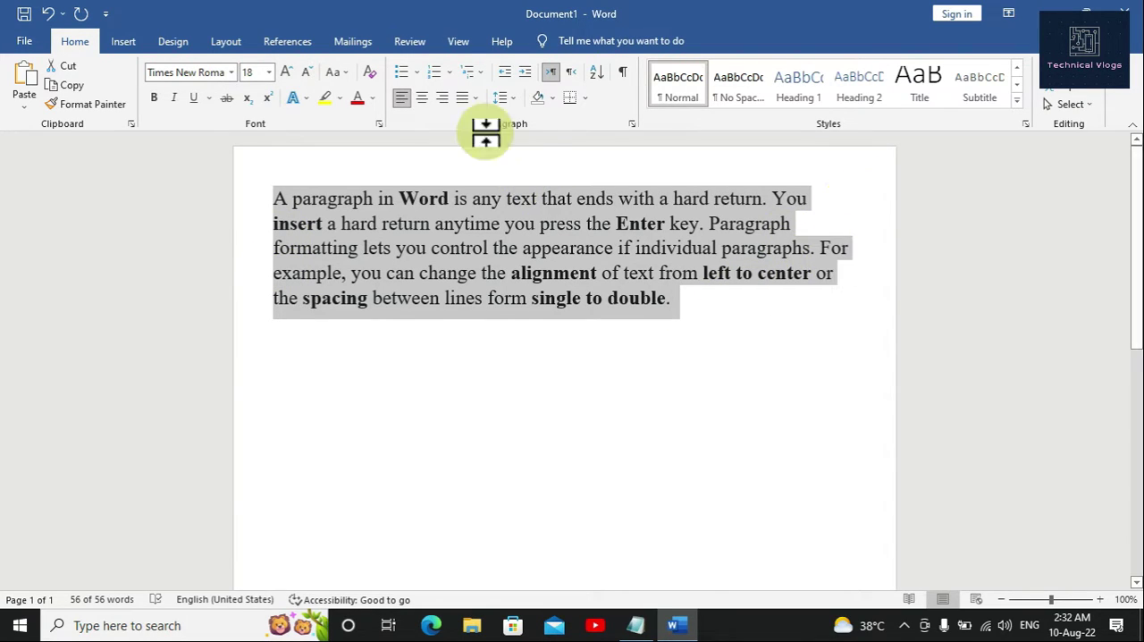
pyautogui.click(422, 100)
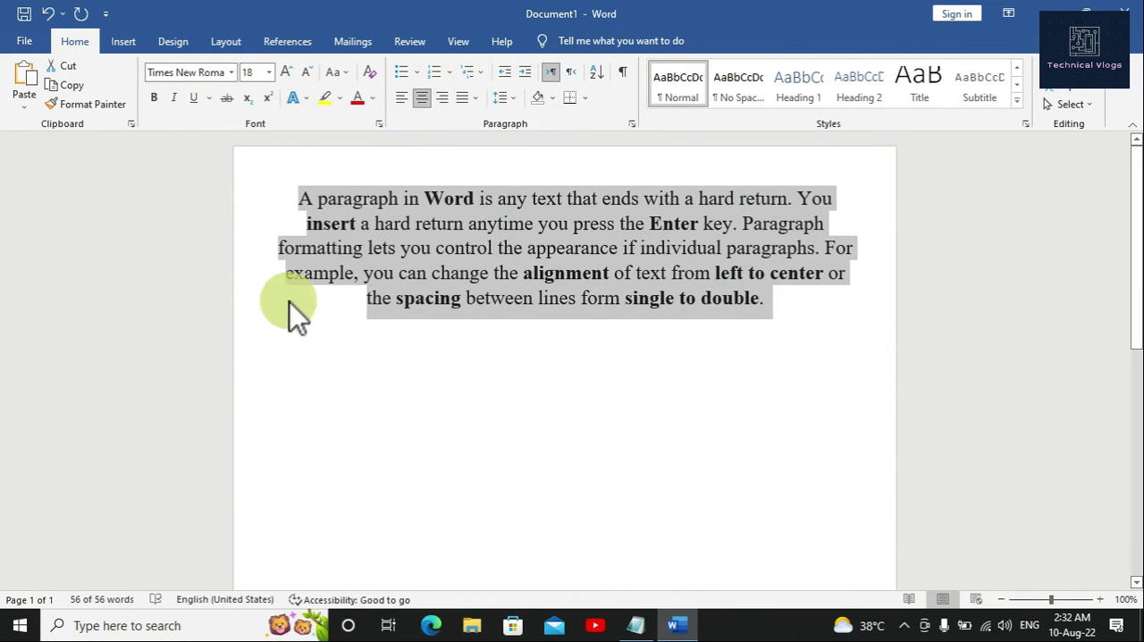
# Step: Justify the whole paragraph again and deselect it
pyautogui.click(466, 103)
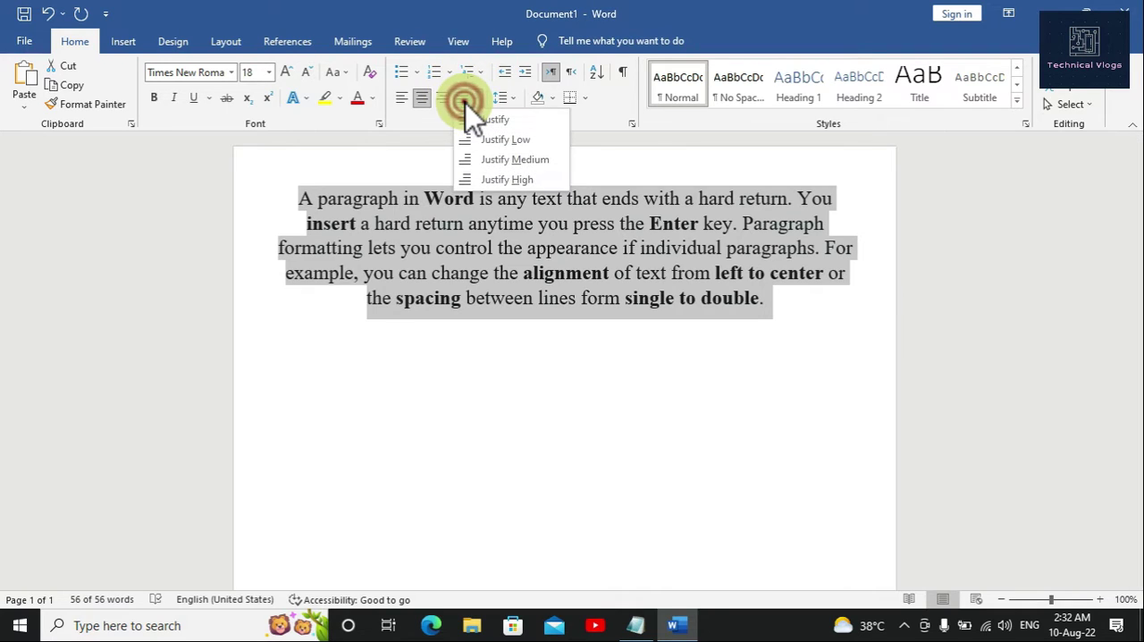
pyautogui.click(470, 122)
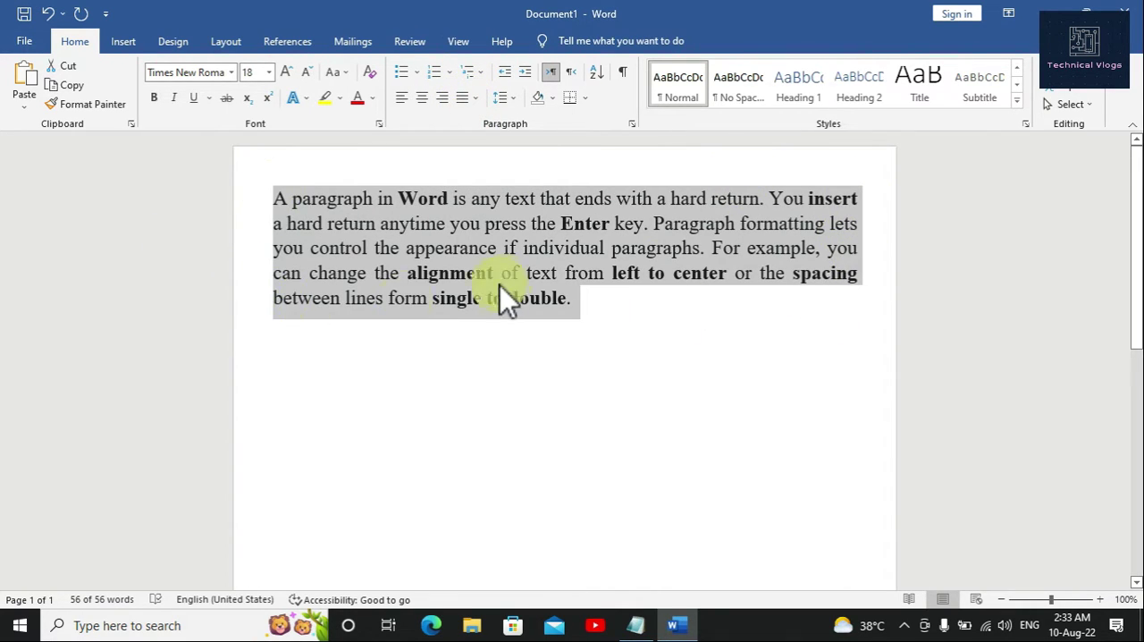
pyautogui.click(596, 307)
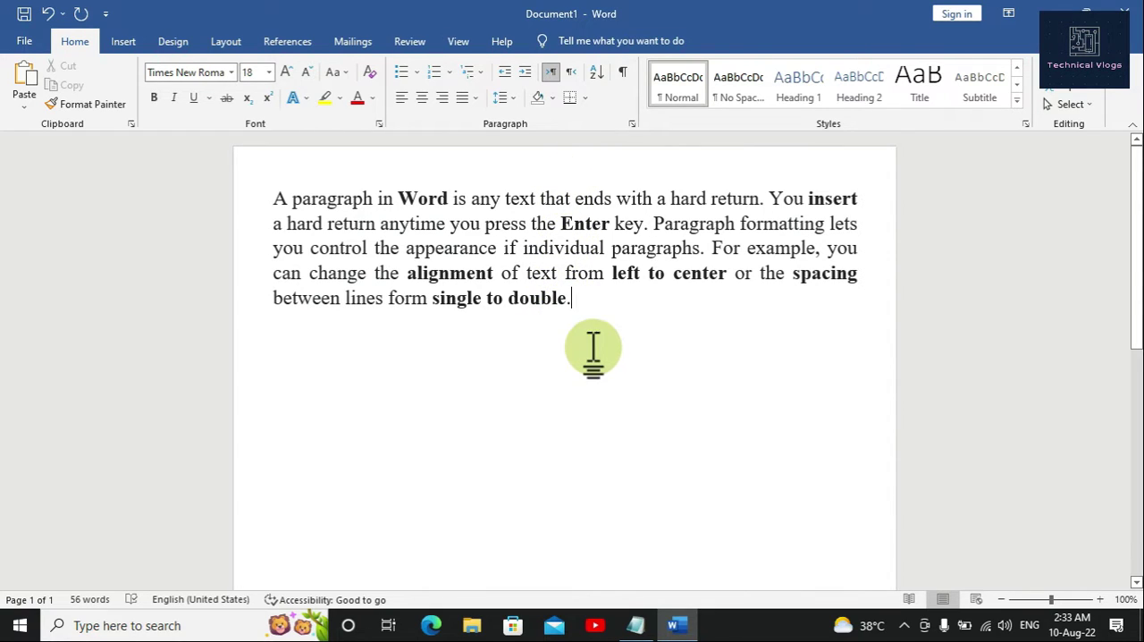
# Step: Switch to the Notepad notes and add the line "Now we will apply different styles on it." at the end
pyautogui.click(631, 624)
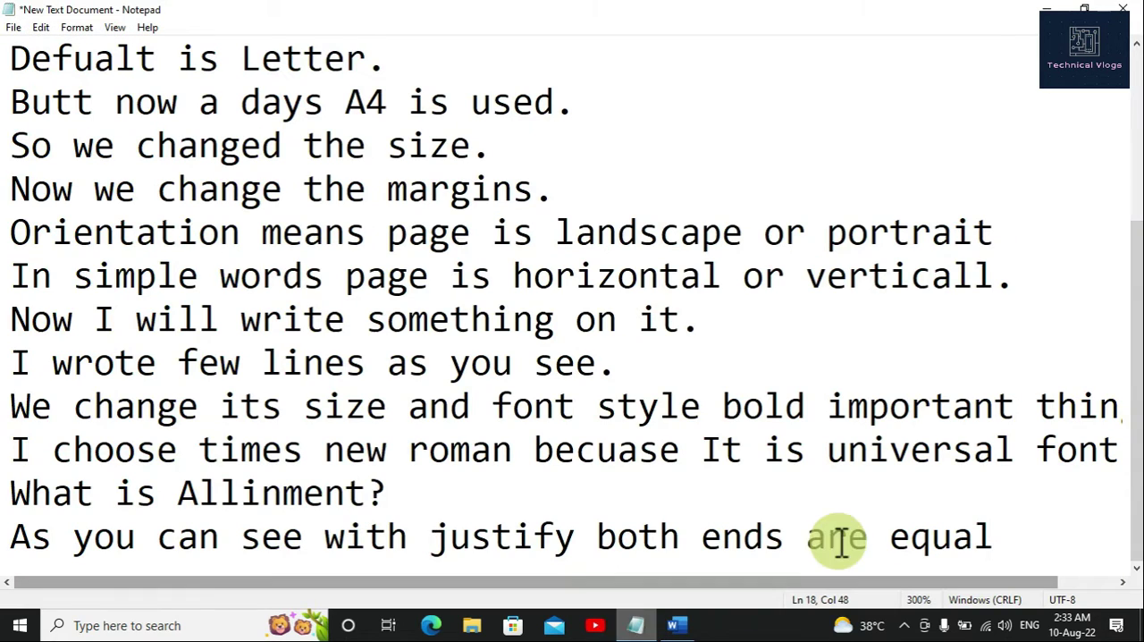
pyautogui.press('Return')
pyautogui.write('NOw')
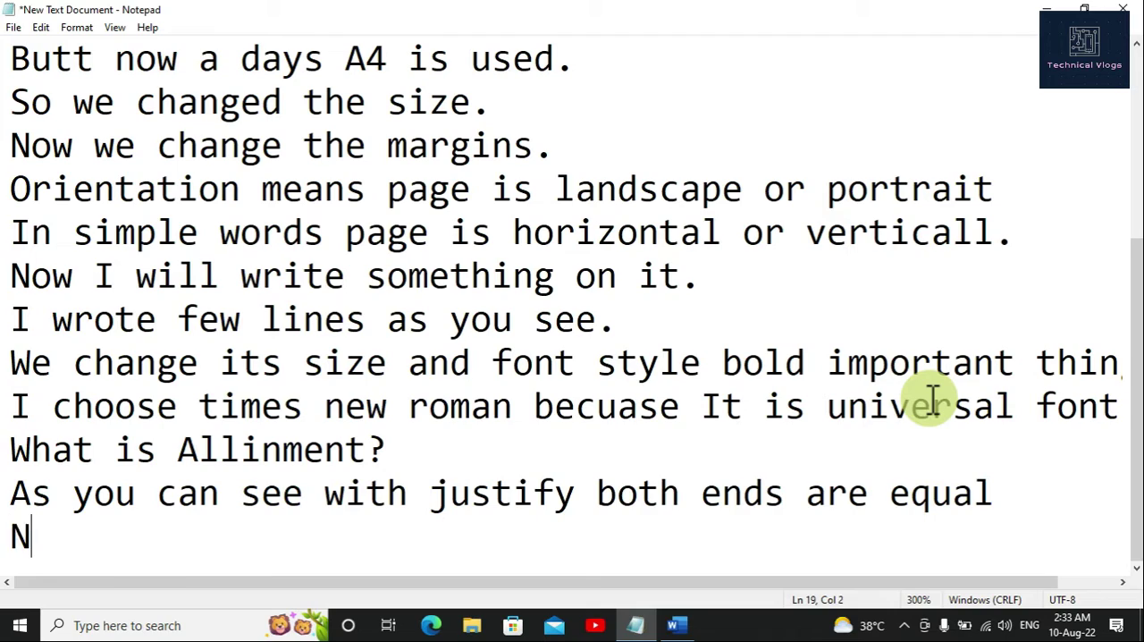
pyautogui.press('BackSpace')
pyautogui.press('BackSpace')
pyautogui.press('BackSpace')
pyautogui.write('ow we will ')
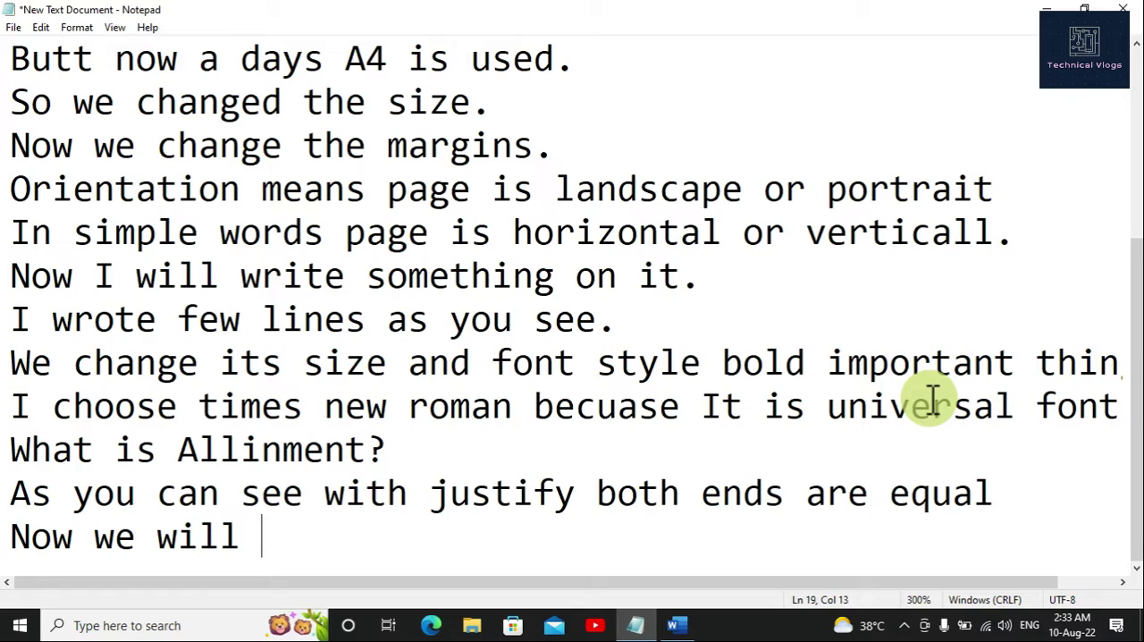
pyautogui.write('apply ')
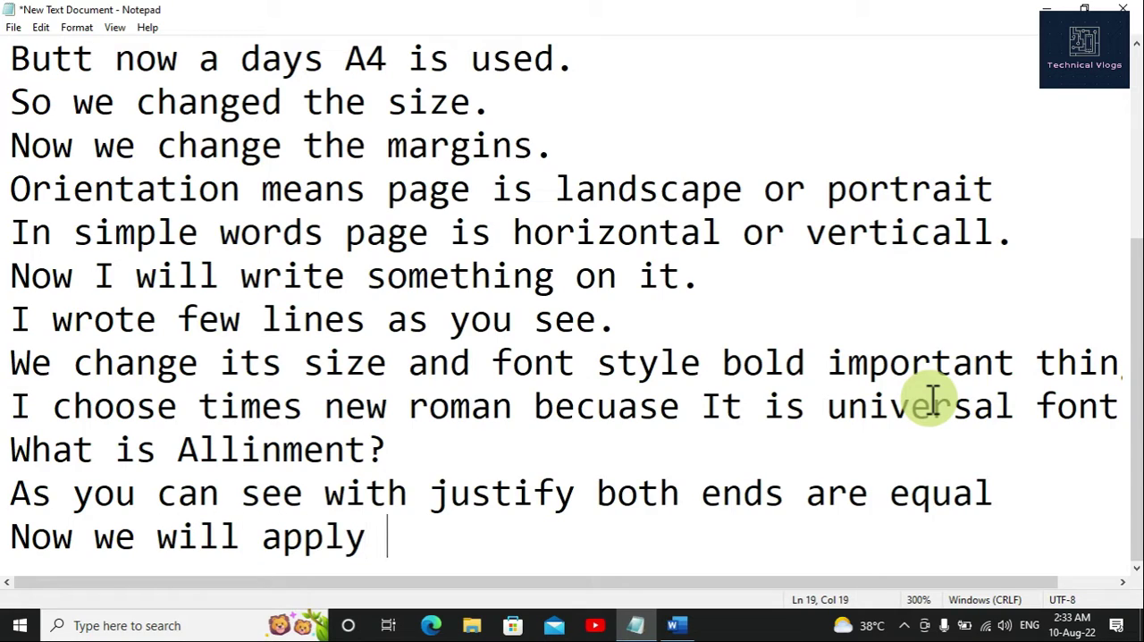
pyautogui.write('differe')
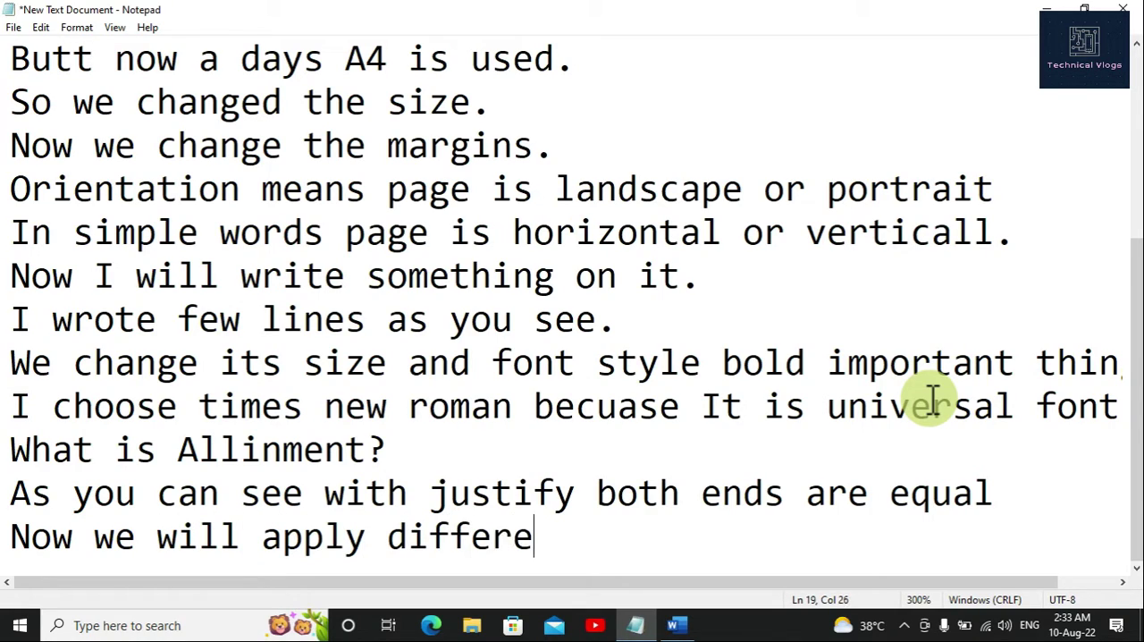
pyautogui.write('nt sty')
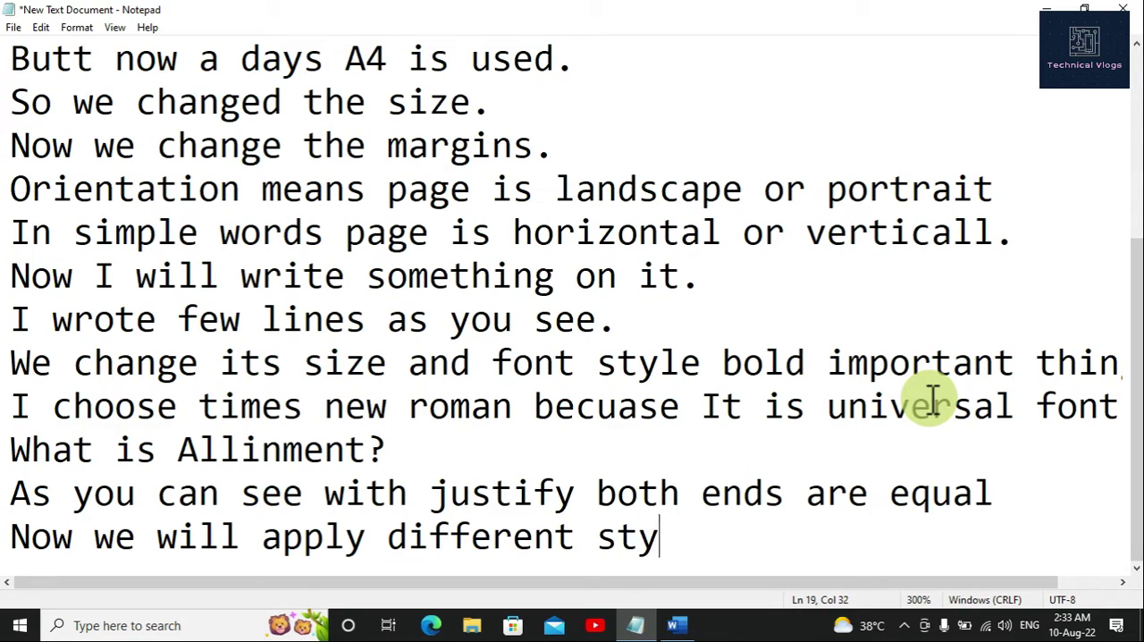
pyautogui.write('les on ')
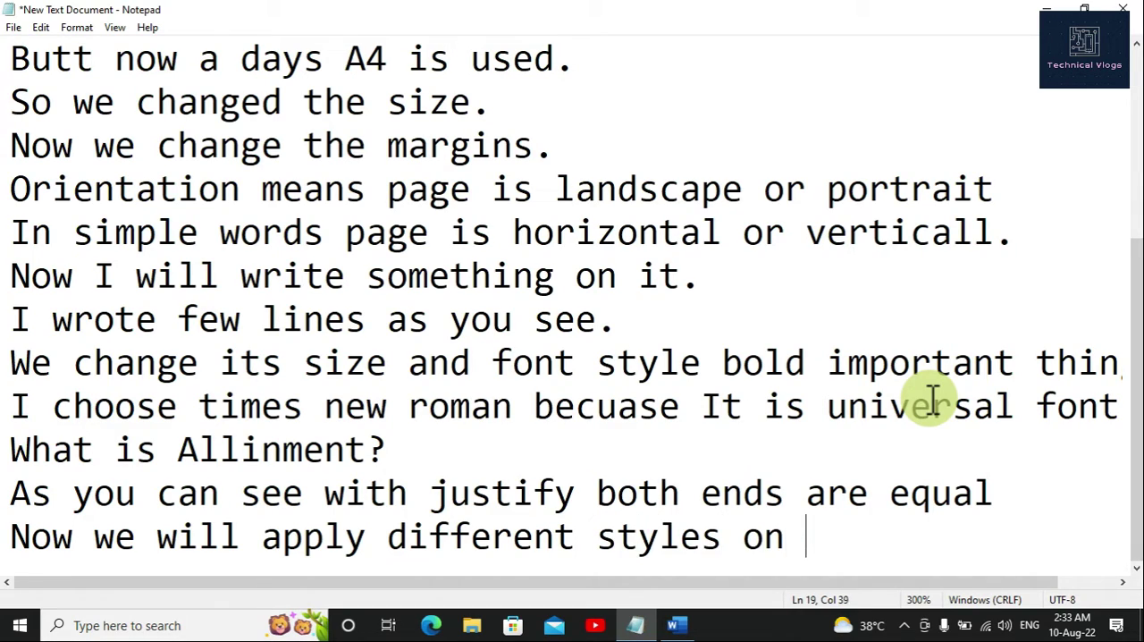
pyautogui.write('it.')
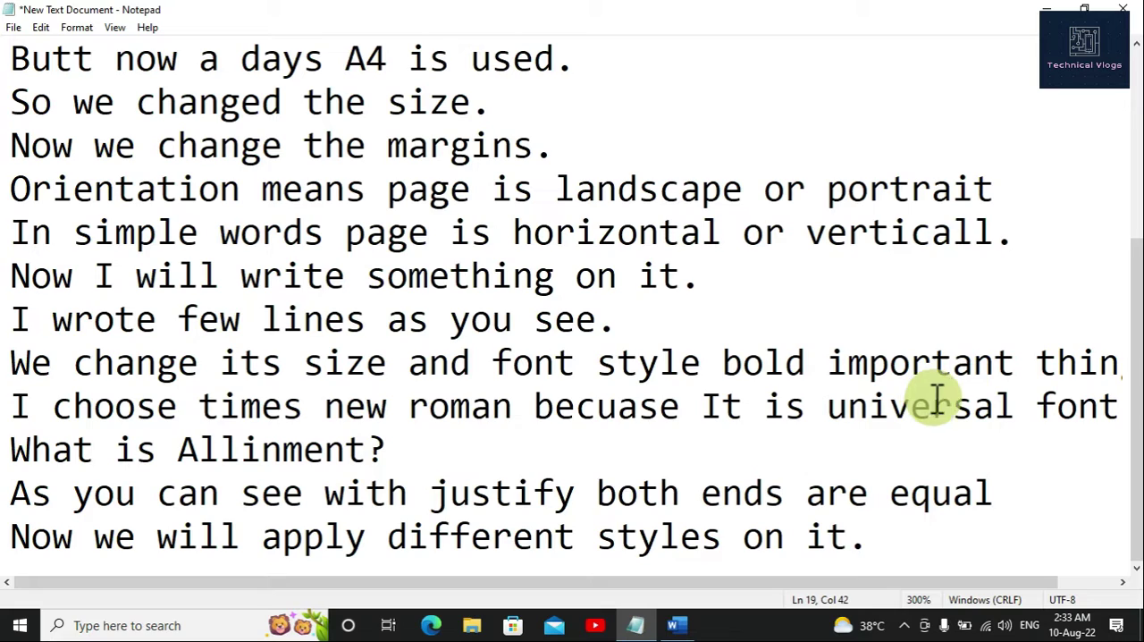
# Step: Switch back to the Word document, select the whole paragraph and display the full set of text styles for it
pyautogui.click(676, 625)
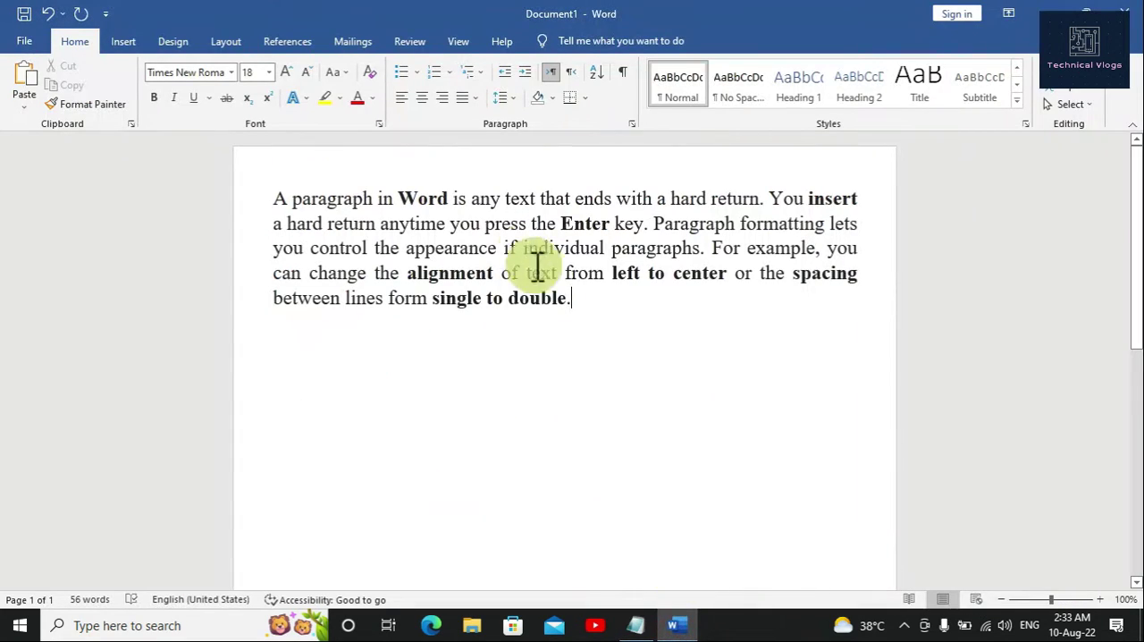
pyautogui.moveTo(575, 299); pyautogui.dragTo(281, 195)
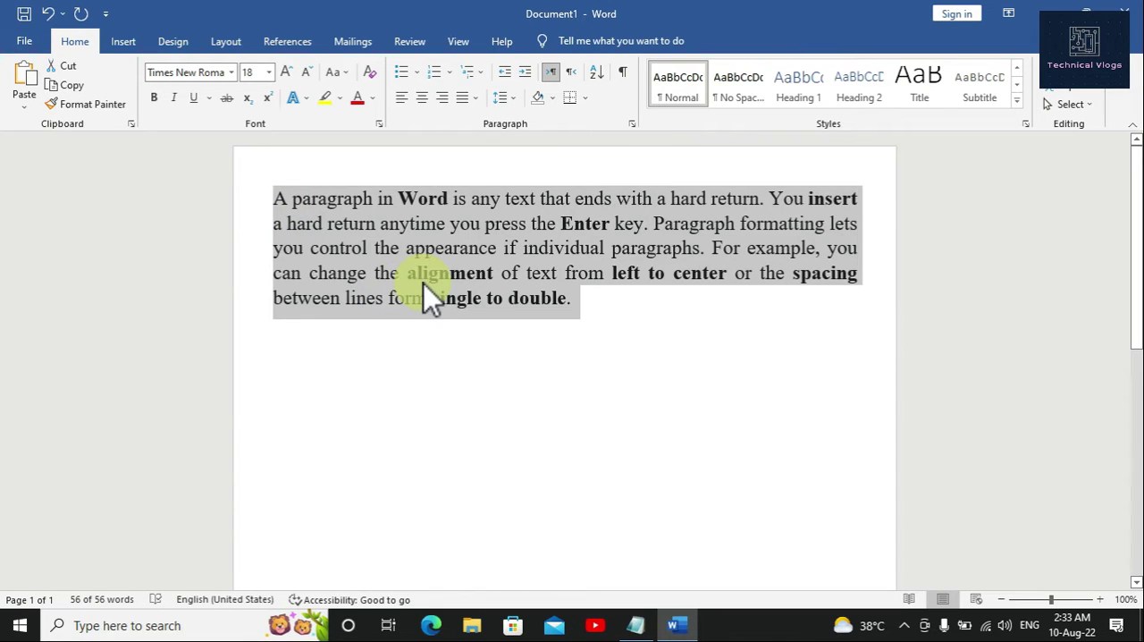
pyautogui.hotkey('ctrl', 'y')
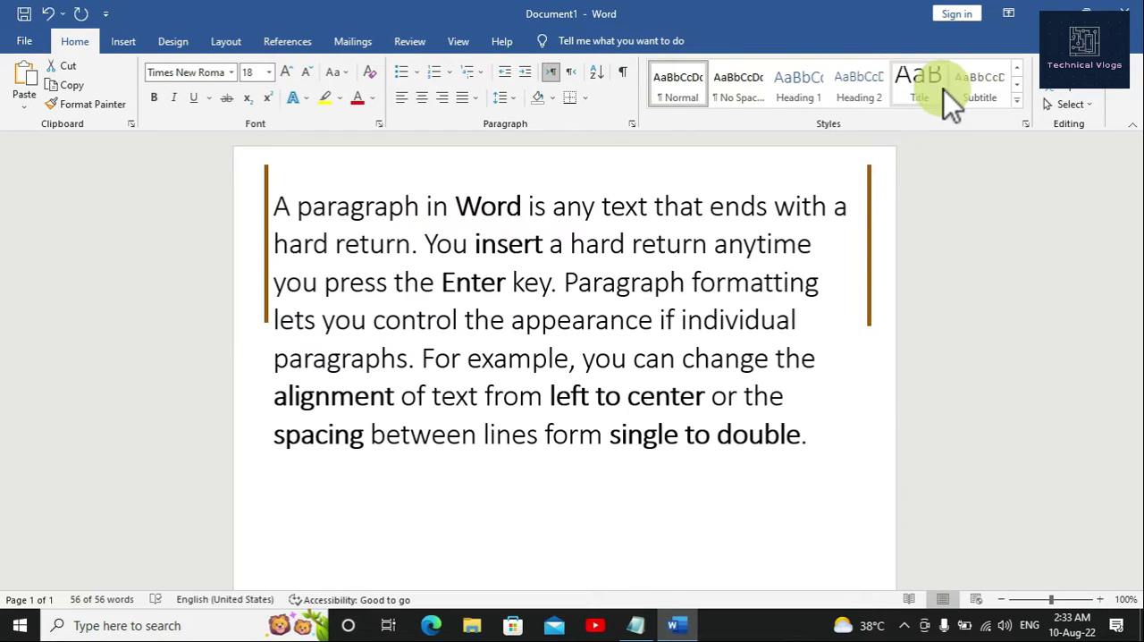
pyautogui.click(1016, 100)
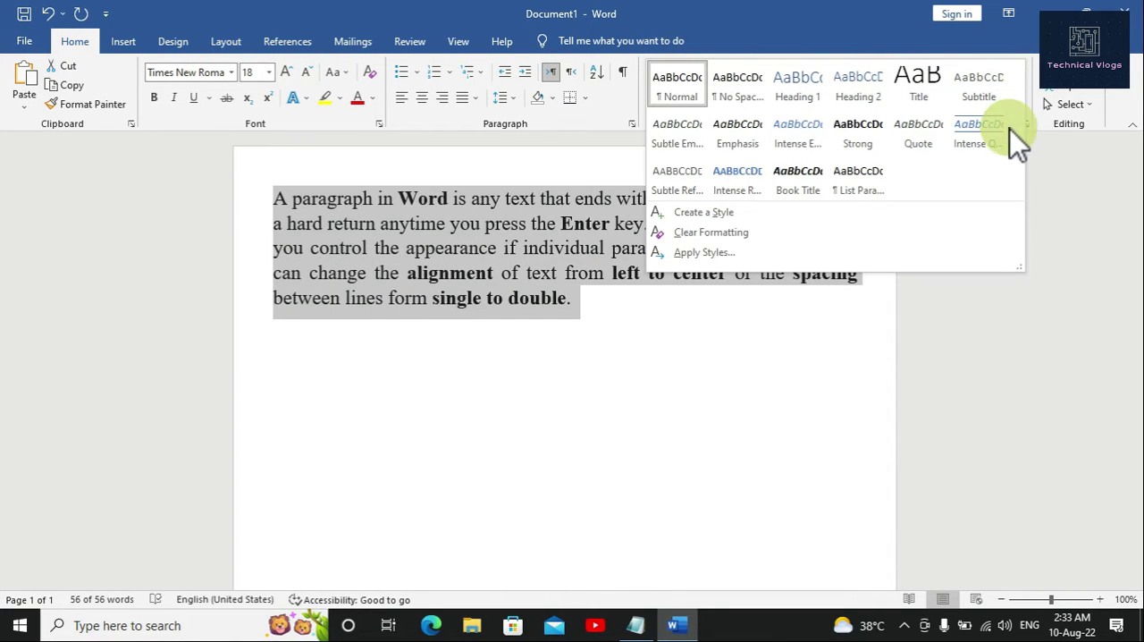
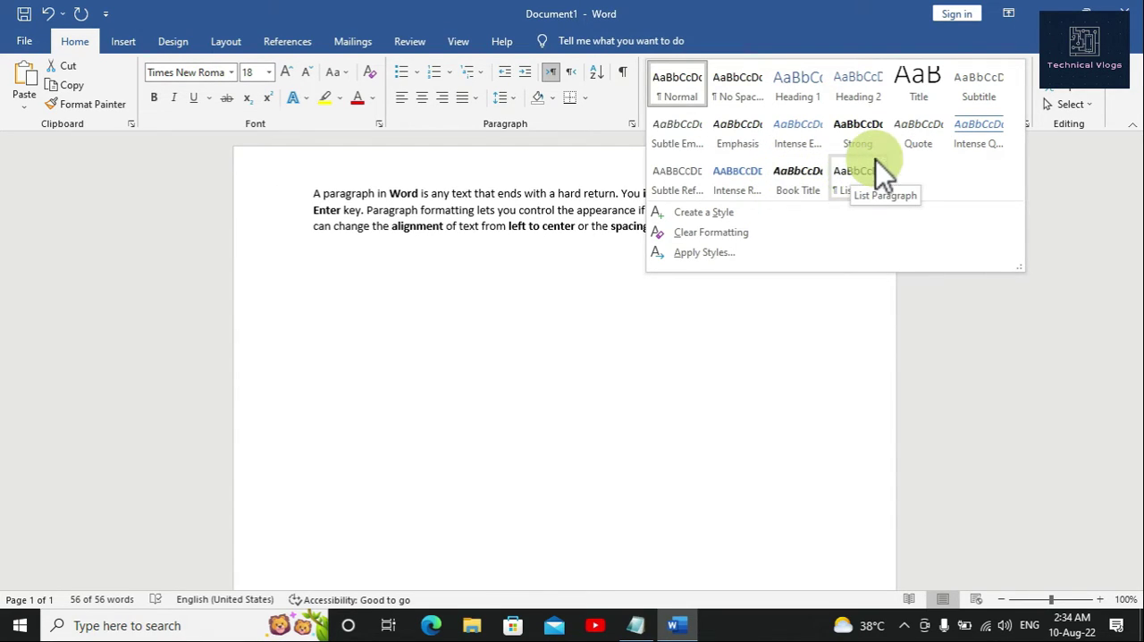
# Step: Apply the Intense Quote style to the selected paragraph and set its font size to 16
pyautogui.click(982, 128)
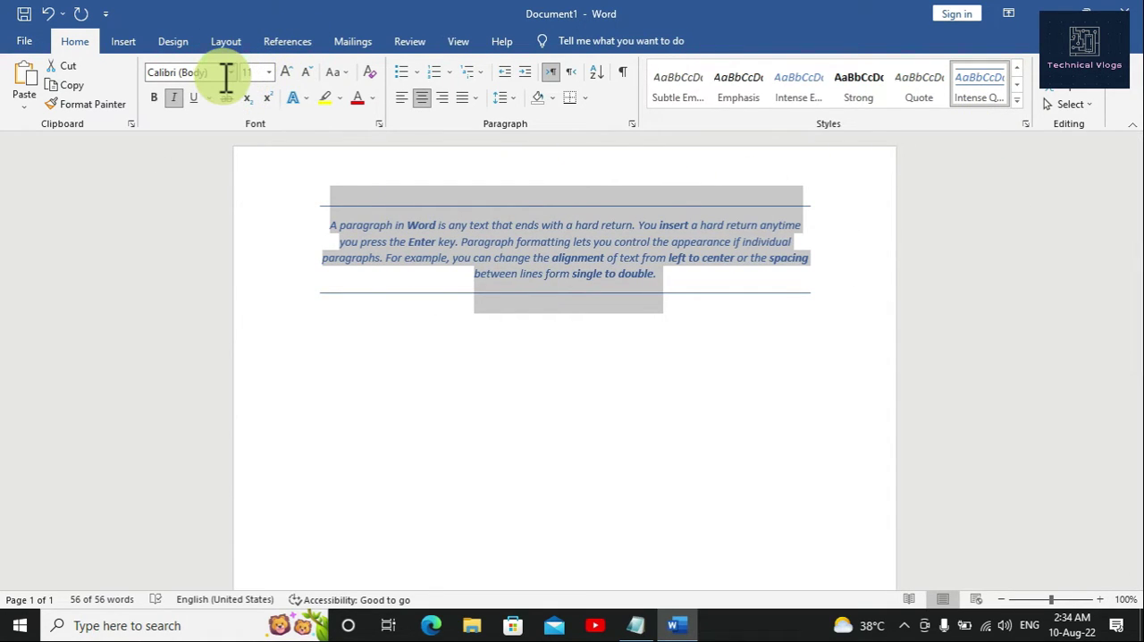
pyautogui.click(272, 73)
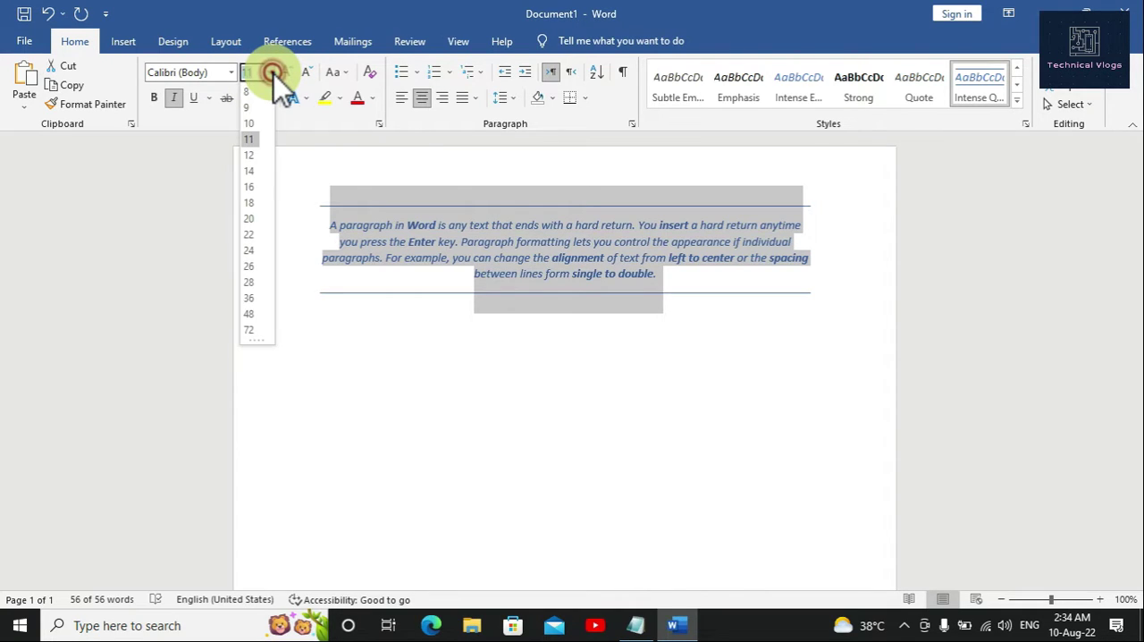
pyautogui.click(245, 192)
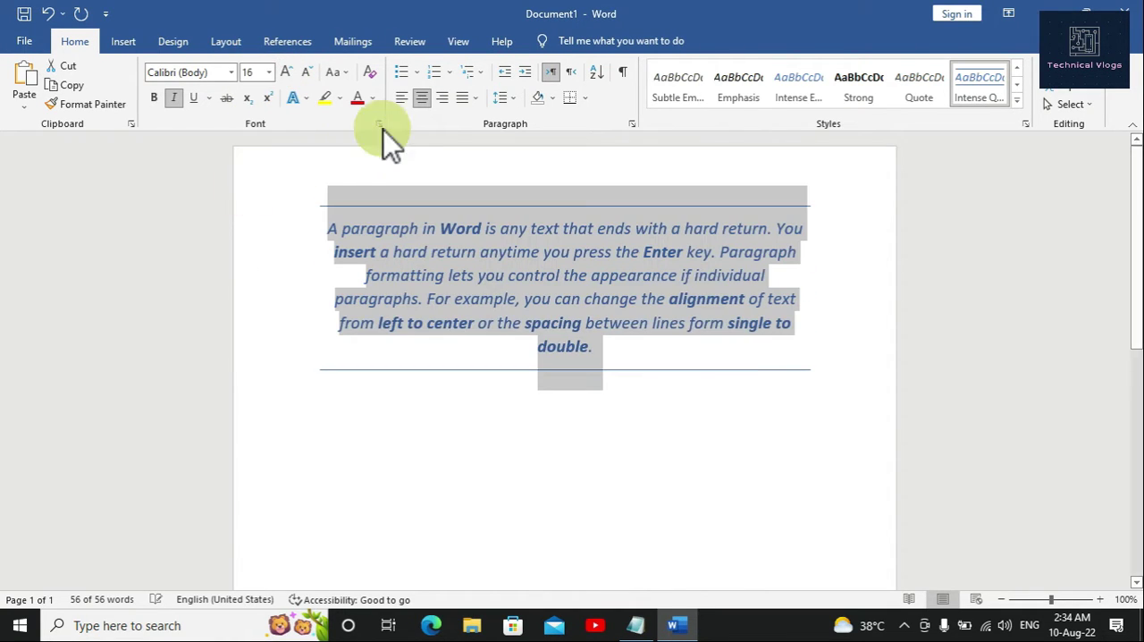
# Step: Try Justify and Justify Medium alignment on the whole paragraph, return it to centered and deselect it
pyautogui.click(462, 105)
pyautogui.click(470, 120)
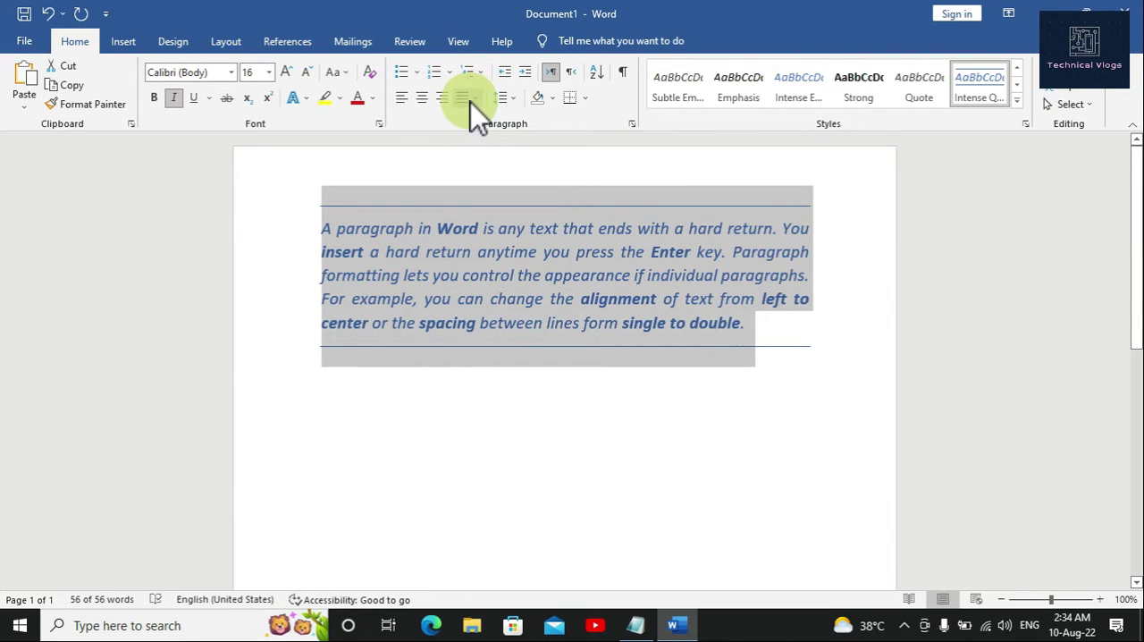
pyautogui.click(479, 102)
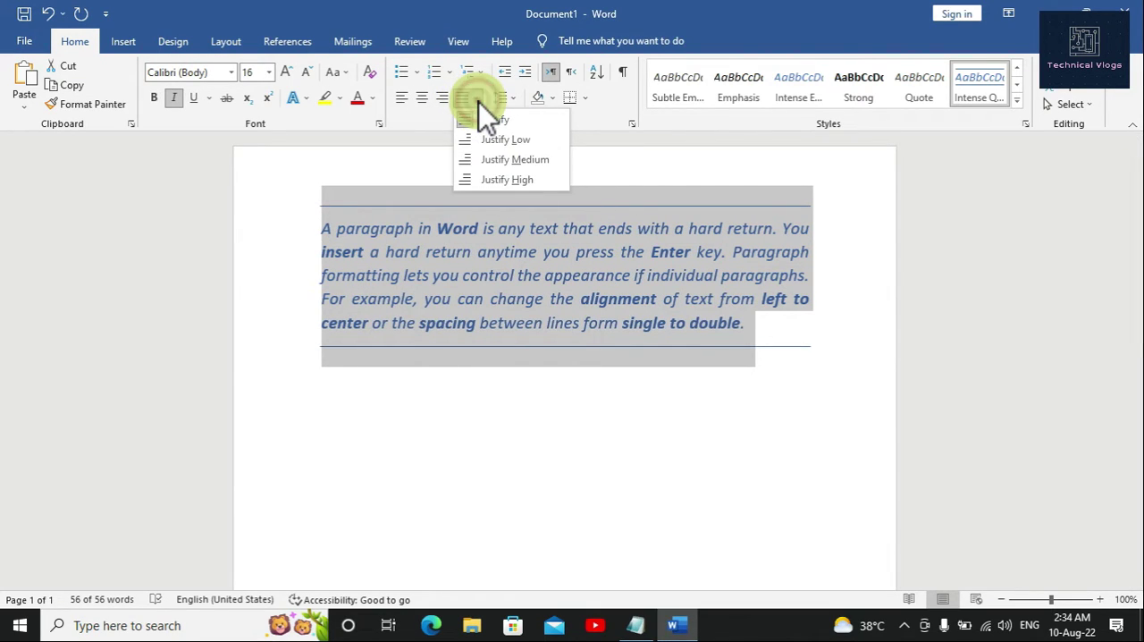
pyautogui.click(478, 159)
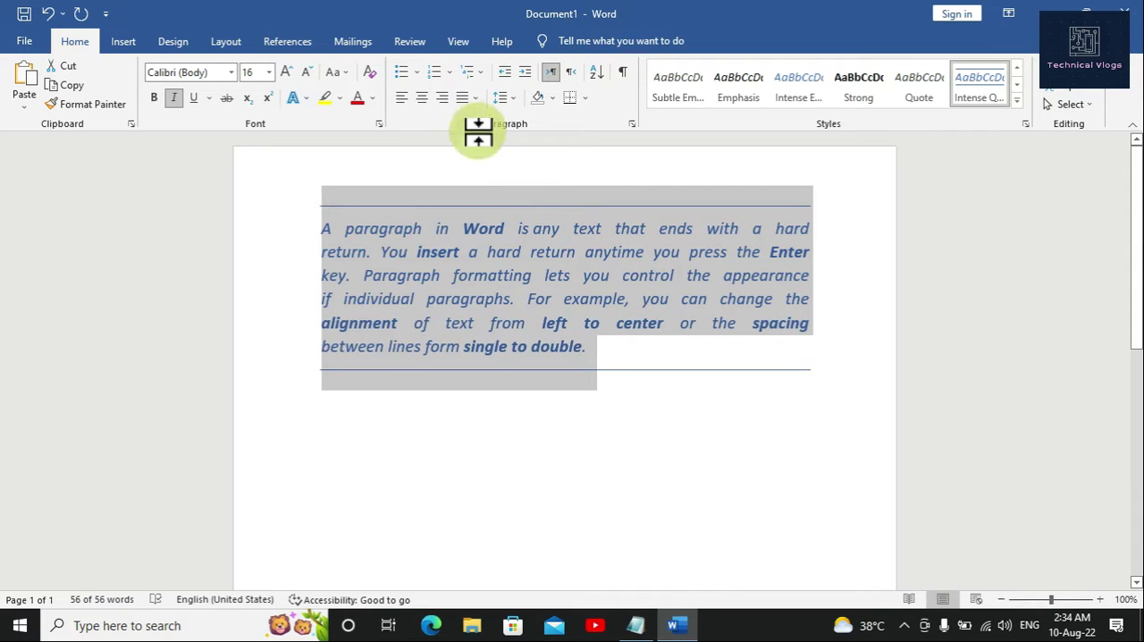
pyautogui.click(475, 101)
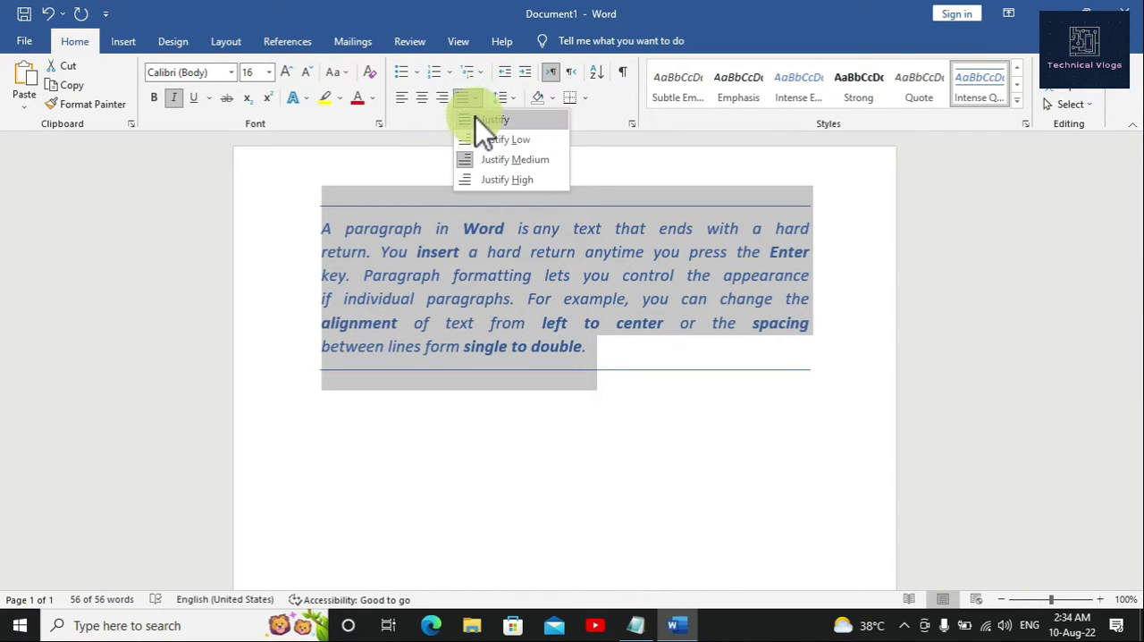
pyautogui.click(475, 119)
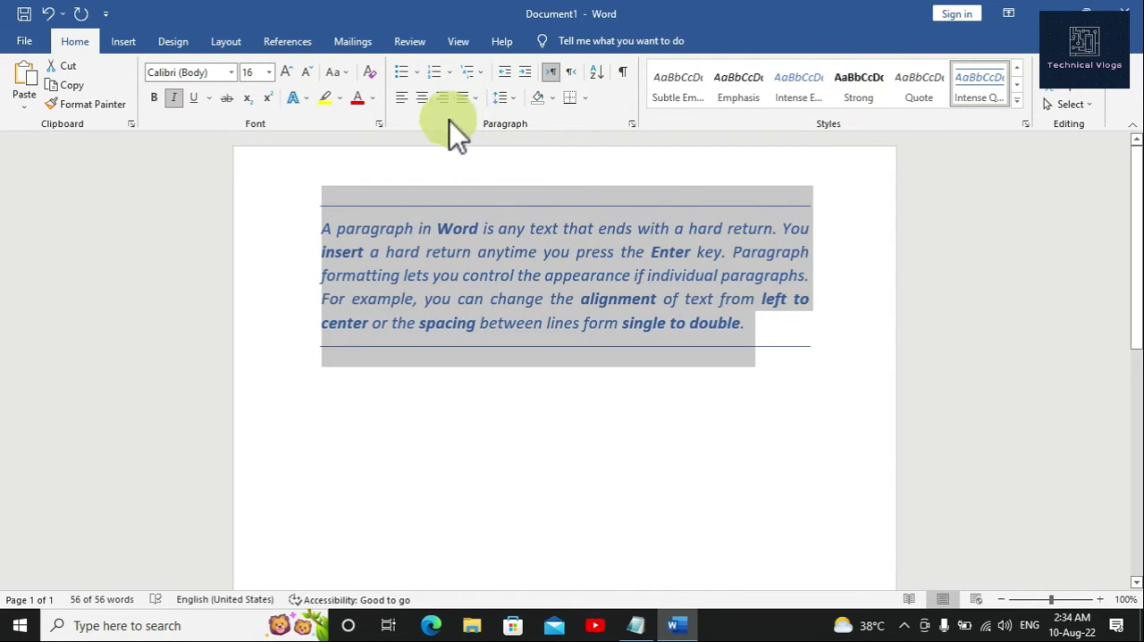
pyautogui.click(422, 99)
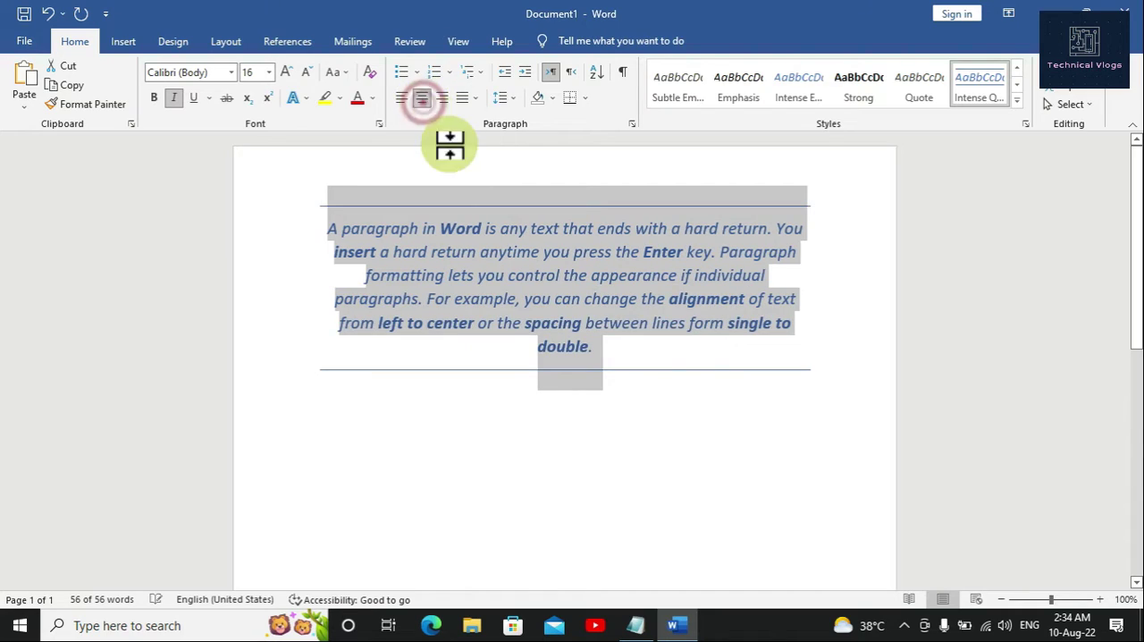
pyautogui.click(672, 357)
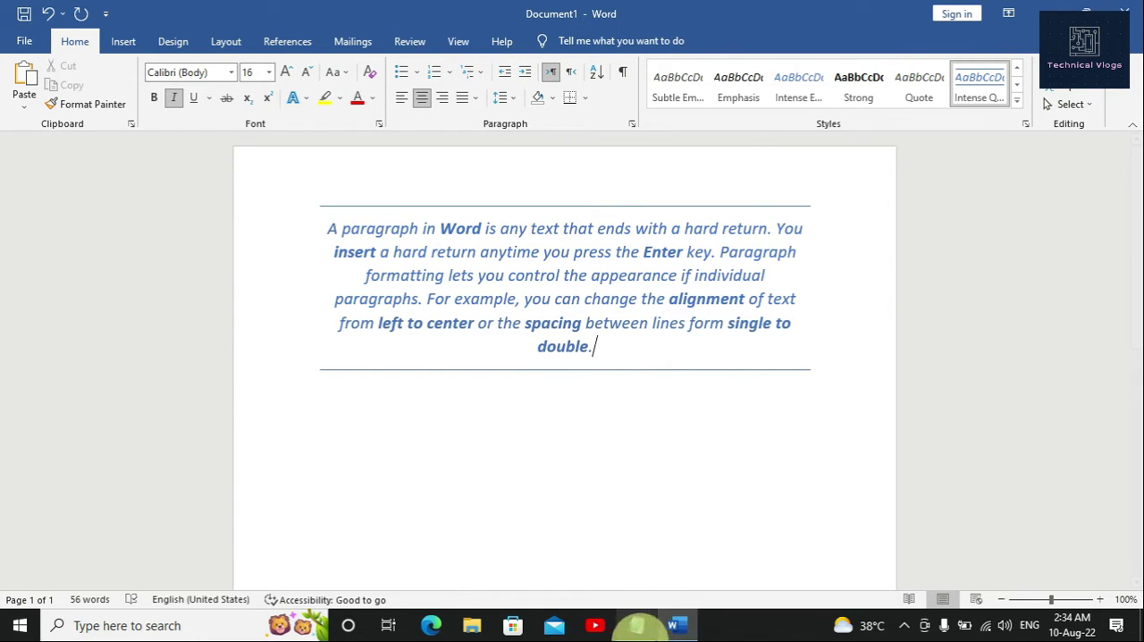
# Step: Switch to the Notepad notes and add the line "How to change color?" at the end
pyautogui.click(635, 625)
pyautogui.press('Return')
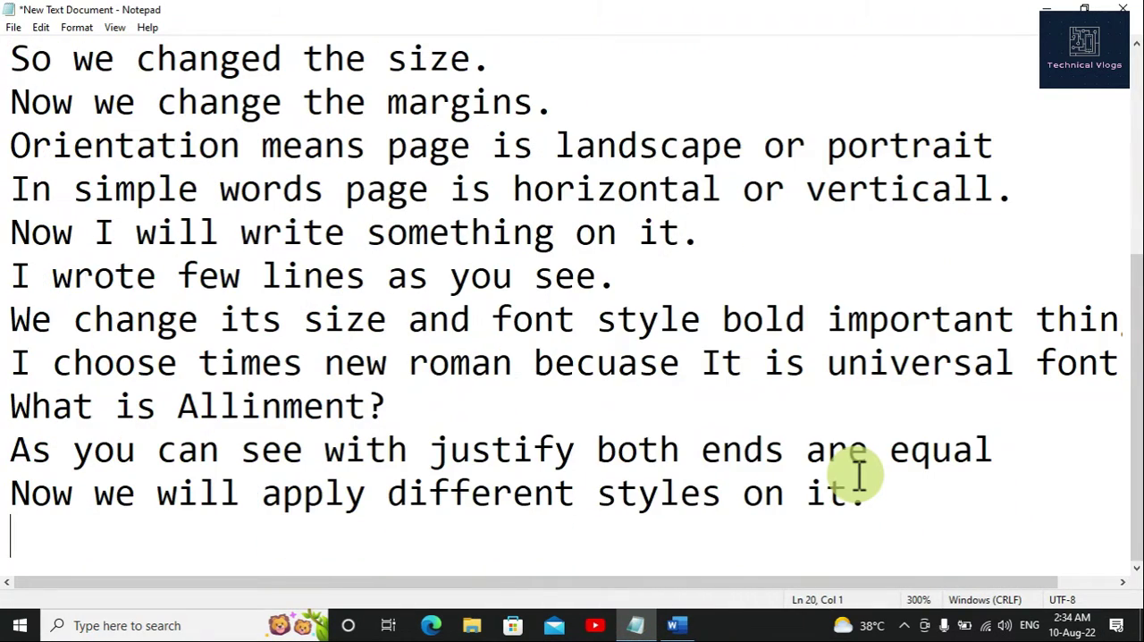
pyautogui.write('How to')
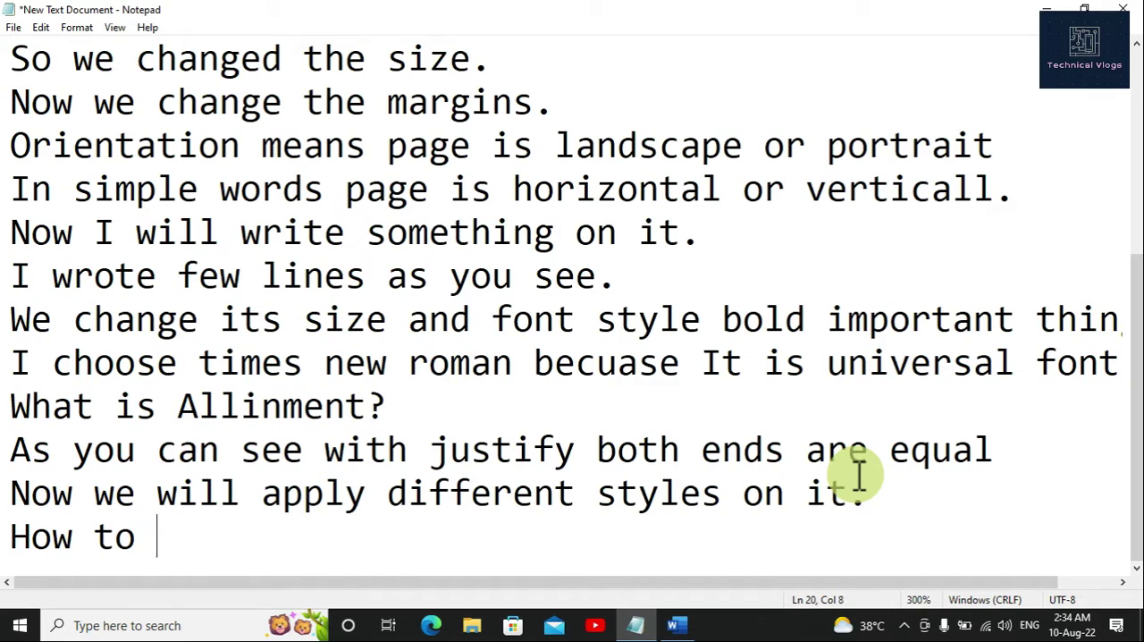
pyautogui.write(' change')
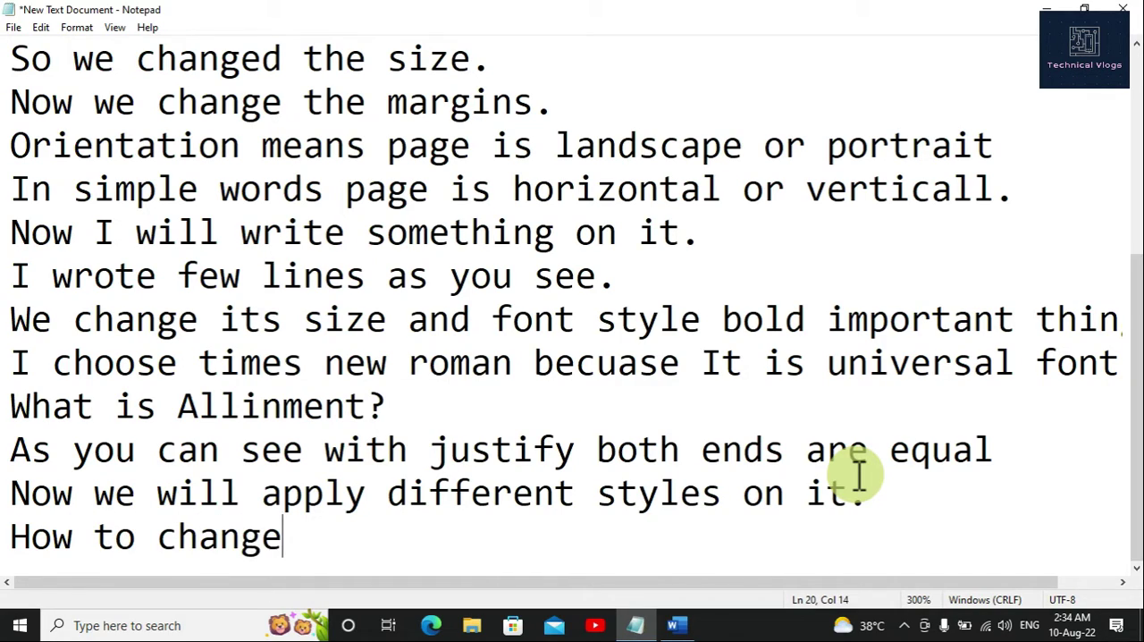
pyautogui.write(' color')
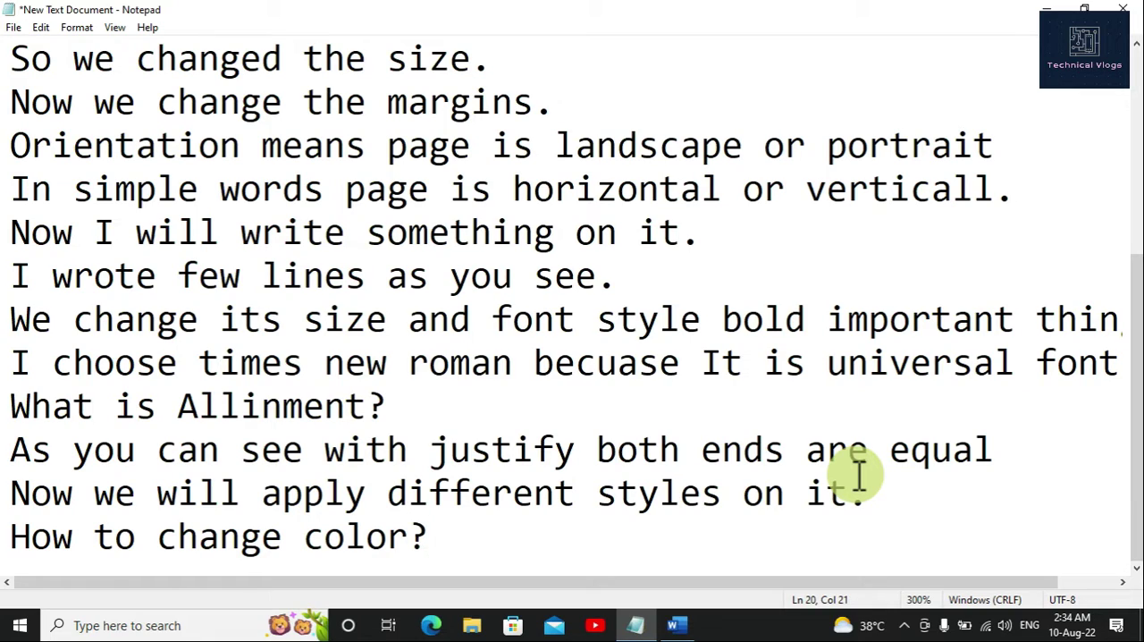
pyautogui.write('?')
# Step: Add the line "See Carefuly" below the color question
pyautogui.press('Return')
pyautogui.write('Se')
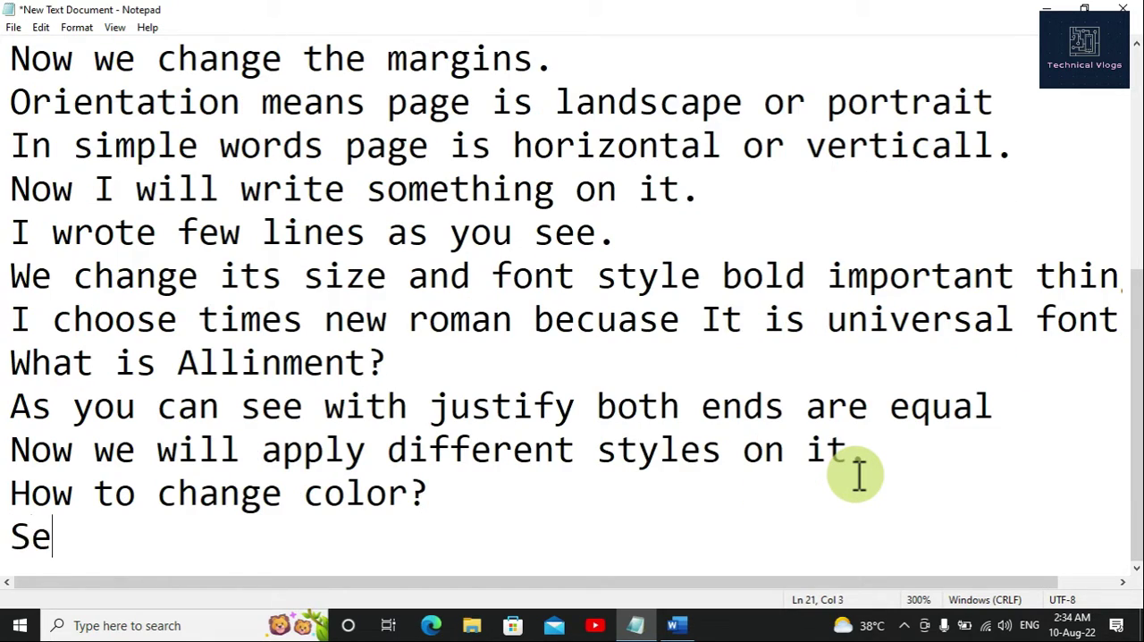
pyautogui.write('e')
pyautogui.write(' Car')
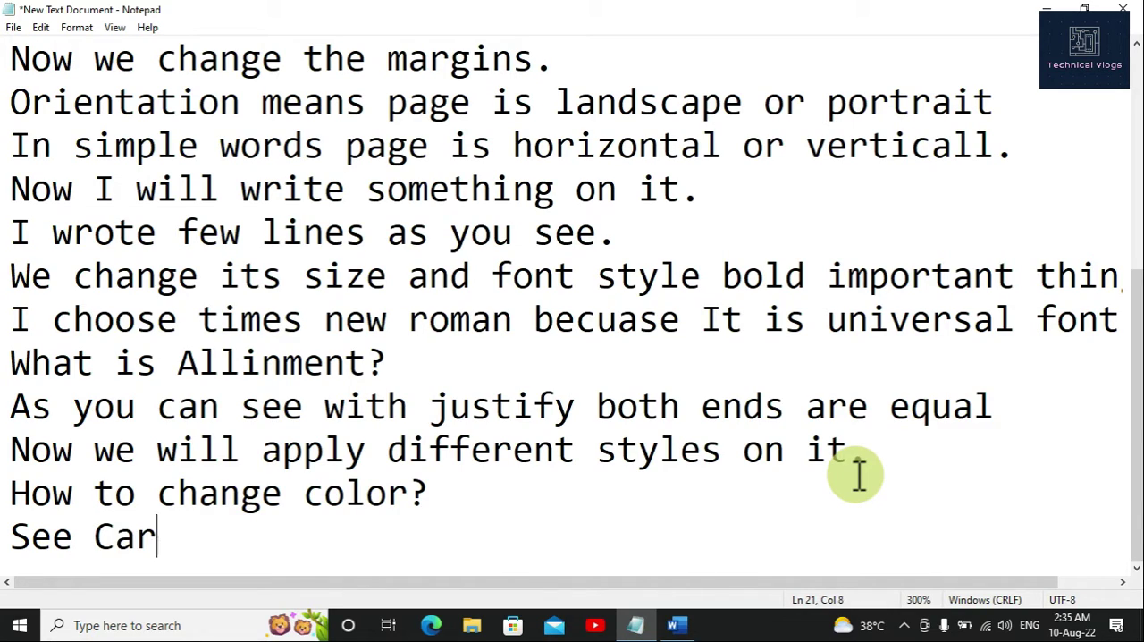
pyautogui.write('efuly')
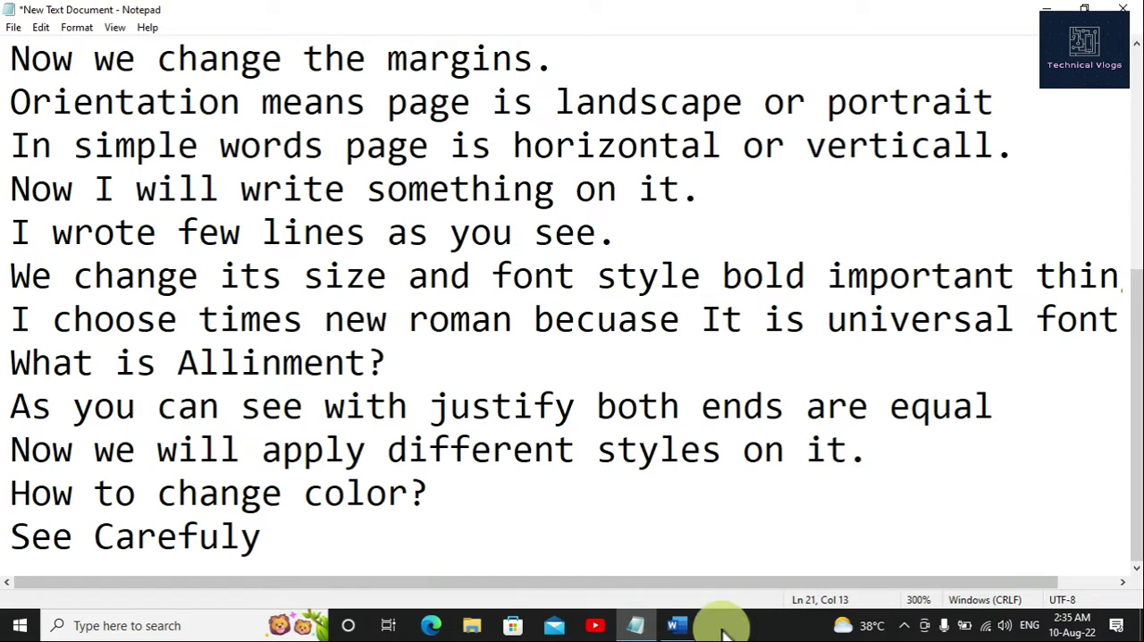
# Step: Switch back to the Word document, select the whole paragraph and give it the custom dark green font color #011708
pyautogui.click(676, 624)
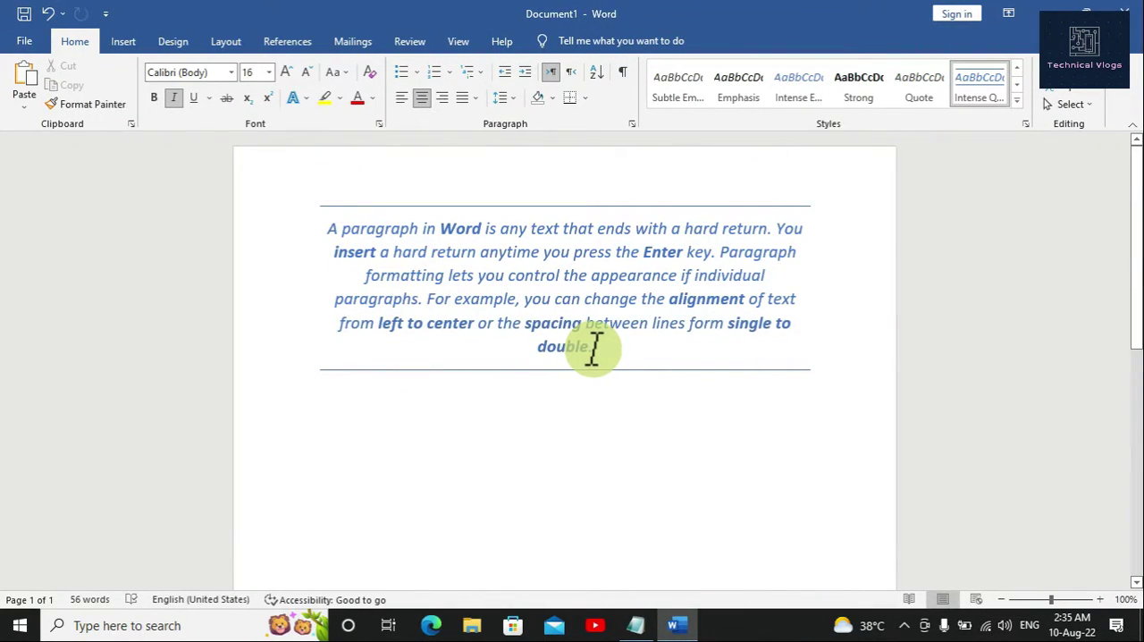
pyautogui.moveTo(594, 347); pyautogui.dragTo(345, 234)
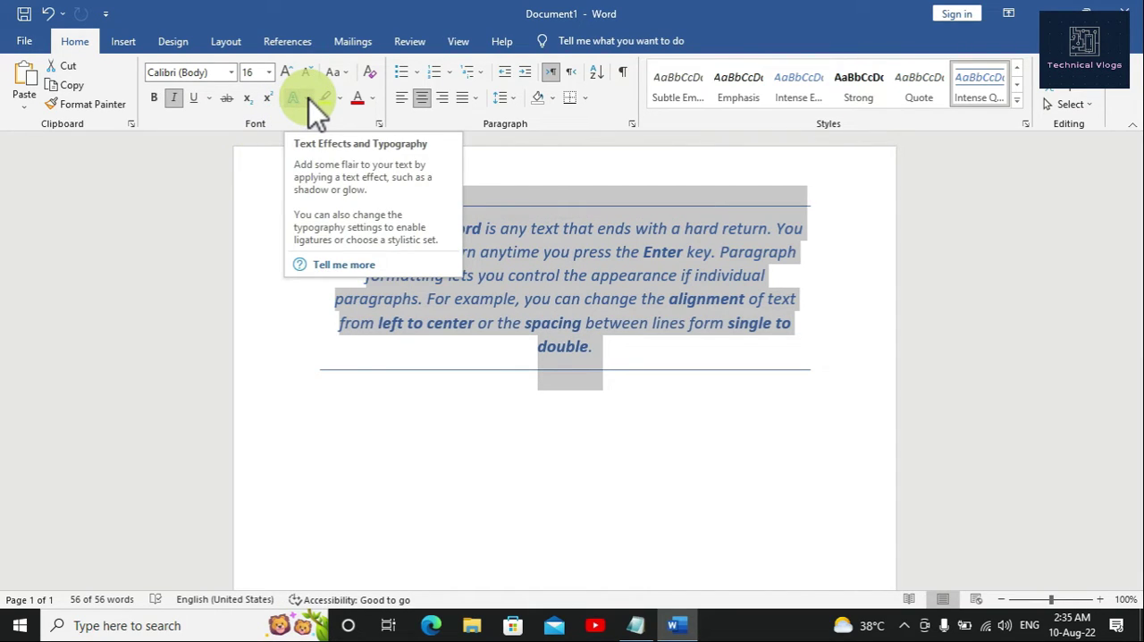
pyautogui.click(371, 101)
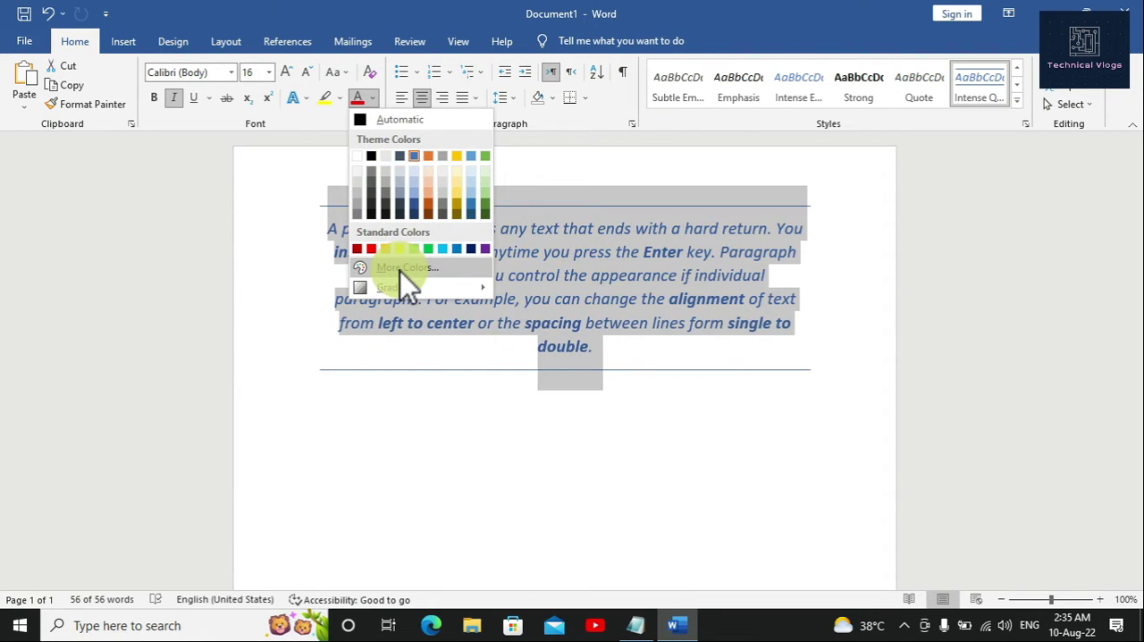
pyautogui.moveTo(410, 289)
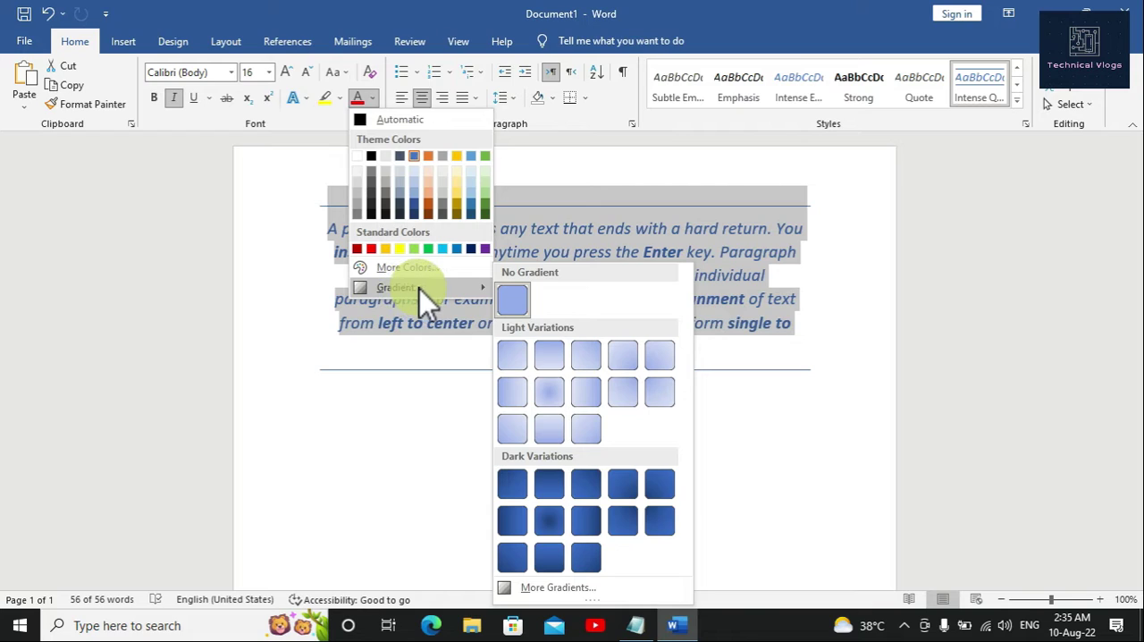
pyautogui.click(429, 270)
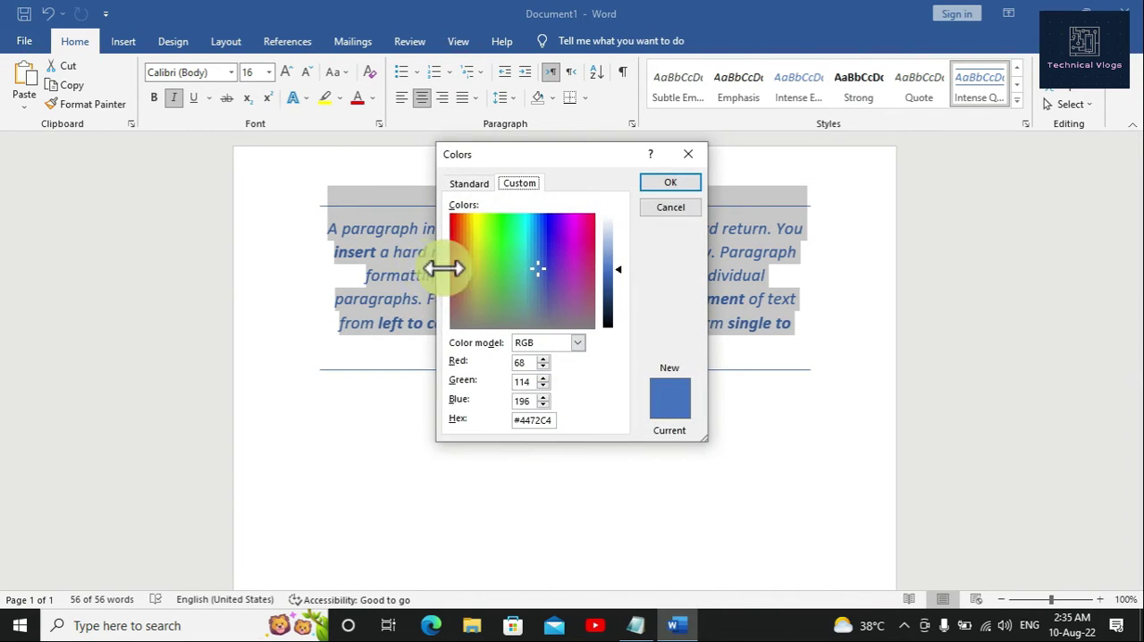
pyautogui.moveTo(536, 276)
pyautogui.mouseDown()
pyautogui.moveTo(493, 256)
pyautogui.moveTo(479, 232)
pyautogui.moveTo(471, 309)
pyautogui.moveTo(491, 320)
pyautogui.moveTo(536, 304)
pyautogui.moveTo(533, 291)
pyautogui.mouseUp()
pyautogui.moveTo(620, 271); pyautogui.dragTo(622, 320)
pyautogui.moveTo(534, 293); pyautogui.dragTo(506, 226)
pyautogui.click(670, 184)
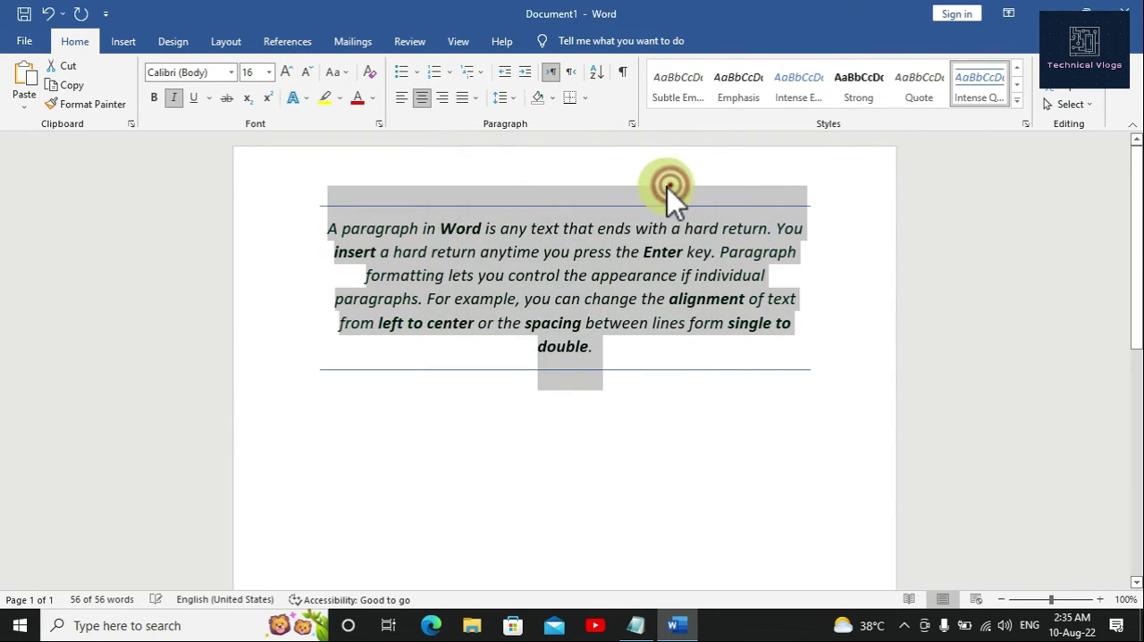
# Step: Change the paragraph's font color to the custom yellow #D6CD1C
pyautogui.click(373, 98)
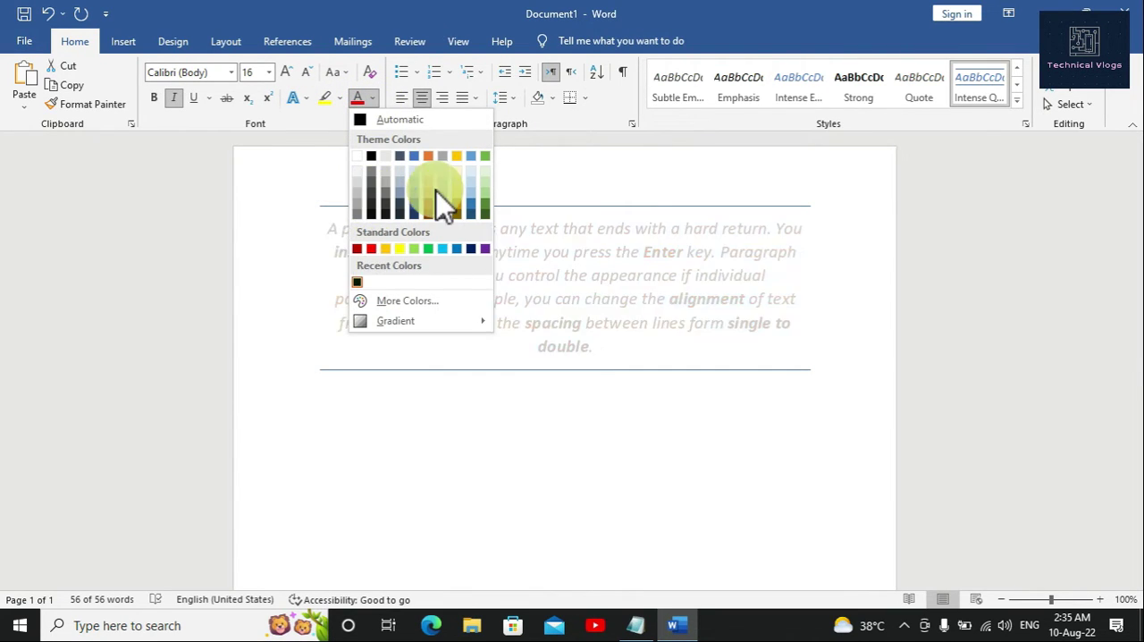
pyautogui.click(397, 296)
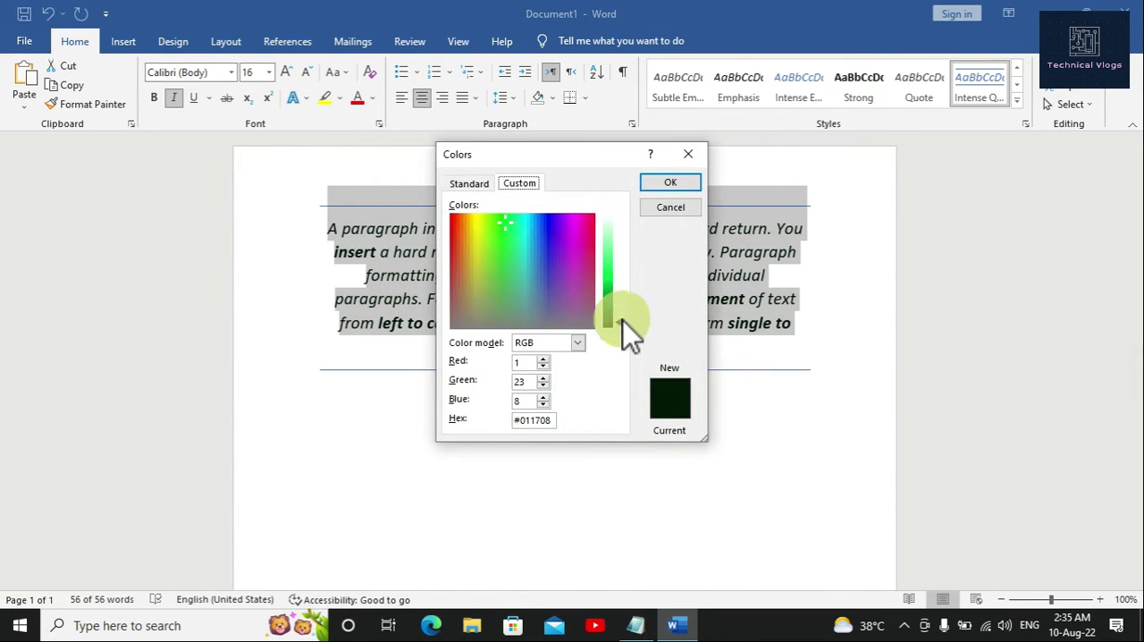
pyautogui.moveTo(622, 322); pyautogui.dragTo(621, 277)
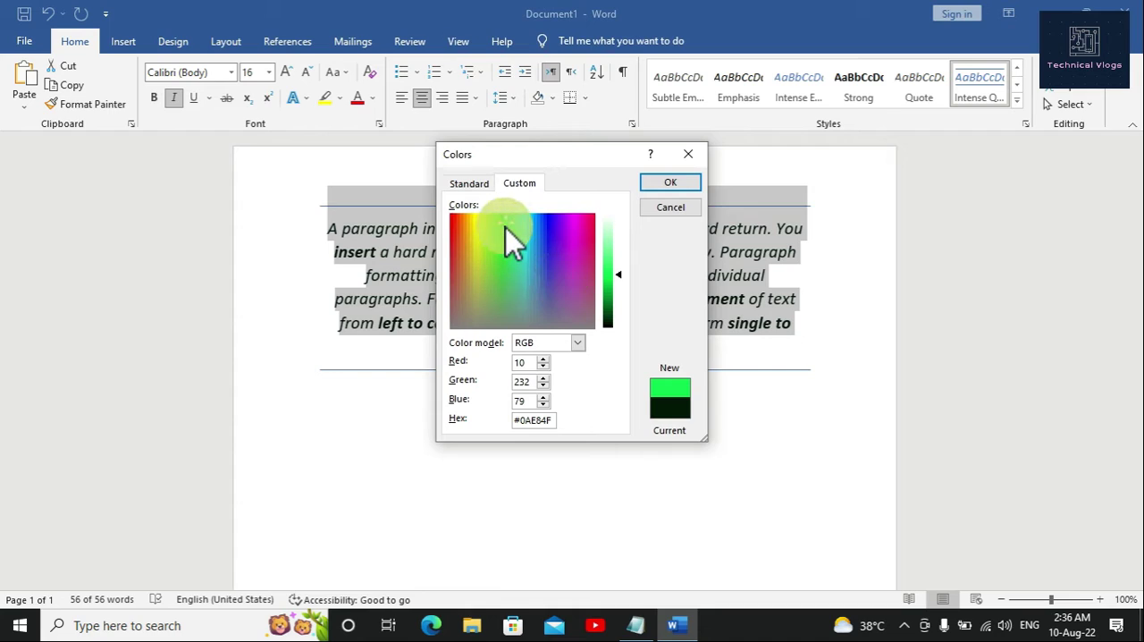
pyautogui.moveTo(503, 224); pyautogui.dragTo(474, 242)
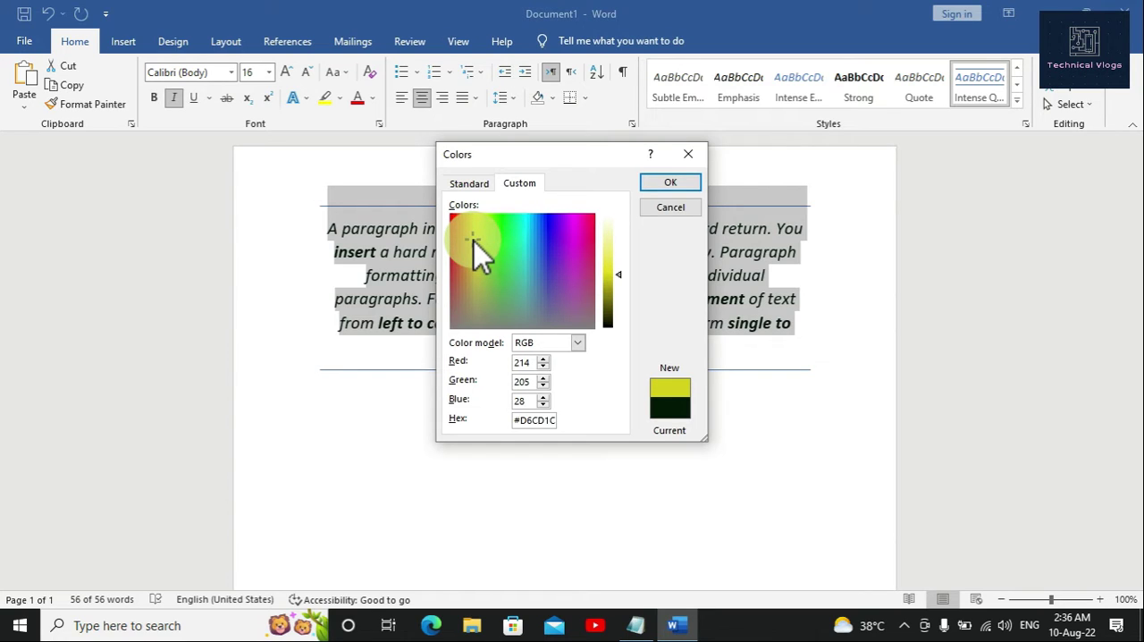
pyautogui.click(667, 180)
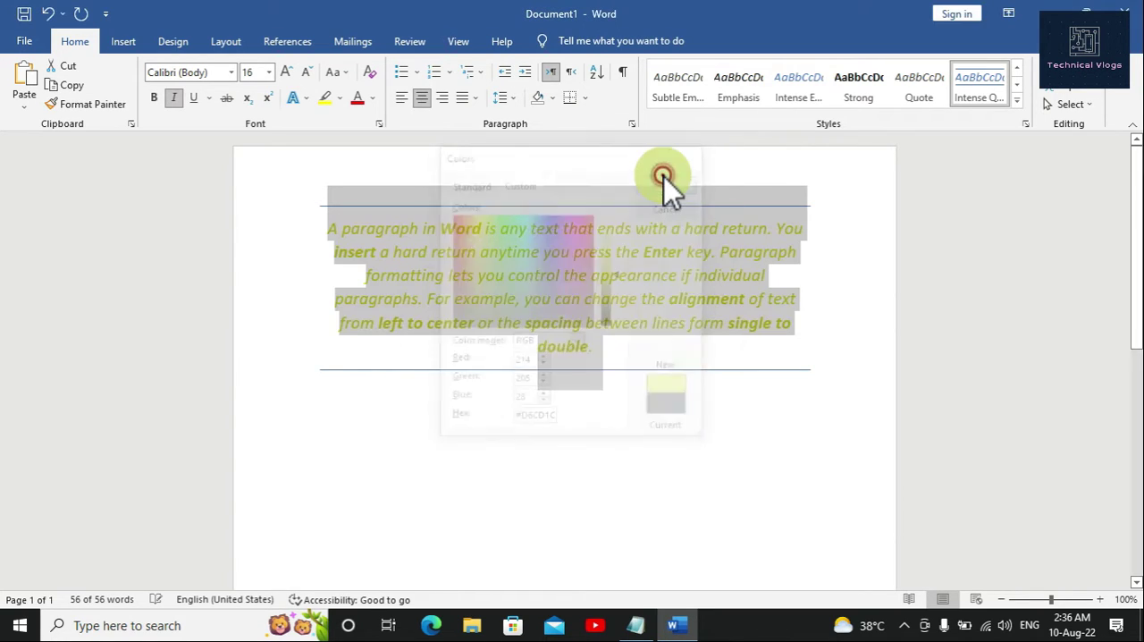
# Step: Set the whole paragraph's font color to the theme black
pyautogui.click(380, 101)
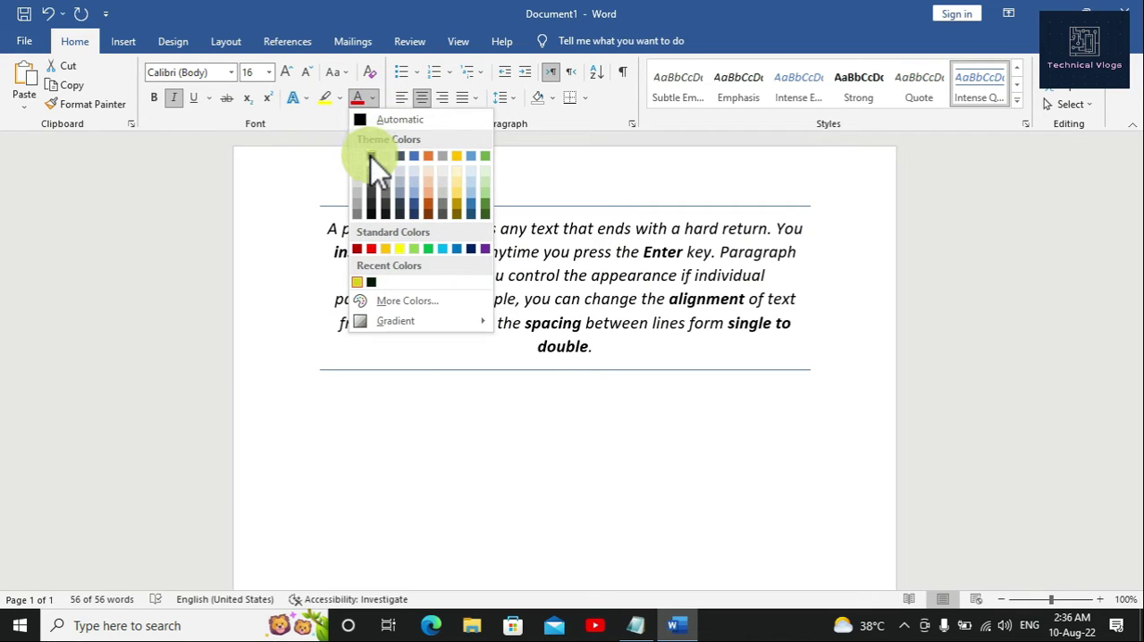
pyautogui.click(371, 158)
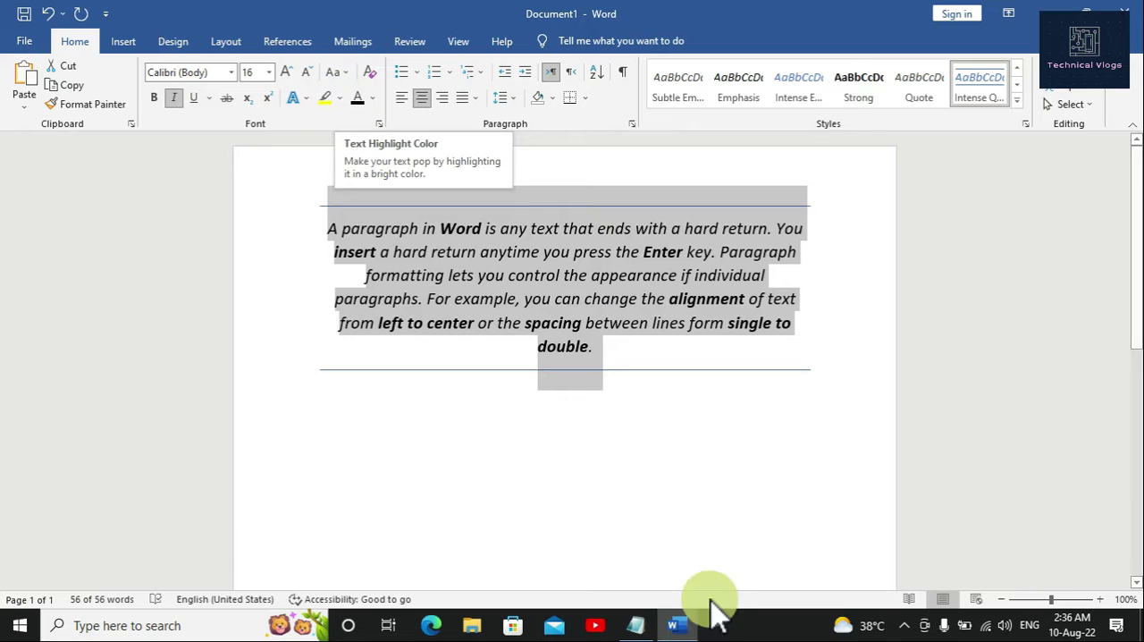
# Step: Switch to the Notepad notes and add the line "How to Highlight?" below "See Carefuly"
pyautogui.click(637, 626)
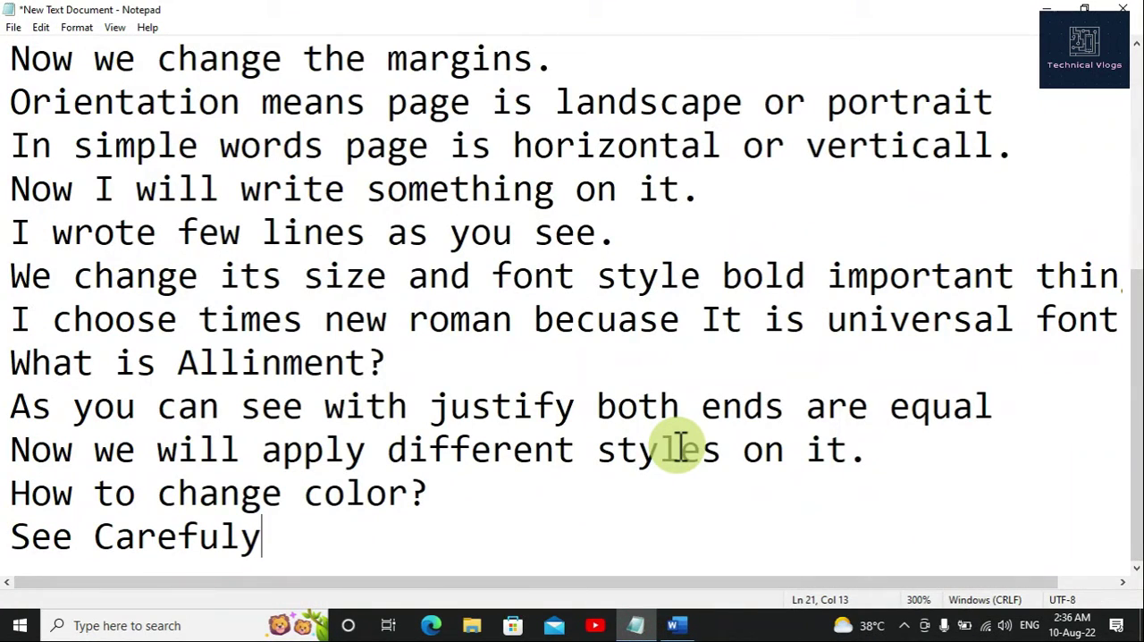
pyautogui.press('Return')
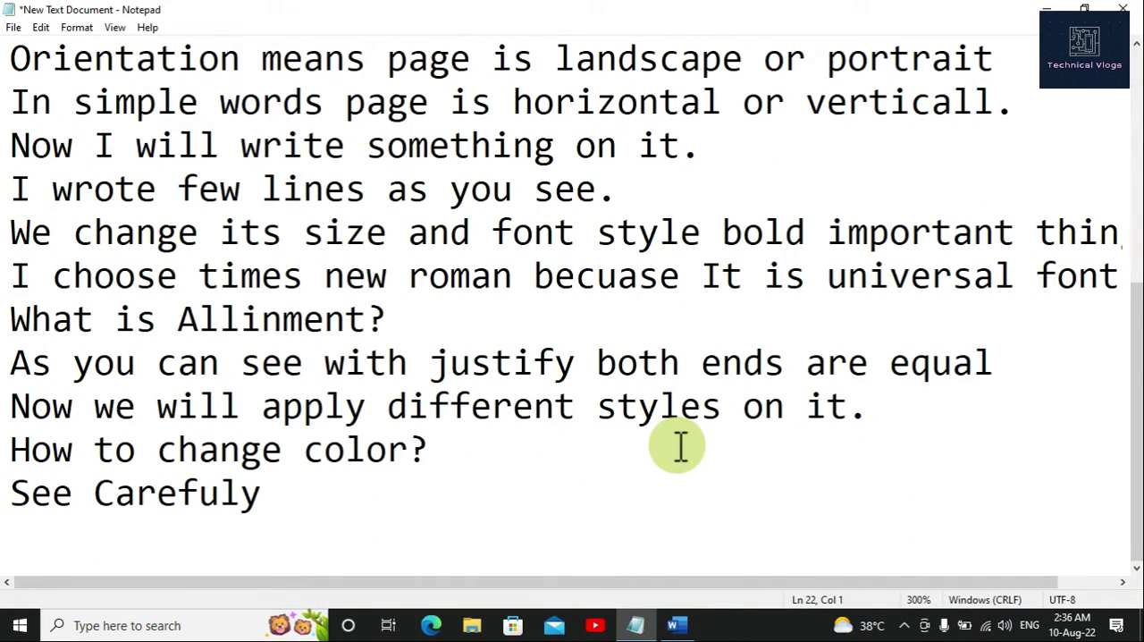
pyautogui.write('How to')
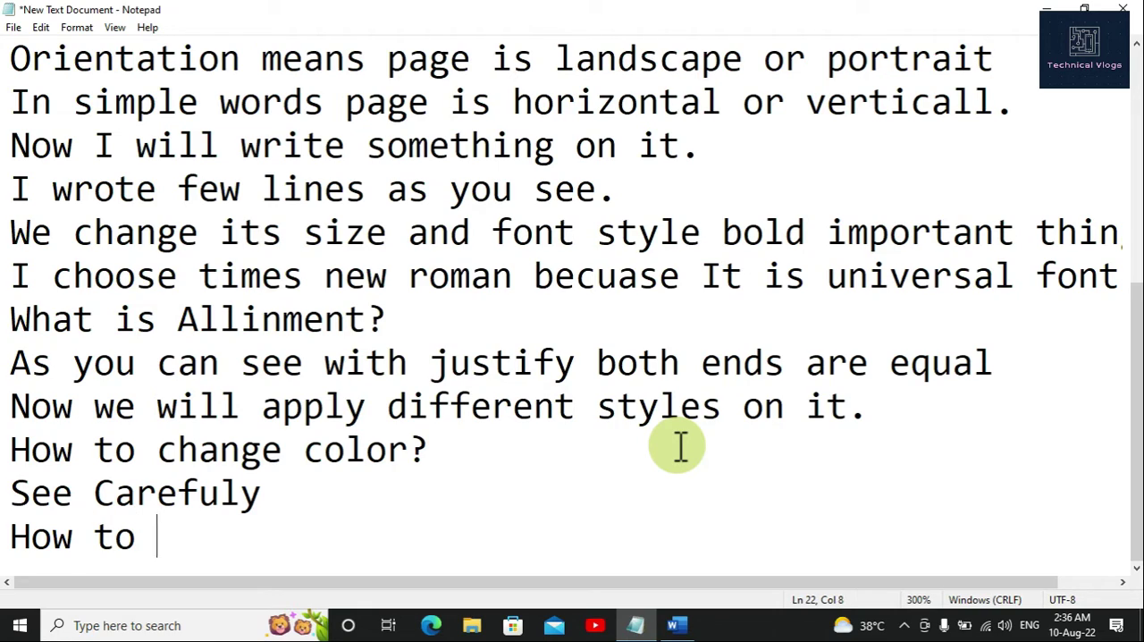
pyautogui.write(' High')
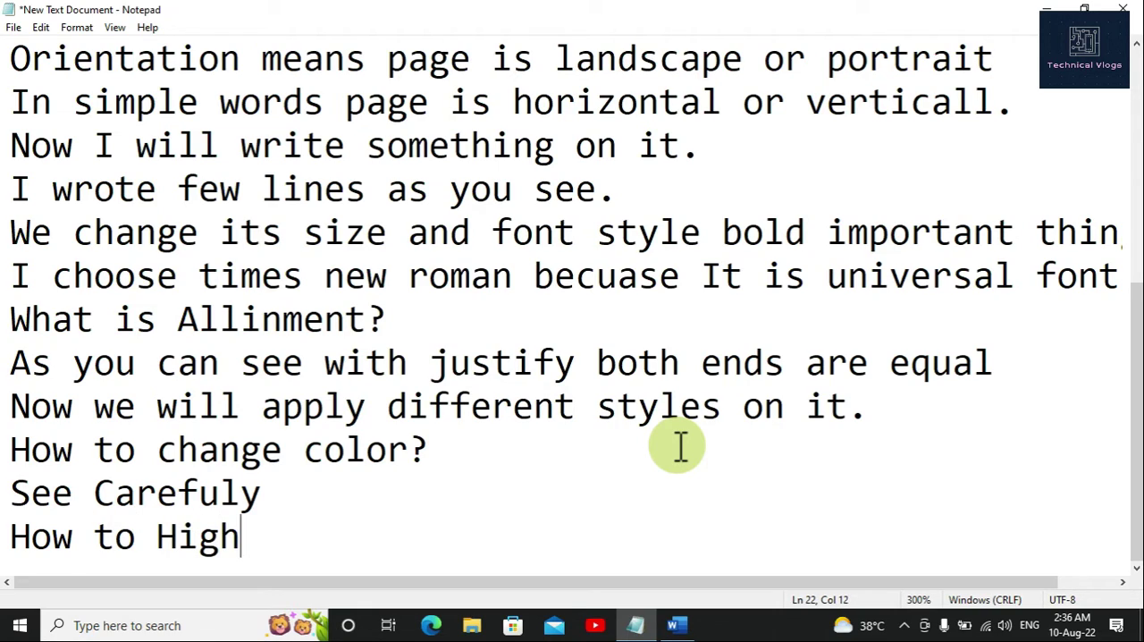
pyautogui.write('lig')
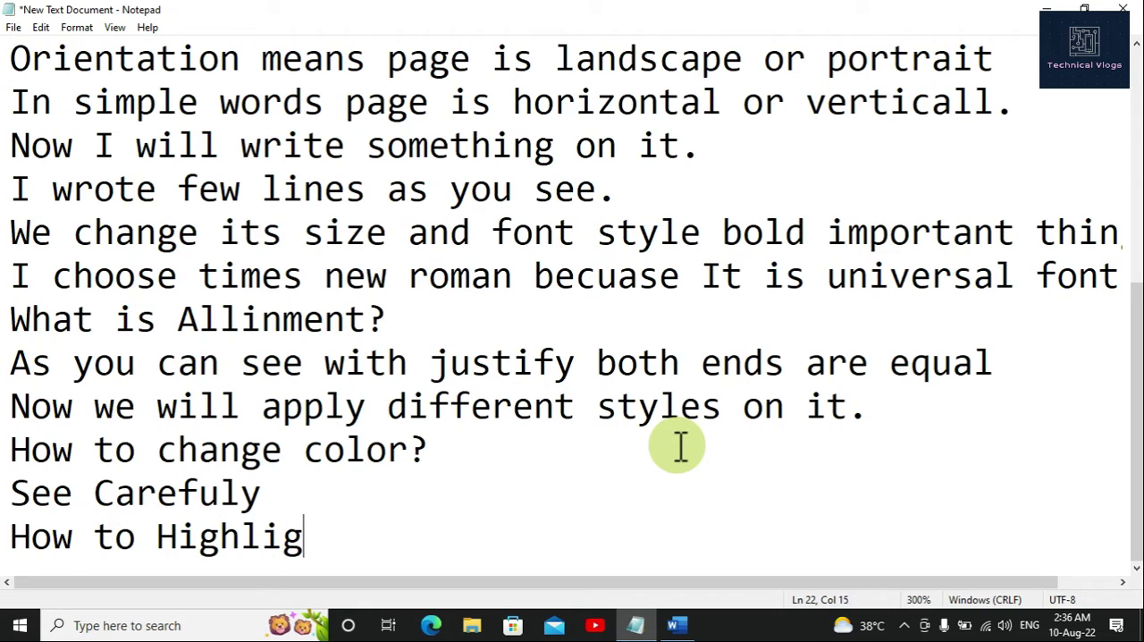
pyautogui.write('ht')
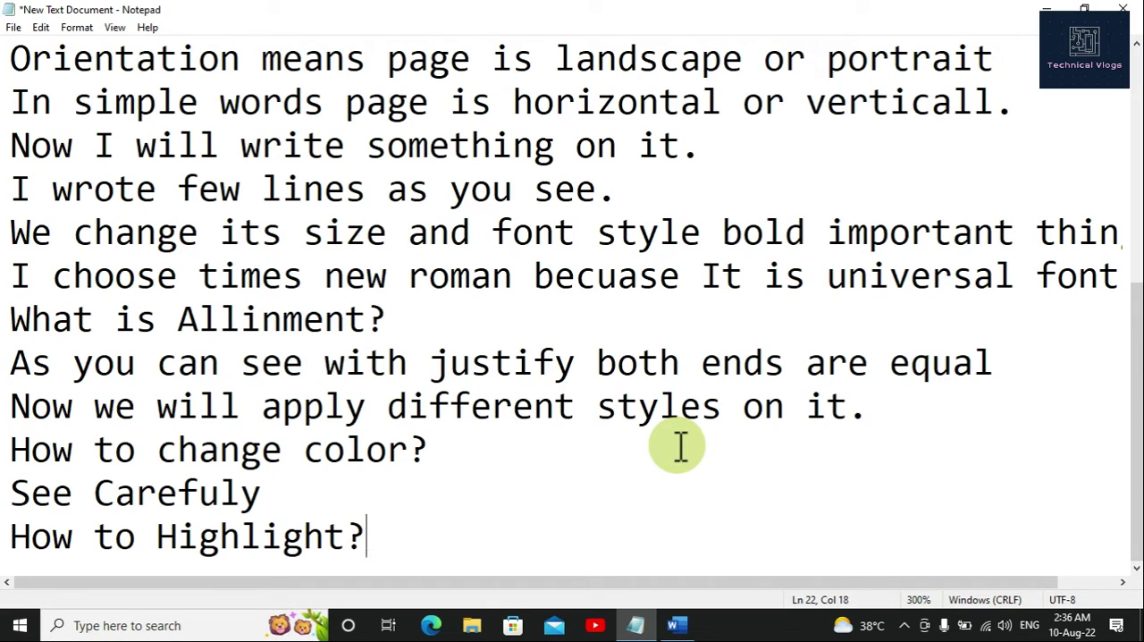
# Step: Switch back to the Word document and highlight "text that ends with a hard return" in yellow
pyautogui.click(676, 625)
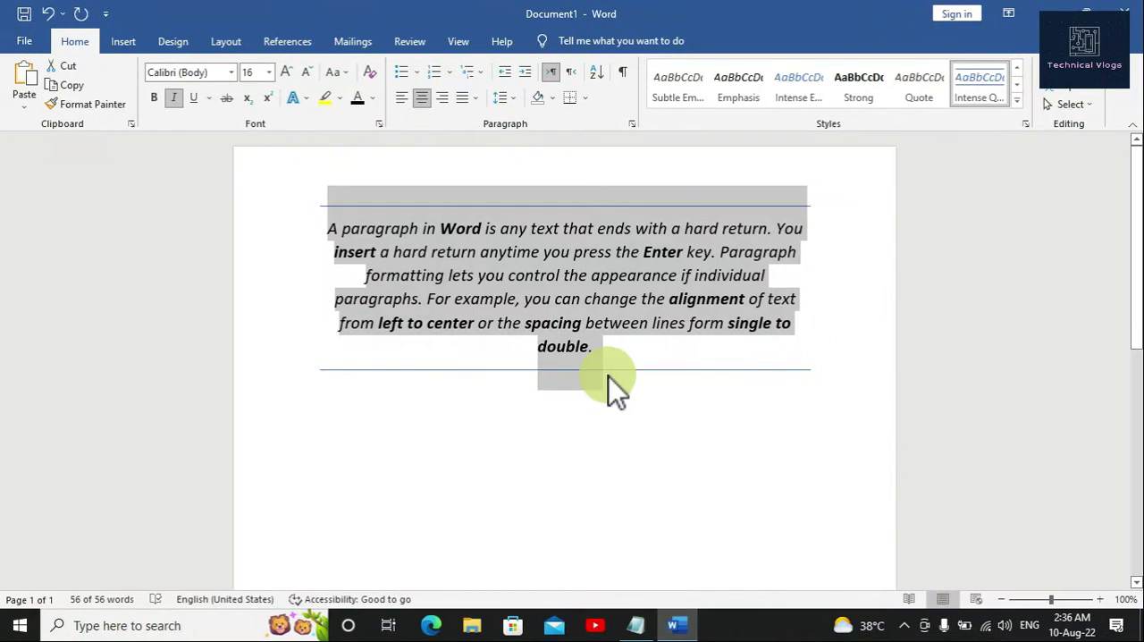
pyautogui.click(611, 351)
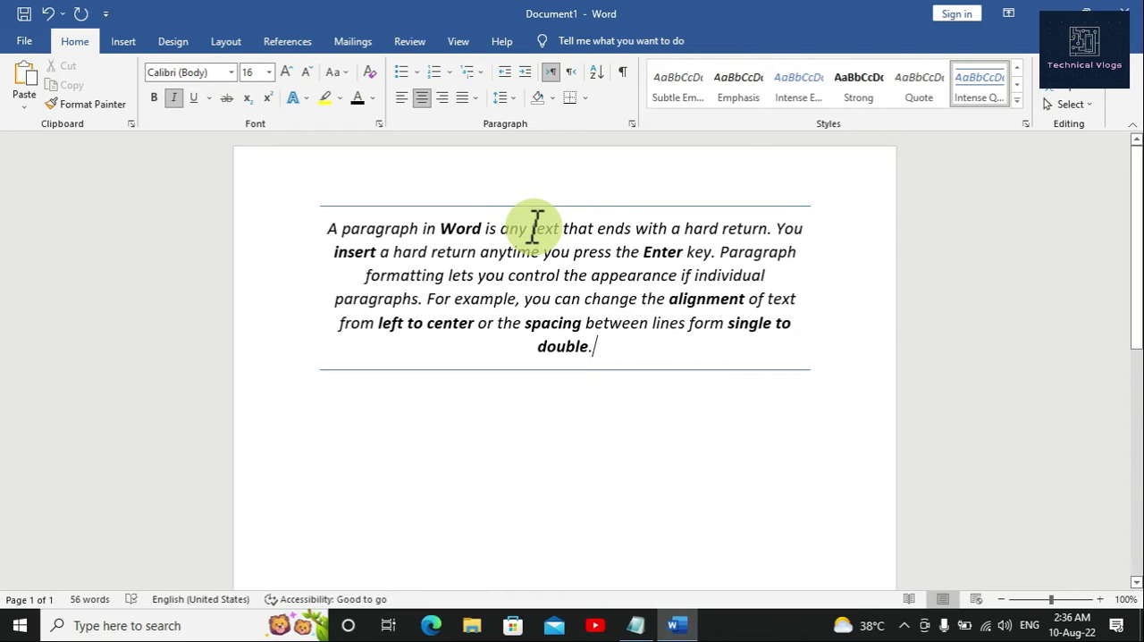
pyautogui.moveTo(534, 225); pyautogui.dragTo(749, 225)
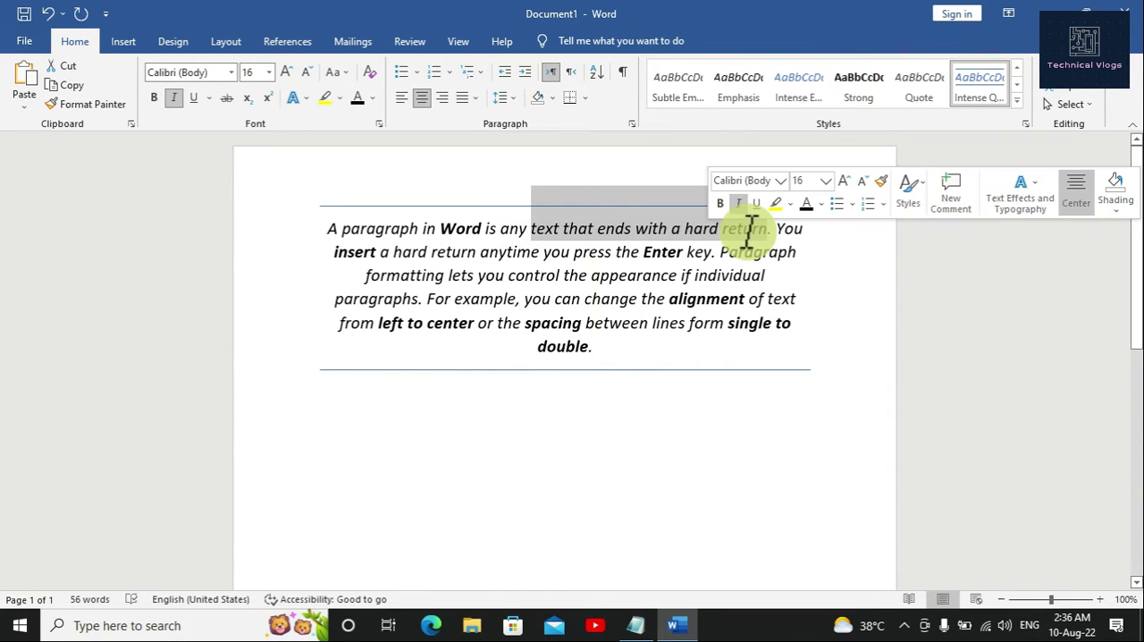
pyautogui.click(340, 97)
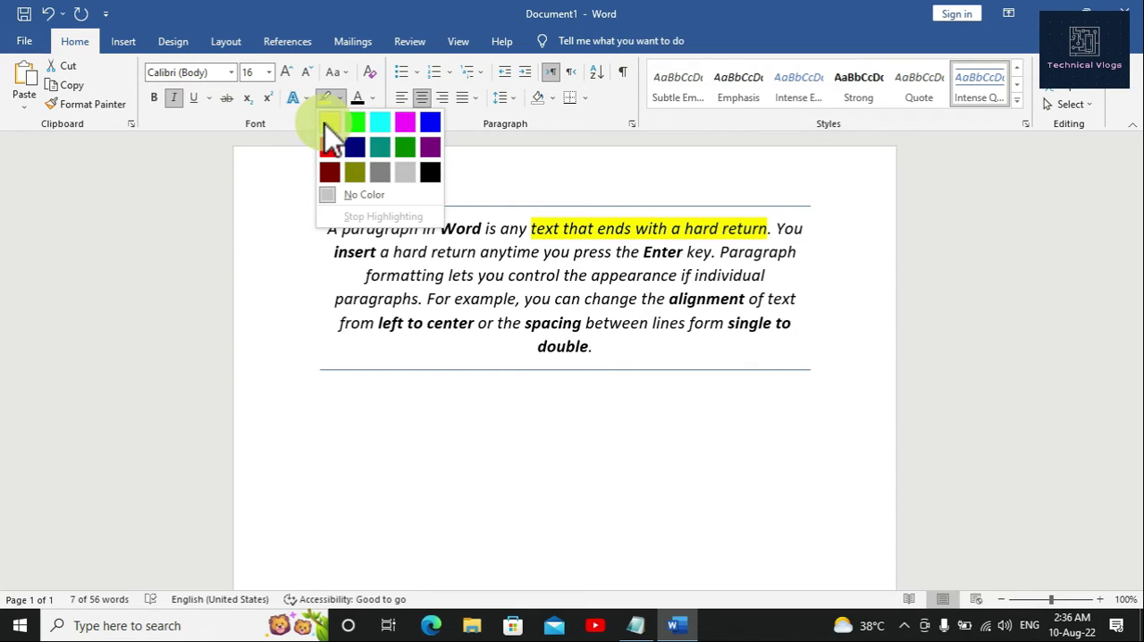
pyautogui.click(331, 134)
pyautogui.click(549, 366)
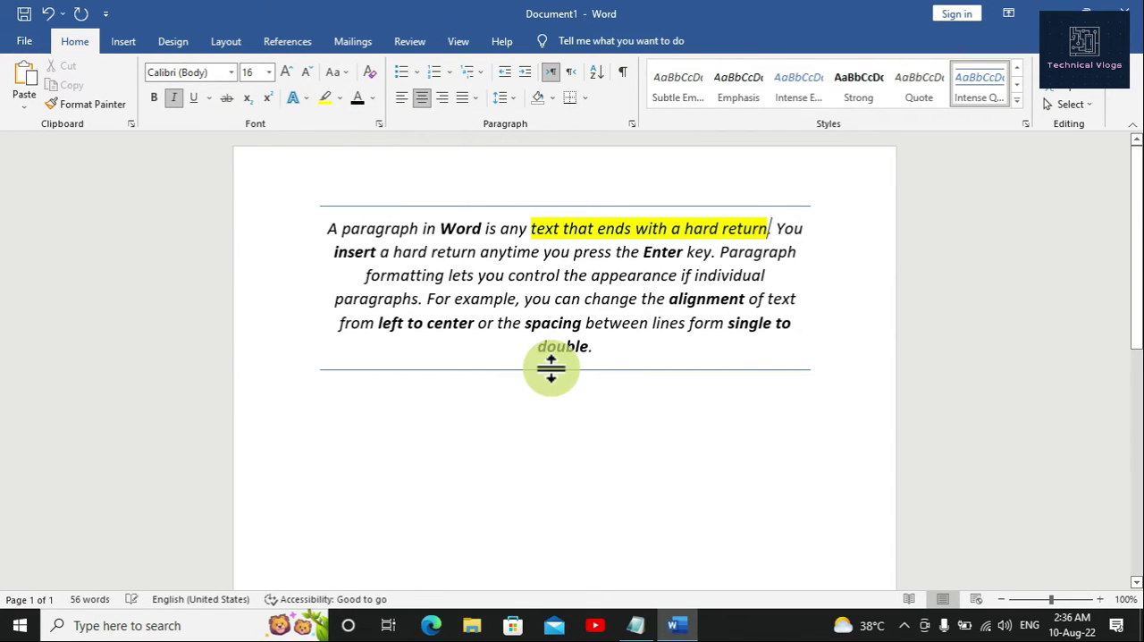
pyautogui.click(609, 348)
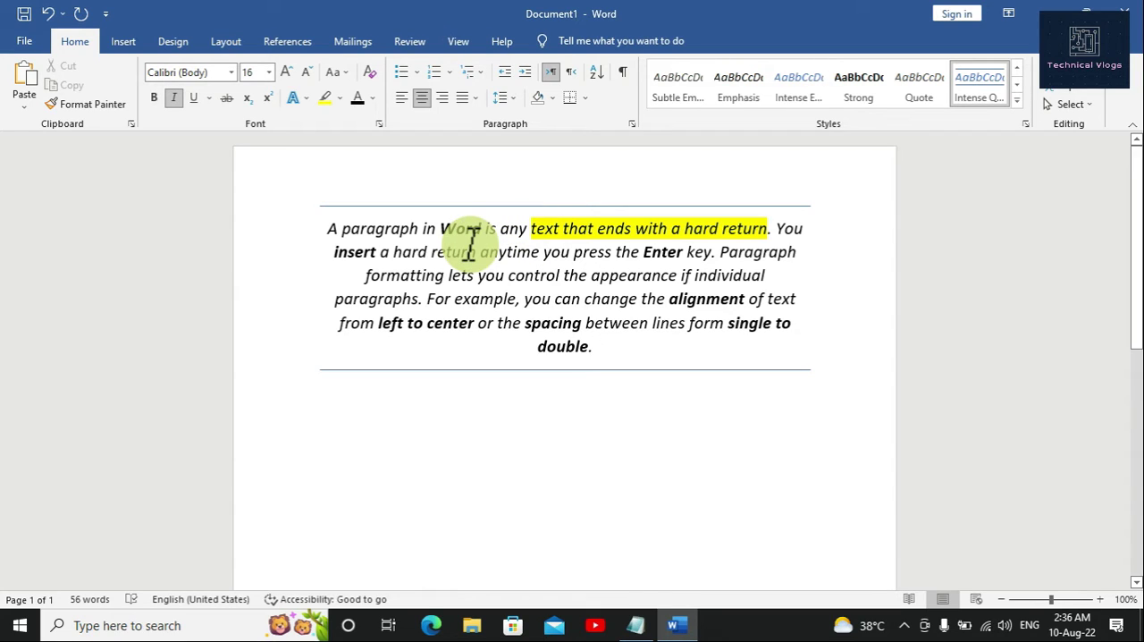
# Step: Open the paragraph's shading color choices to view the available theme and standard colors
pyautogui.scroll(-2, 624, 299)
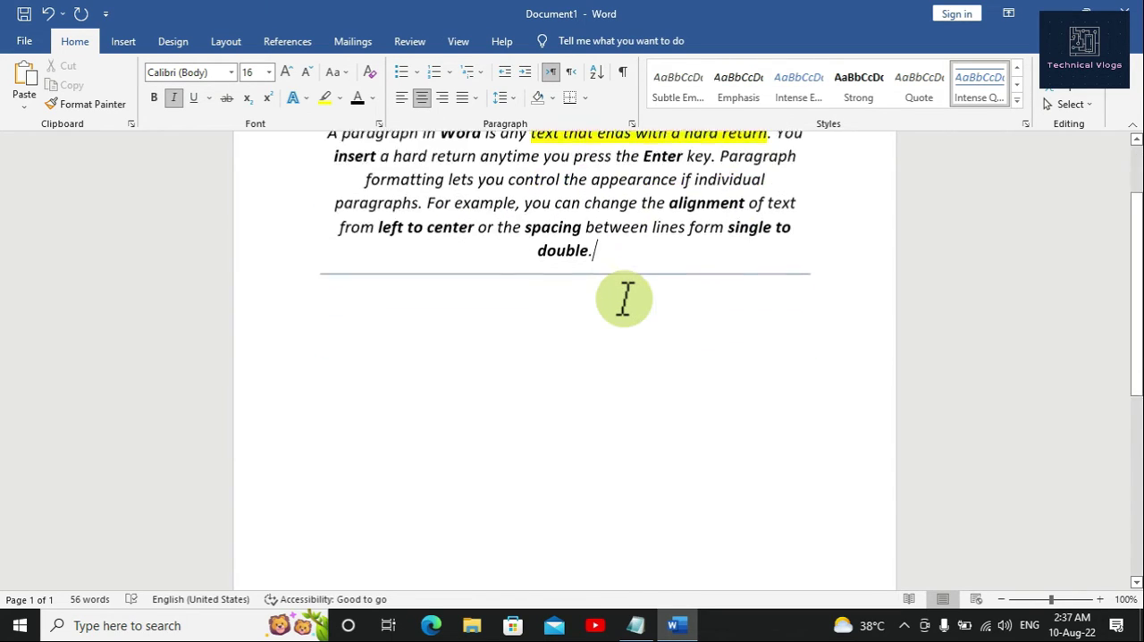
pyautogui.scroll(-3, 625, 299)
pyautogui.scroll(5, 625, 298)
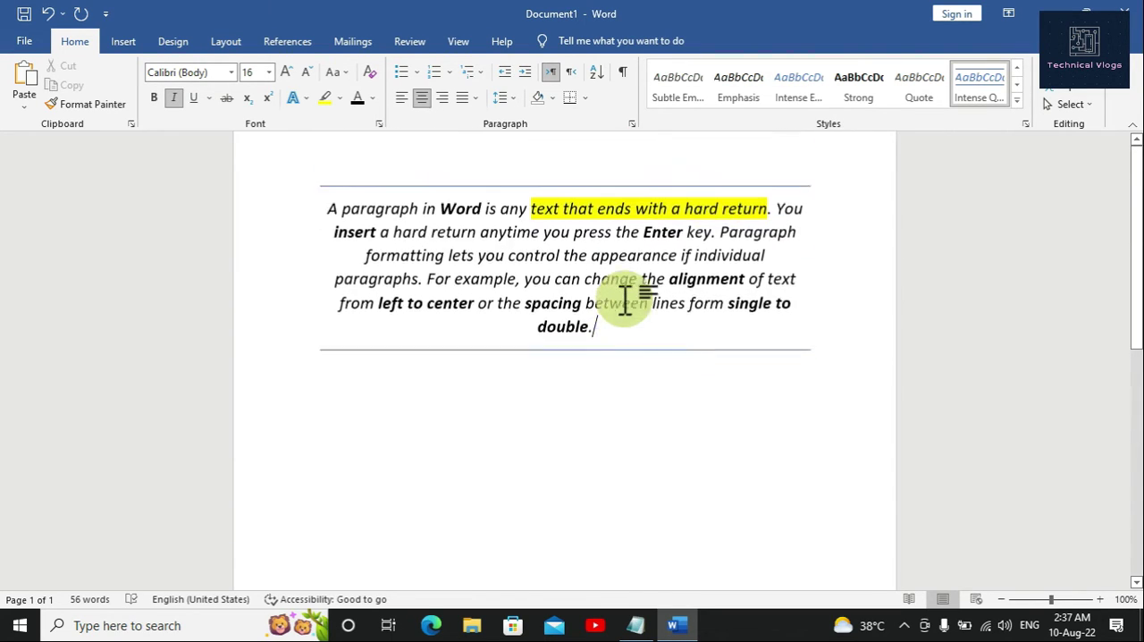
pyautogui.click(550, 100)
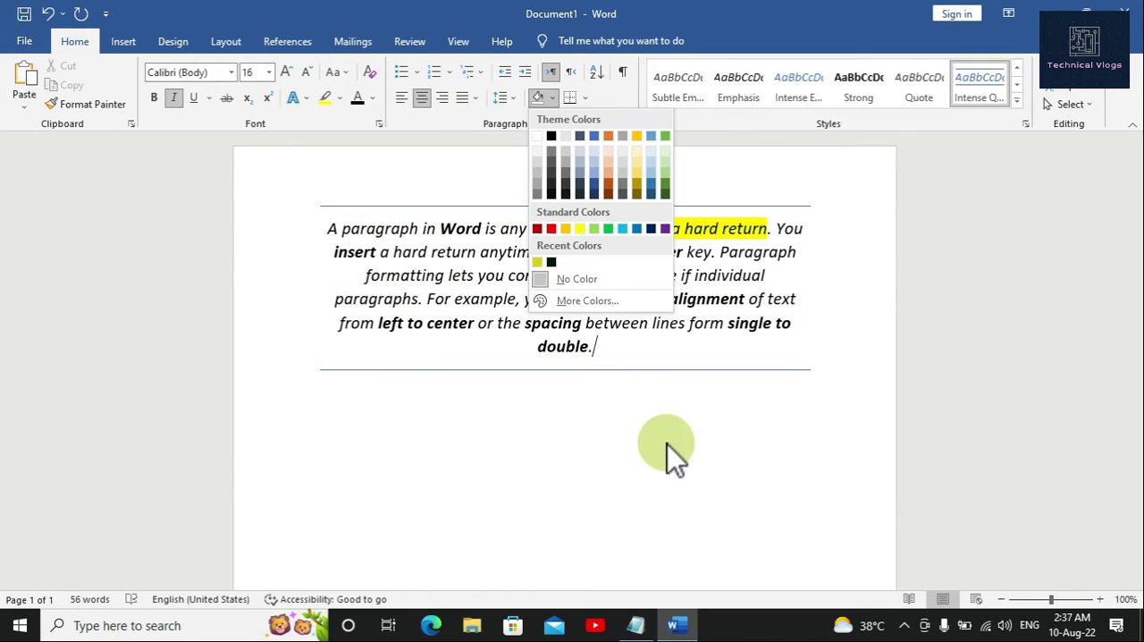
# Step: Switch to the Notepad notes and add the line "Shading is apply on whole Paragraph." below the highlight question
pyautogui.click(637, 631)
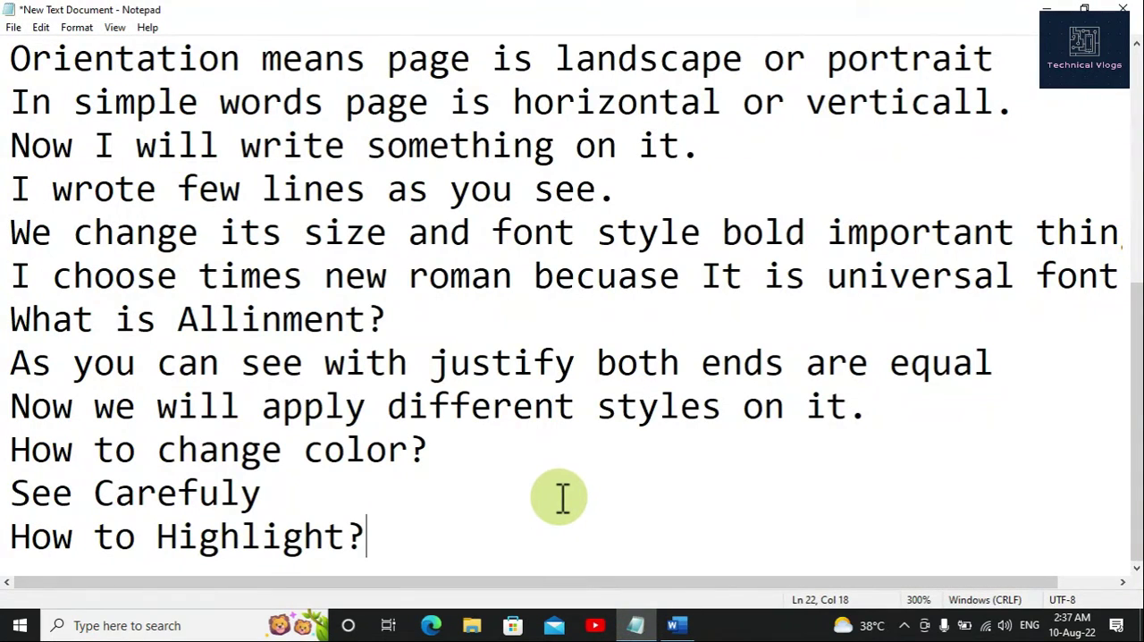
pyautogui.press('Return')
pyautogui.write('Shadi')
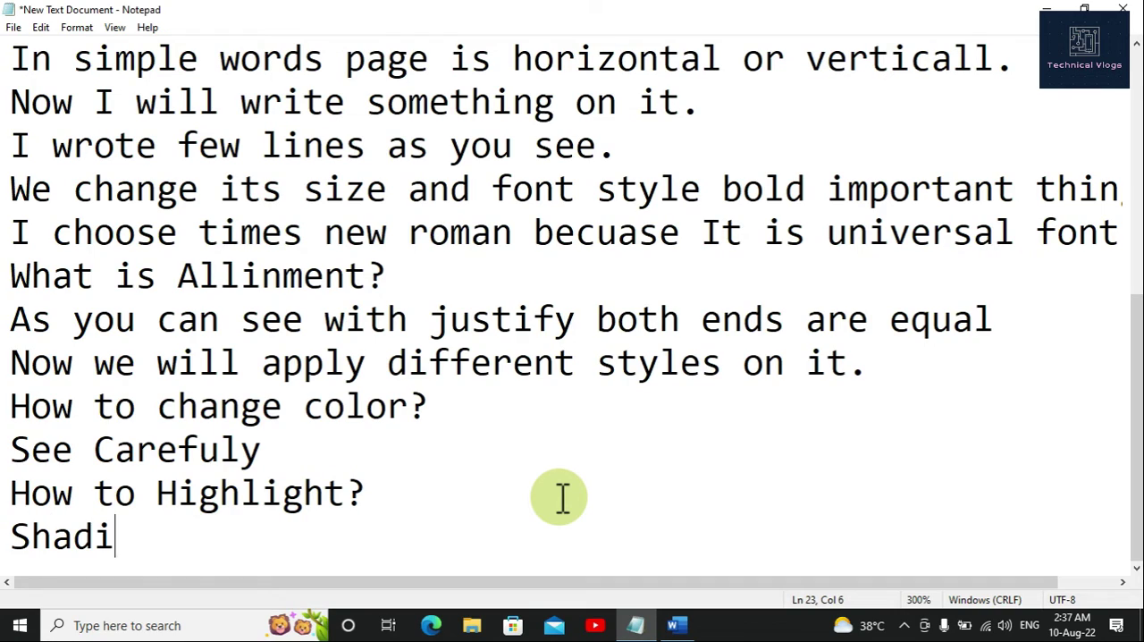
pyautogui.write('ng ')
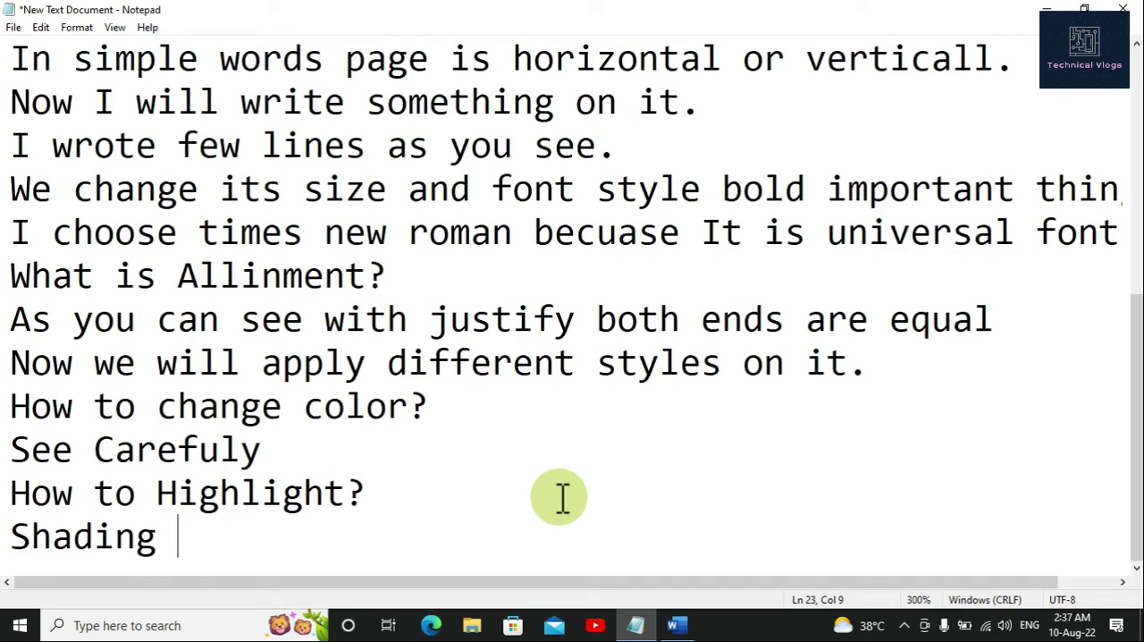
pyautogui.write('is apply')
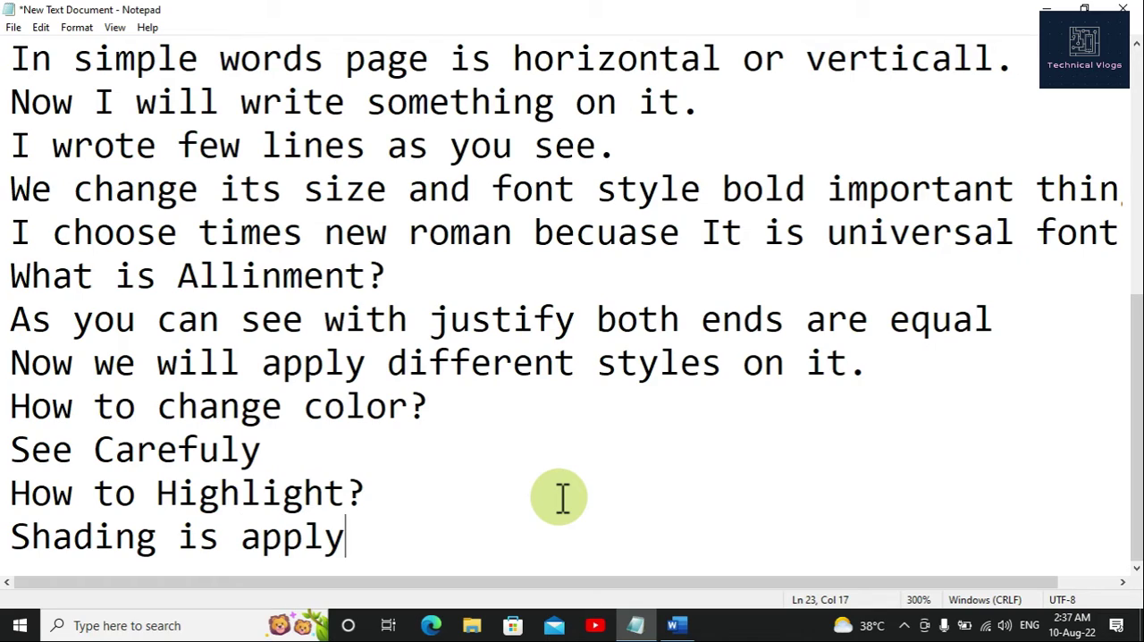
pyautogui.write(' on w')
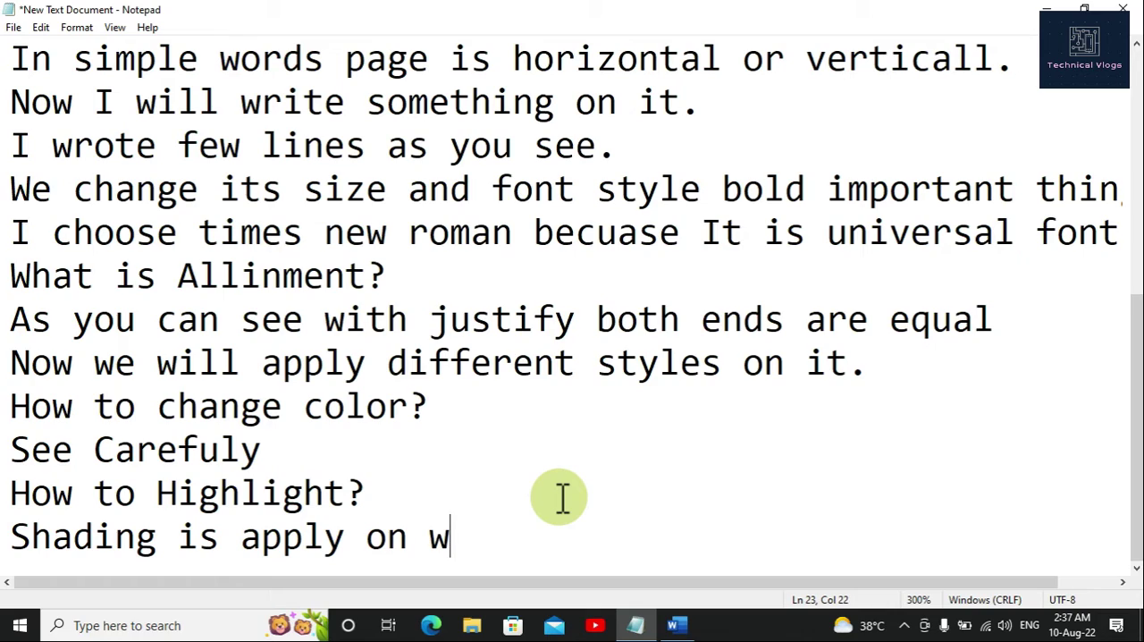
pyautogui.write('hole ')
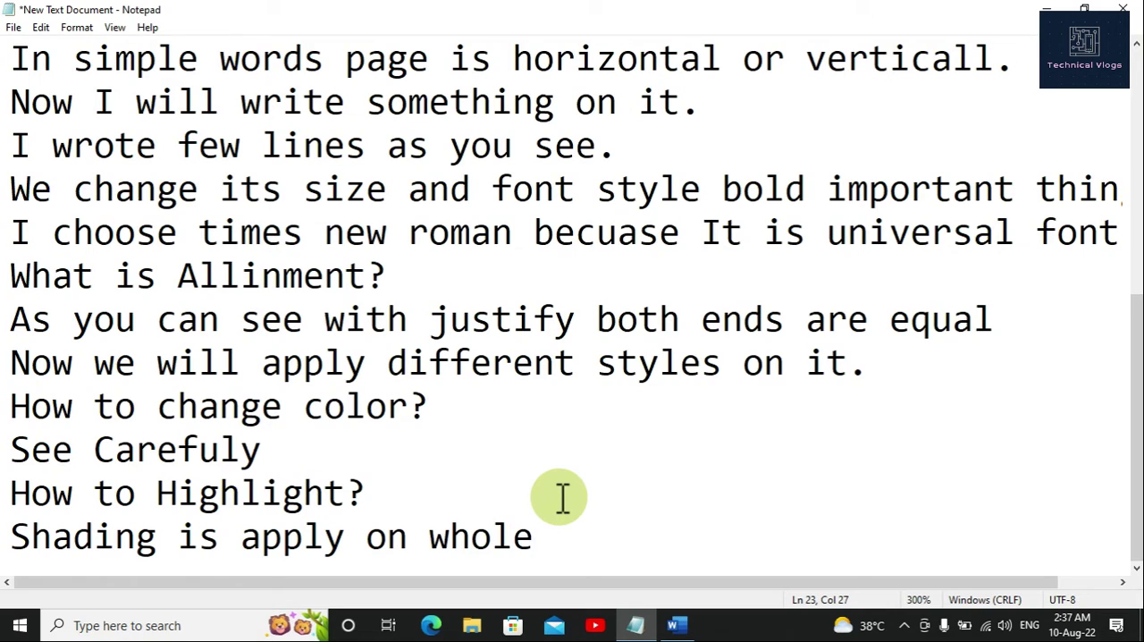
pyautogui.write('Paragra')
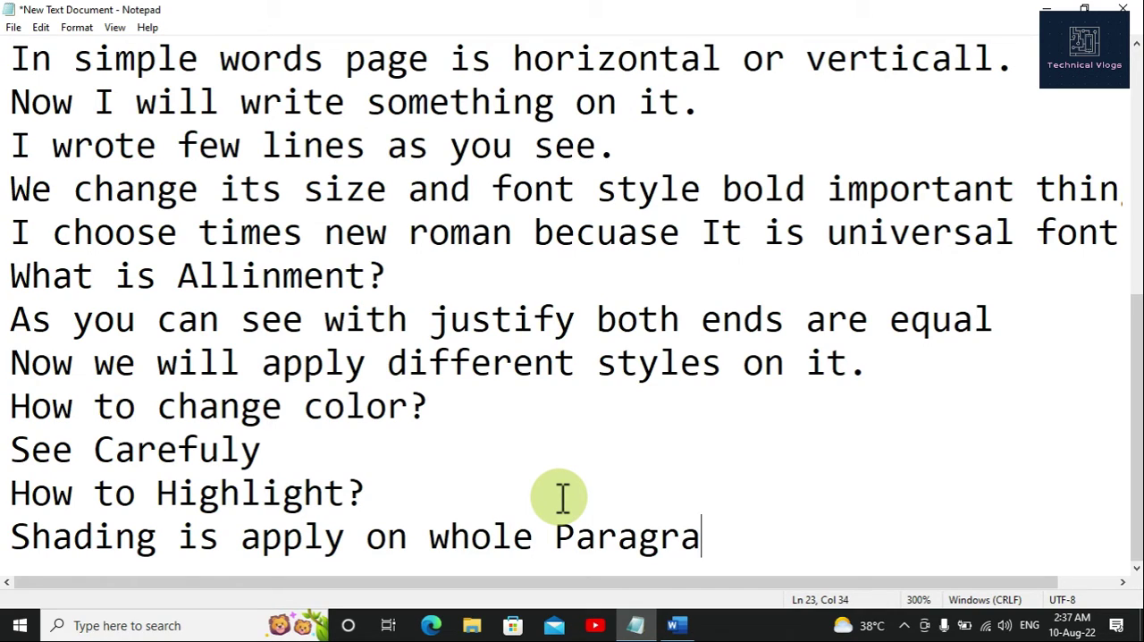
pyautogui.write('ph.')
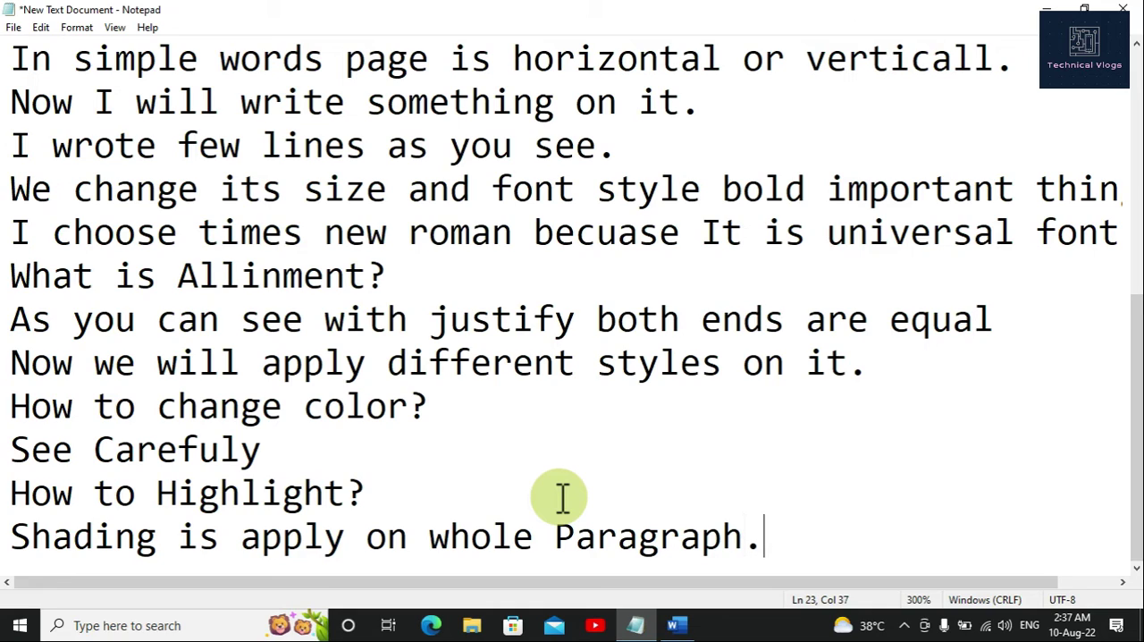
# Step: Switch back to the Word document and shade the whole paragraph with Orange, Accent 2, Darker 25%
pyautogui.click(670, 626)
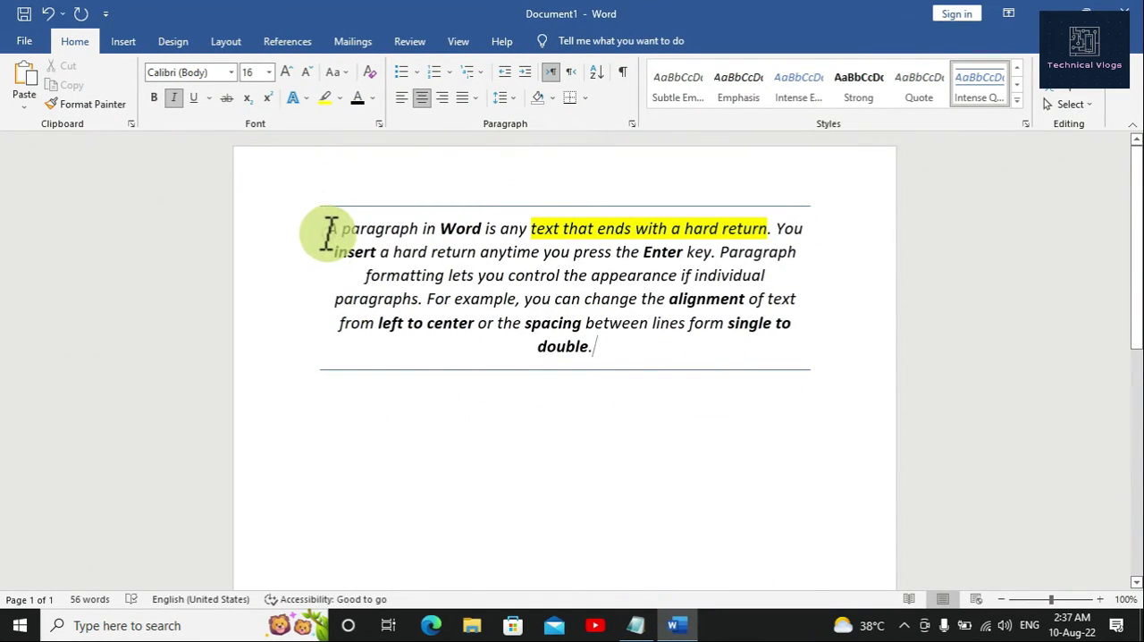
pyautogui.moveTo(330, 230)
pyautogui.mouseDown()
pyautogui.moveTo(589, 327)
pyautogui.moveTo(594, 353)
pyautogui.mouseUp()
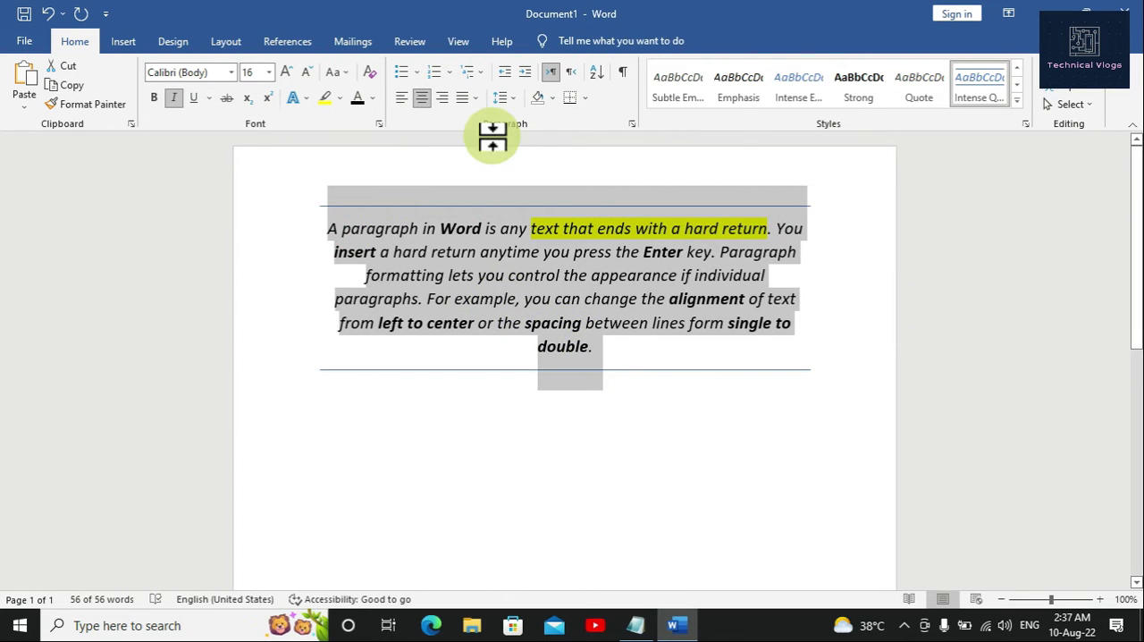
pyautogui.click(554, 103)
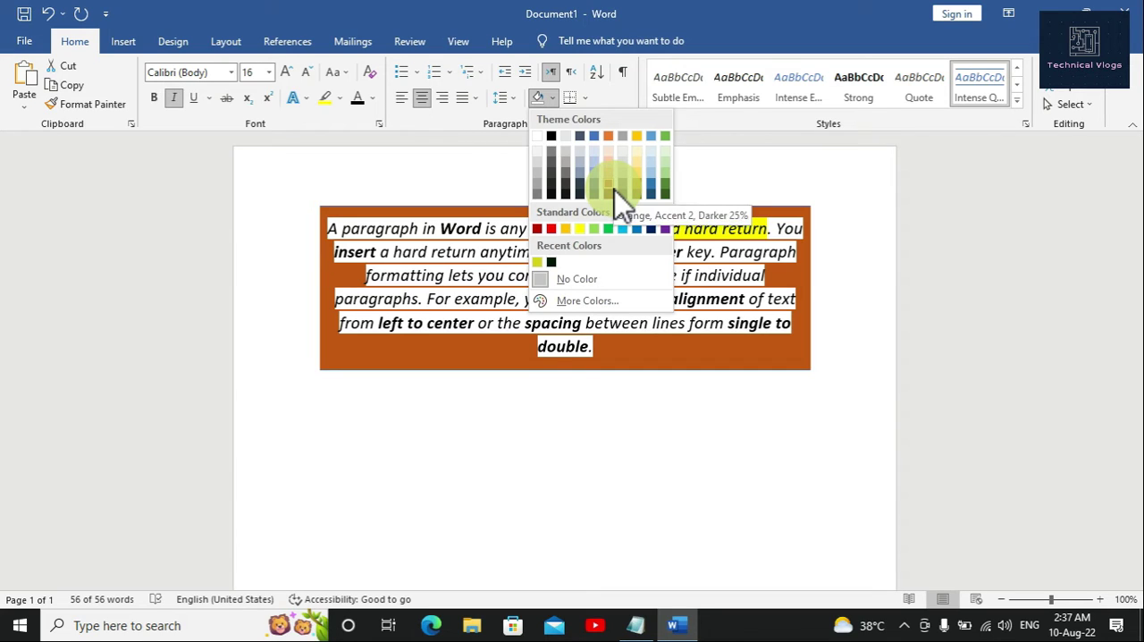
pyautogui.click(709, 450)
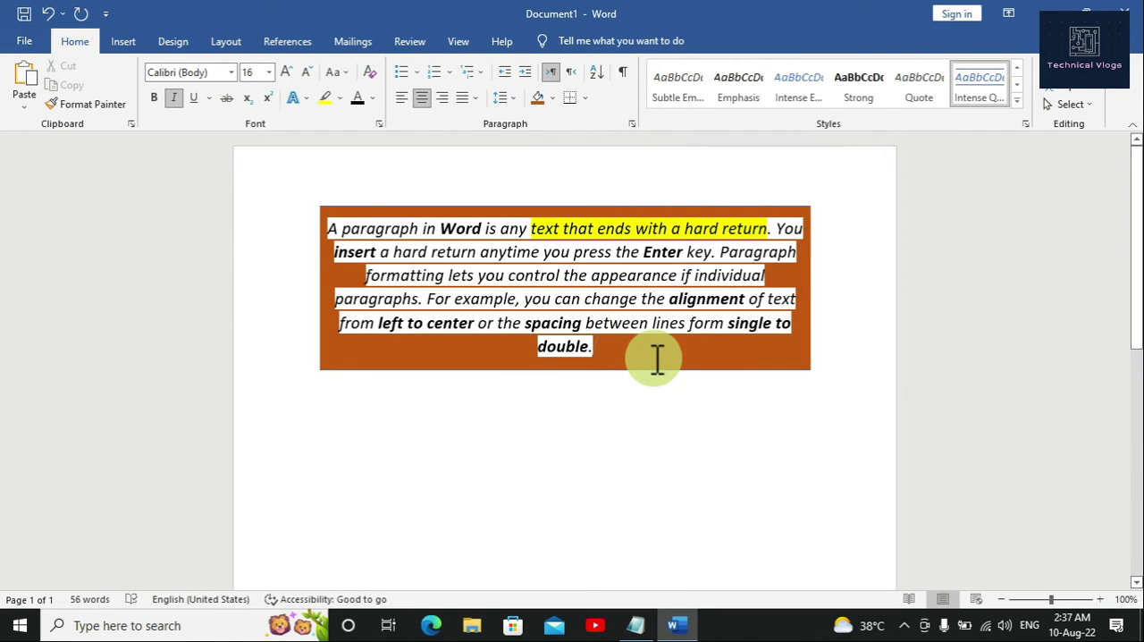
# Step: Undo the orange shading on the paragraph and deselect the text
pyautogui.click(47, 19)
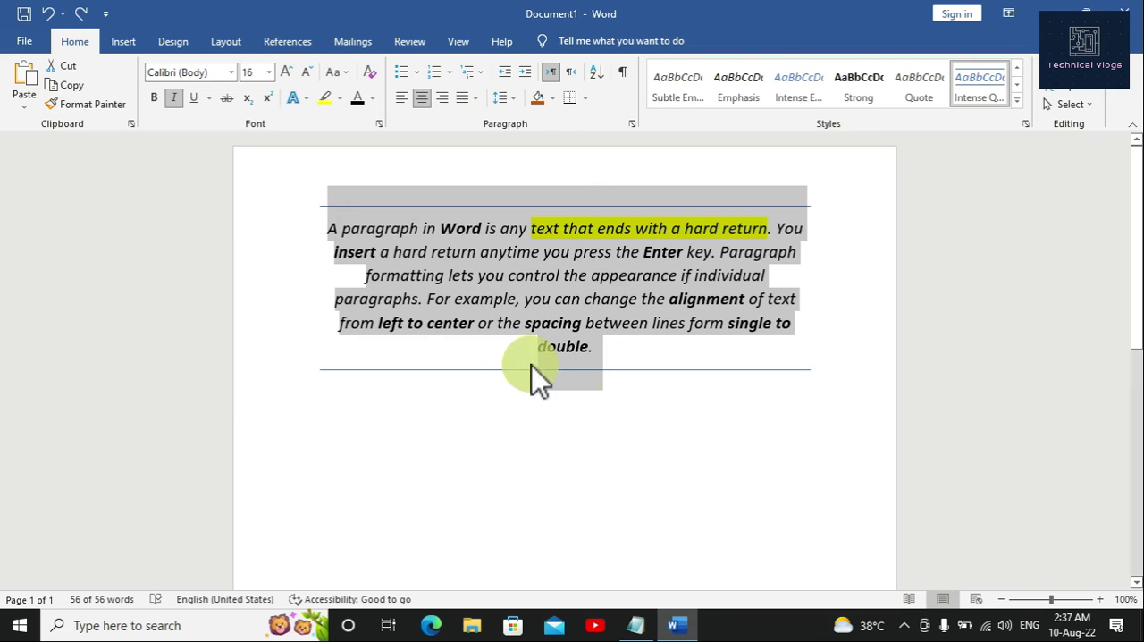
pyautogui.click(624, 365)
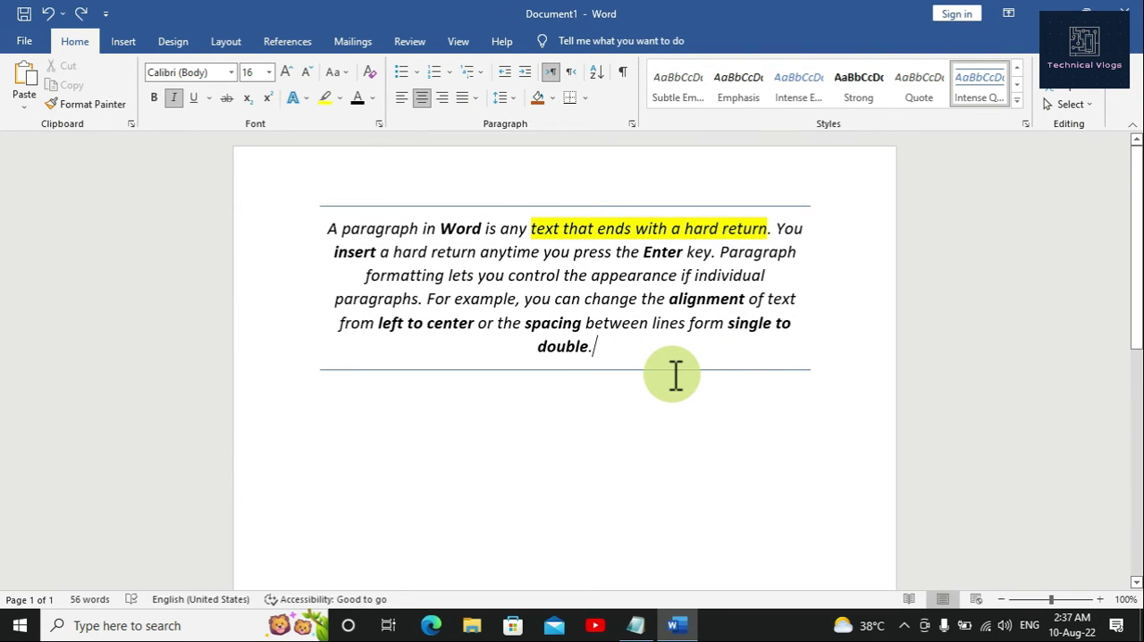
pyautogui.scroll(-3, 675, 375)
pyautogui.scroll(3, 675, 375)
# Step: Switch to the Notepad notes and add the line "Today It is Enough." after a blank line below the shading note
pyautogui.click(635, 625)
pyautogui.press('Return')
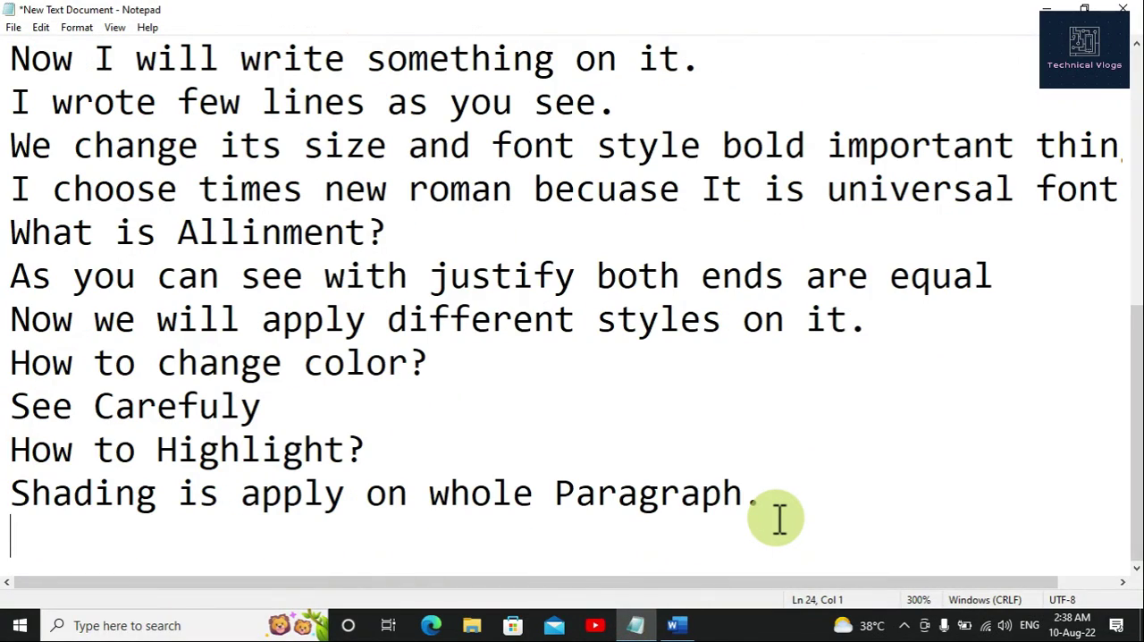
pyautogui.press('Return')
pyautogui.write('T')
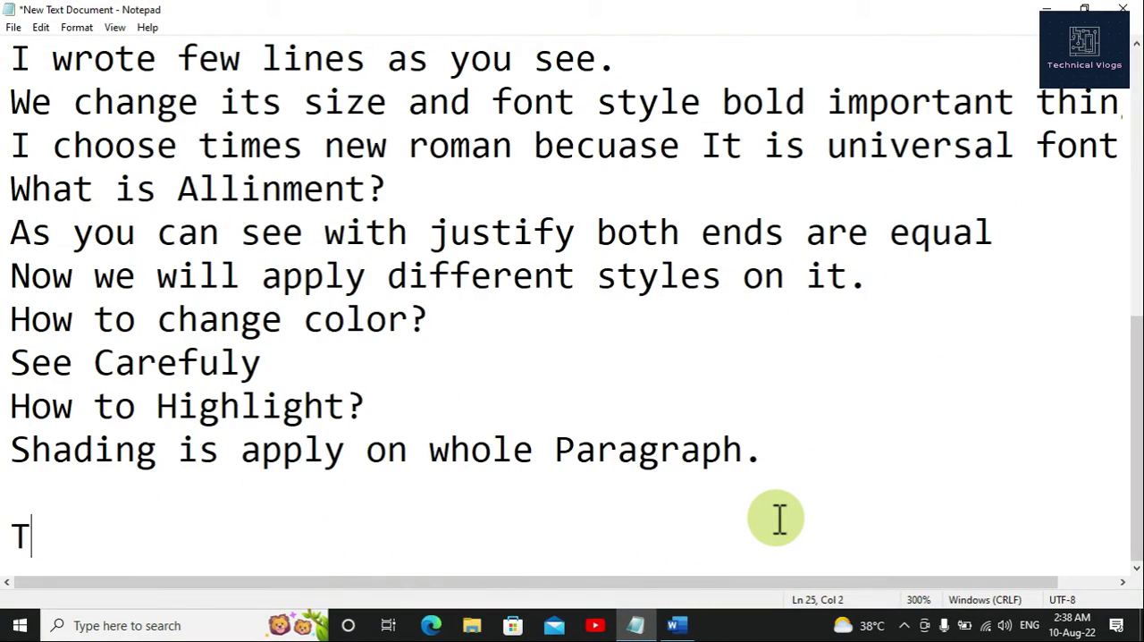
pyautogui.write('oday ')
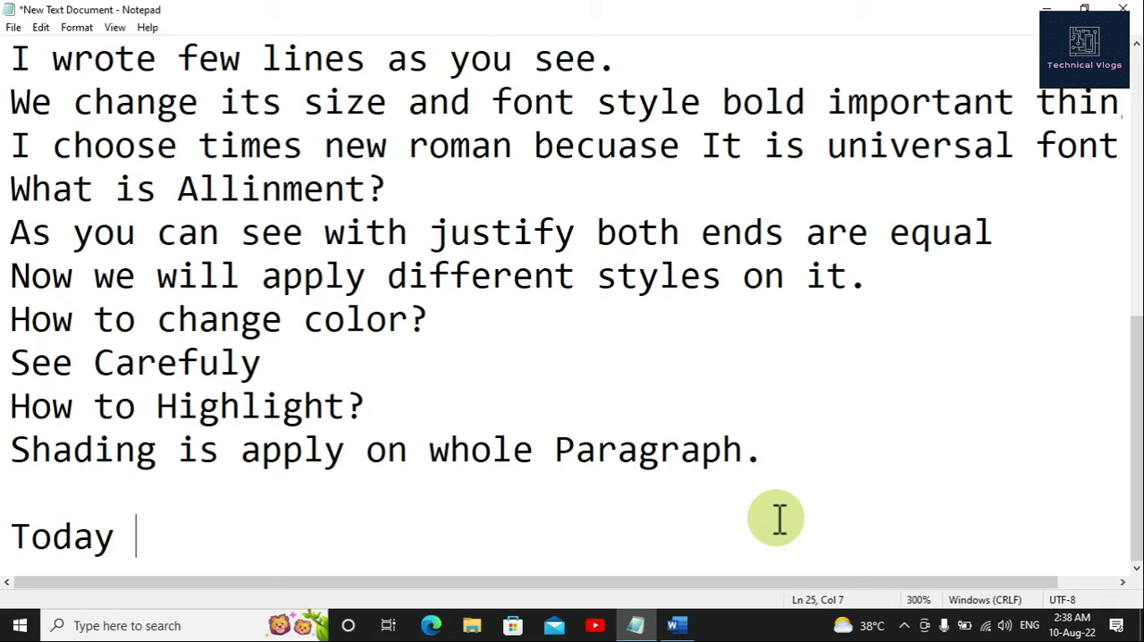
pyautogui.write('It is Enough')
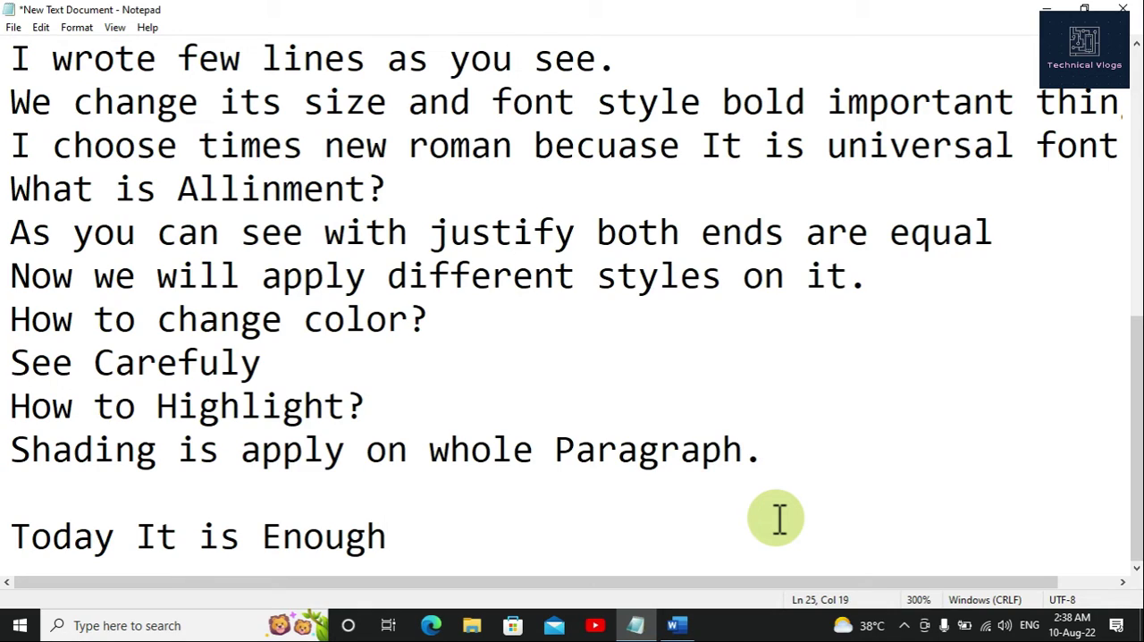
pyautogui.write('.')
pyautogui.press('Return')
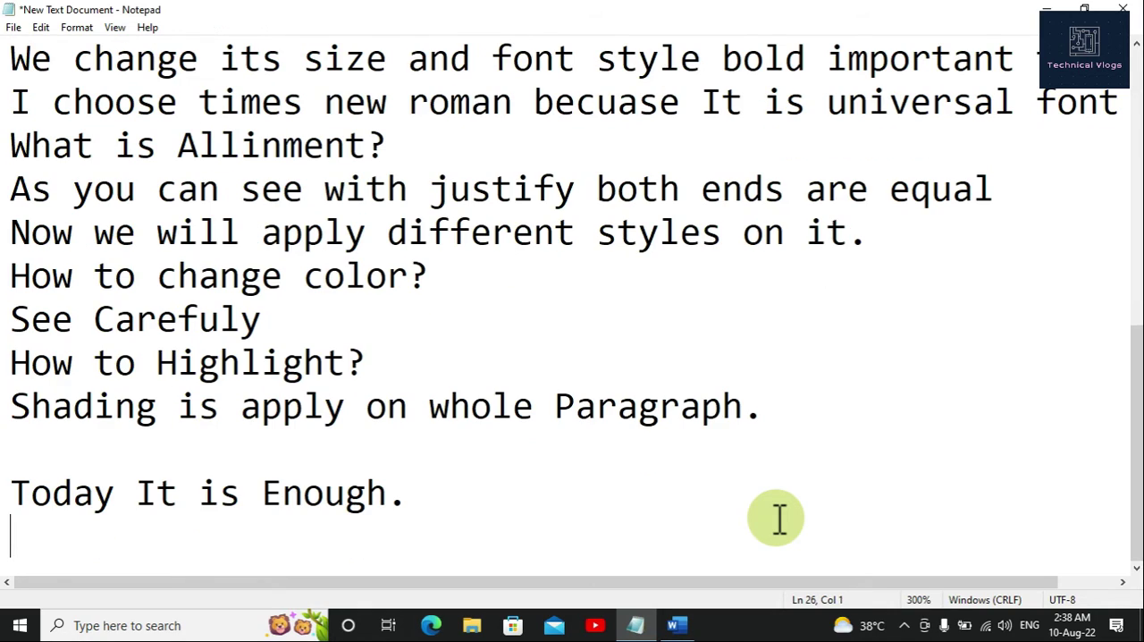
# Step: Add the line "Remaing we will learn in next Class" at the end of the notes
pyautogui.write('Rem')
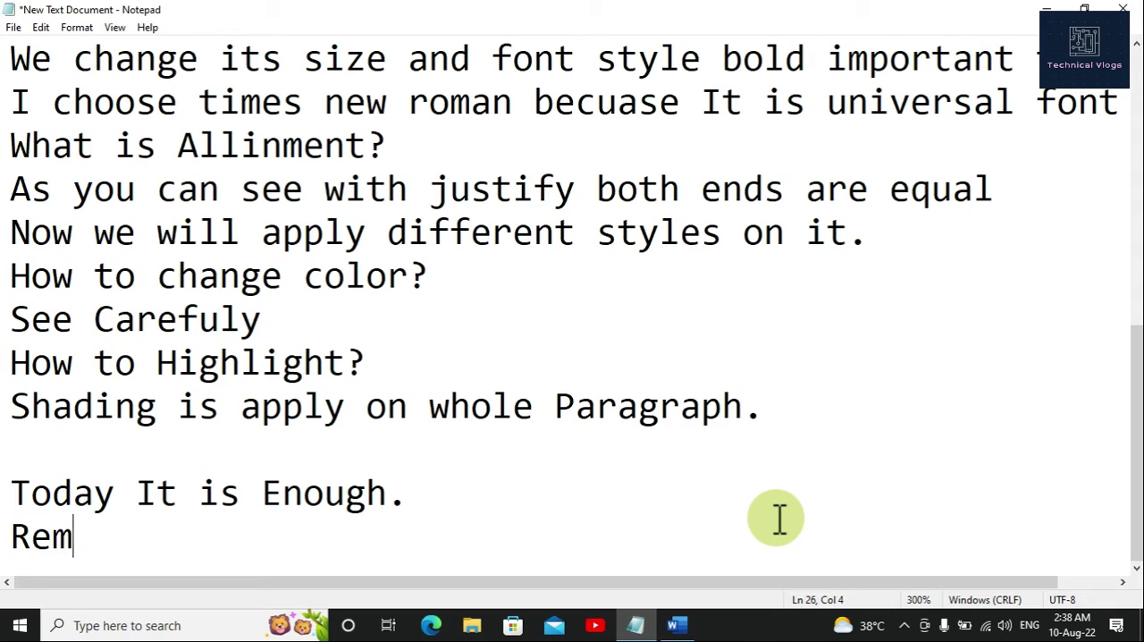
pyautogui.write('aing ')
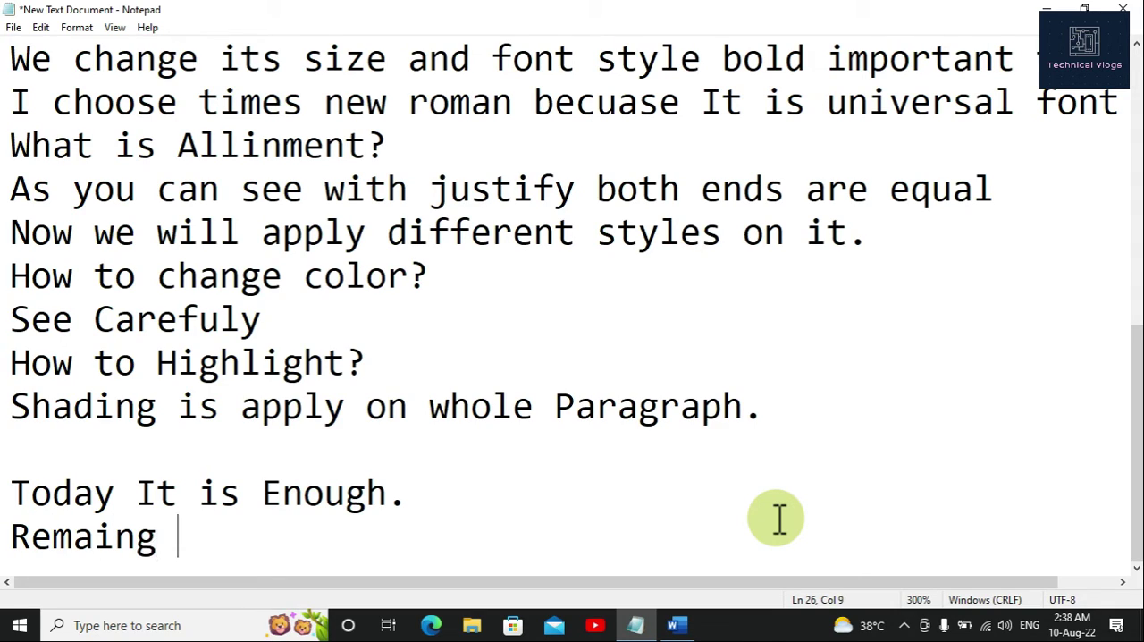
pyautogui.write('we will ')
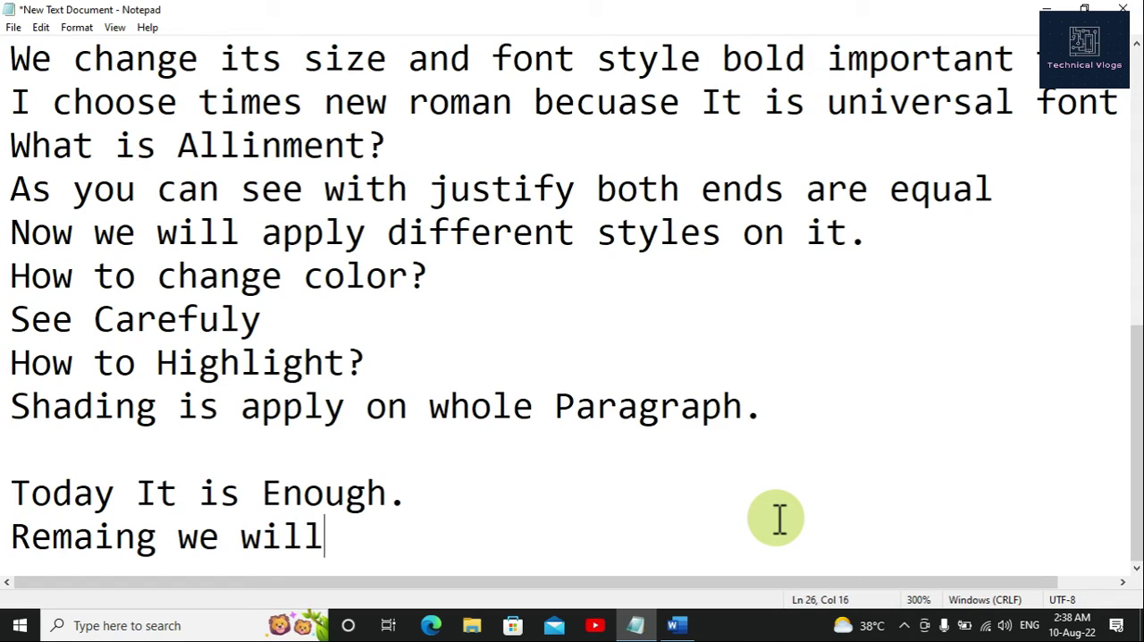
pyautogui.write('lear')
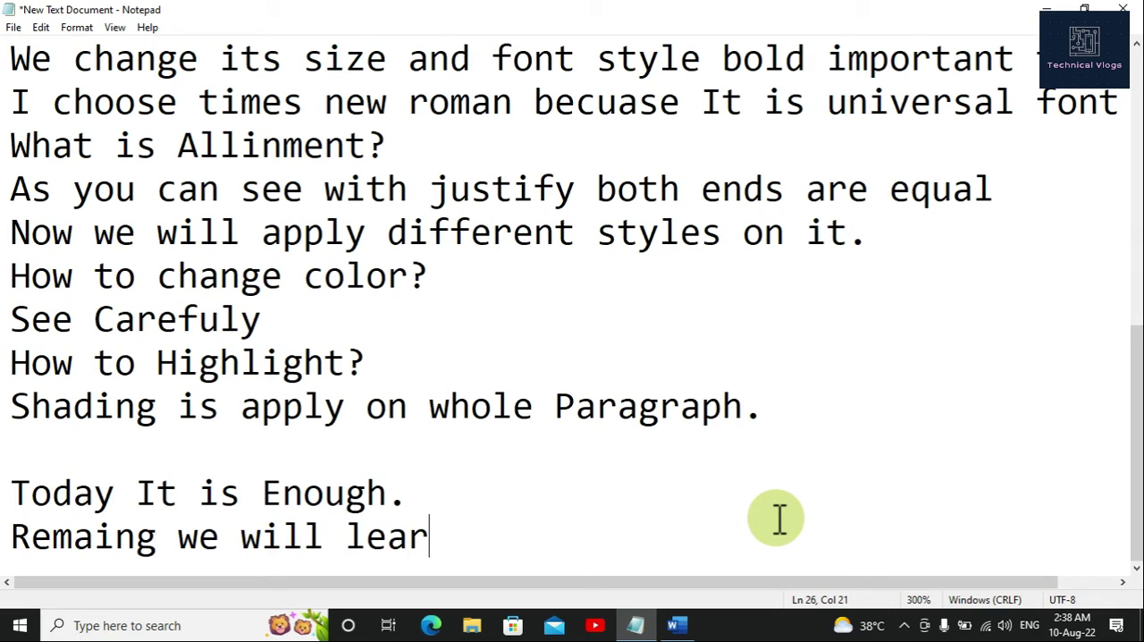
pyautogui.write('n in next')
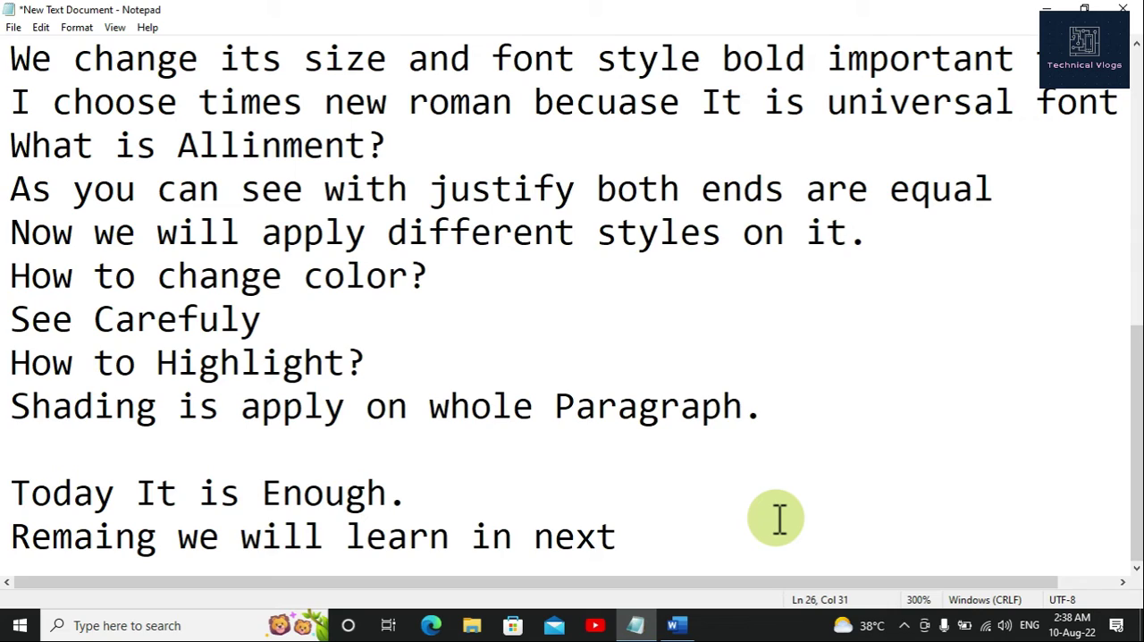
pyautogui.write(' Class')
pyautogui.press('Return')
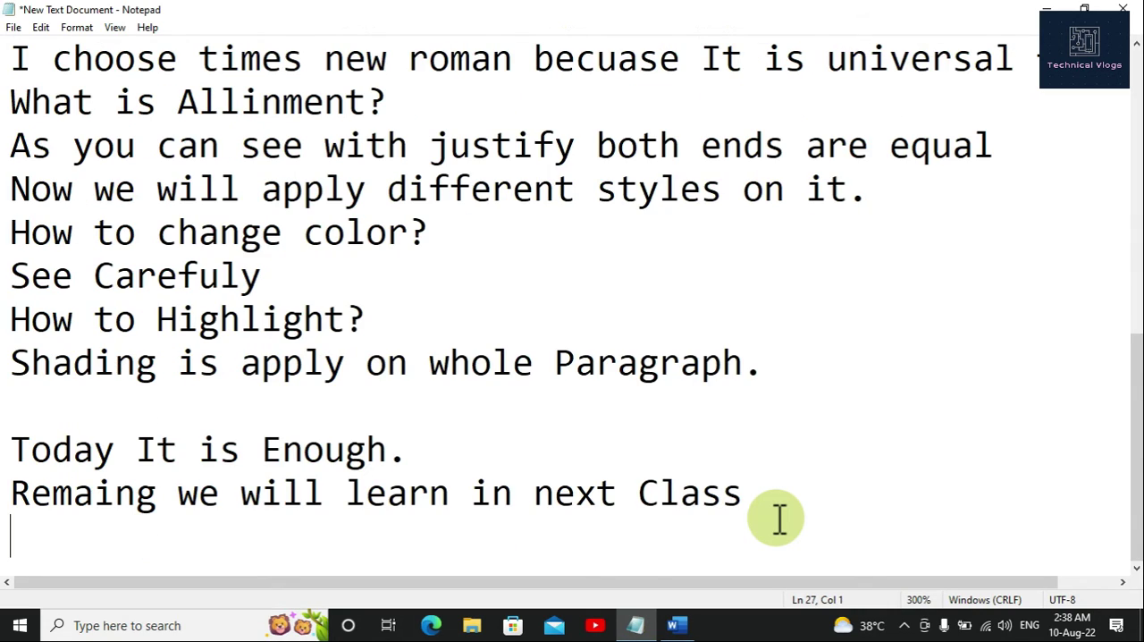
# Step: Close the notes with "Allah Hafiz." and, after several blank lines, a long underscore line
pyautogui.write('All')
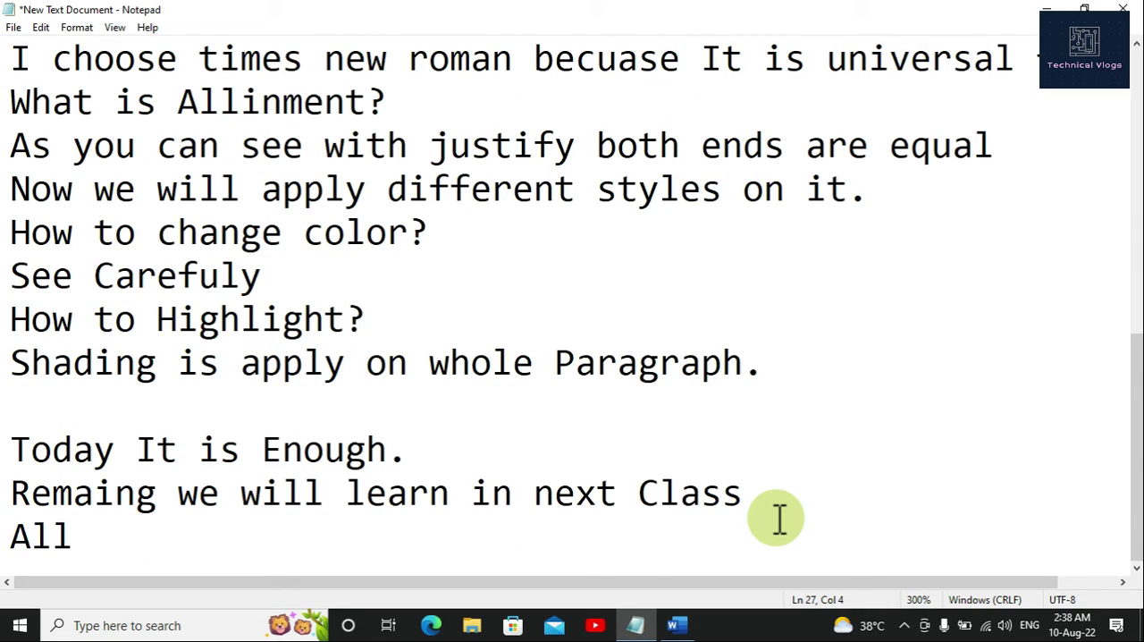
pyautogui.write('ah Hafiz')
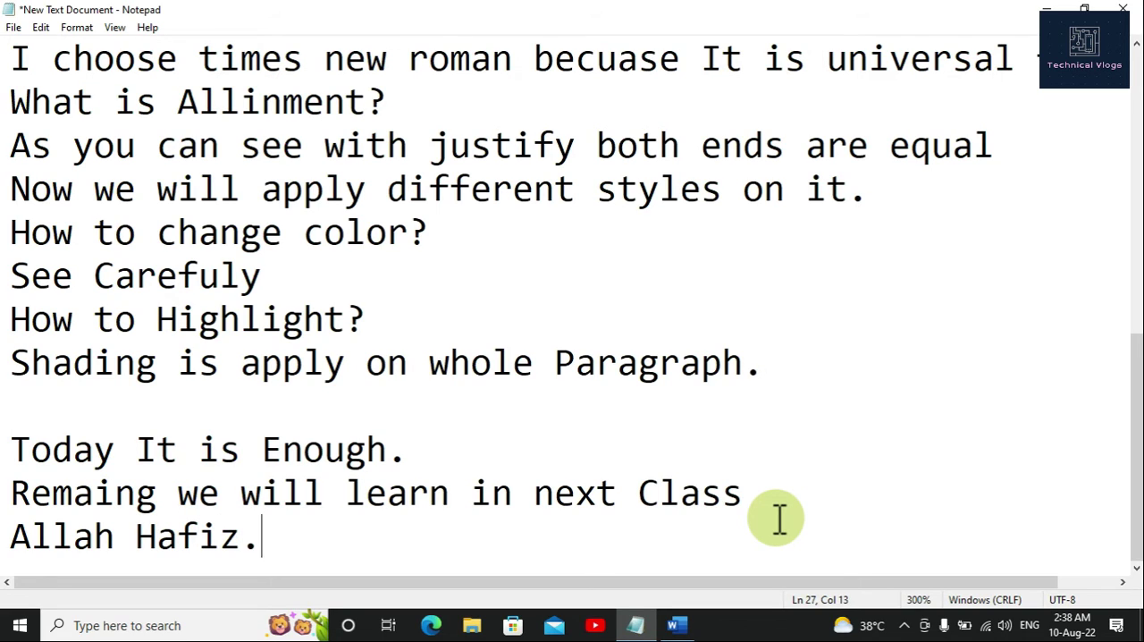
pyautogui.write('.')
pyautogui.press('Return')
pyautogui.press('Return')
pyautogui.press('Return')
pyautogui.press('Return')
pyautogui.press('Return')
pyautogui.press('Return')
pyautogui.press('Return')
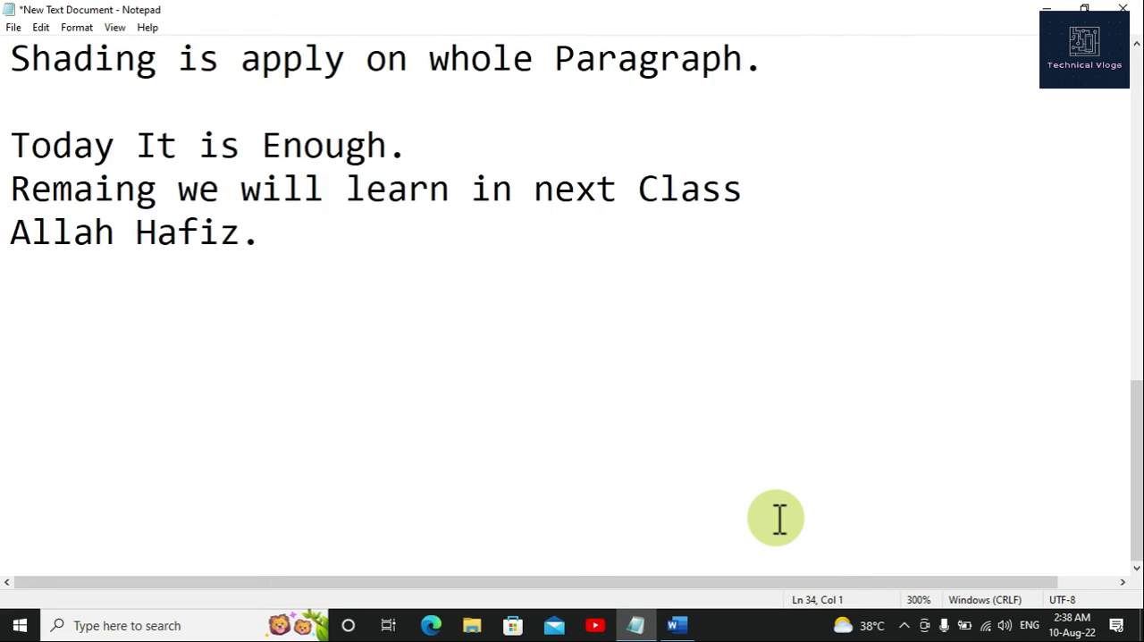
pyautogui.write('__________________________')
pyautogui.press('Return')
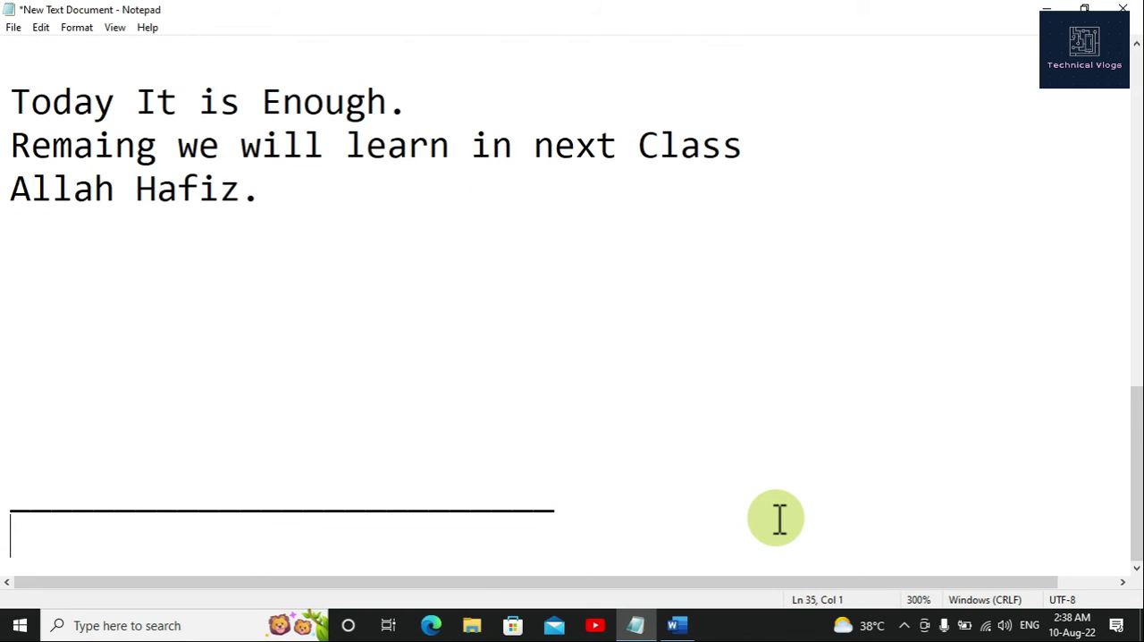